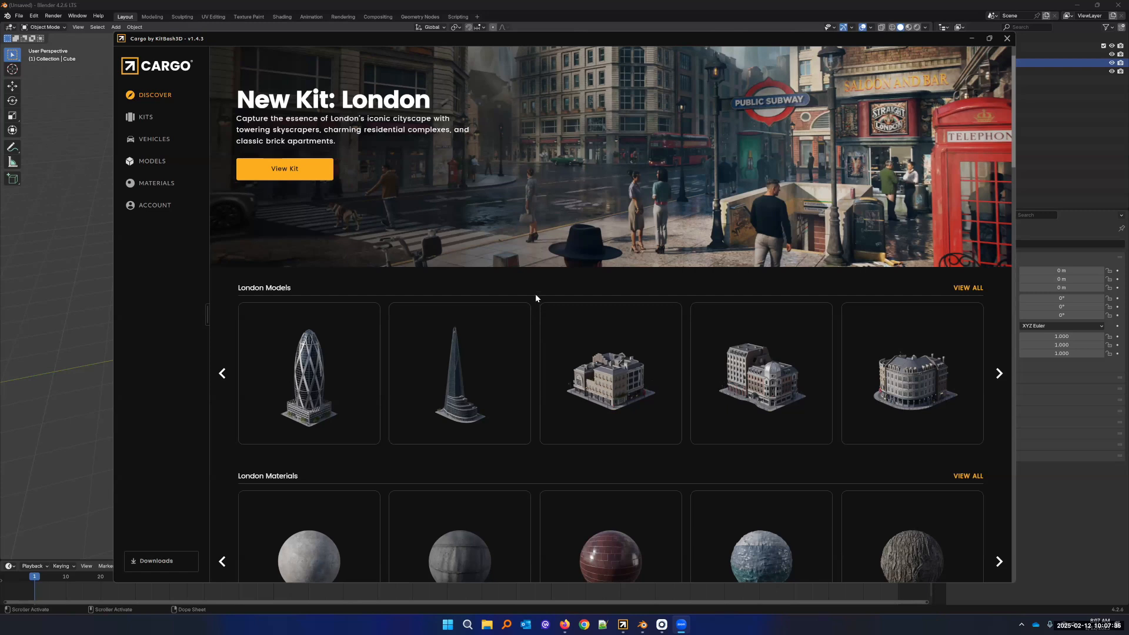
Look through the featured kits, models and materials on the Discover page, from London to Battlefields and Rubble
{"action": "scroll", "coordinate": [535, 296], "scroll_direction": "down", "scroll_amount": 1}
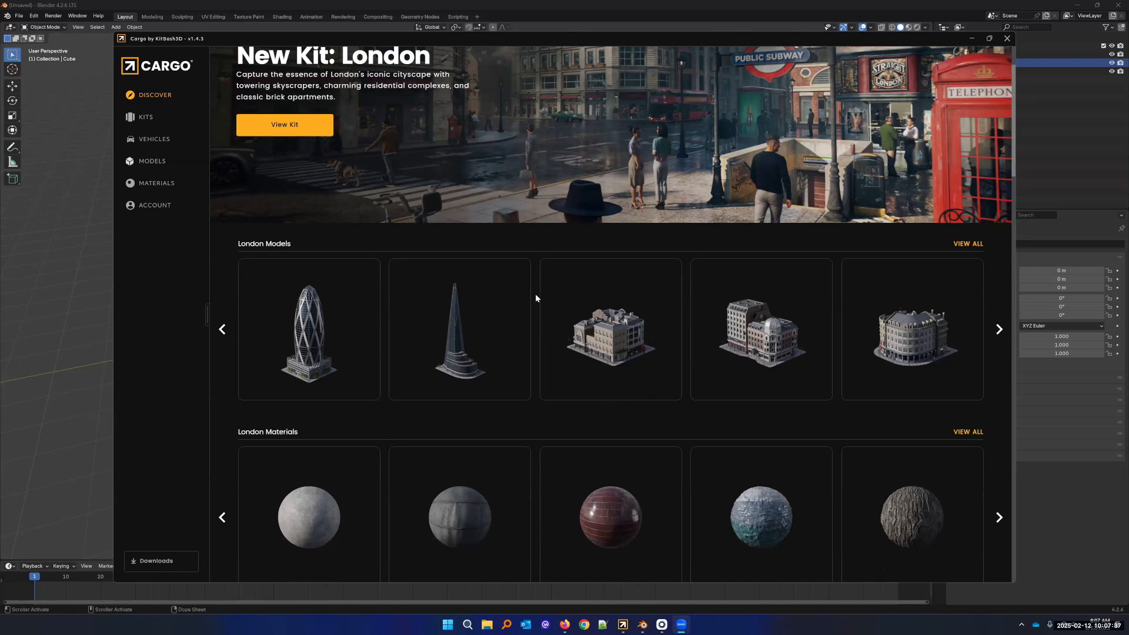
{"action": "scroll", "coordinate": [536, 295], "scroll_direction": "down", "scroll_amount": 1}
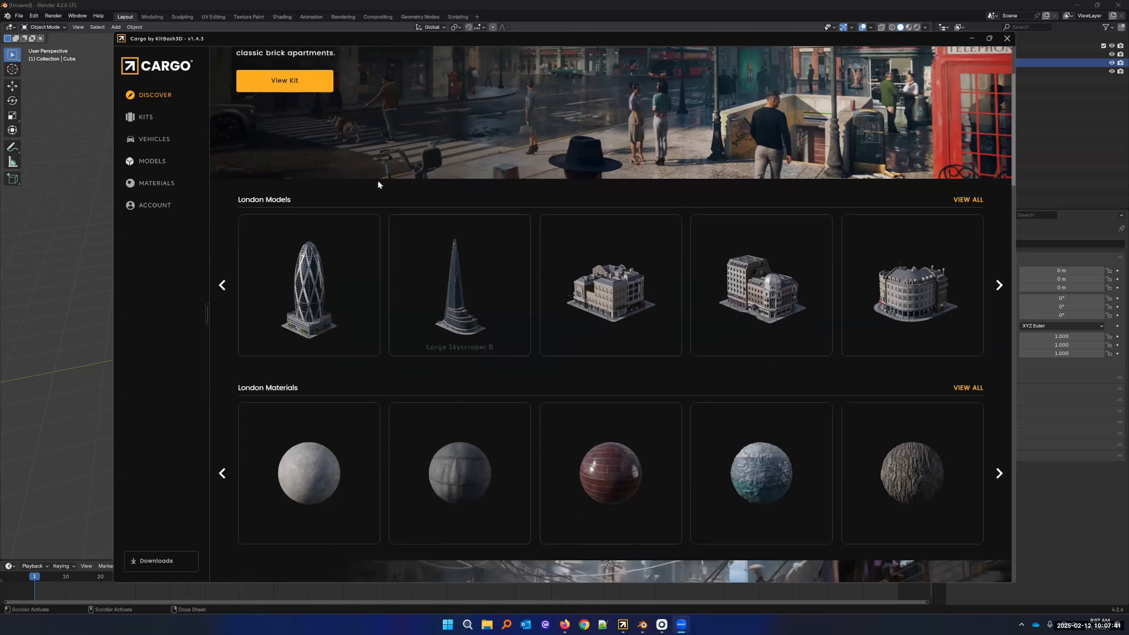
{"action": "scroll", "coordinate": [486, 168], "scroll_direction": "up", "scroll_amount": 3}
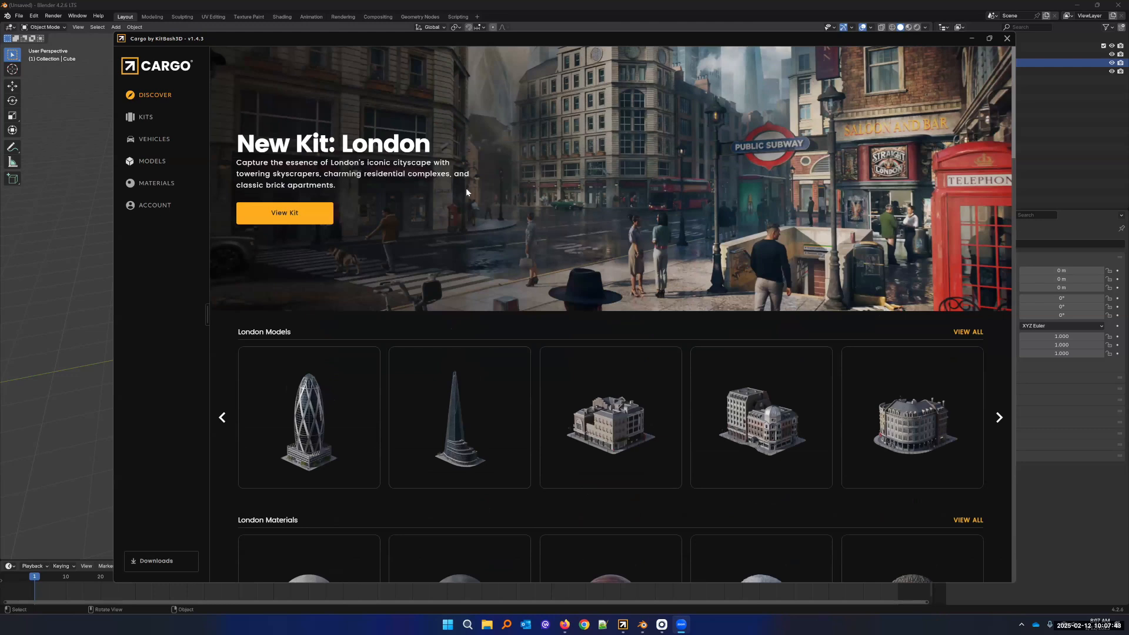
{"action": "scroll", "coordinate": [574, 327], "scroll_direction": "down", "scroll_amount": 5}
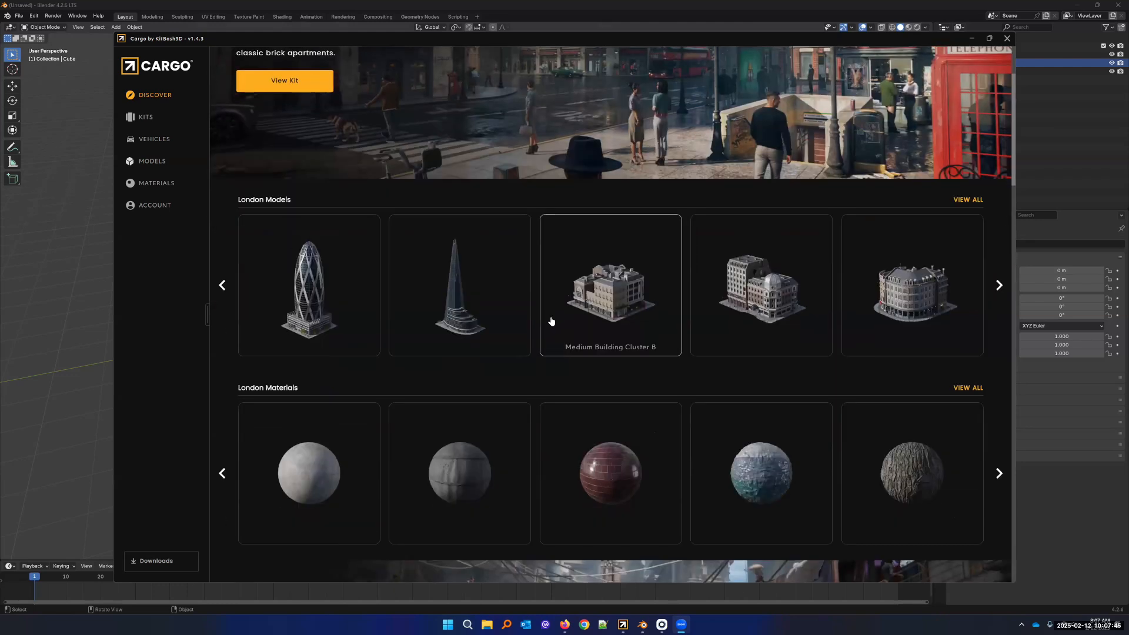
{"action": "scroll", "coordinate": [529, 290], "scroll_direction": "down", "scroll_amount": 15}
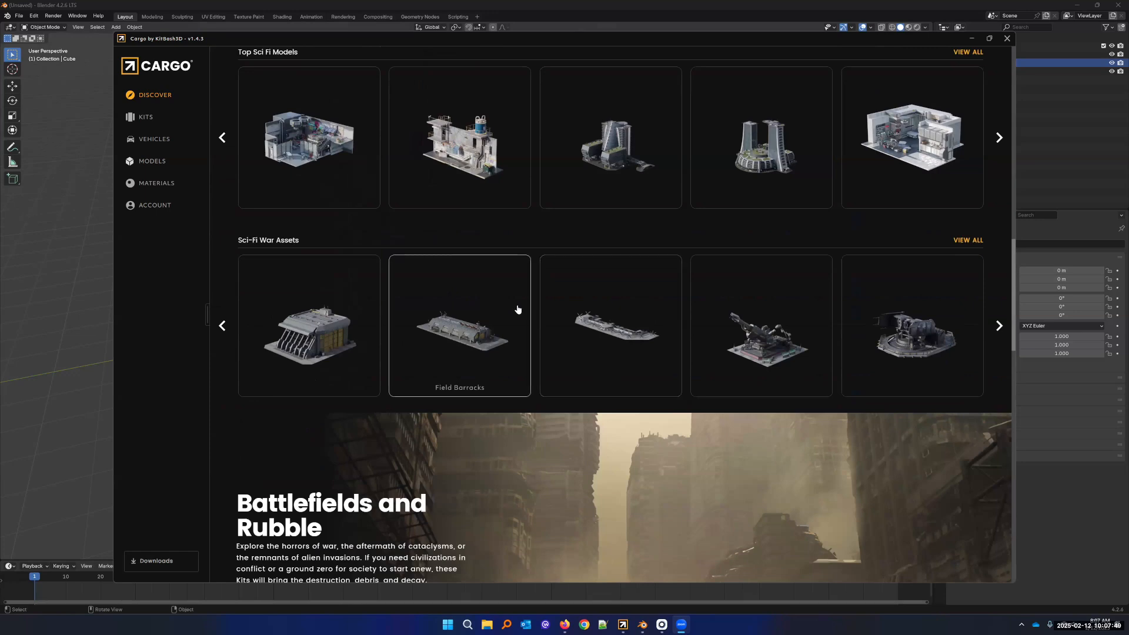
{"action": "scroll", "coordinate": [573, 269], "scroll_direction": "down", "scroll_amount": 10}
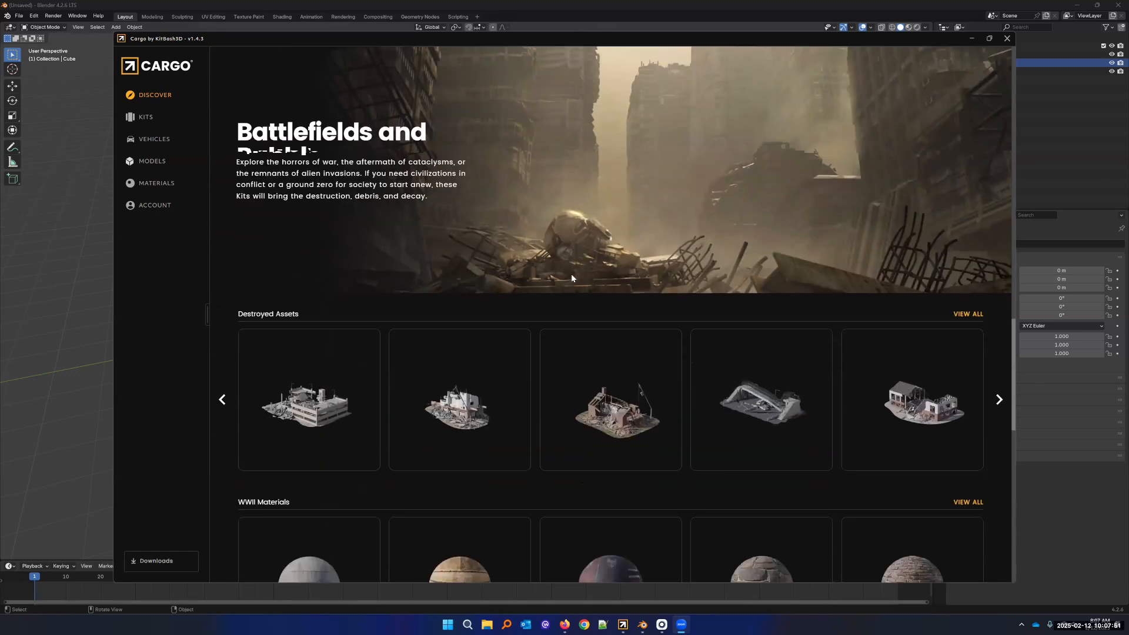
Open the Kits library and browse its available themed kits
{"action": "left_click", "coordinate": [146, 117]}
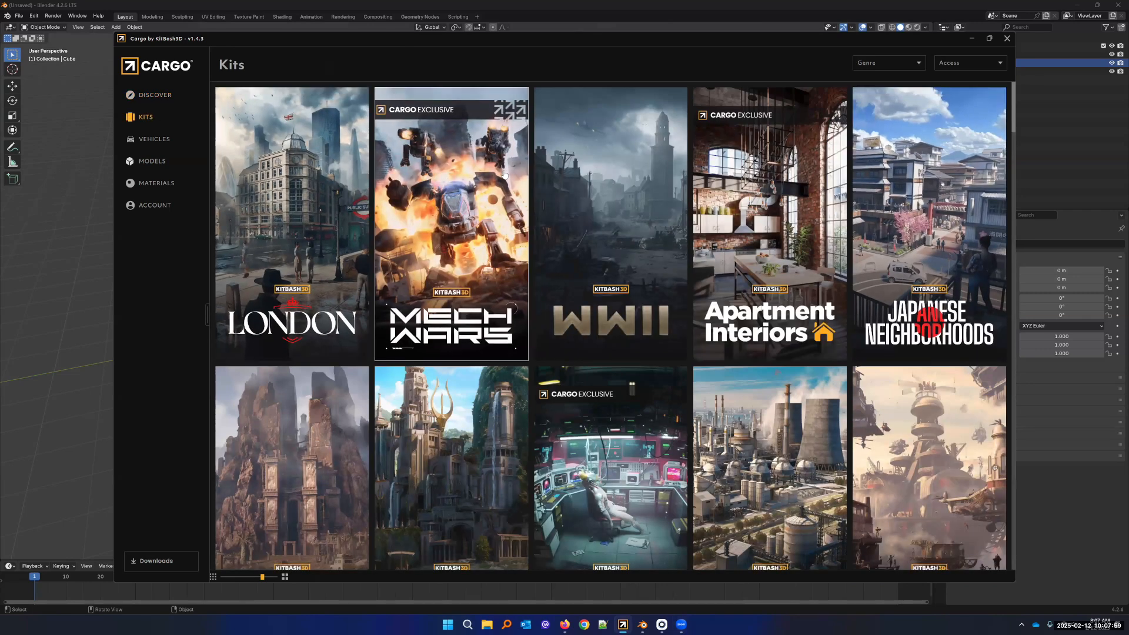
{"action": "scroll", "coordinate": [503, 173], "scroll_direction": "down", "scroll_amount": 6}
{"action": "scroll", "coordinate": [504, 174], "scroll_direction": "down", "scroll_amount": 2}
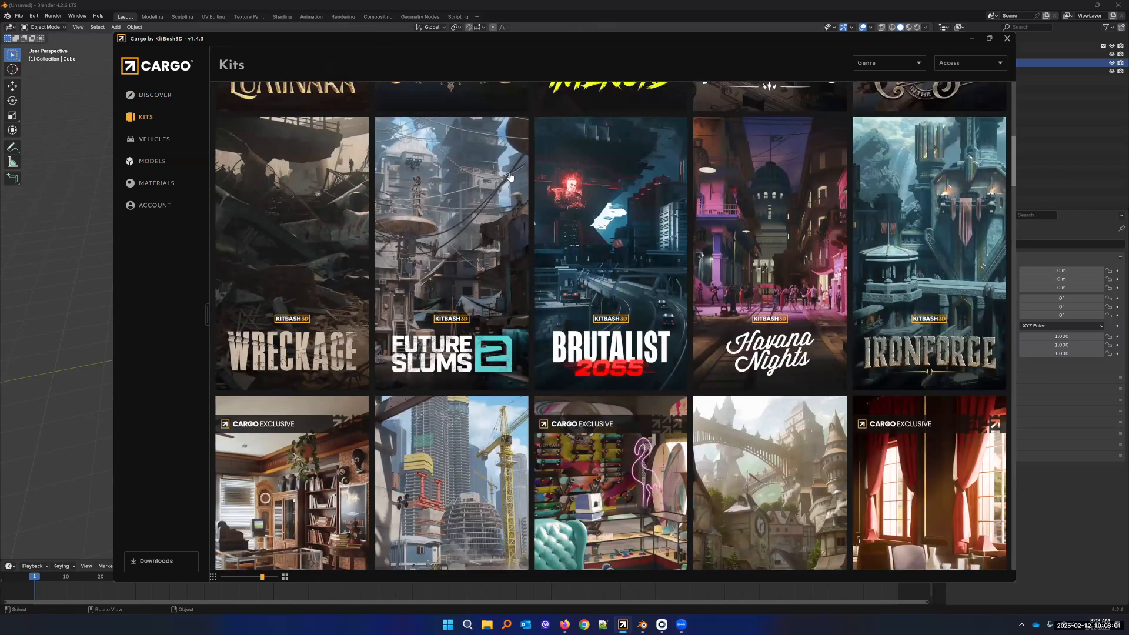
{"action": "scroll", "coordinate": [727, 265], "scroll_direction": "down", "scroll_amount": 2}
{"action": "scroll", "coordinate": [750, 294], "scroll_direction": "down", "scroll_amount": 2}
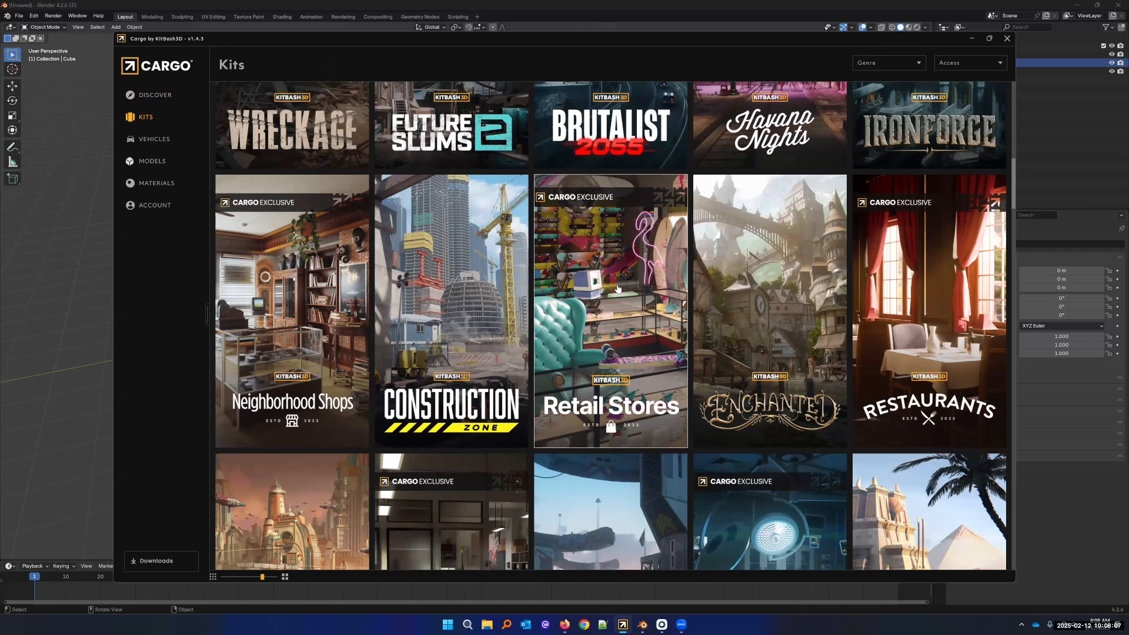
{"action": "scroll", "coordinate": [617, 294], "scroll_direction": "down", "scroll_amount": 2}
{"action": "scroll", "coordinate": [497, 319], "scroll_direction": "down", "scroll_amount": 2}
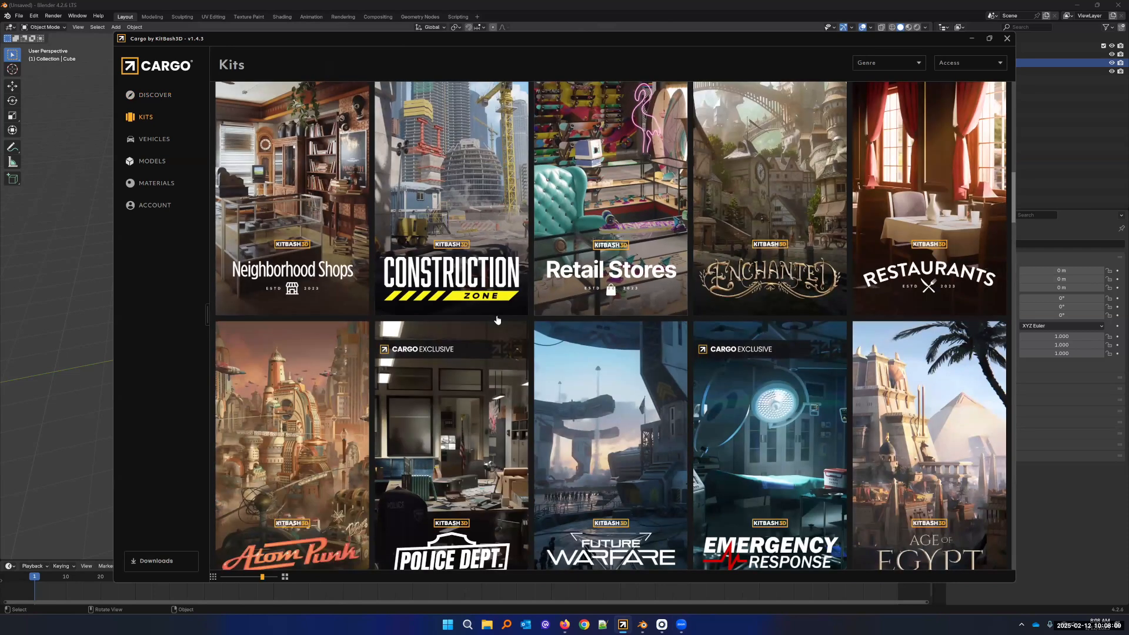
{"action": "scroll", "coordinate": [612, 333], "scroll_direction": "down", "scroll_amount": 2}
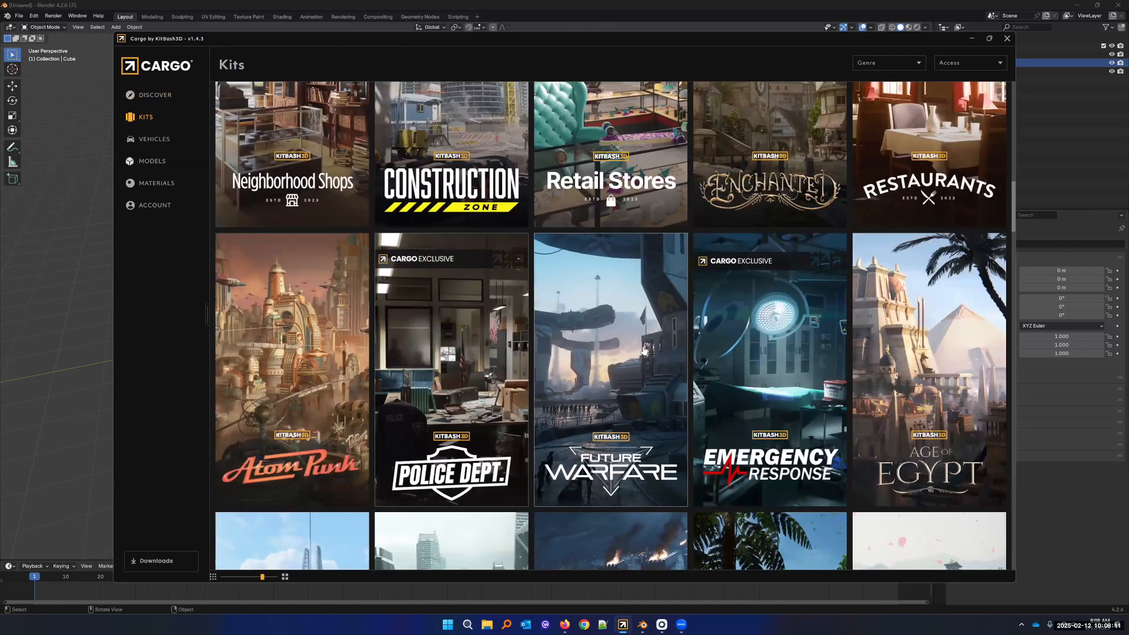
{"action": "scroll", "coordinate": [643, 351], "scroll_direction": "down", "scroll_amount": 4}
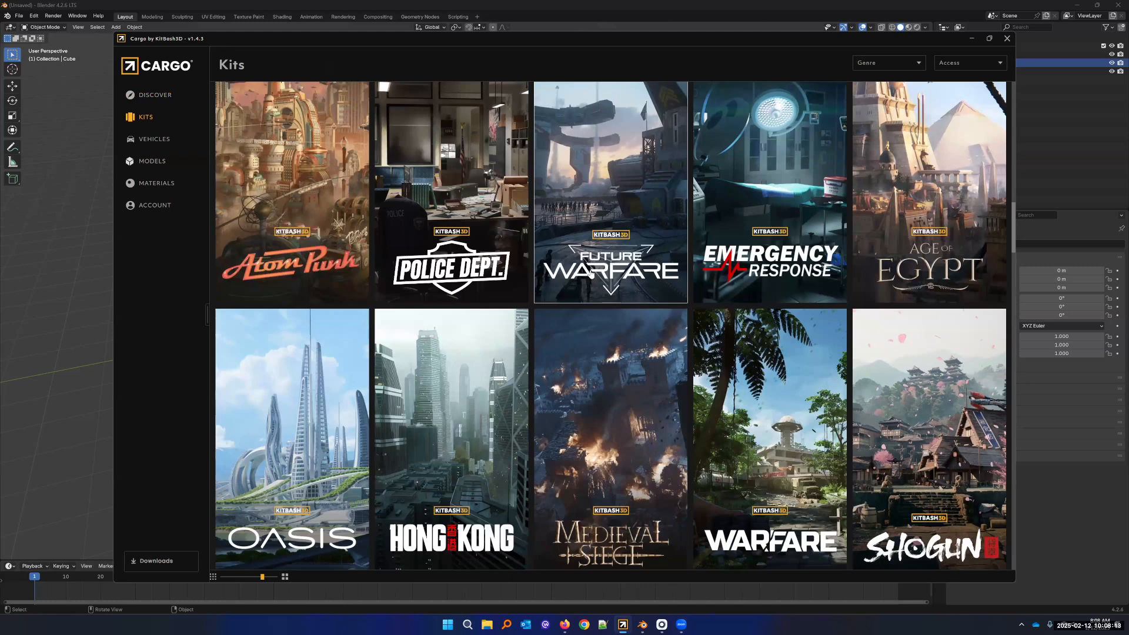
{"action": "scroll", "coordinate": [591, 273], "scroll_direction": "down", "scroll_amount": 1}
{"action": "scroll", "coordinate": [592, 272], "scroll_direction": "down", "scroll_amount": 2}
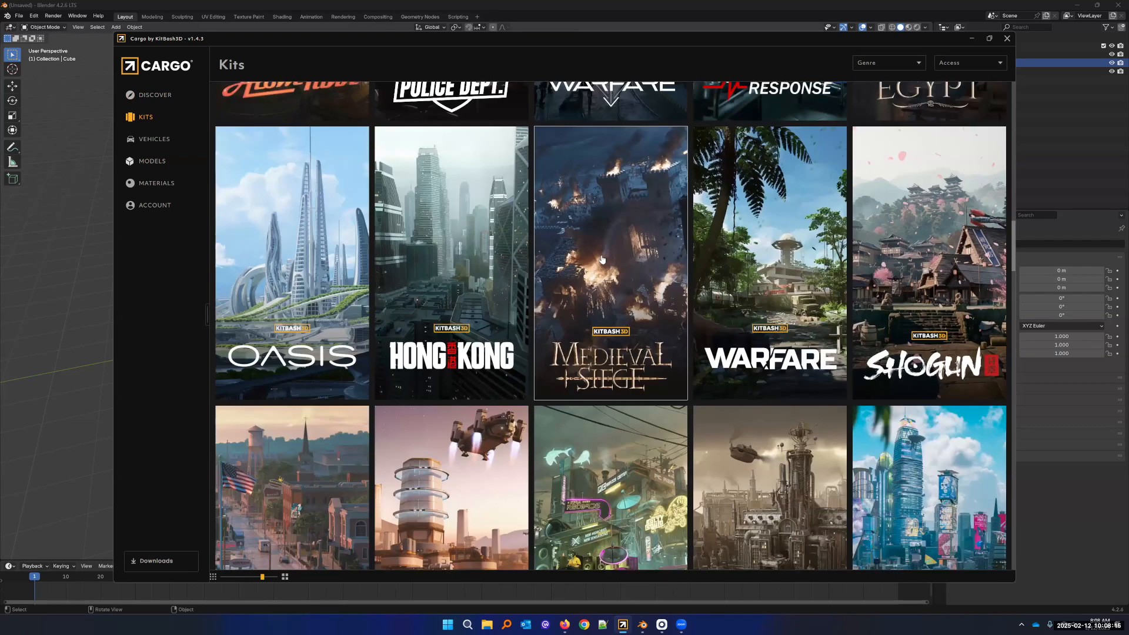
{"action": "scroll", "coordinate": [585, 270], "scroll_direction": "down", "scroll_amount": 5}
{"action": "scroll", "coordinate": [577, 272], "scroll_direction": "up", "scroll_amount": 5}
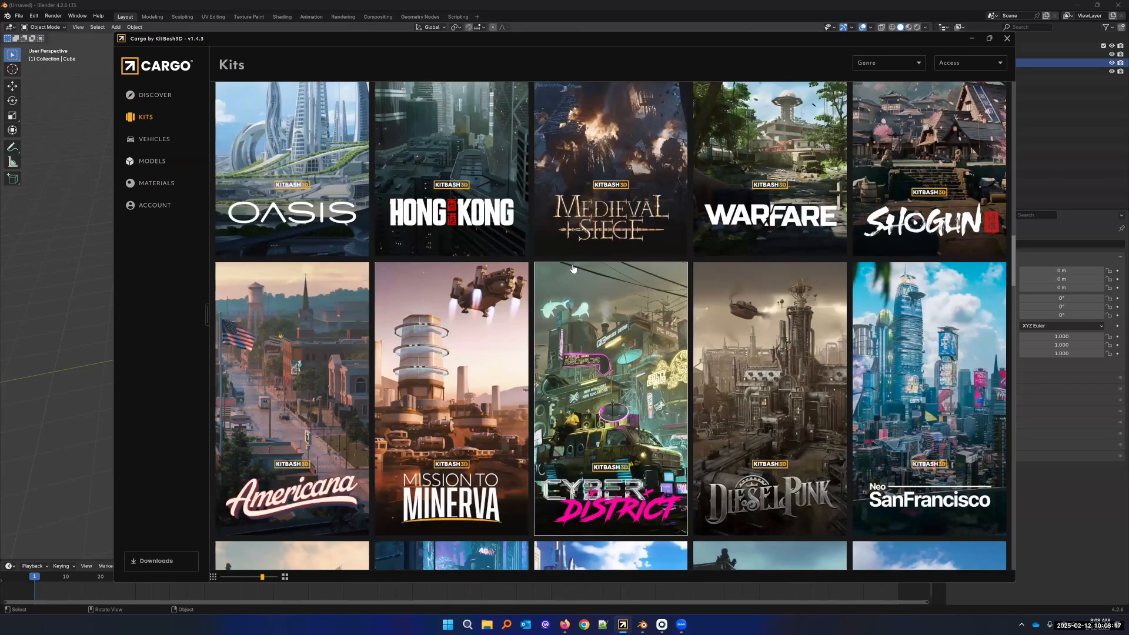
{"action": "scroll", "coordinate": [573, 288], "scroll_direction": "down", "scroll_amount": 10}
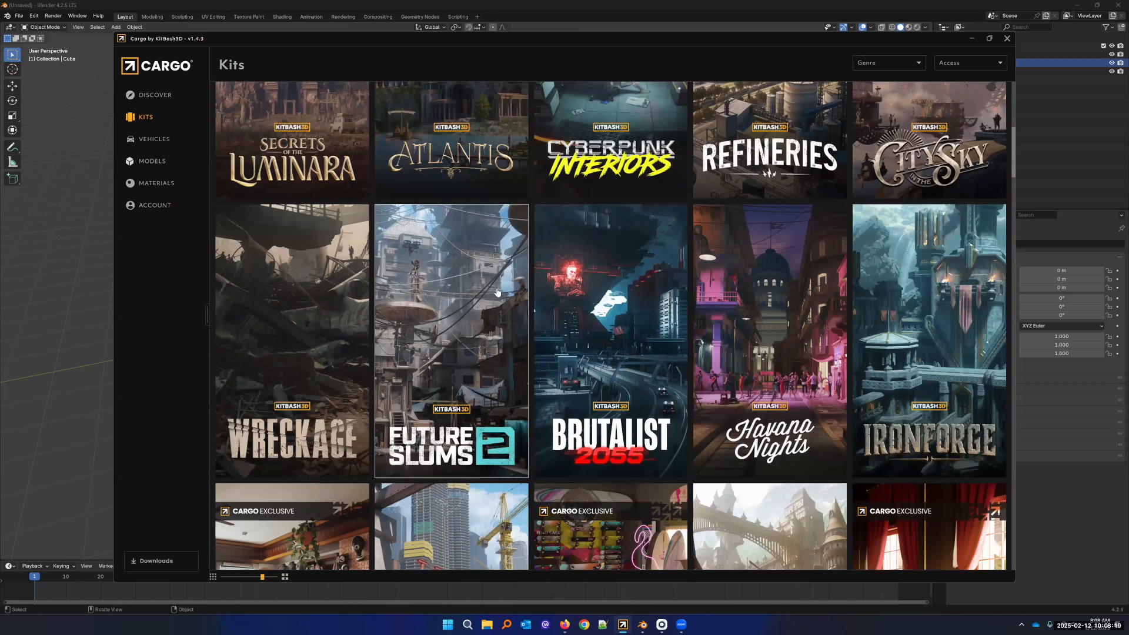
Open the Future Slums 2 kit and view details of several models, including Sweat Shop, Restaurant and Apartment Complex B
{"action": "left_click", "coordinate": [500, 291]}
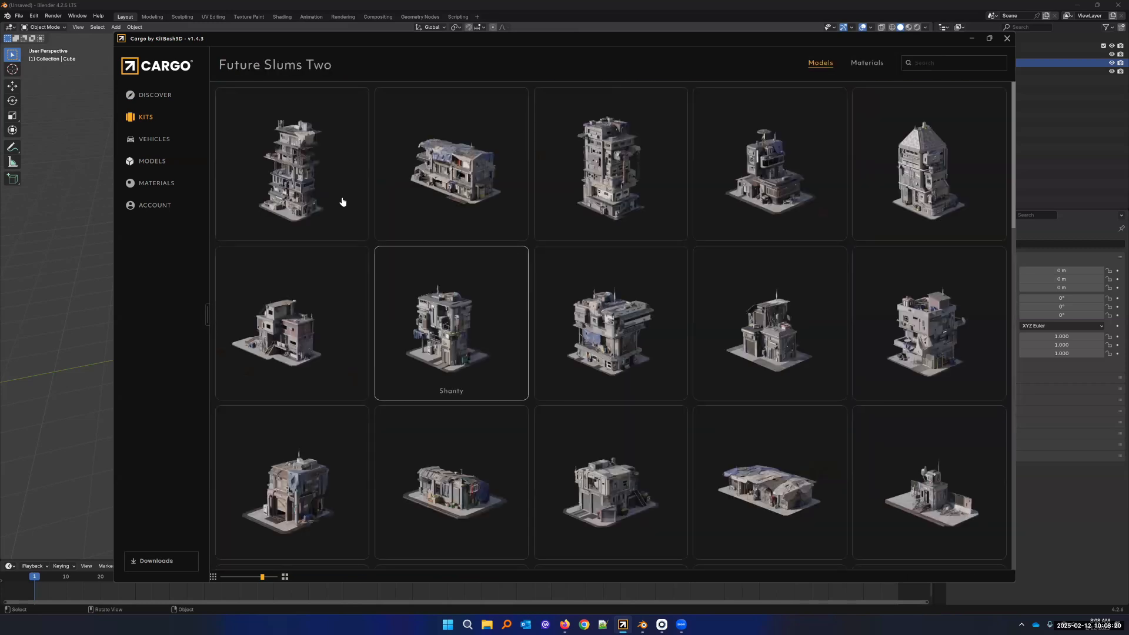
{"action": "left_click", "coordinate": [428, 196]}
{"action": "left_click", "coordinate": [520, 260]}
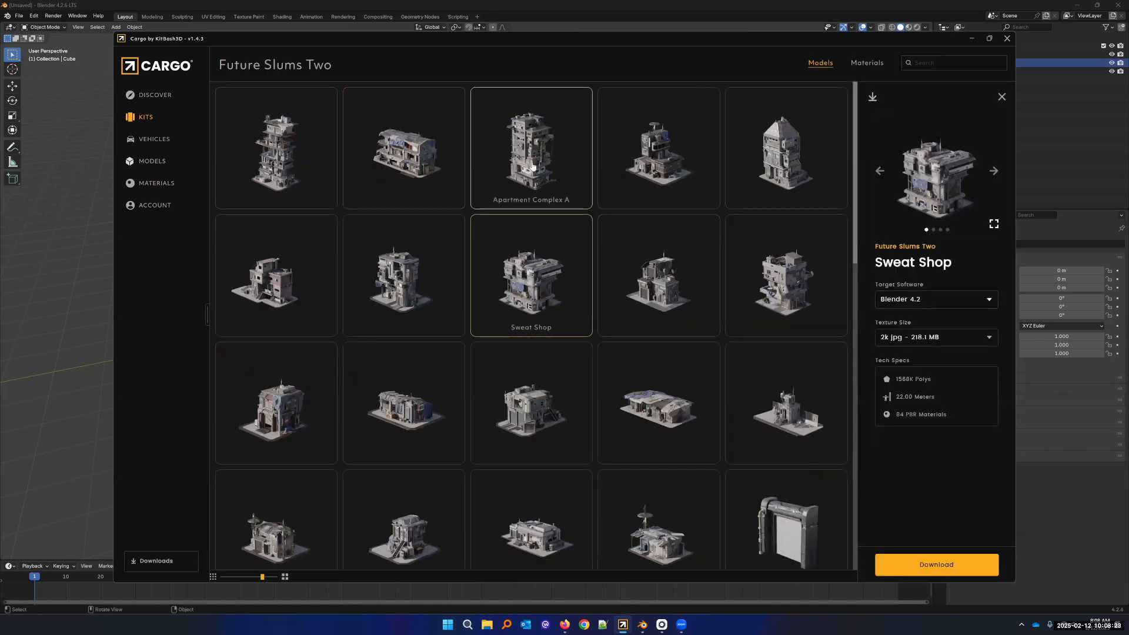
{"action": "left_click", "coordinate": [532, 154]}
{"action": "left_click", "coordinate": [668, 171]}
{"action": "left_click", "coordinate": [765, 175]}
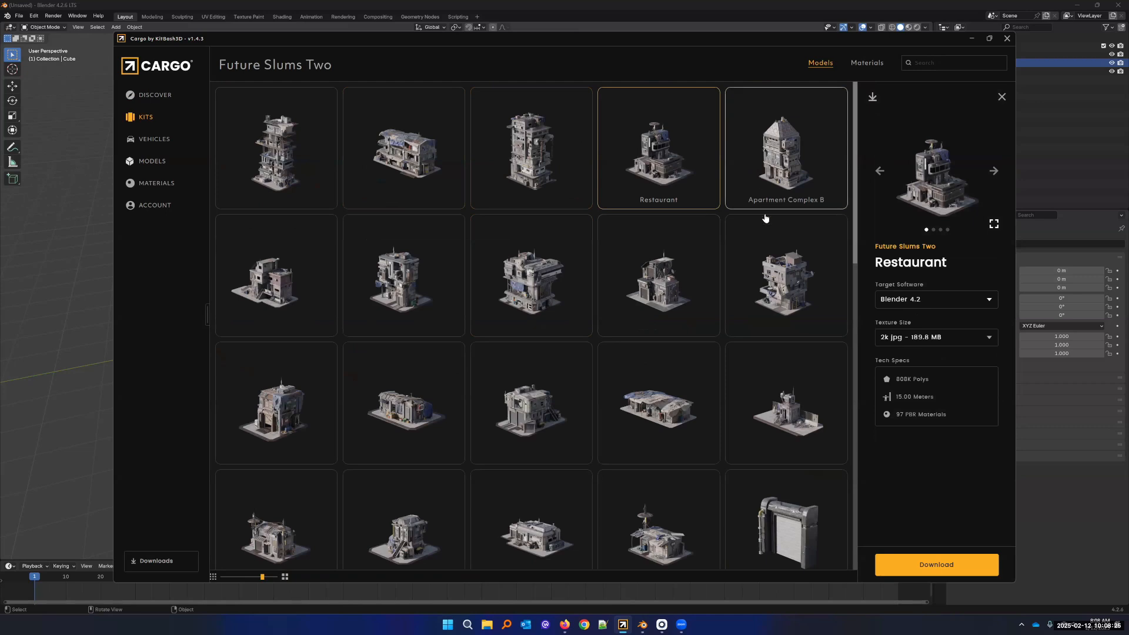
View the enlarged preview of Apartment Complex B and check its available texture sizes
{"action": "left_click", "coordinate": [994, 224]}
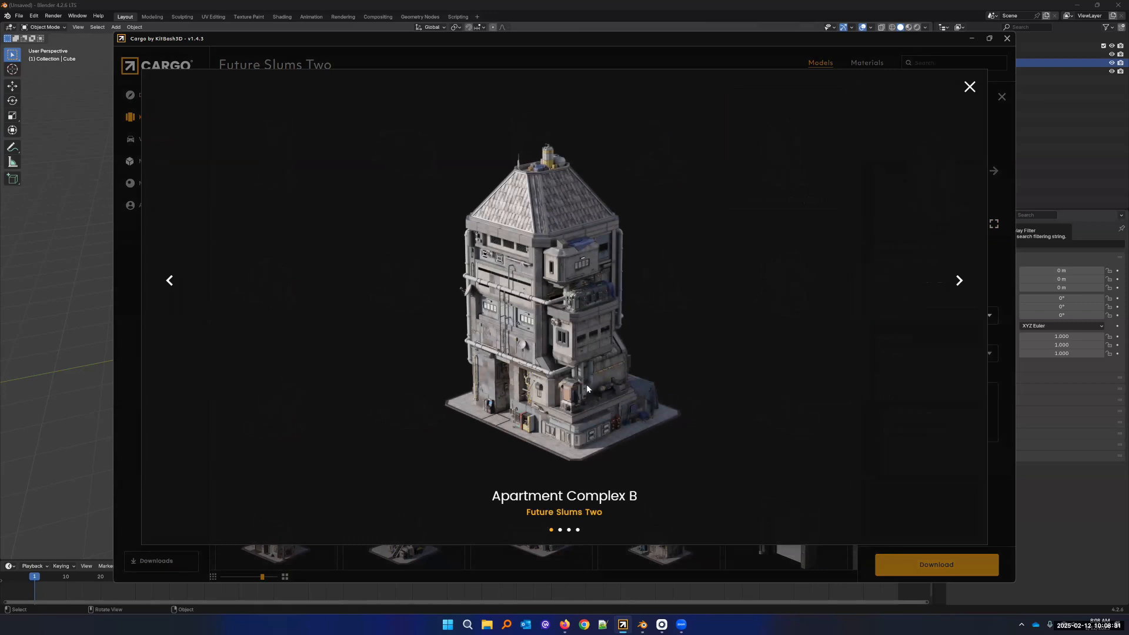
{"action": "left_click", "coordinate": [969, 87]}
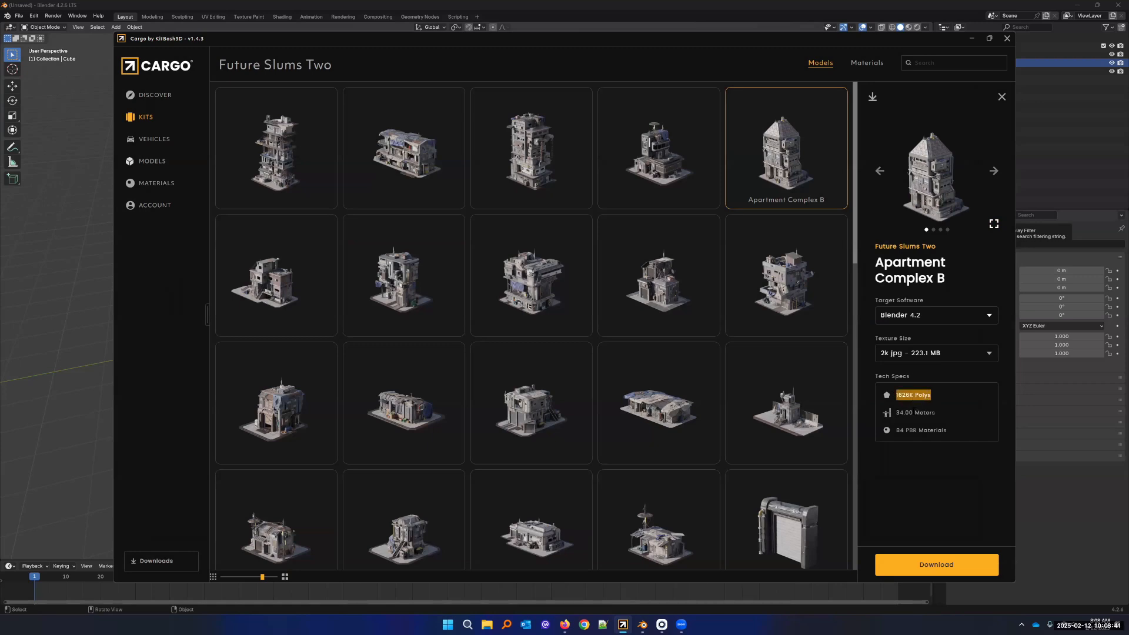
{"action": "left_click", "coordinate": [947, 356]}
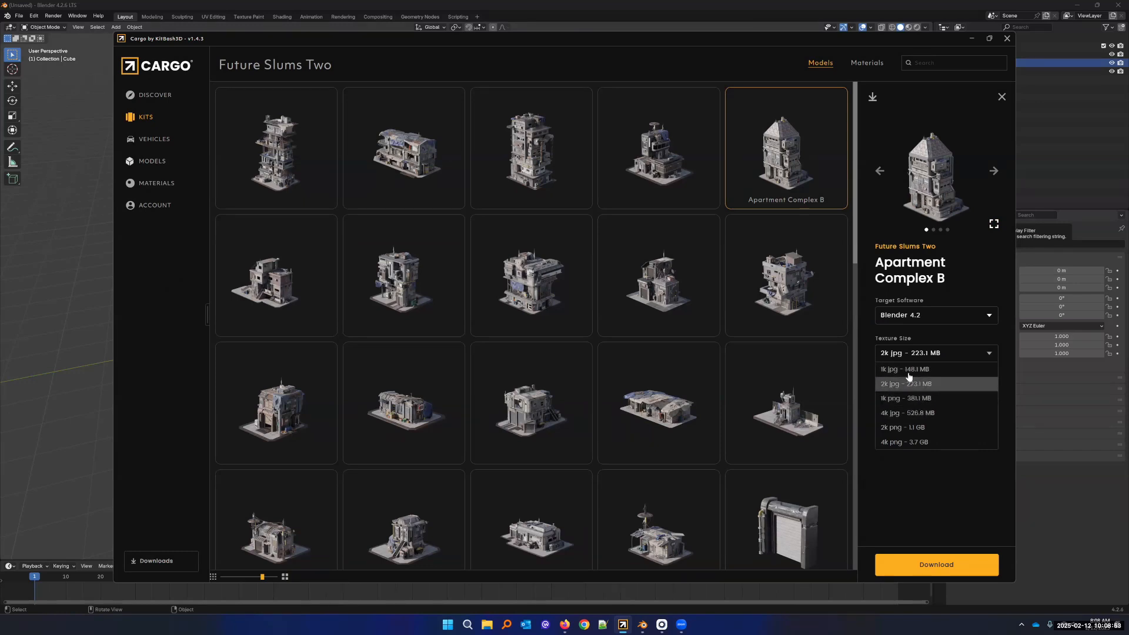
{"action": "left_click", "coordinate": [894, 332]}
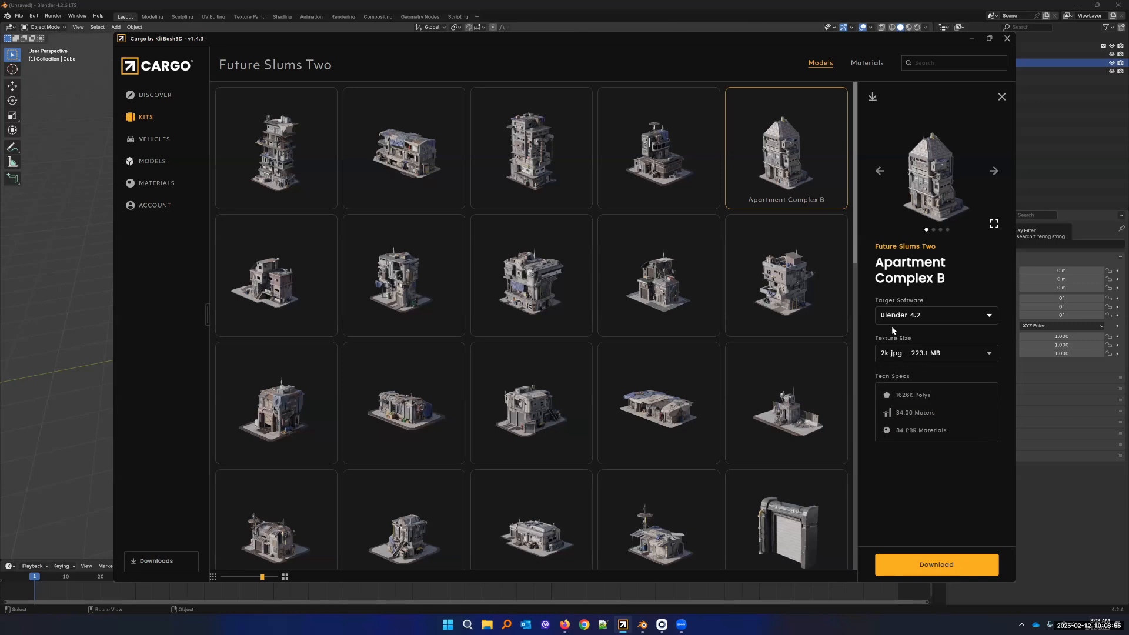
Open the Apartment Interiors kit and show the details of the Penthouse model
{"action": "left_click", "coordinate": [146, 117]}
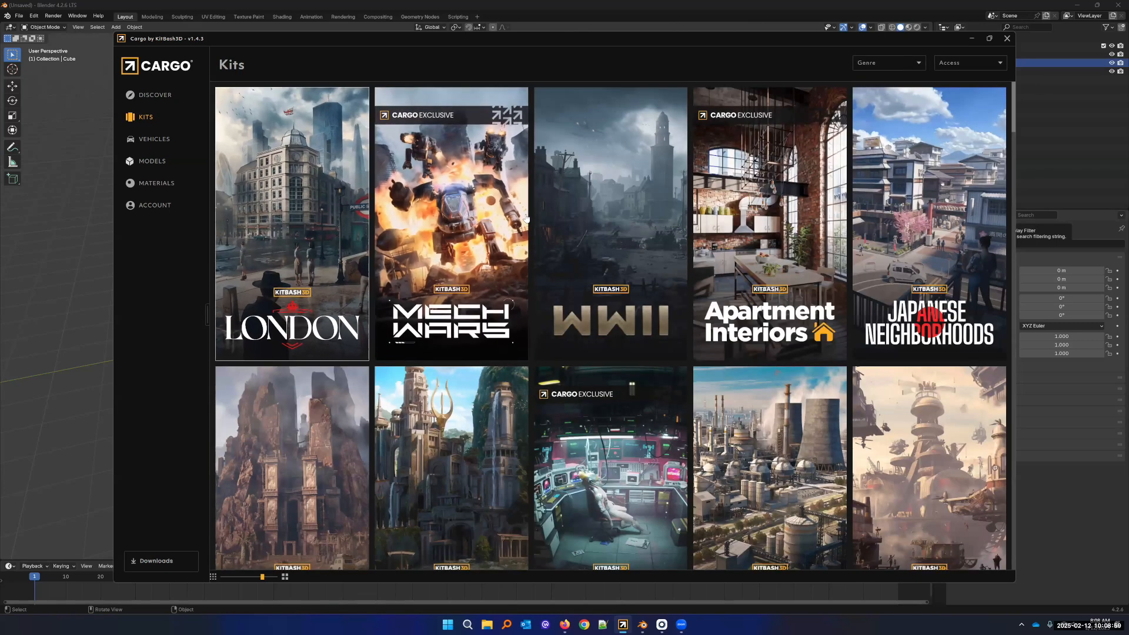
{"action": "left_click", "coordinate": [758, 222]}
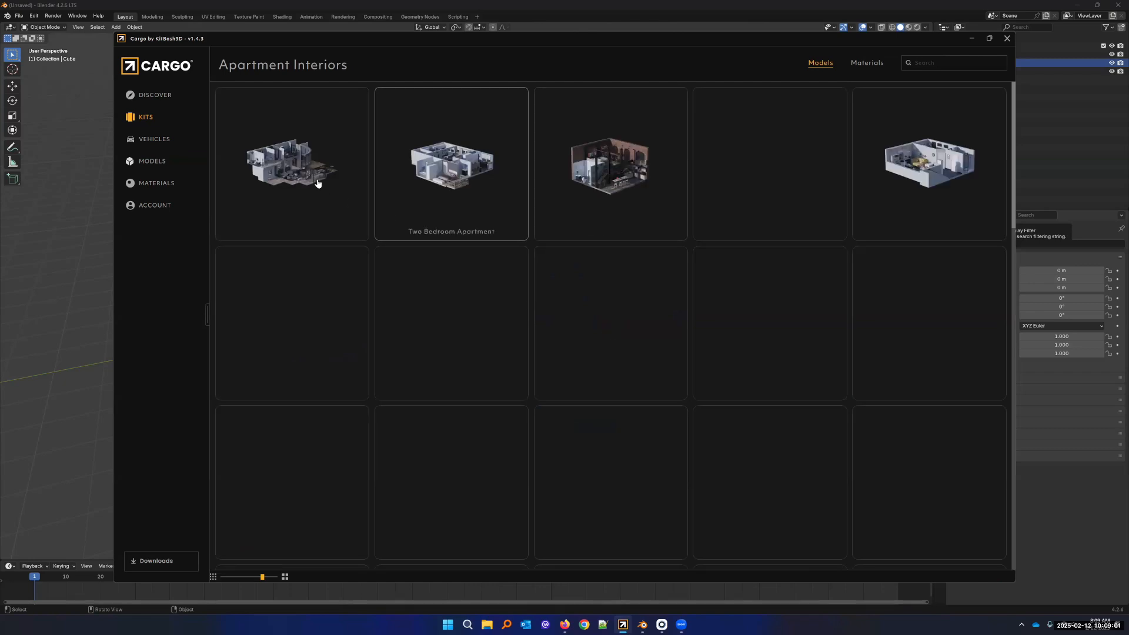
{"action": "left_click", "coordinate": [316, 165]}
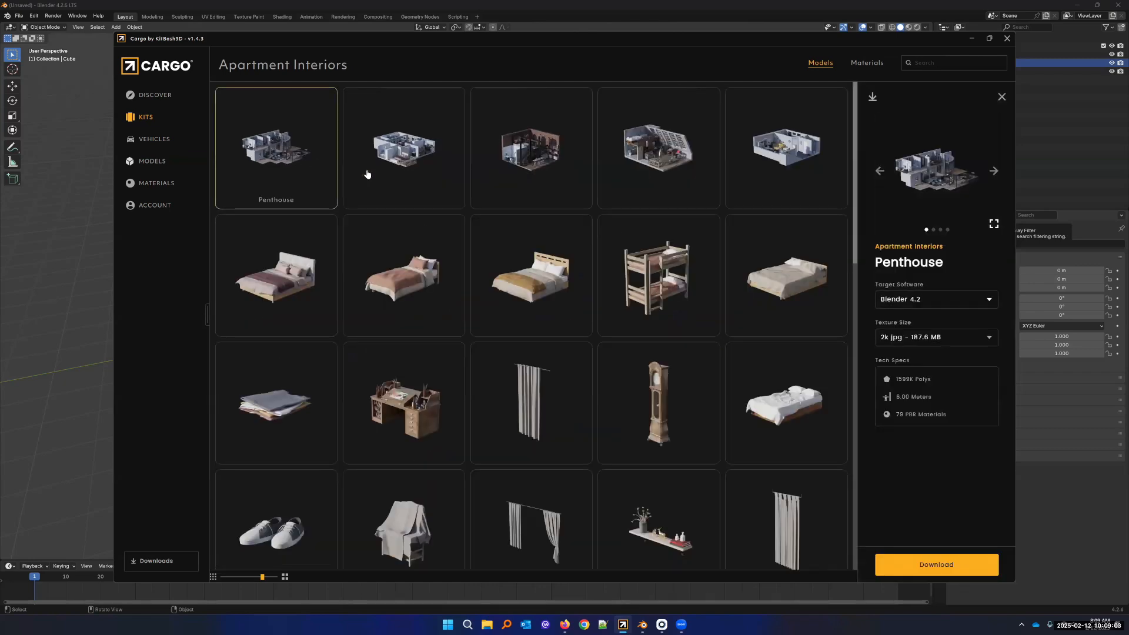
Examine the Penthouse from all of its enlarged preview angles and close the preview
{"action": "left_click", "coordinate": [993, 223]}
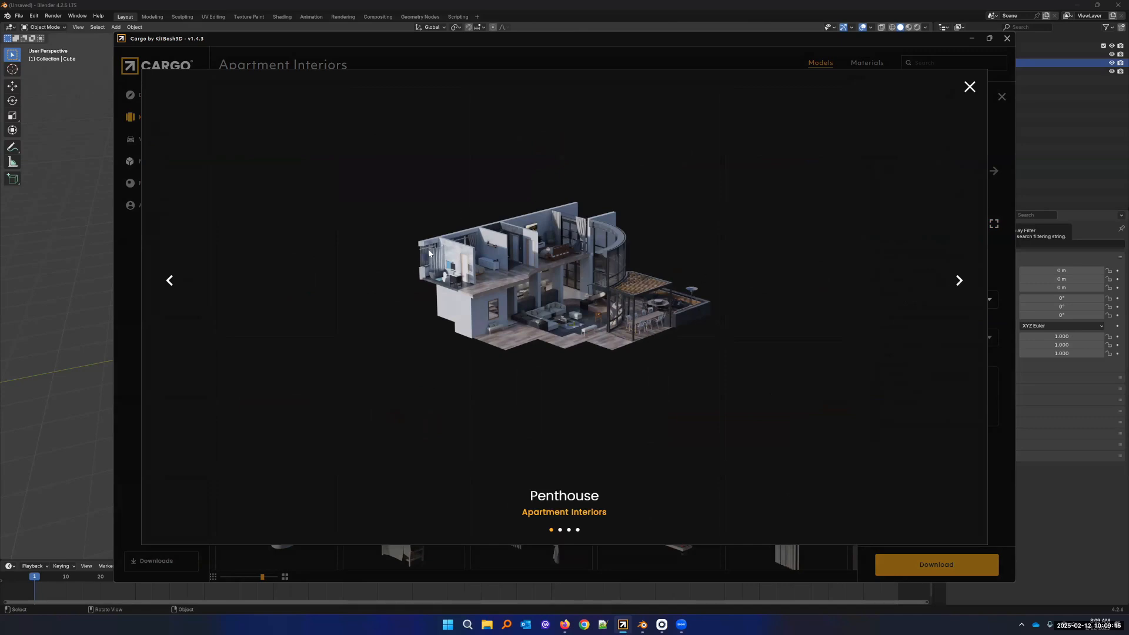
{"action": "left_click", "coordinate": [937, 288]}
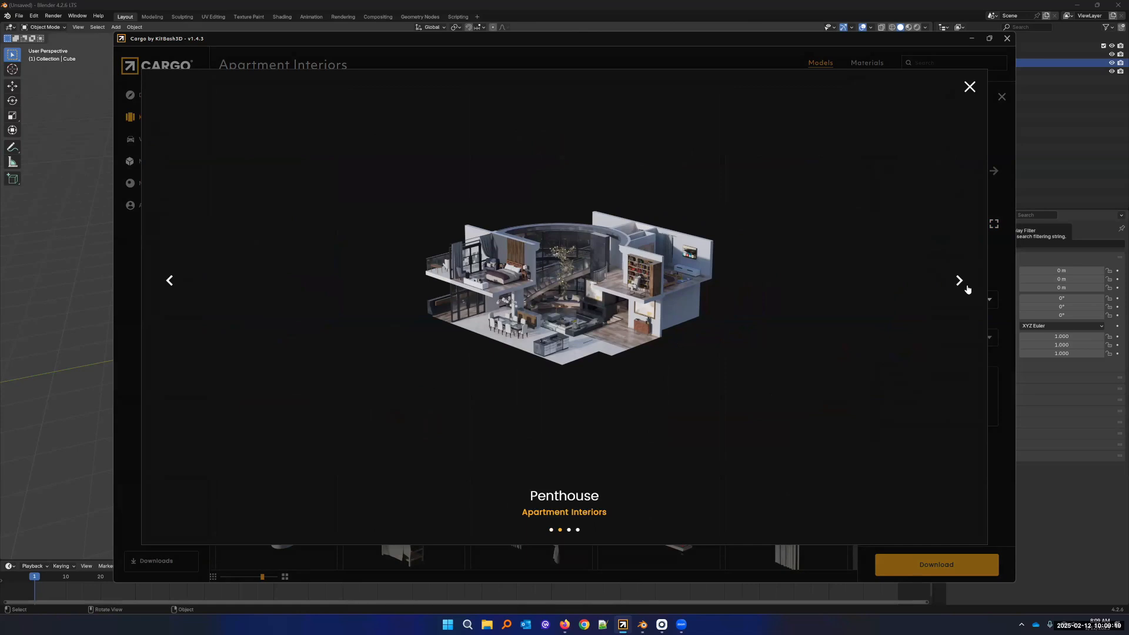
{"action": "left_click", "coordinate": [959, 283]}
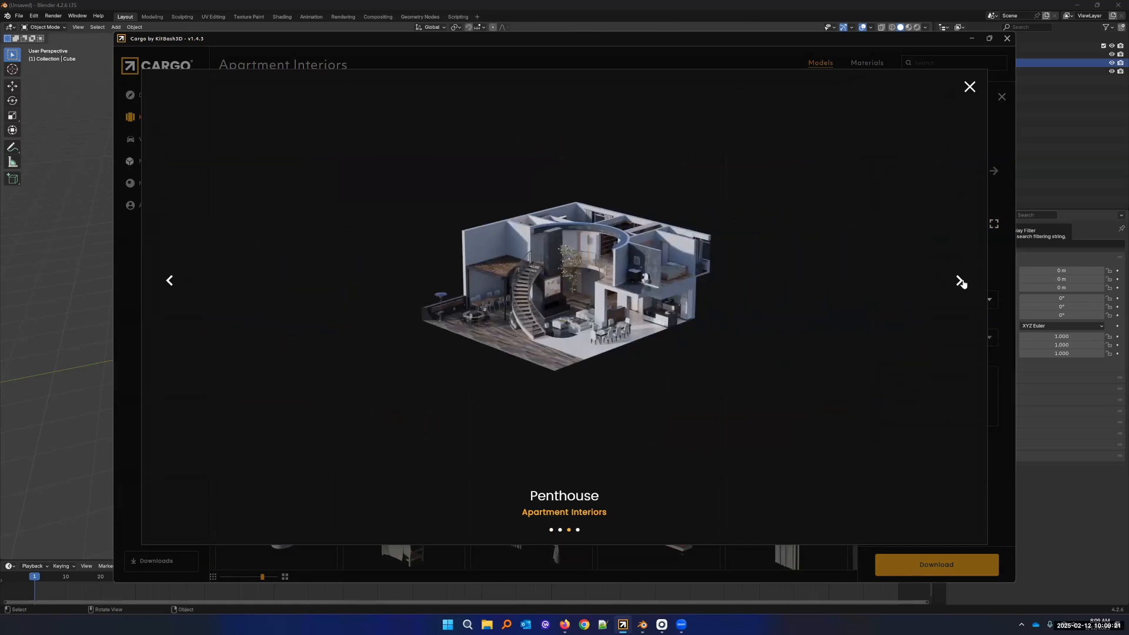
{"action": "left_click", "coordinate": [961, 283]}
{"action": "left_click", "coordinate": [961, 281]}
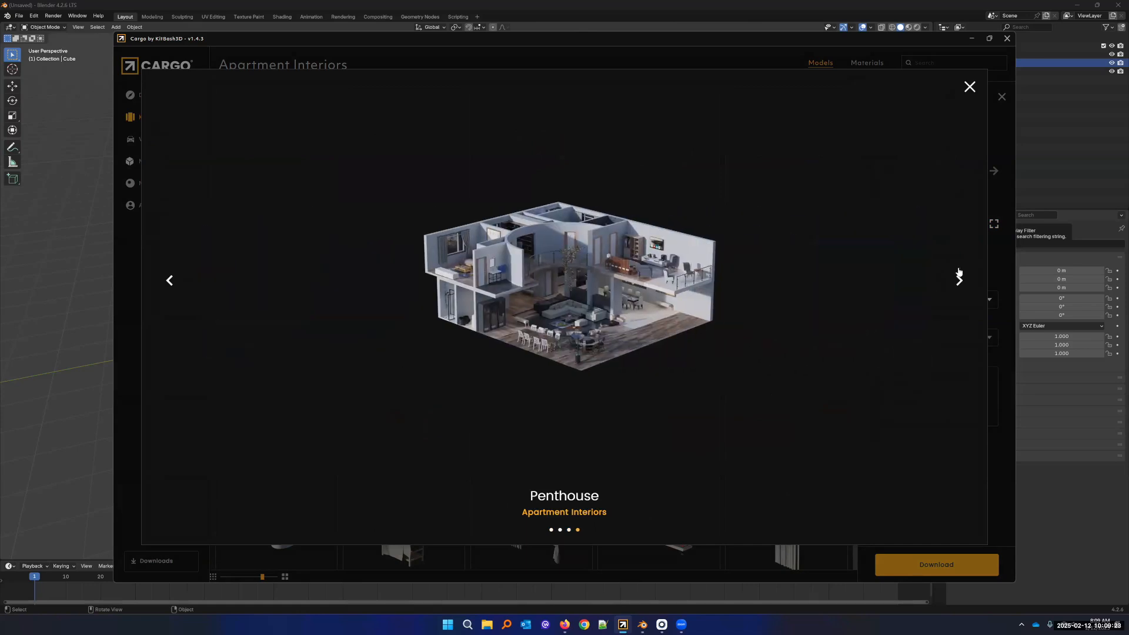
{"action": "left_click", "coordinate": [968, 88]}
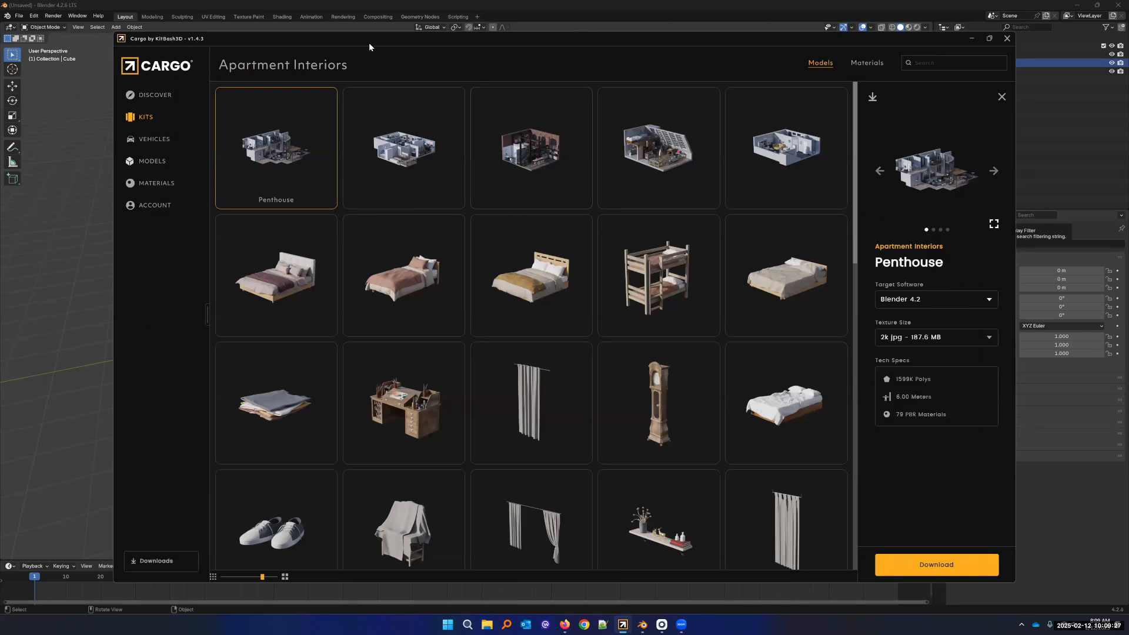
Open the account settings and review the available target software options under Software Settings
{"action": "left_click_drag", "start_coordinate": [370, 42], "coordinate": [354, 45]}
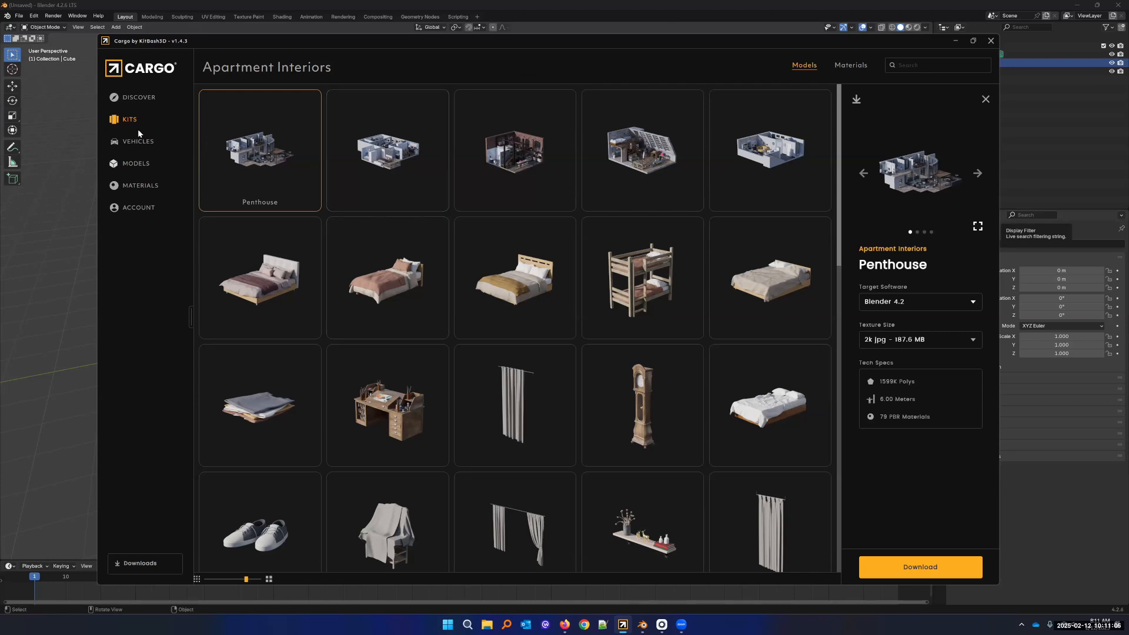
{"action": "left_click", "coordinate": [127, 207]}
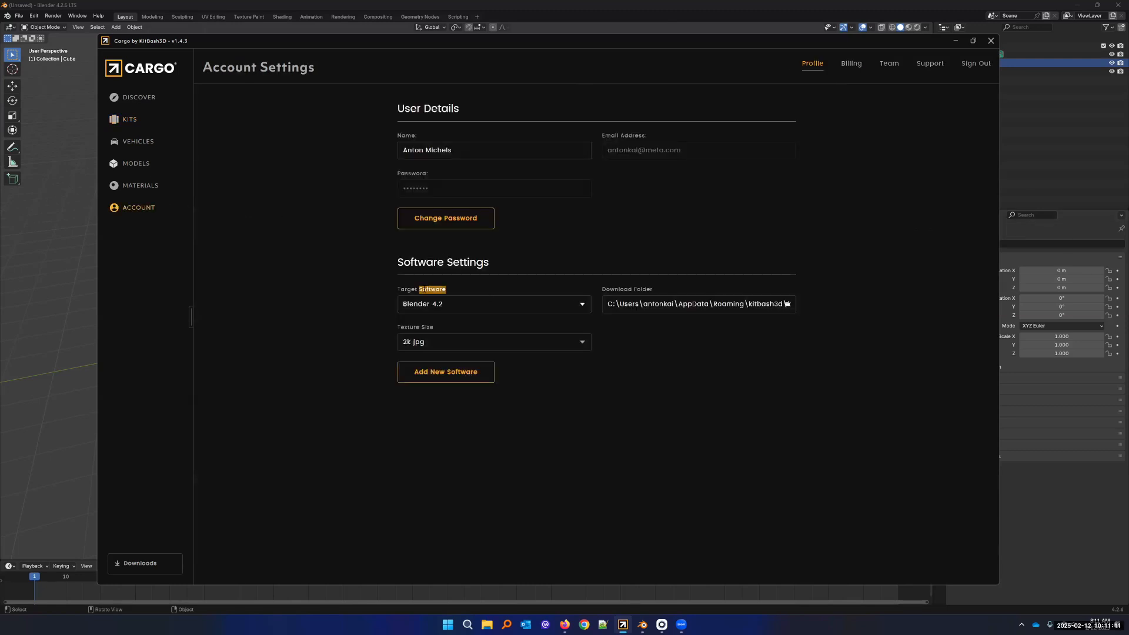
{"action": "left_click", "coordinate": [505, 305]}
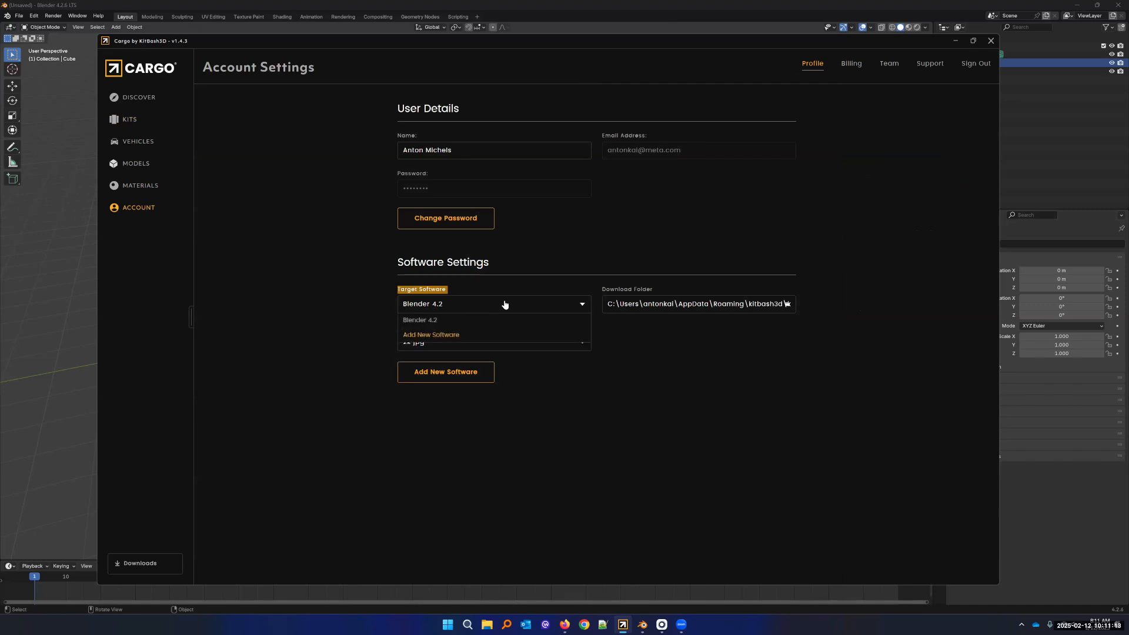
{"action": "left_click", "coordinate": [513, 280]}
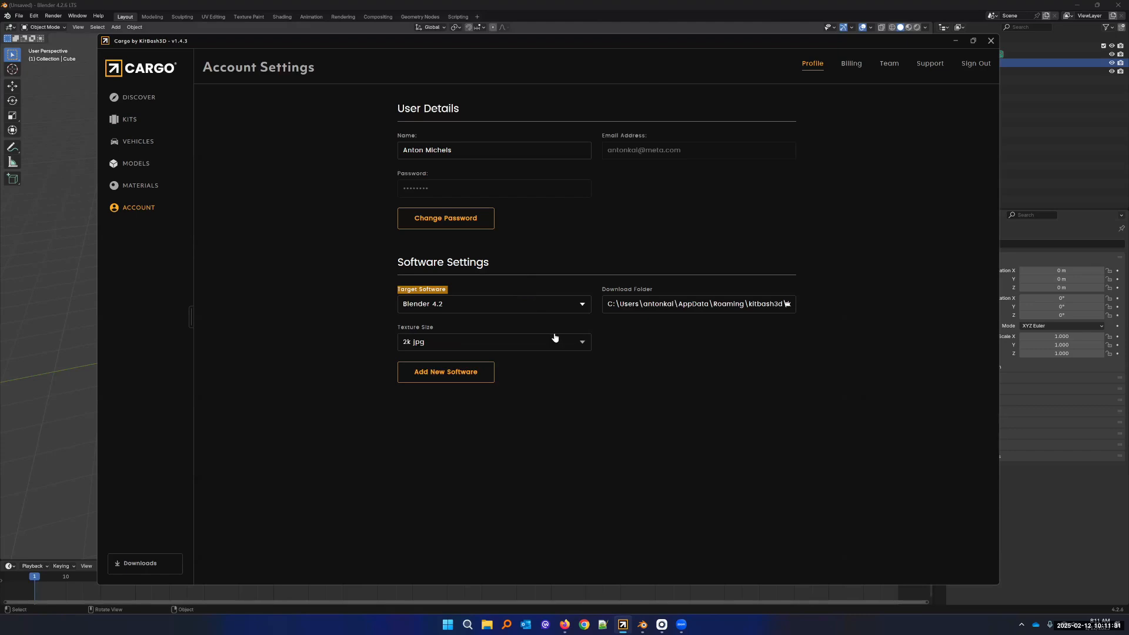
{"action": "left_click", "coordinate": [549, 306]}
{"action": "left_click", "coordinate": [385, 308]}
{"action": "left_click", "coordinate": [438, 306]}
{"action": "left_click", "coordinate": [396, 302]}
Switch to Blender
{"action": "left_click", "coordinate": [65, 129]}
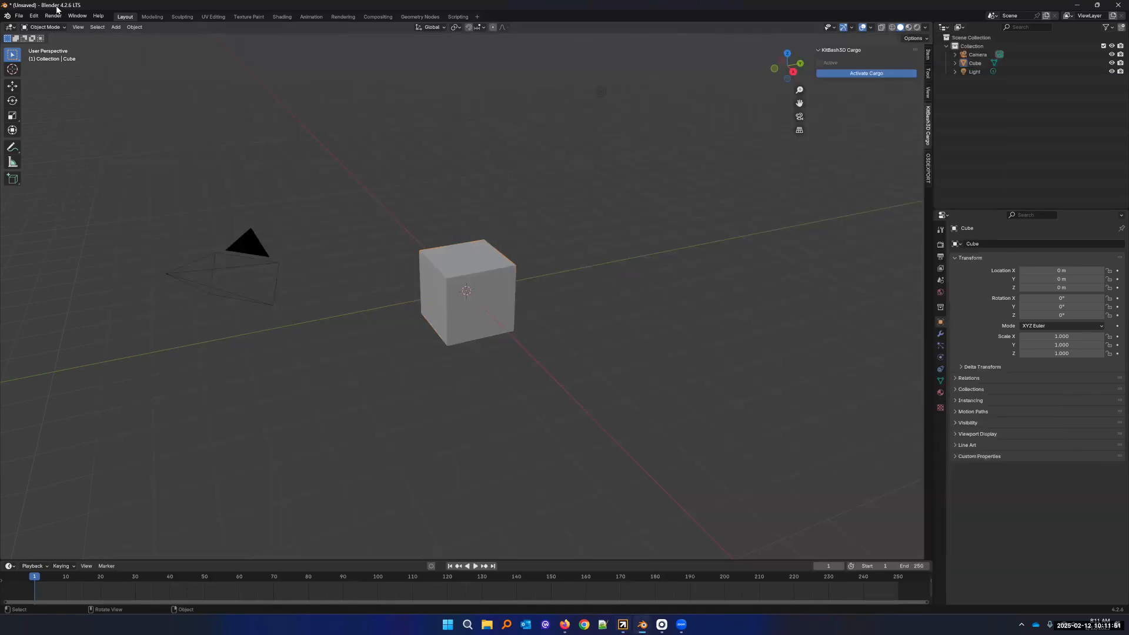
Review the KitBash3D Cargo add-on's details in the add-on preferences and minimize the preferences
{"action": "left_click", "coordinate": [18, 17]}
{"action": "mouse_move", "coordinate": [34, 16]}
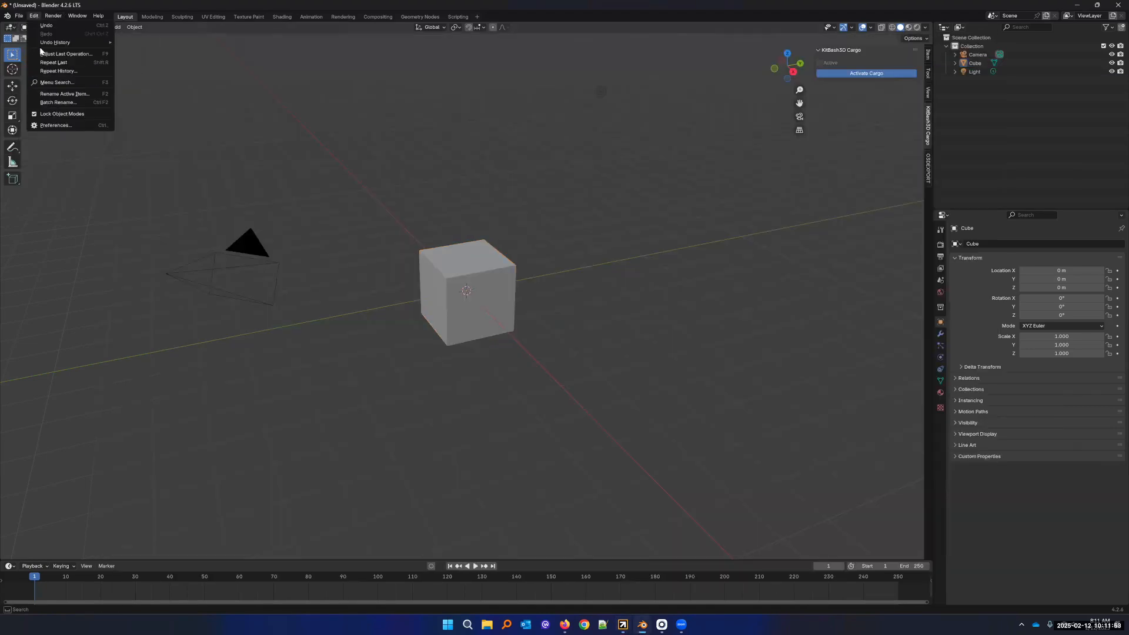
{"action": "left_click", "coordinate": [59, 126]}
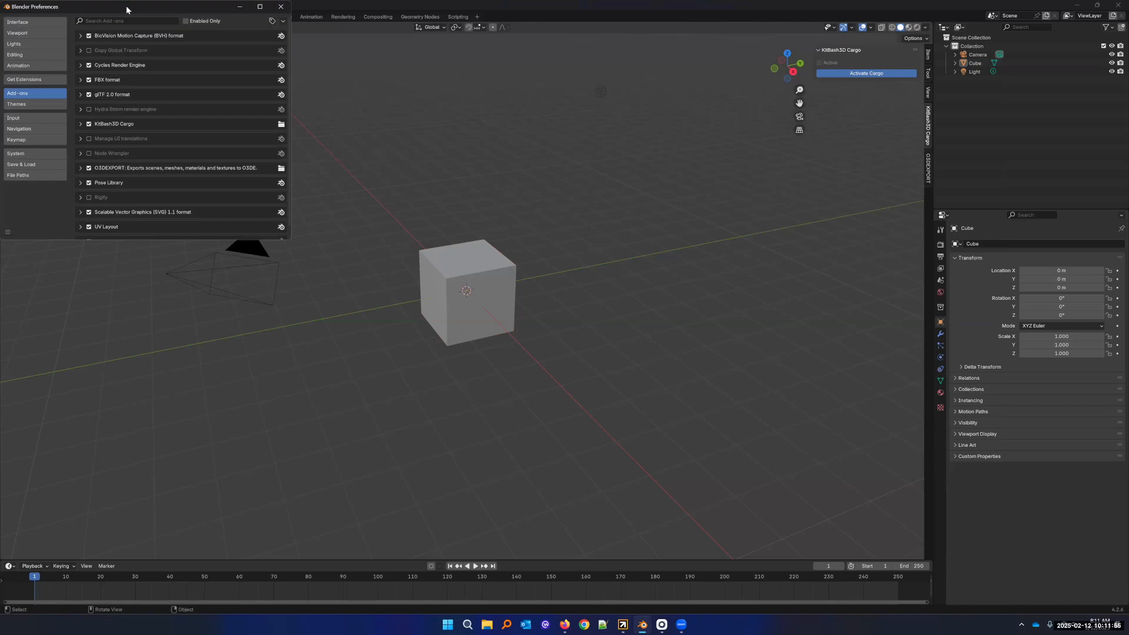
{"action": "left_click_drag", "start_coordinate": [126, 10], "coordinate": [283, 133]}
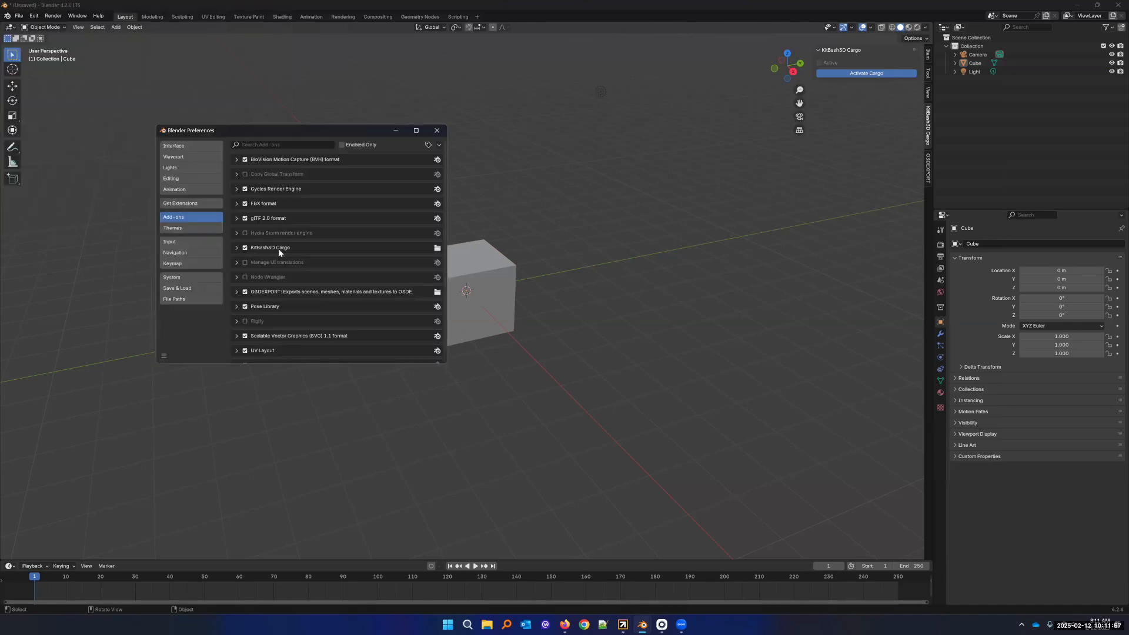
{"action": "left_click", "coordinate": [235, 248]}
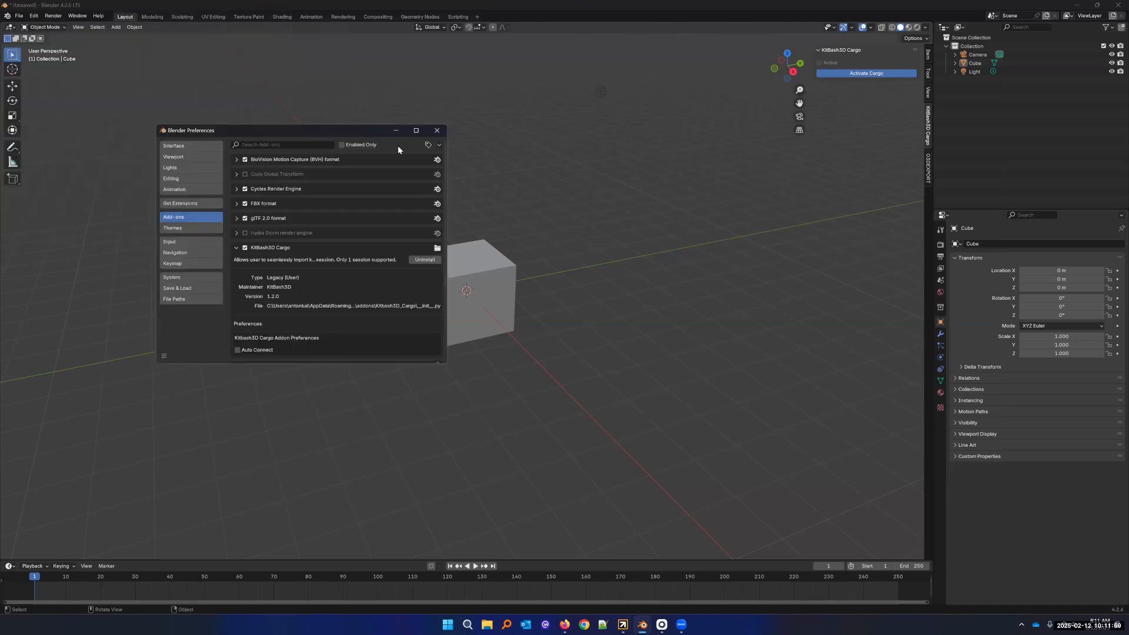
{"action": "left_click", "coordinate": [396, 130]}
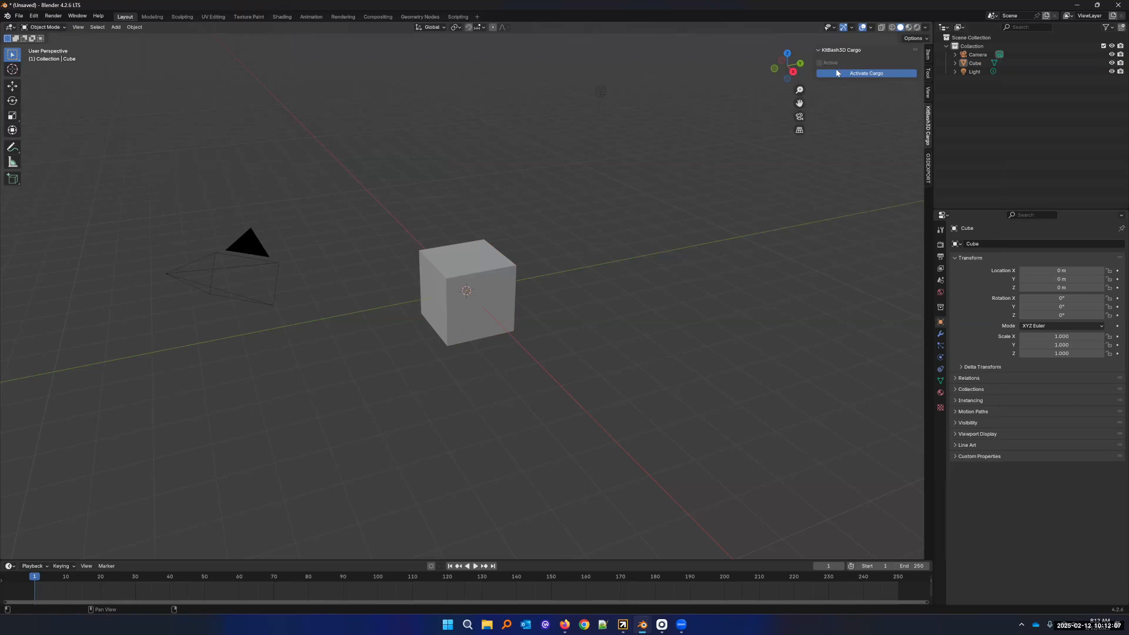
Activate the Cargo connection in Blender and switch to Cargo's overview of kits
{"action": "left_click", "coordinate": [853, 76]}
{"action": "left_click", "coordinate": [620, 623]}
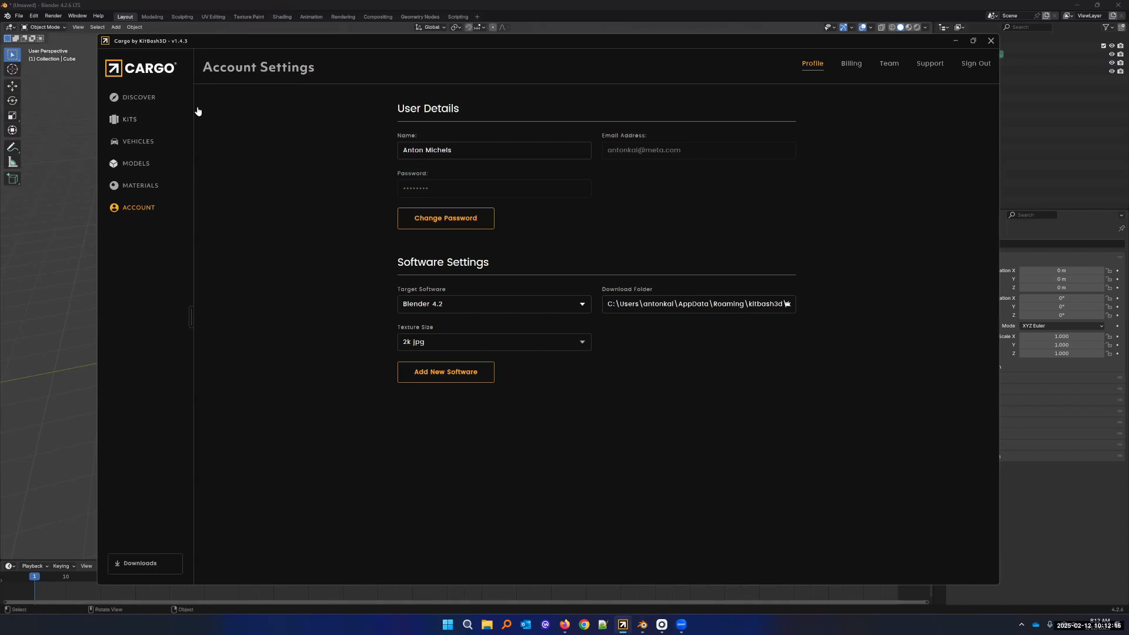
{"action": "left_click", "coordinate": [128, 122]}
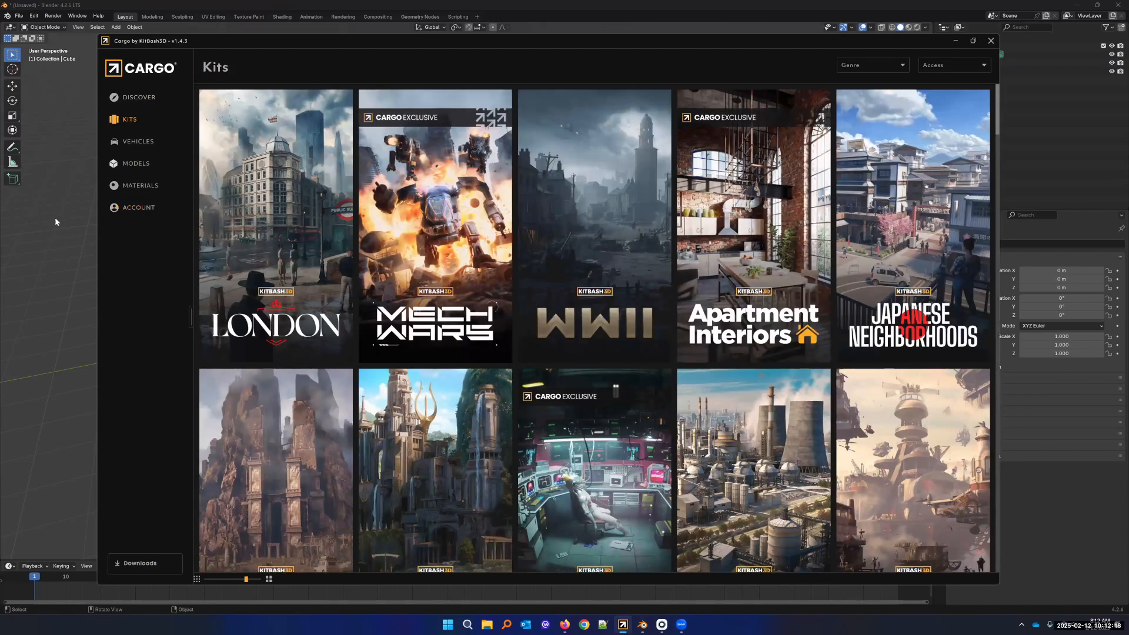
Switch back to Blender and delete the default cube, camera and light from the scene
{"action": "left_click", "coordinate": [54, 218]}
{"action": "left_click_drag", "start_coordinate": [157, 118], "coordinate": [590, 383]}
{"action": "key", "text": "Delete"}
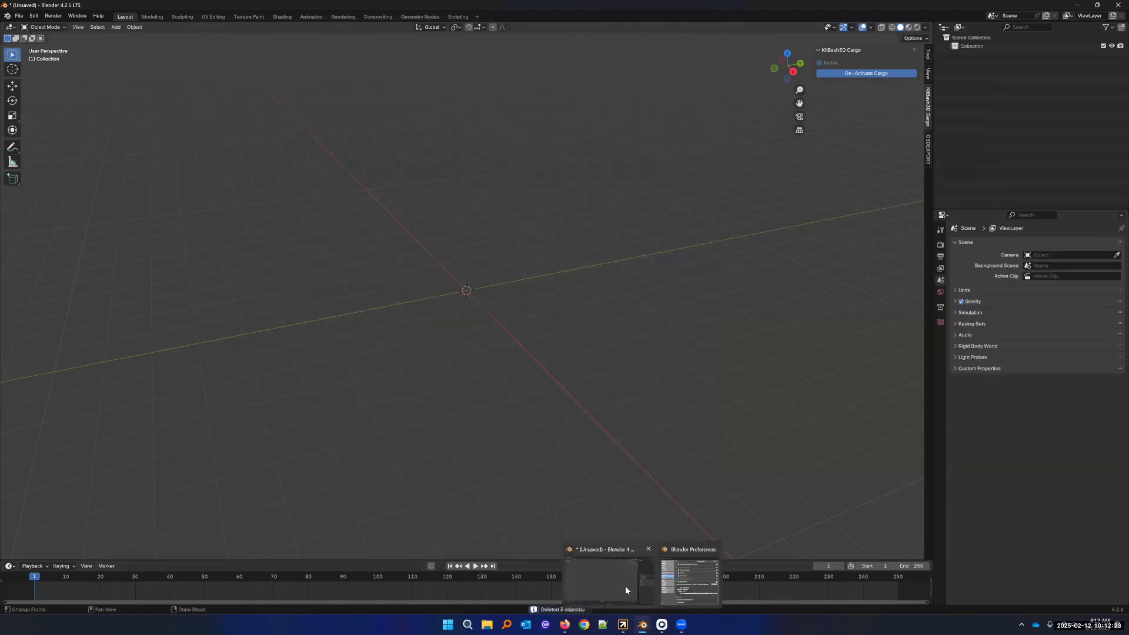
Switch to Cargo and select the Apartment Loft model in the Apartment Interiors kit
{"action": "left_click", "coordinate": [624, 624]}
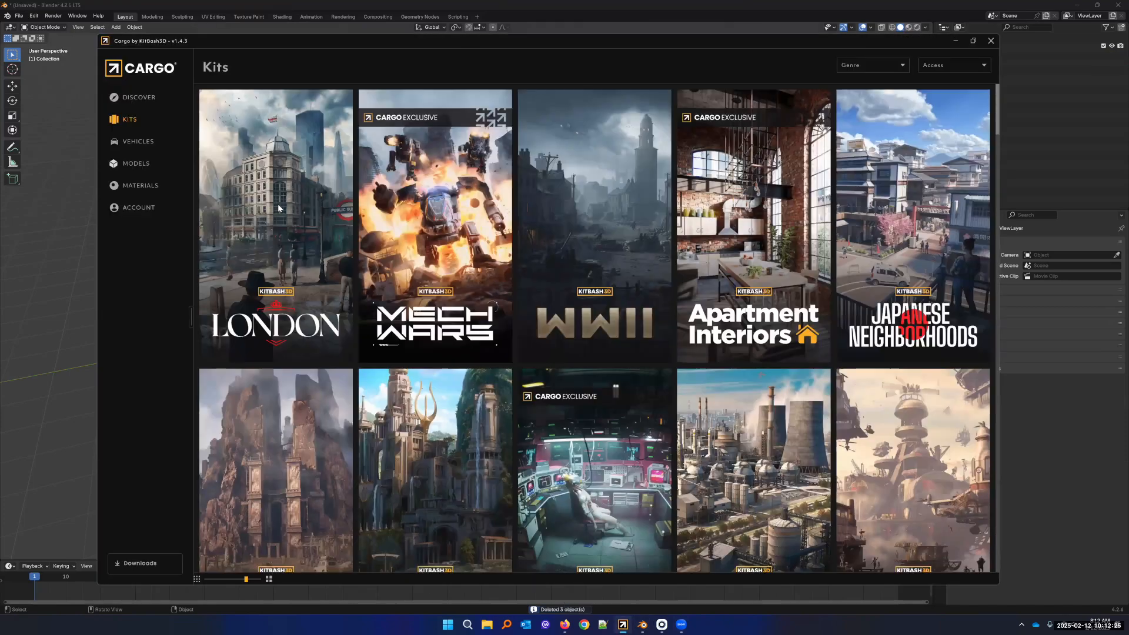
{"action": "left_click", "coordinate": [279, 203]}
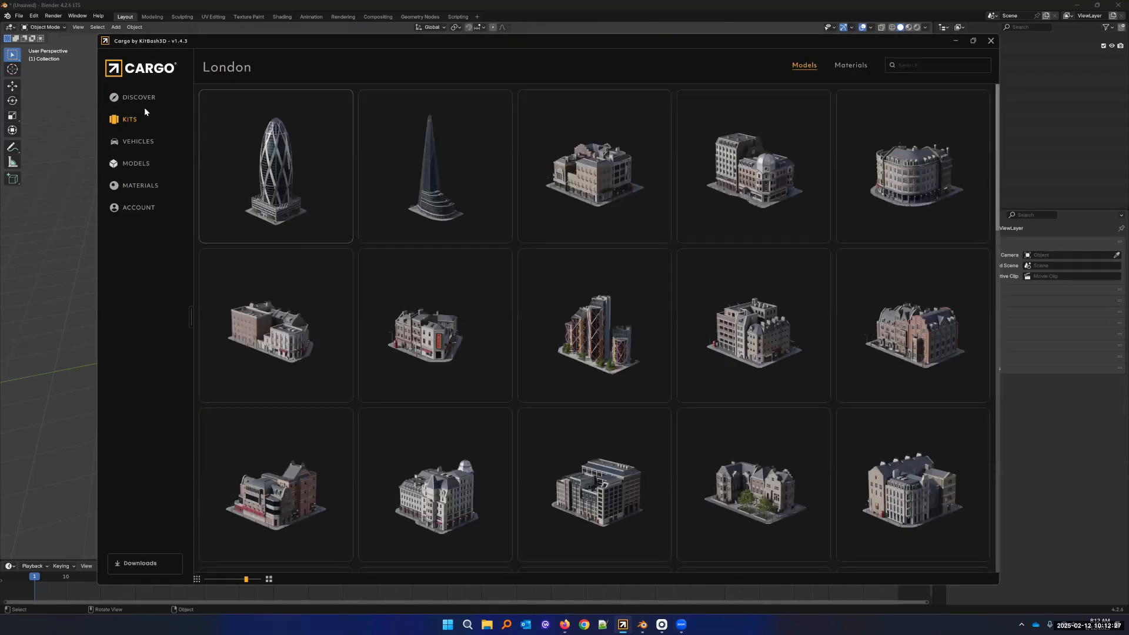
{"action": "left_click", "coordinate": [134, 120]}
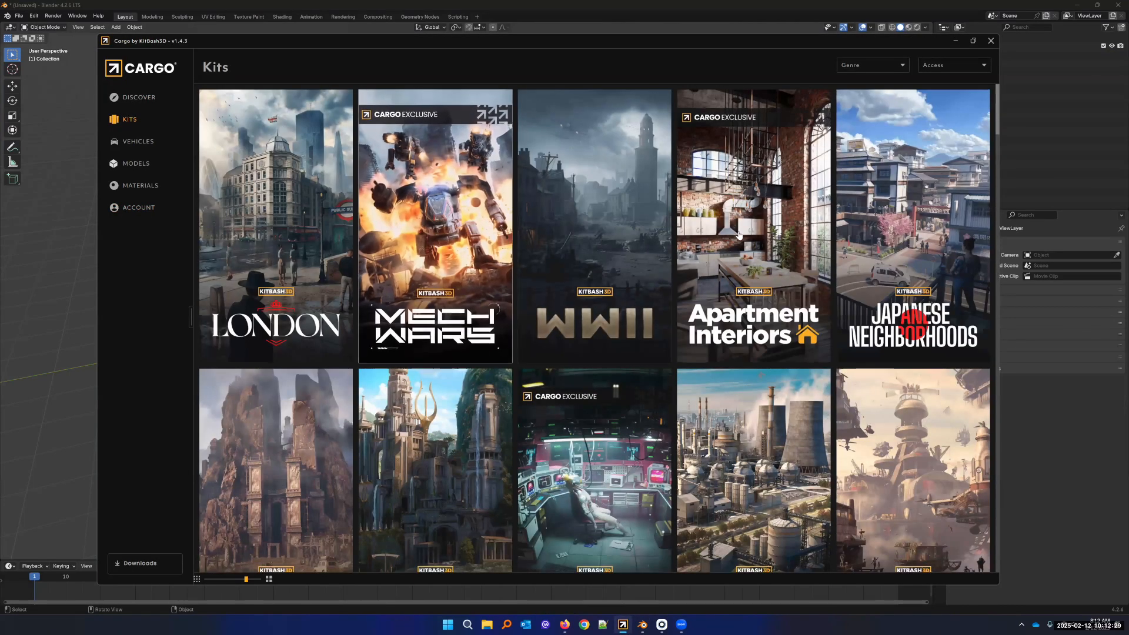
{"action": "left_click", "coordinate": [713, 235]}
{"action": "left_click", "coordinate": [297, 174]}
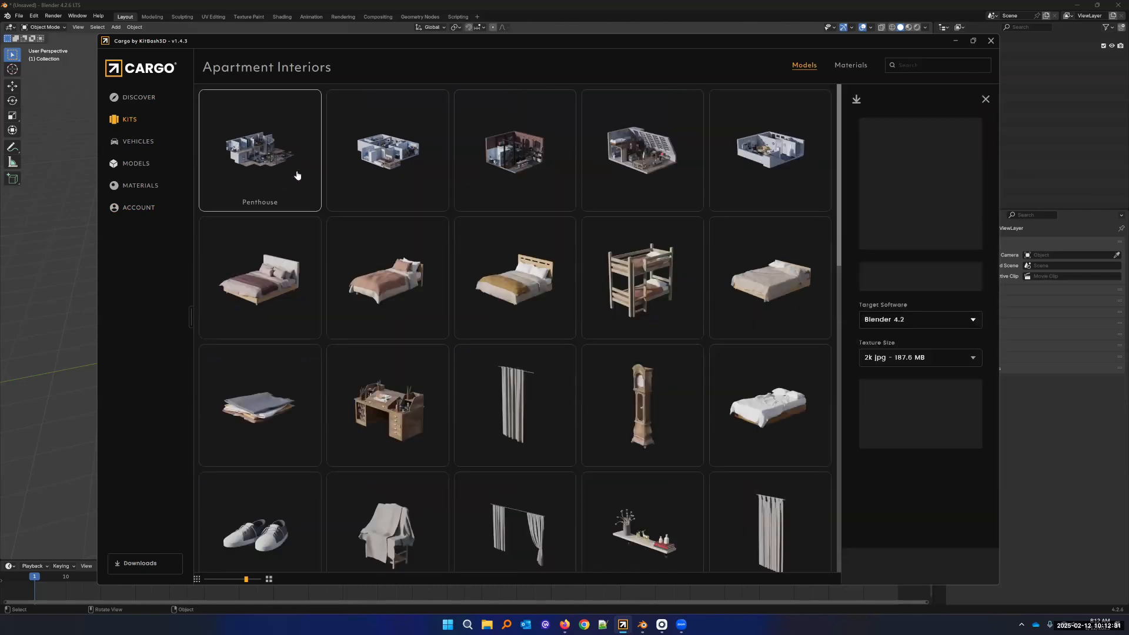
{"action": "left_click", "coordinate": [505, 178]}
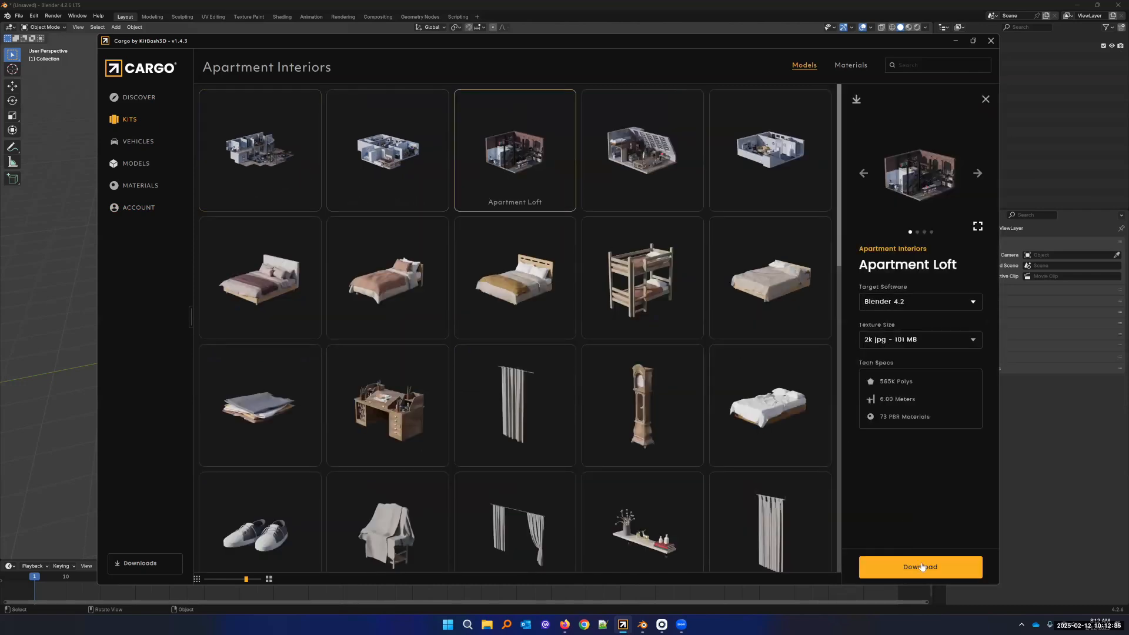
Download the Apartment Loft for Blender 4.2 with 2k jpg textures, import it into Blender and minimize Cargo
{"action": "left_click", "coordinate": [913, 306]}
{"action": "left_click", "coordinate": [922, 305]}
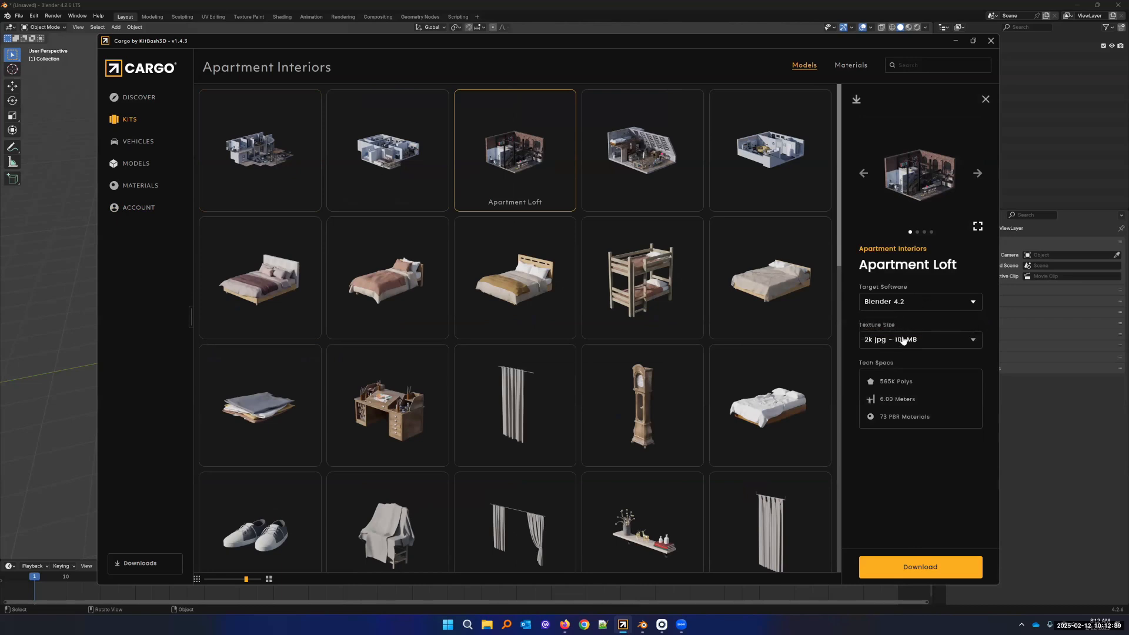
{"action": "left_click", "coordinate": [914, 565]}
{"action": "left_click", "coordinate": [922, 568]}
{"action": "left_click", "coordinate": [956, 41]}
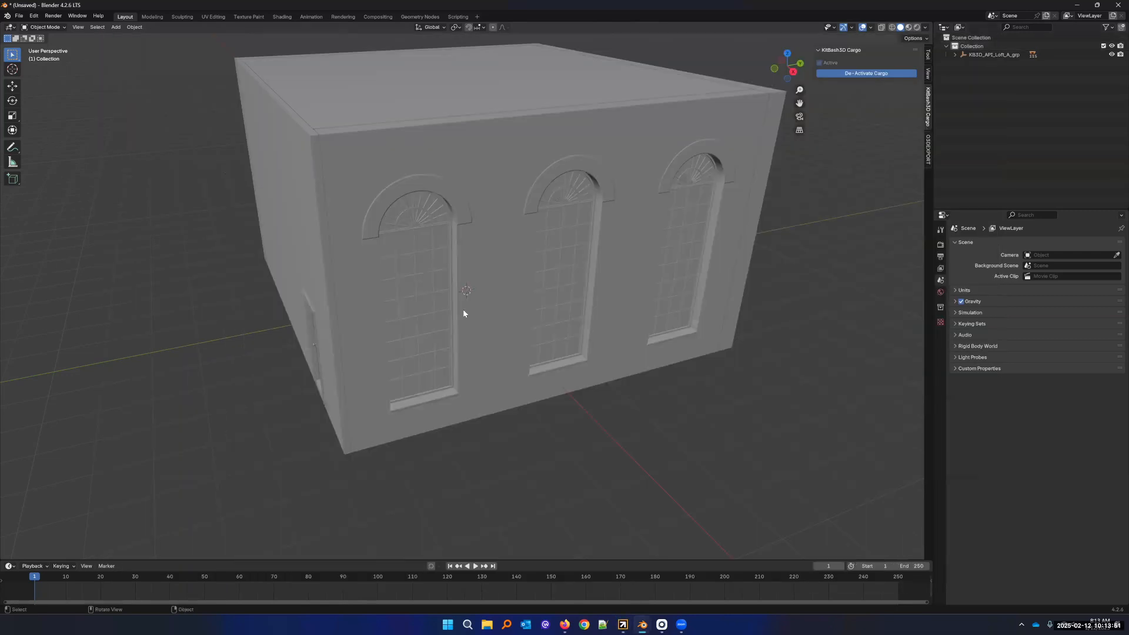
Inspect the furnished interior of the imported Apartment Loft from inside the model
{"action": "scroll", "coordinate": [459, 279], "scroll_direction": "up", "scroll_amount": 10}
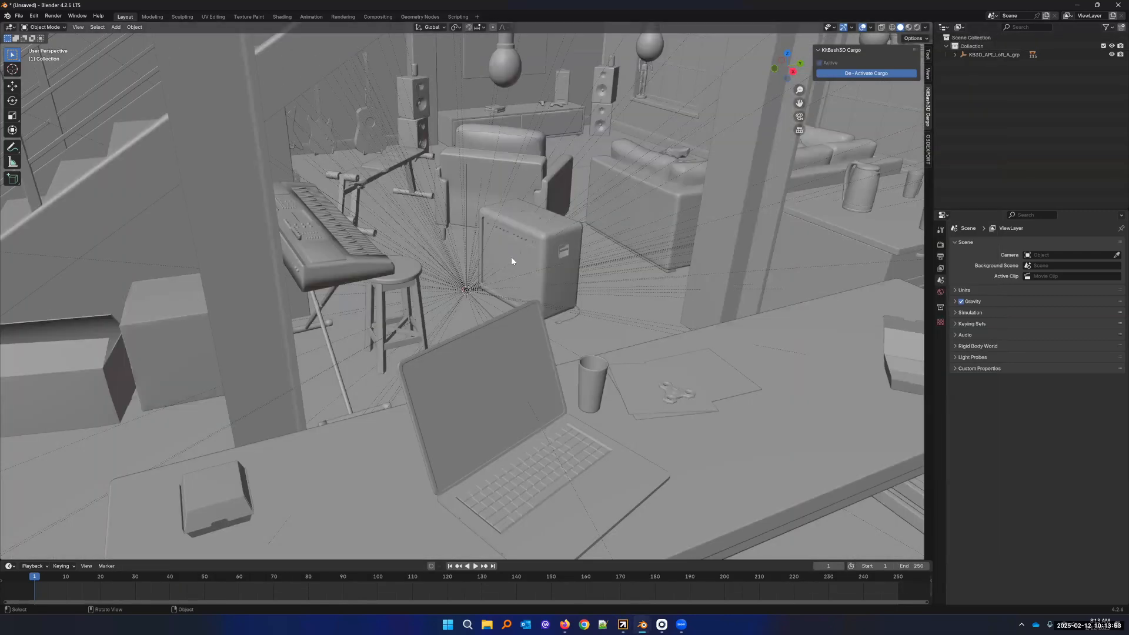
{"action": "scroll", "coordinate": [523, 261], "scroll_direction": "down", "scroll_amount": 2}
{"action": "middle_click_drag", "start_coordinate": [552, 258], "coordinate": [4, 27]}
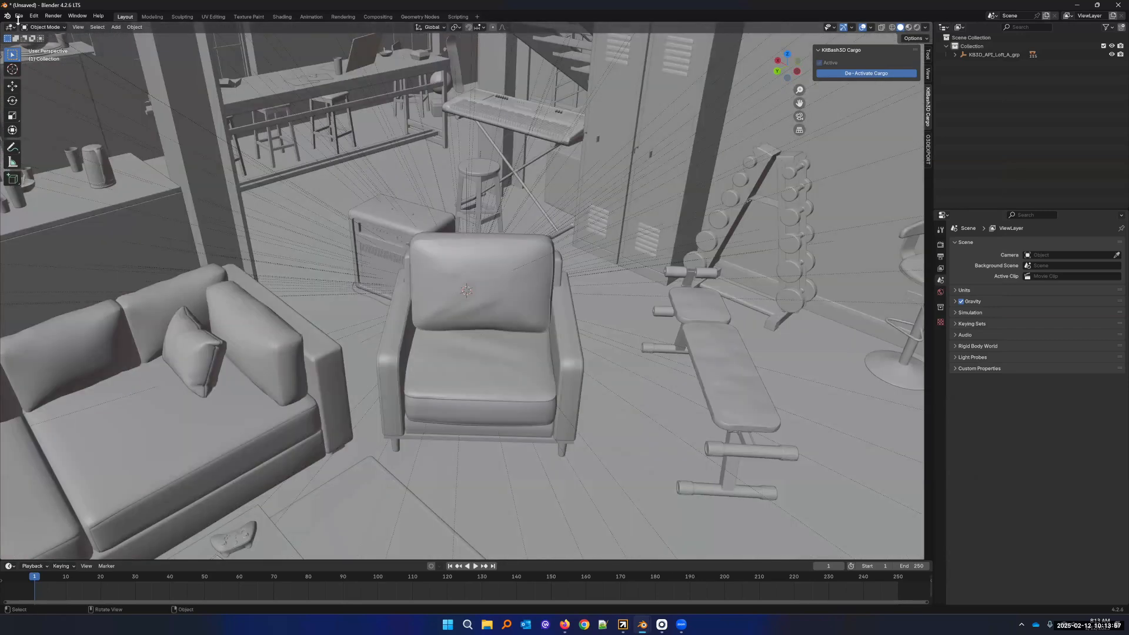
Save the scene as Apartment.blend in the C:\blender\kitbash folder
{"action": "left_click", "coordinate": [20, 16]}
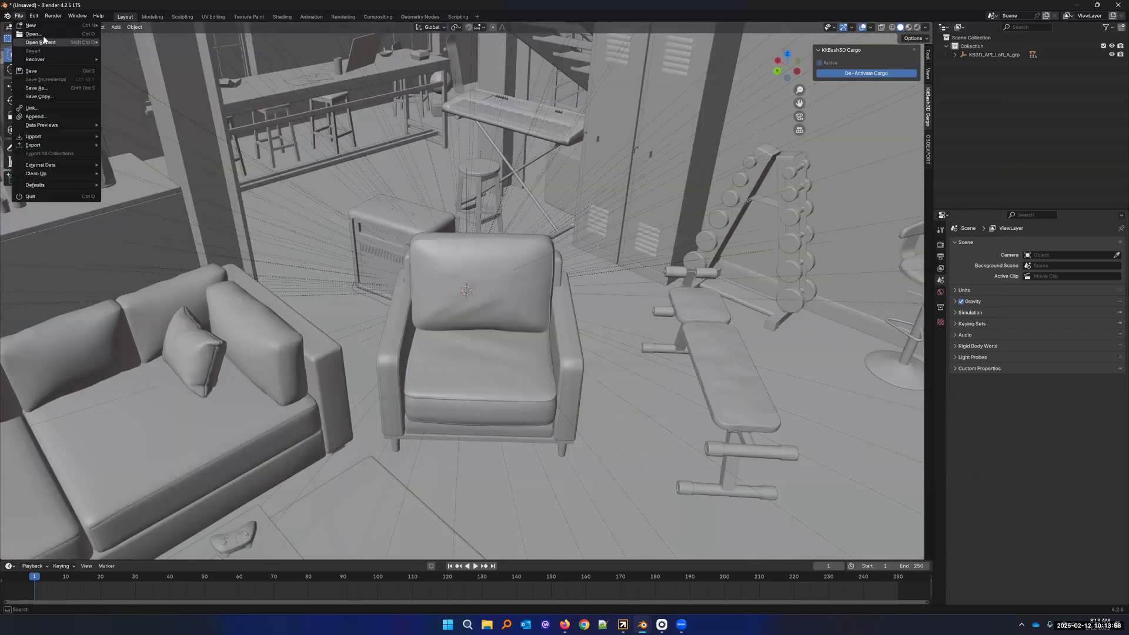
{"action": "left_click", "coordinate": [52, 88]}
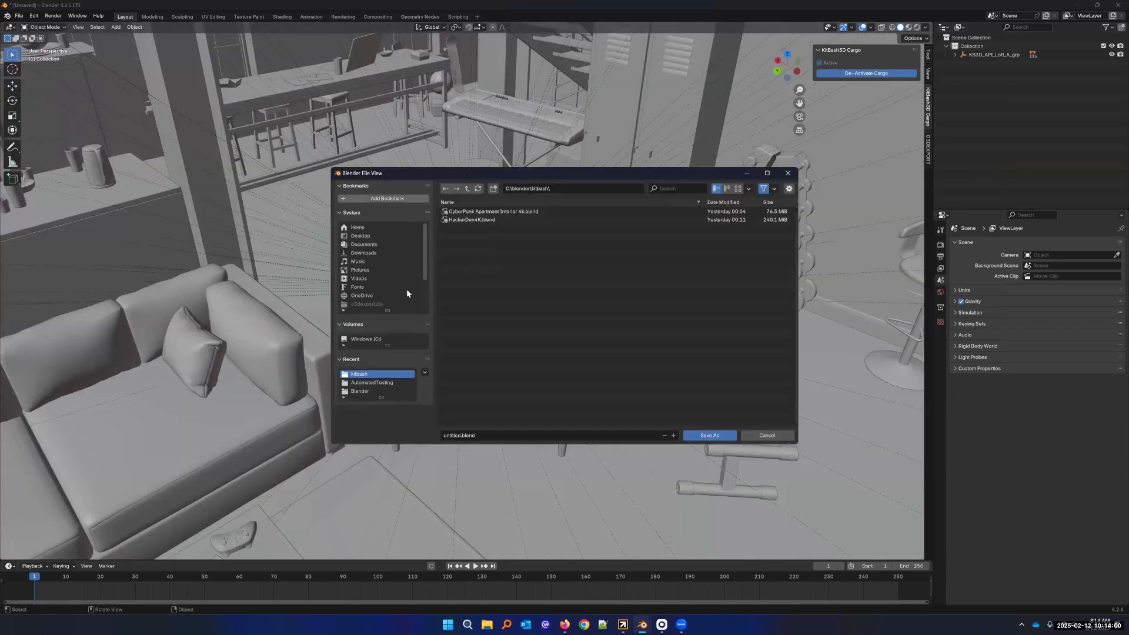
{"action": "left_click", "coordinate": [462, 436]}
{"action": "type", "text": "Apar"}
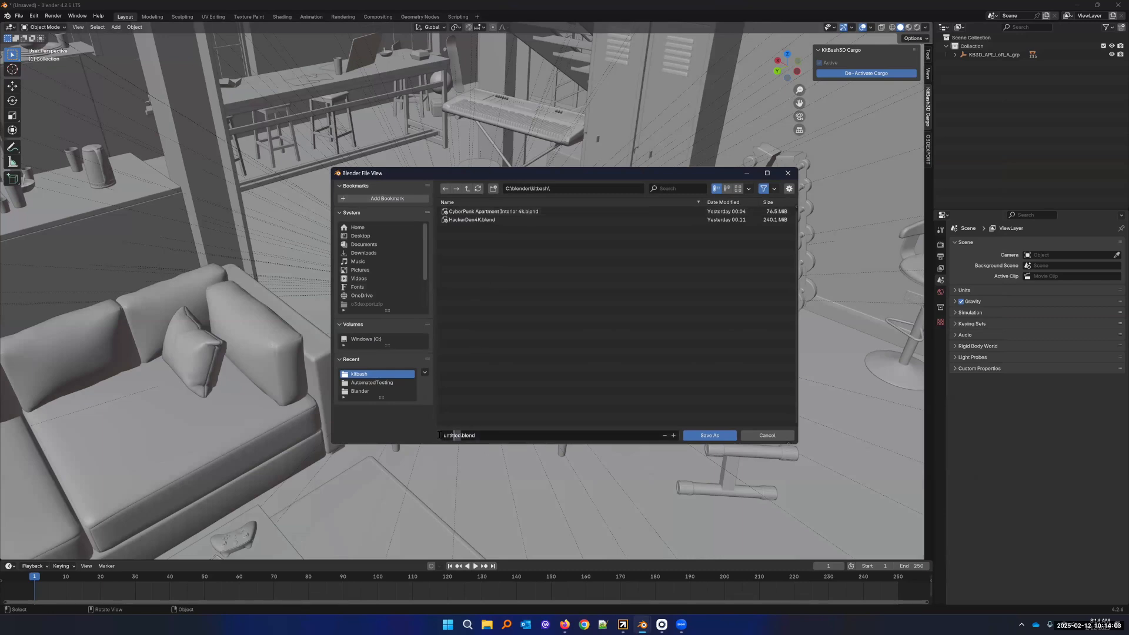
{"action": "type", "text": "tment"}
{"action": "key", "text": "Return"}
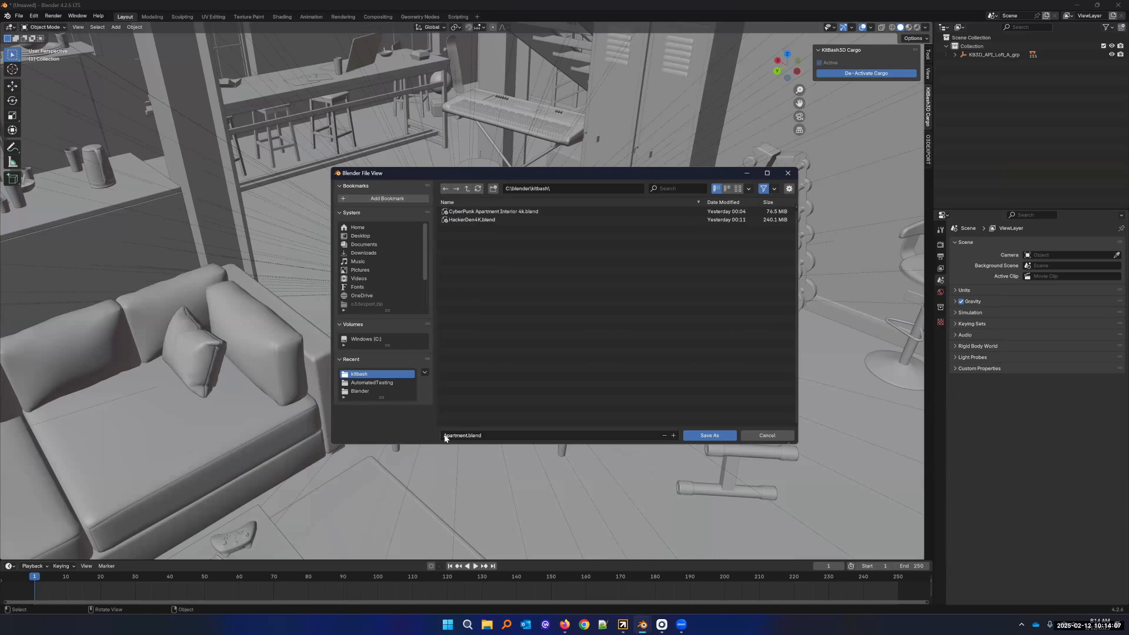
{"action": "left_click", "coordinate": [710, 435]}
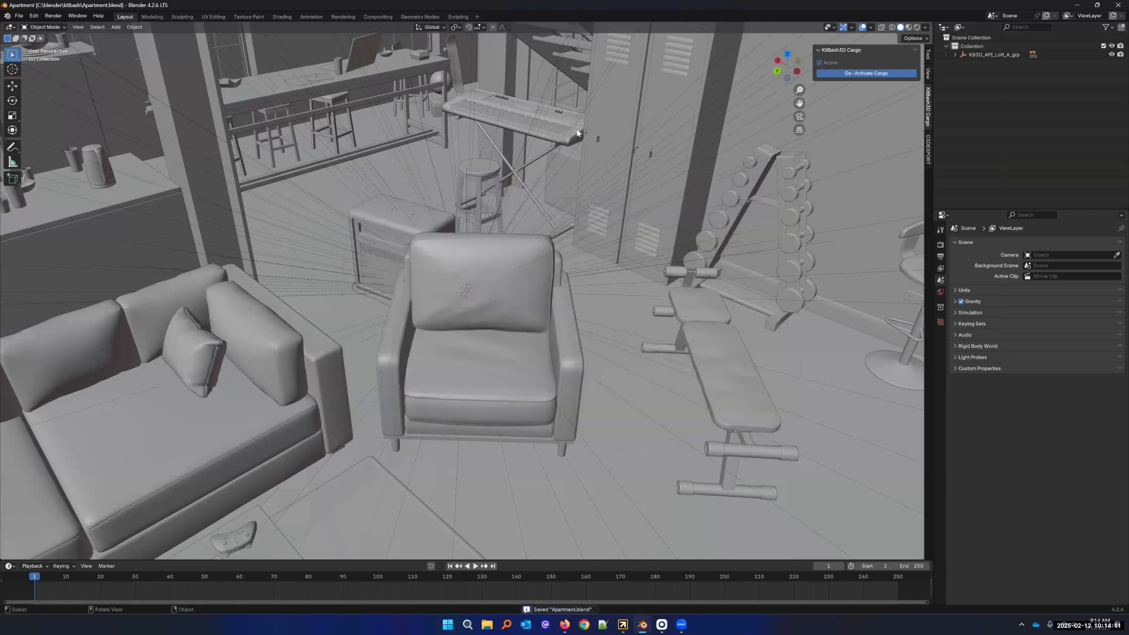
Set the scene name to ApartmentKitbash in the O3DE scene export options and look at the project folder selection
{"action": "left_click", "coordinate": [928, 155]}
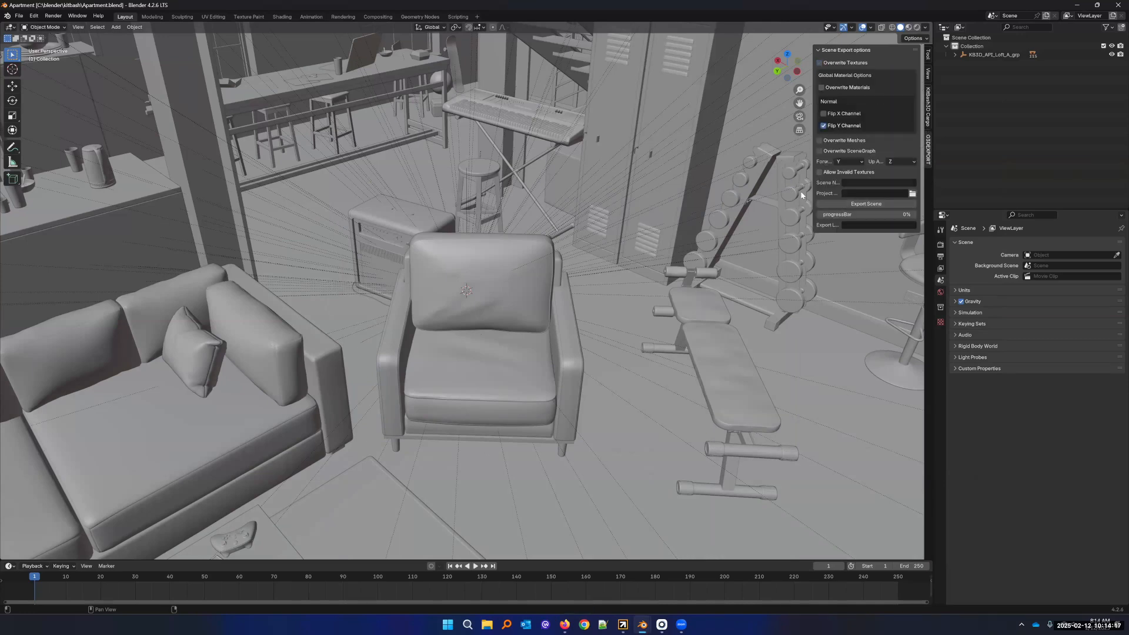
{"action": "left_click", "coordinate": [843, 183]}
{"action": "type", "text": "ApartmentKitbash"}
{"action": "left_click", "coordinate": [912, 193]}
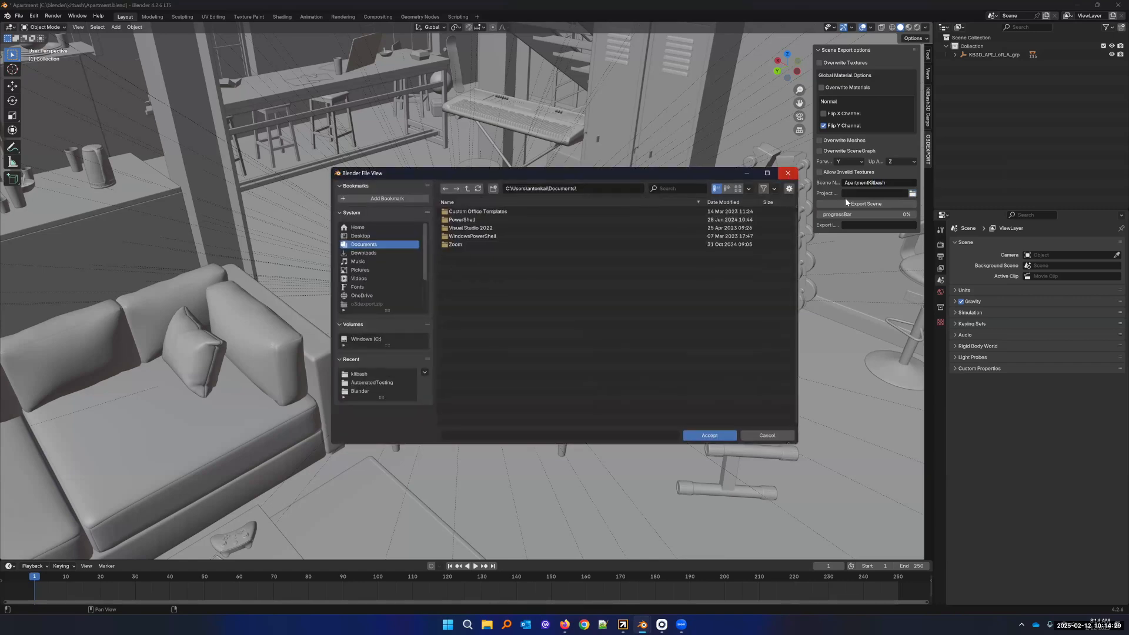
{"action": "left_click", "coordinate": [788, 173]}
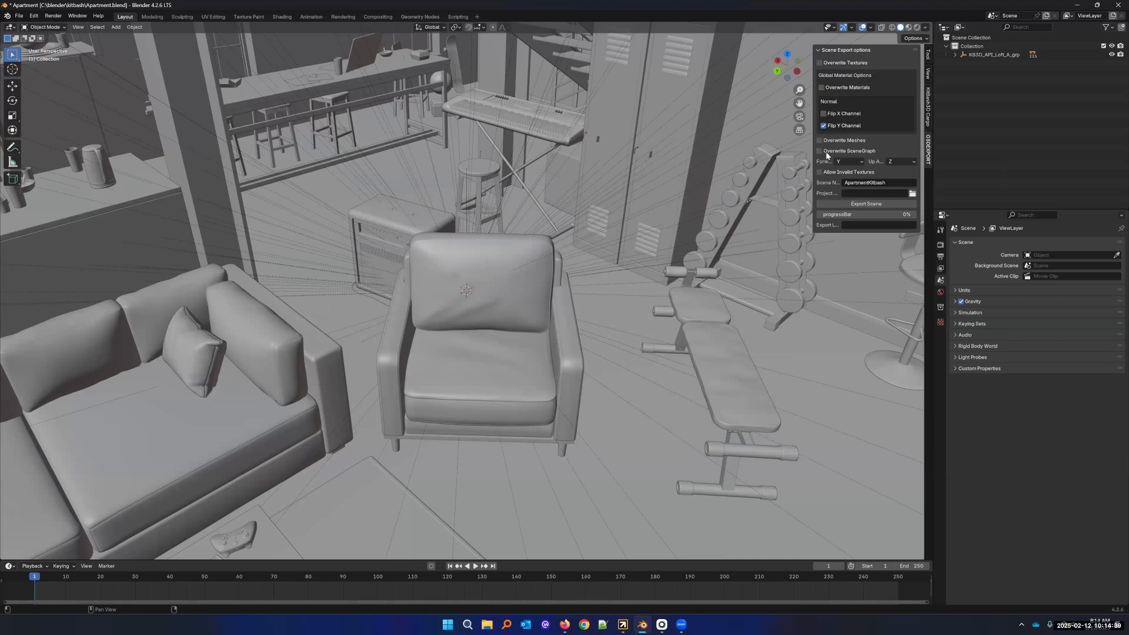
{"action": "left_click", "coordinate": [824, 125]}
Switch to the O3DE Editor and look at the HackerDenInterior level and its console command entry
{"action": "mouse_move", "coordinate": [665, 623]}
{"action": "left_click", "coordinate": [662, 625]}
{"action": "left_click", "coordinate": [59, 299]}
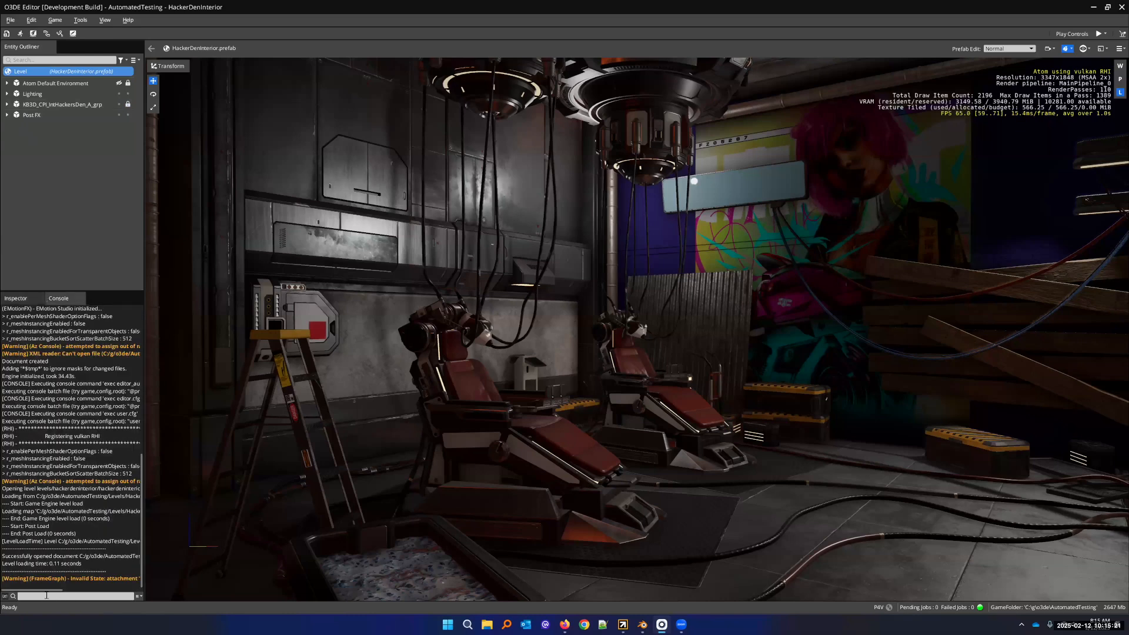
{"action": "left_click", "coordinate": [65, 596]}
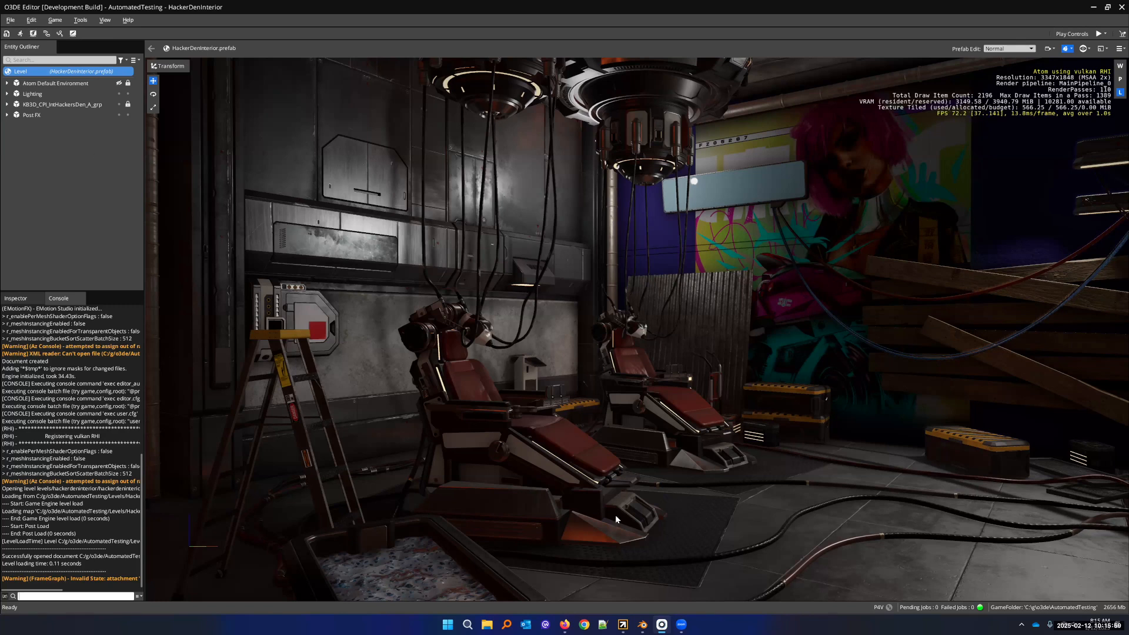
{"action": "mouse_move", "coordinate": [643, 624]}
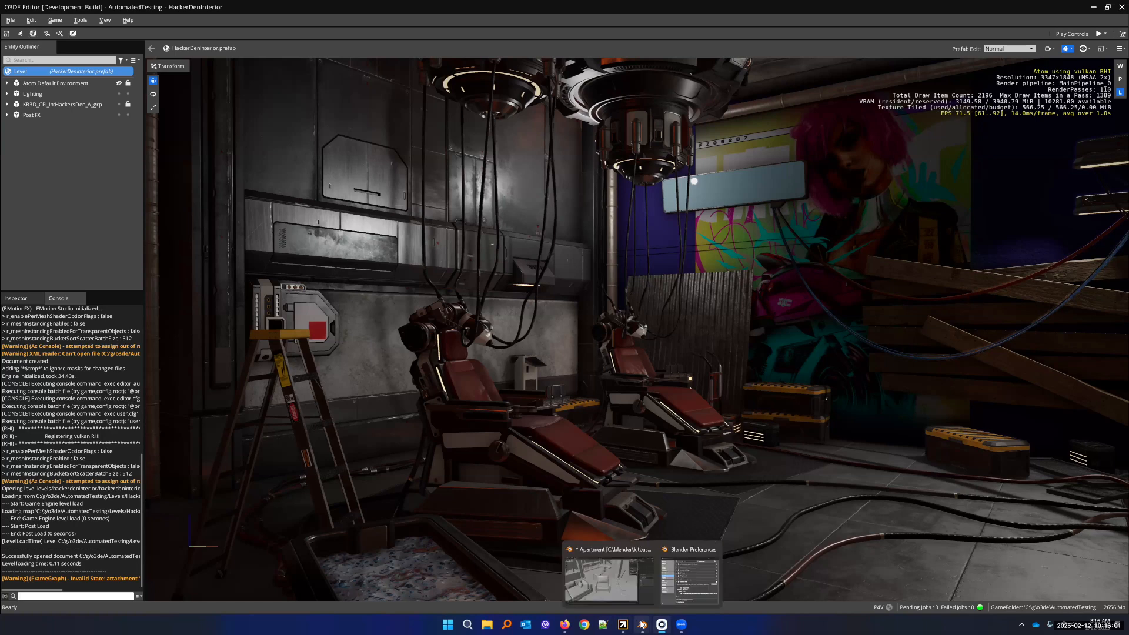
{"action": "mouse_move", "coordinate": [566, 623]}
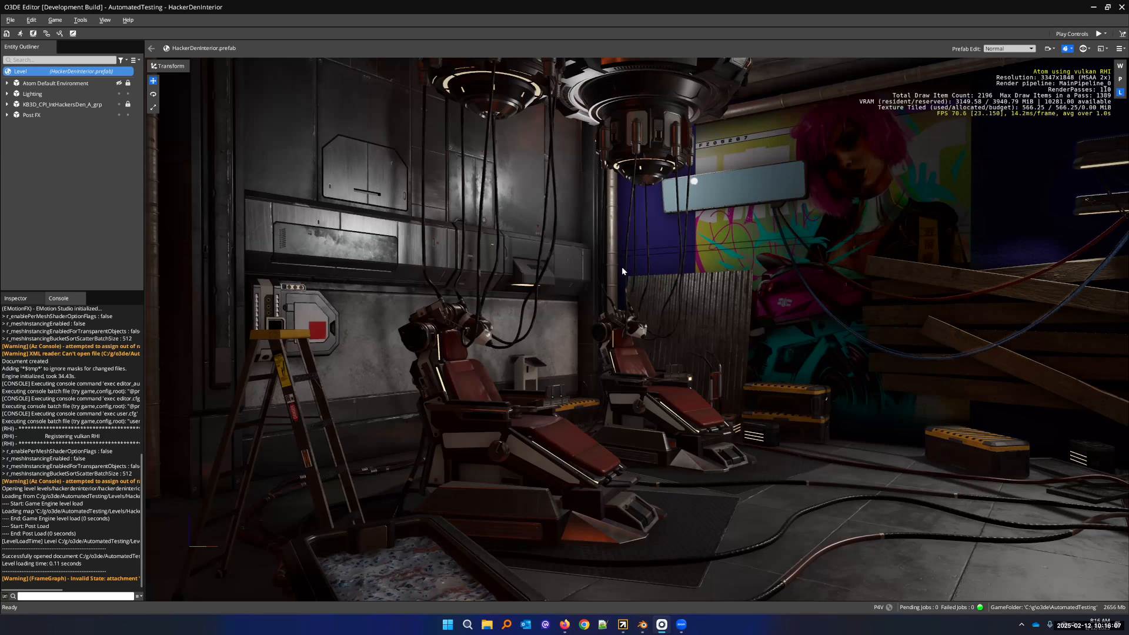
{"action": "right_click_drag", "start_coordinate": [715, 427], "coordinate": [706, 385]}
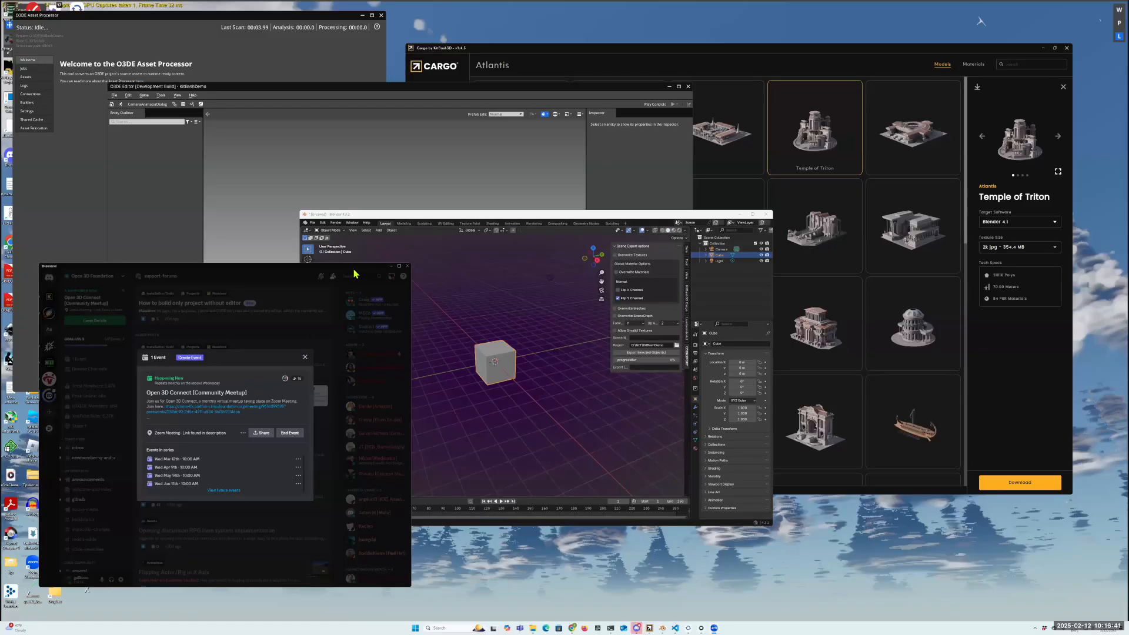
Minimize the chat window, then download Cargo's Temple of Triton for Blender 4.1 with 2k jpg textures and import it into Blender
{"action": "left_click", "coordinate": [392, 267]}
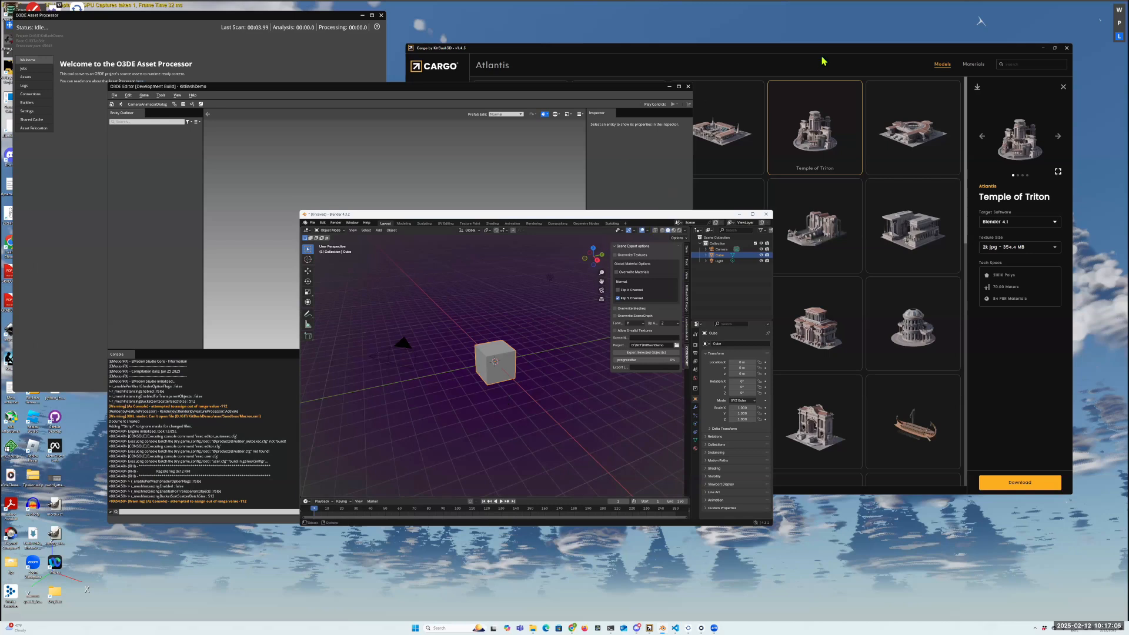
{"action": "left_click", "coordinate": [823, 137]}
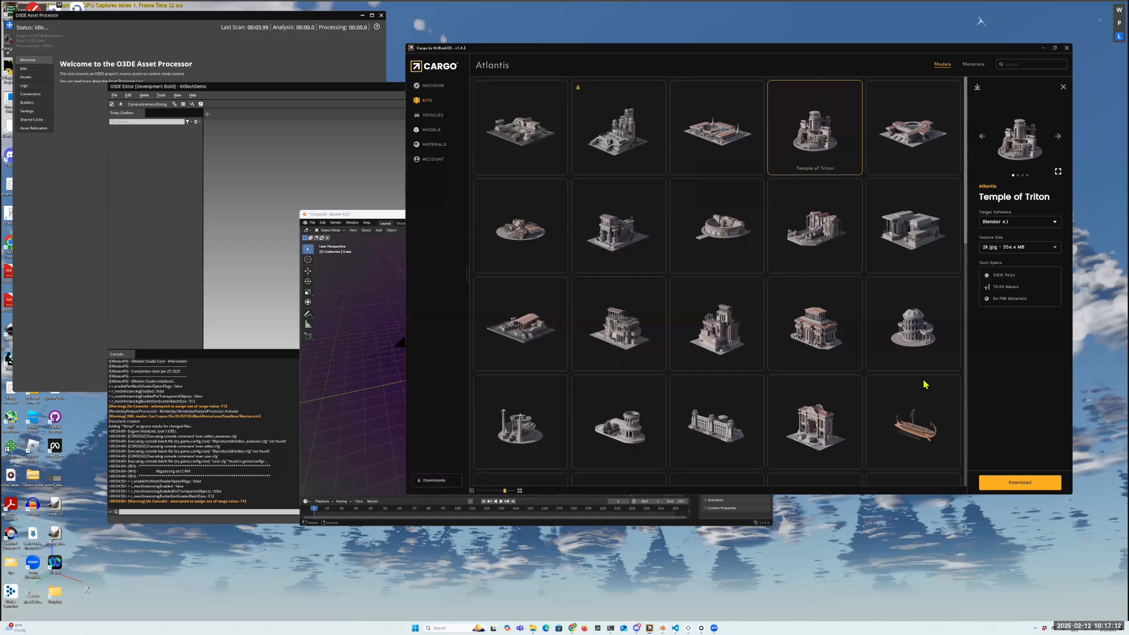
{"action": "left_click", "coordinate": [1029, 483]}
{"action": "left_click", "coordinate": [1023, 482]}
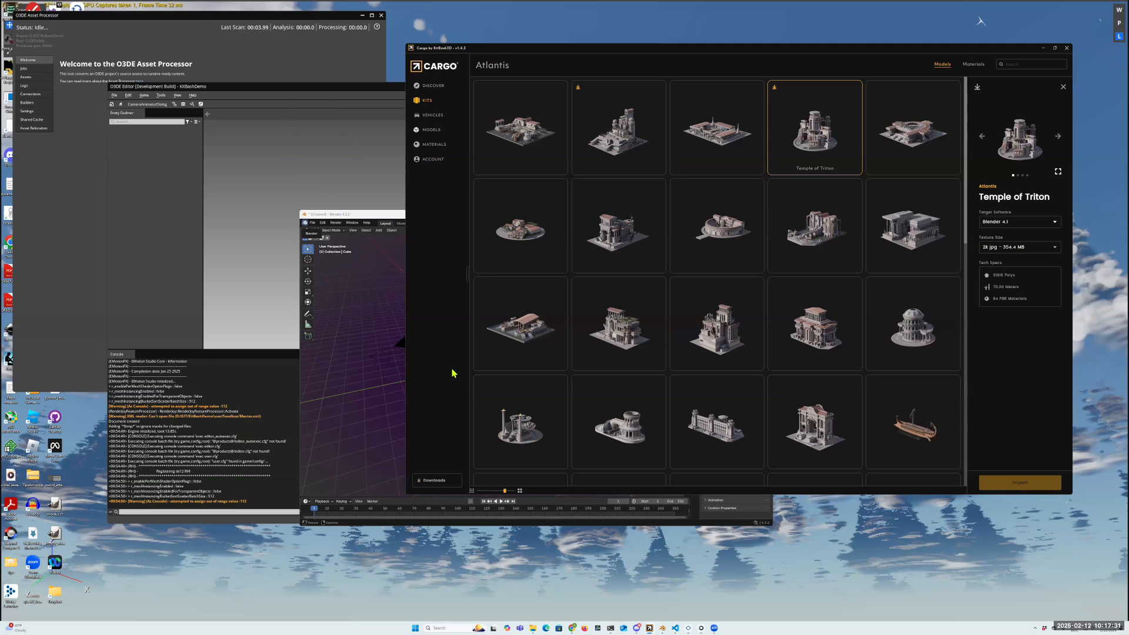
Switch to Blender and view the imported Temple of Triton from farther away
{"action": "left_click", "coordinate": [387, 215]}
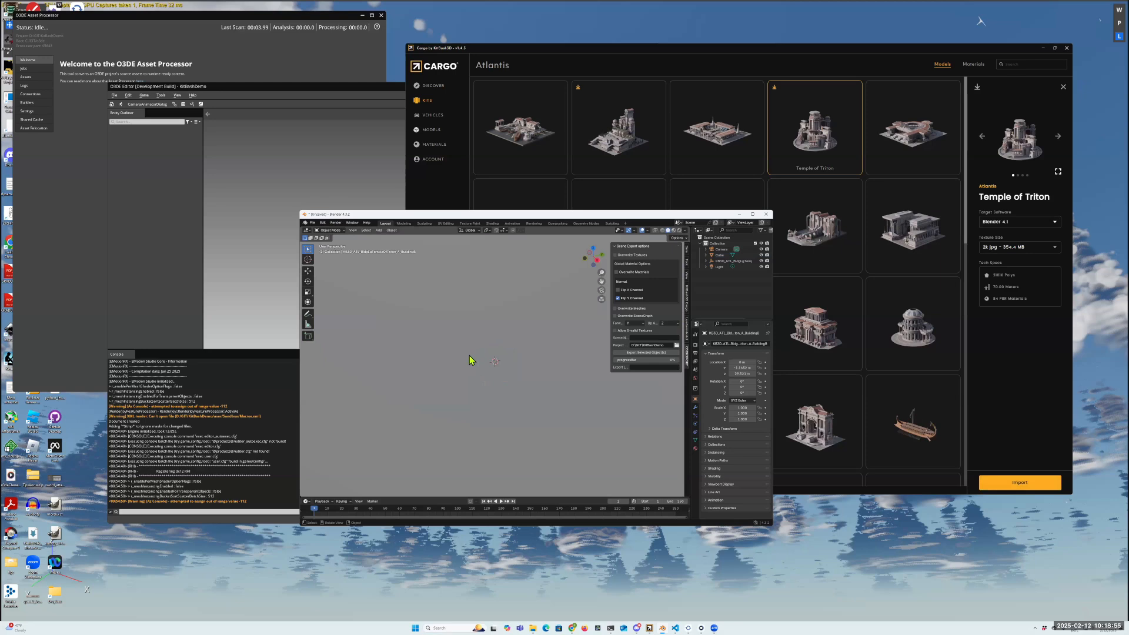
{"action": "scroll", "coordinate": [471, 359], "scroll_direction": "down", "scroll_amount": 5}
{"action": "scroll", "coordinate": [470, 359], "scroll_direction": "down", "scroll_amount": 4}
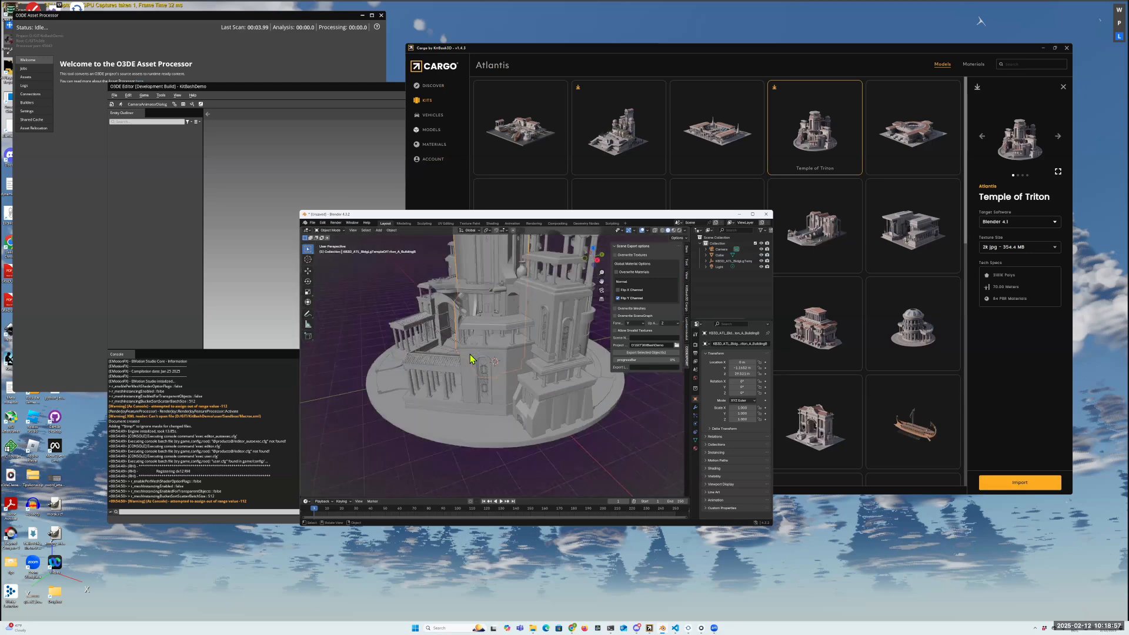
Expand the imported temple's hierarchy in Blender, enlarge the window and select the polygonal front section of the building
{"action": "left_click", "coordinate": [706, 261]}
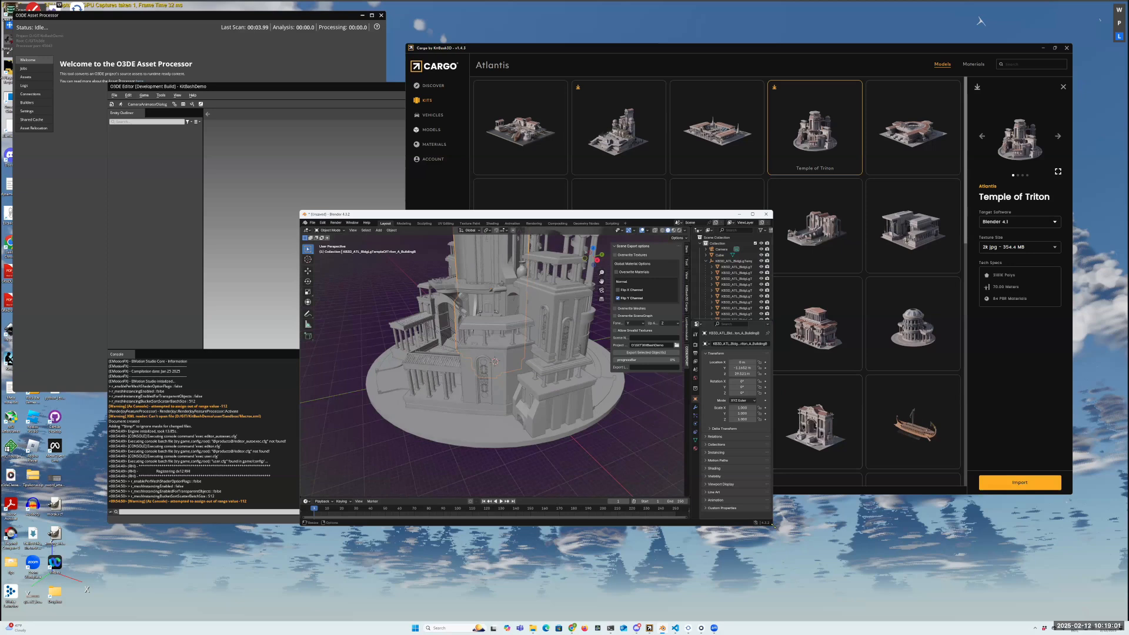
{"action": "left_click_drag", "start_coordinate": [774, 526], "coordinate": [841, 578]}
{"action": "left_click", "coordinate": [593, 327]}
{"action": "left_click", "coordinate": [525, 385]}
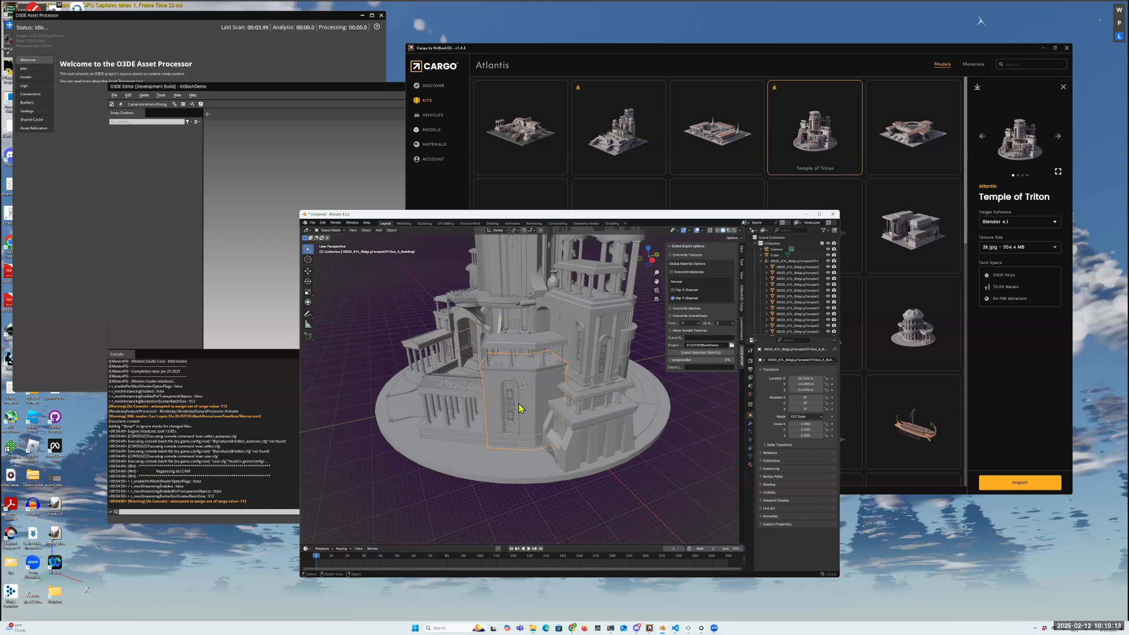
Switch the viewport to material preview shading and view the textured temple from closer and above
{"action": "left_click", "coordinate": [729, 231]}
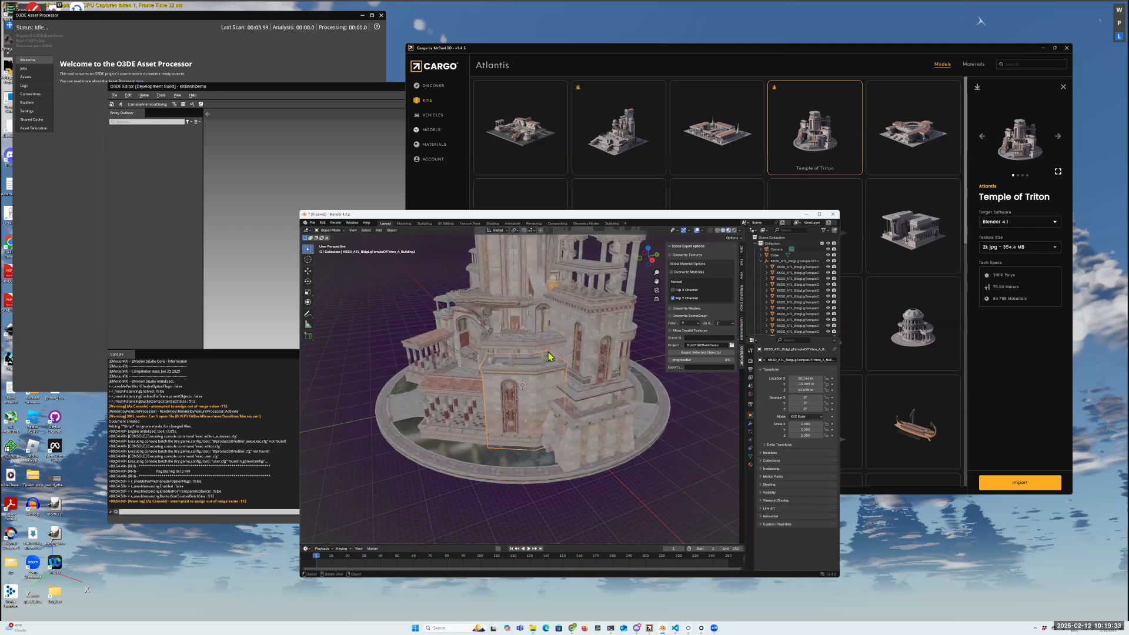
{"action": "scroll", "coordinate": [535, 340], "scroll_direction": "up", "scroll_amount": 4}
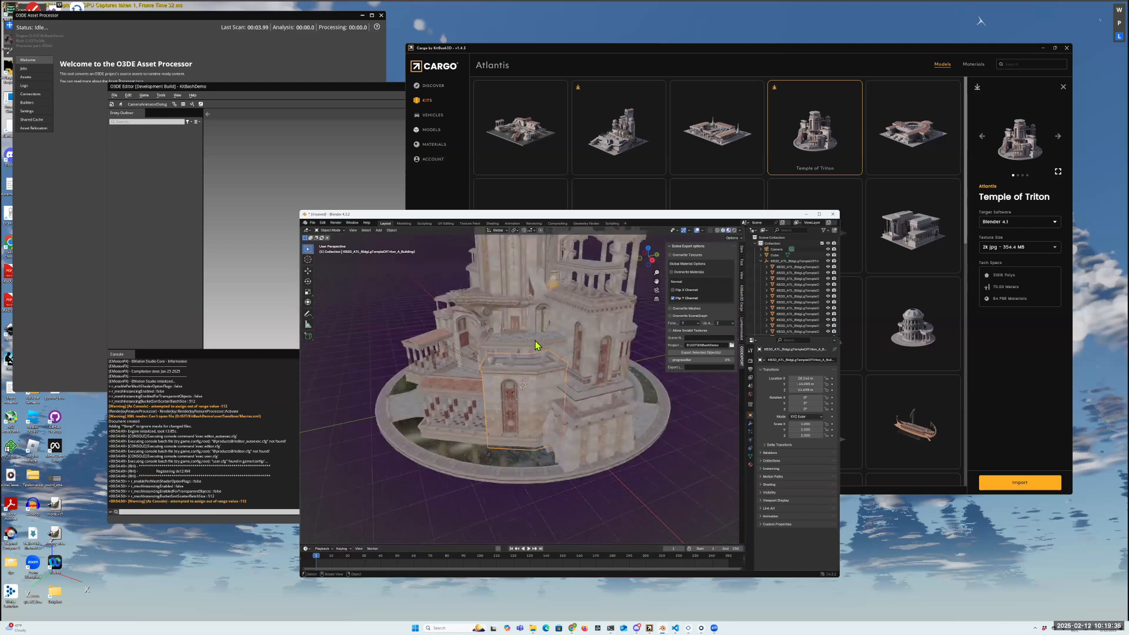
{"action": "middle_click_drag", "start_coordinate": [532, 340], "coordinate": [548, 404]}
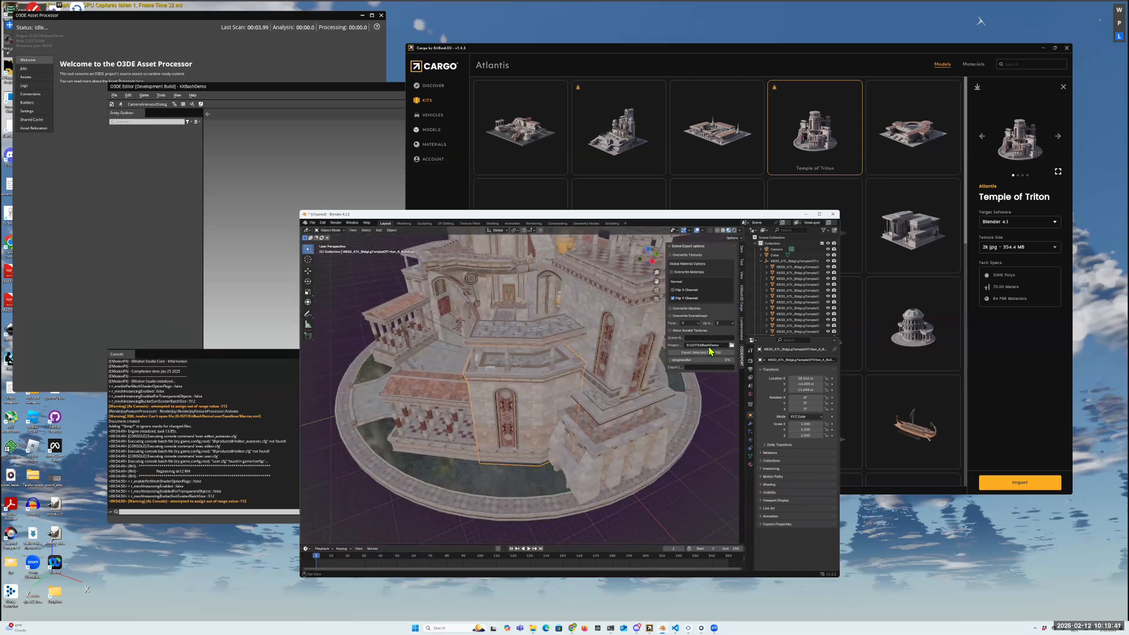
Set the O3DE export scene name to TempleOfTriton and export the whole scene with nothing selected
{"action": "left_click", "coordinate": [692, 339]}
{"action": "type", "text": "TempleOfTriton"}
{"action": "left_click", "coordinate": [722, 438]}
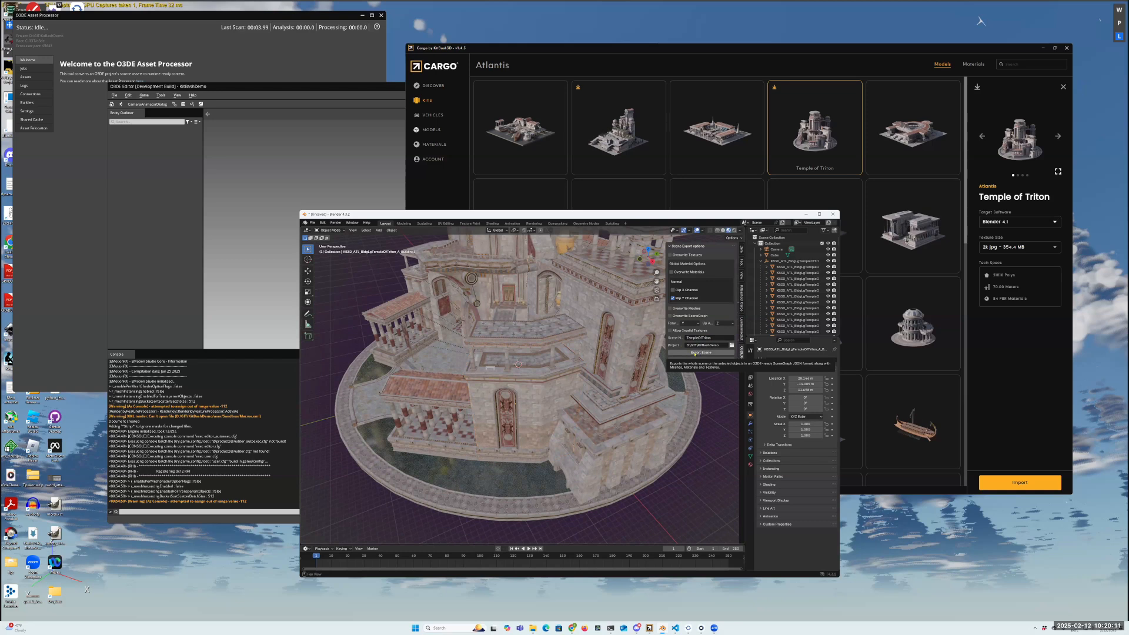
{"action": "left_click", "coordinate": [696, 353]}
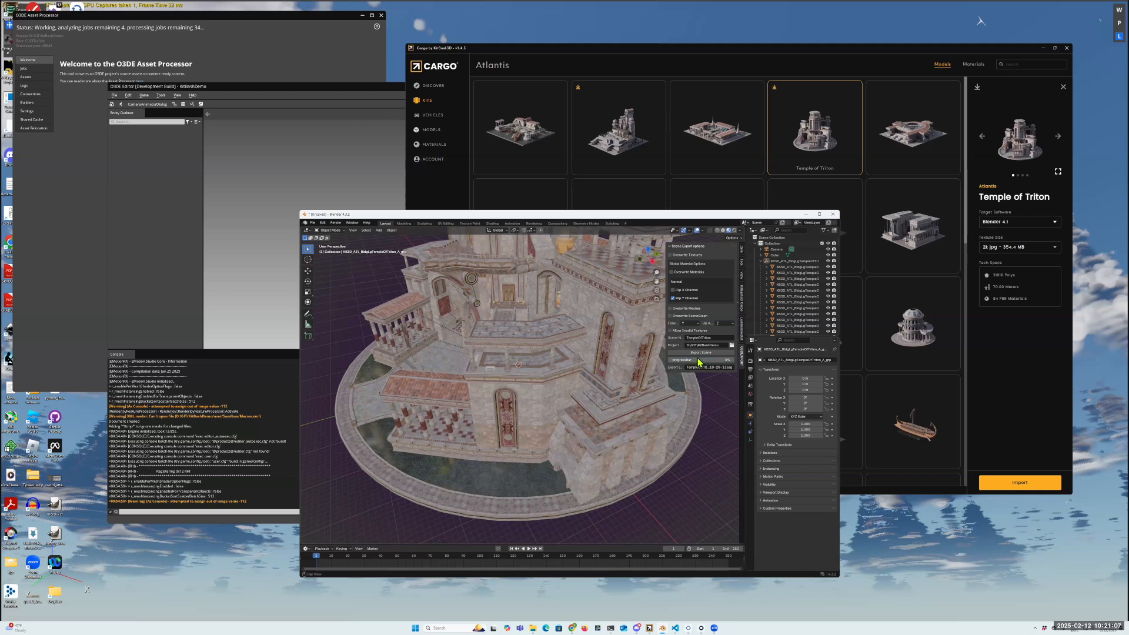
Switch to the O3DE Editor and create a new level named Triton from the Default_Level template
{"action": "left_click", "coordinate": [199, 46]}
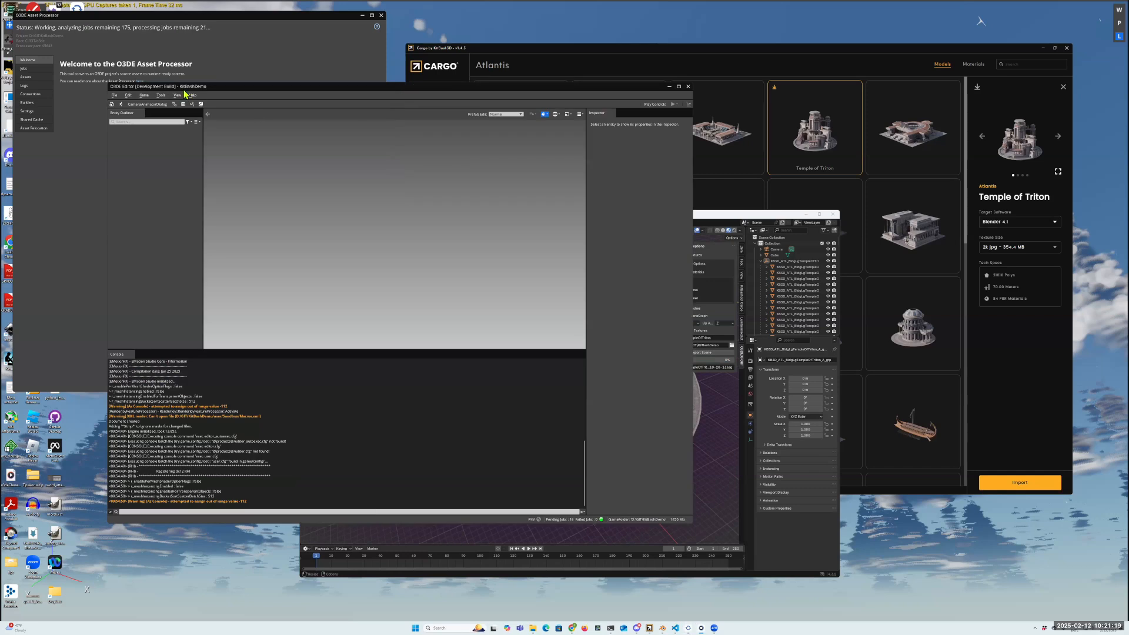
{"action": "left_click", "coordinate": [114, 95]}
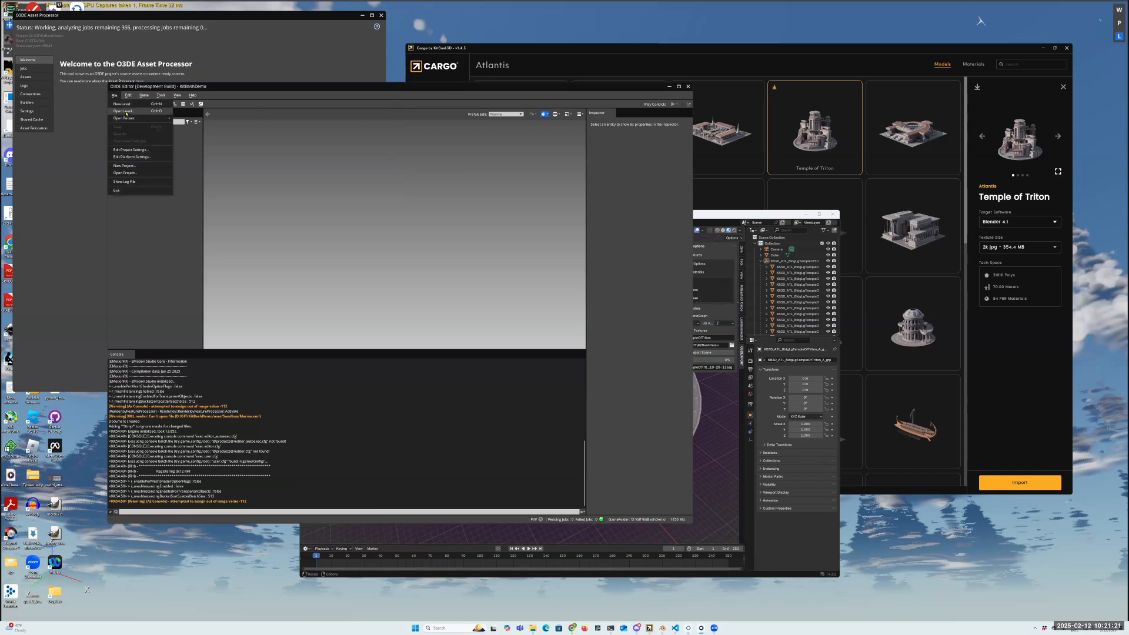
{"action": "left_click", "coordinate": [123, 104]}
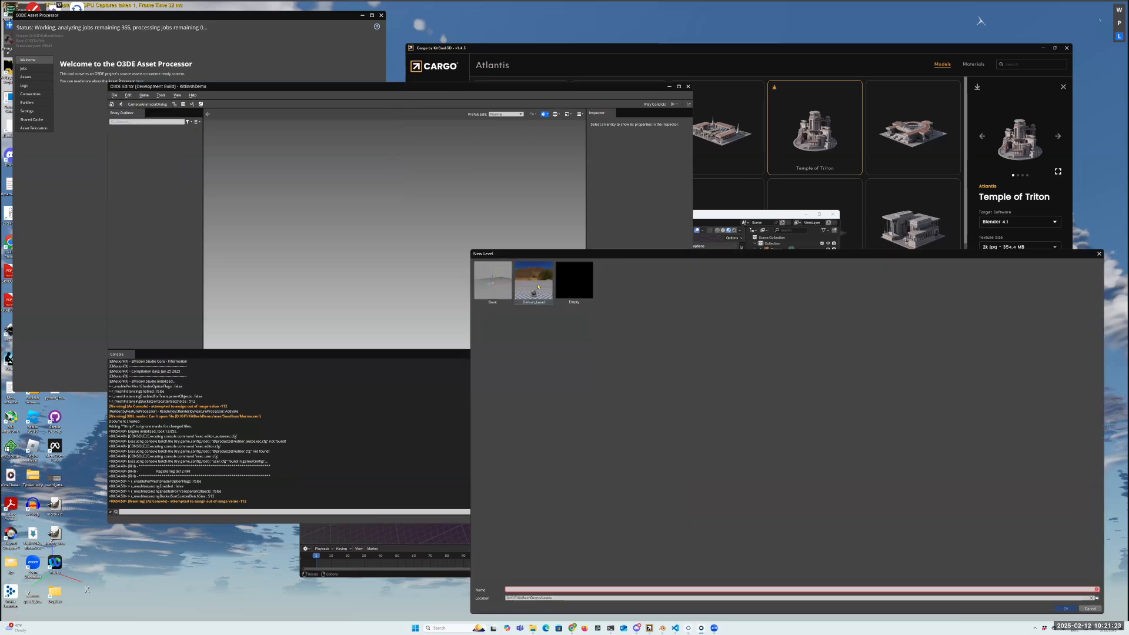
{"action": "left_click", "coordinate": [521, 588]}
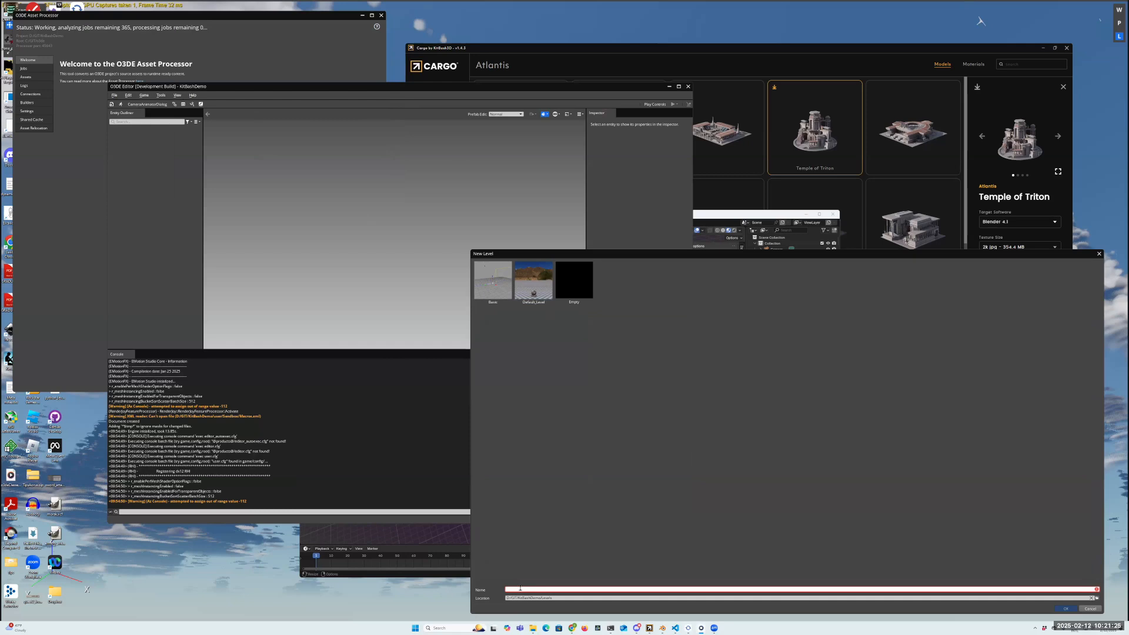
{"action": "type", "text": "Temple"}
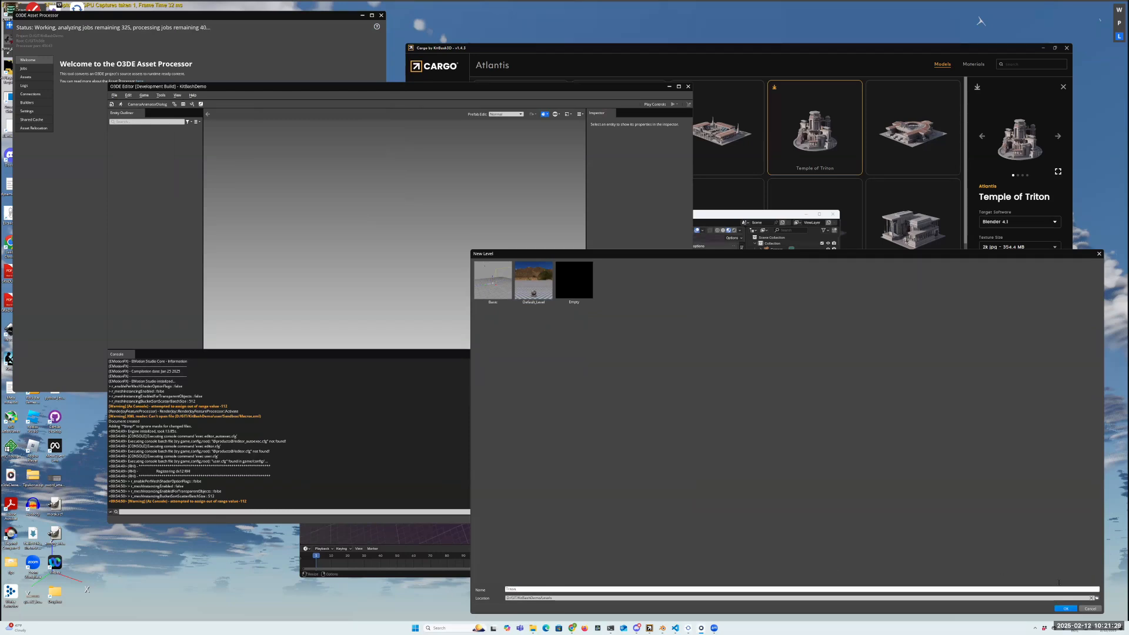
{"action": "left_click", "coordinate": [1065, 609]}
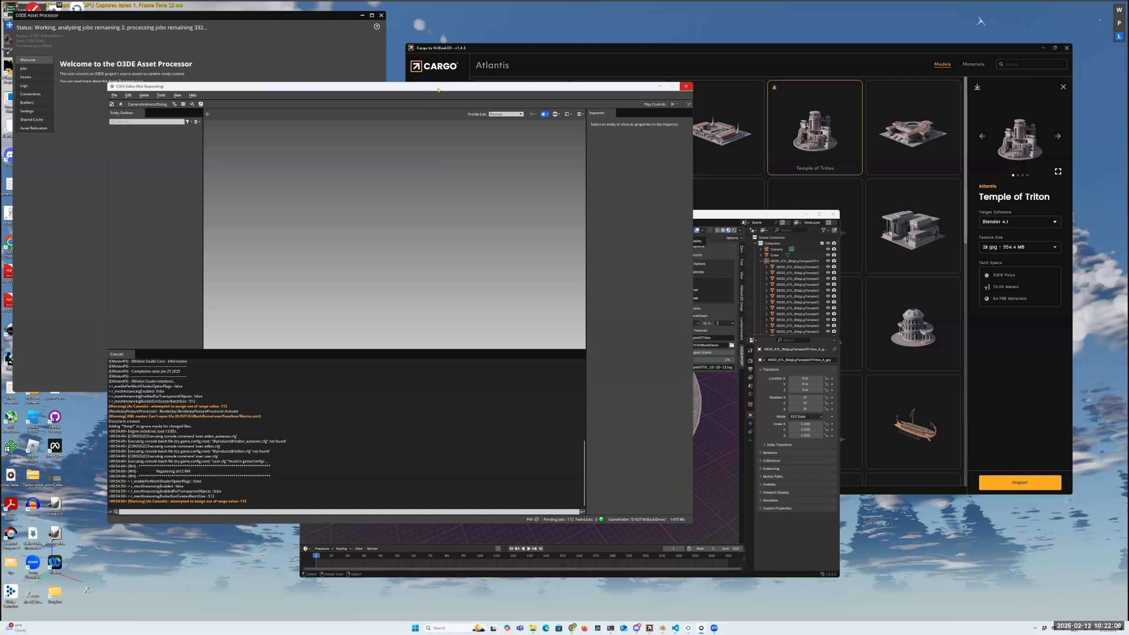
{"action": "left_click_drag", "start_coordinate": [438, 90], "coordinate": [448, 107]}
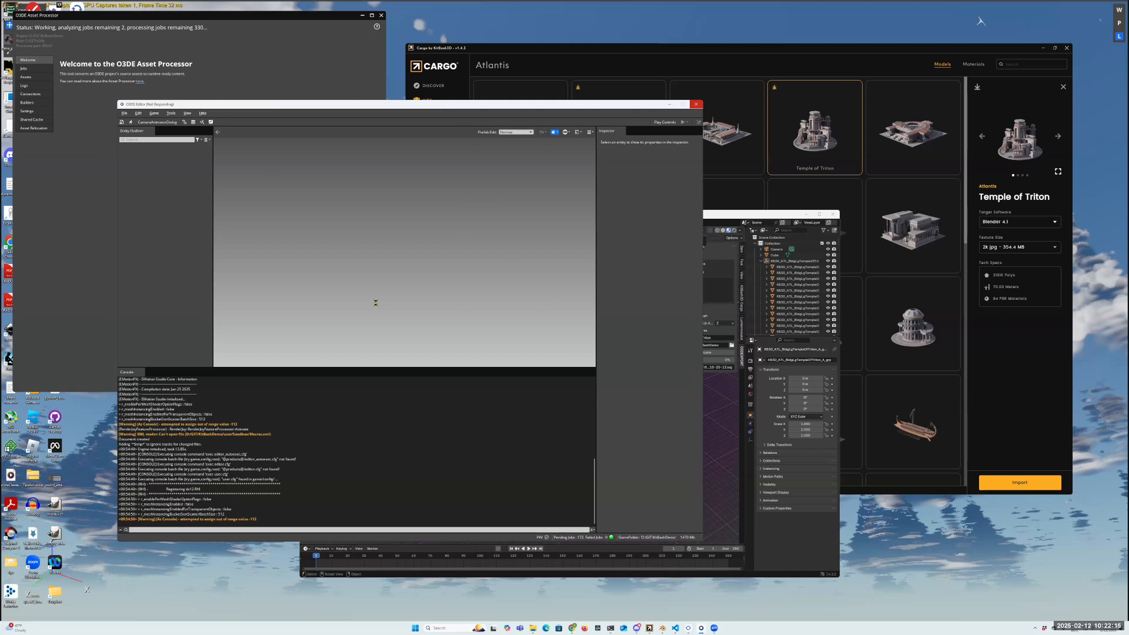
{"action": "left_click", "coordinate": [124, 114]}
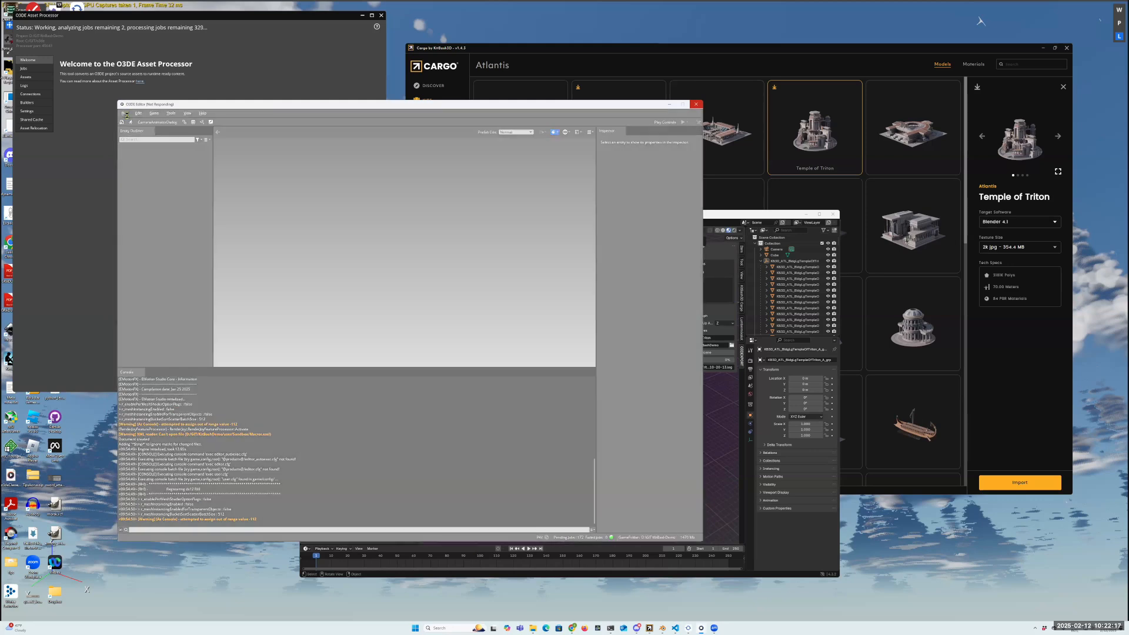
{"action": "left_click_drag", "start_coordinate": [324, 109], "coordinate": [215, 108]}
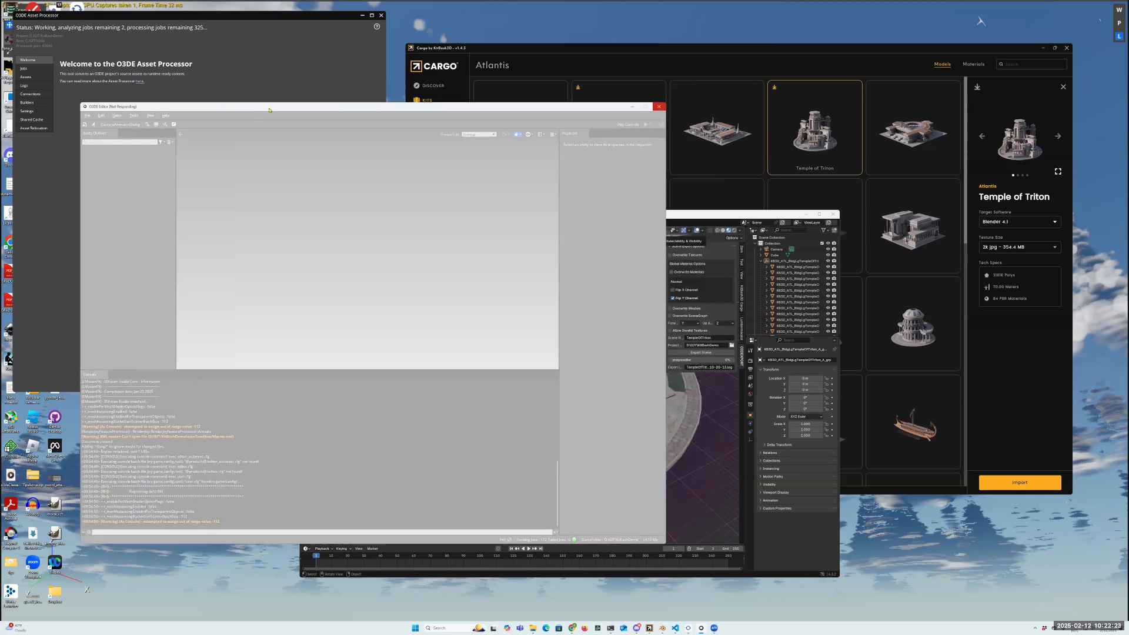
{"action": "left_click_drag", "start_coordinate": [269, 109], "coordinate": [296, 120]}
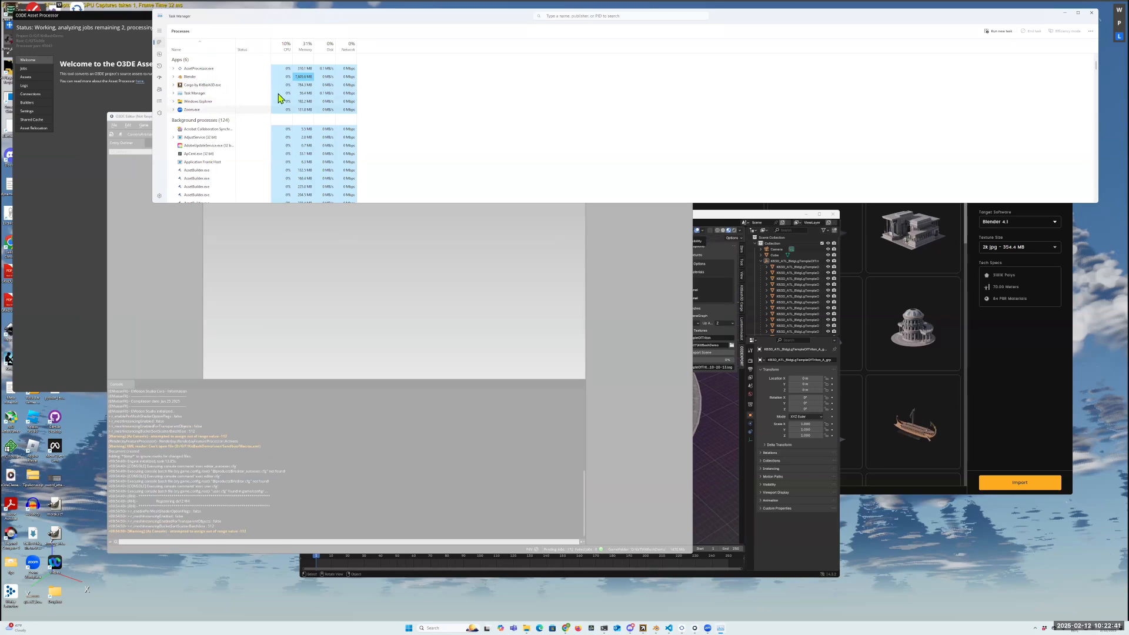
Search Task Manager for the Editor process, minimize it and bring the O3DE Editor window back into view
{"action": "left_click", "coordinate": [248, 235]}
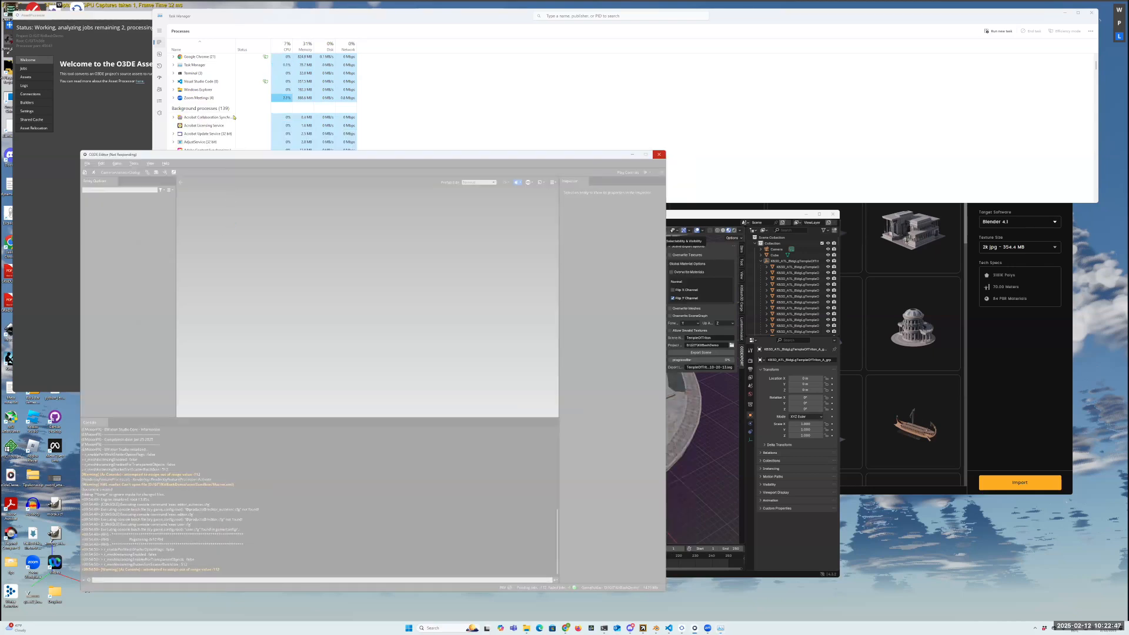
{"action": "left_click", "coordinate": [486, 95]}
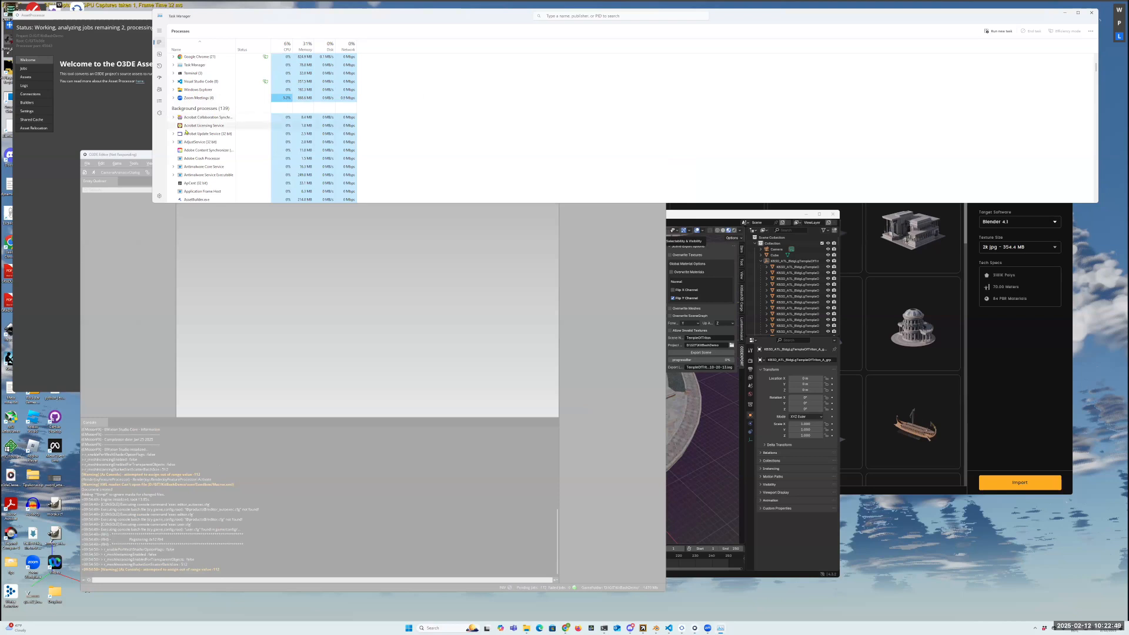
{"action": "scroll", "coordinate": [376, 82], "scroll_direction": "down", "scroll_amount": 1}
{"action": "left_click", "coordinate": [561, 16]}
{"action": "type", "text": "Editor"}
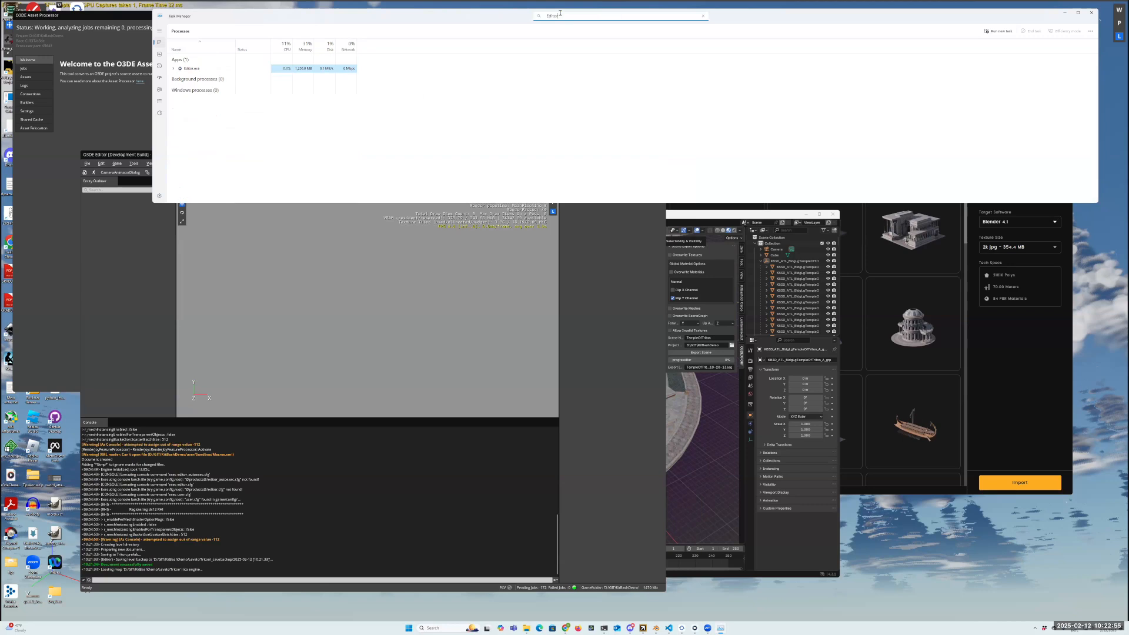
{"action": "left_click", "coordinate": [518, 318]}
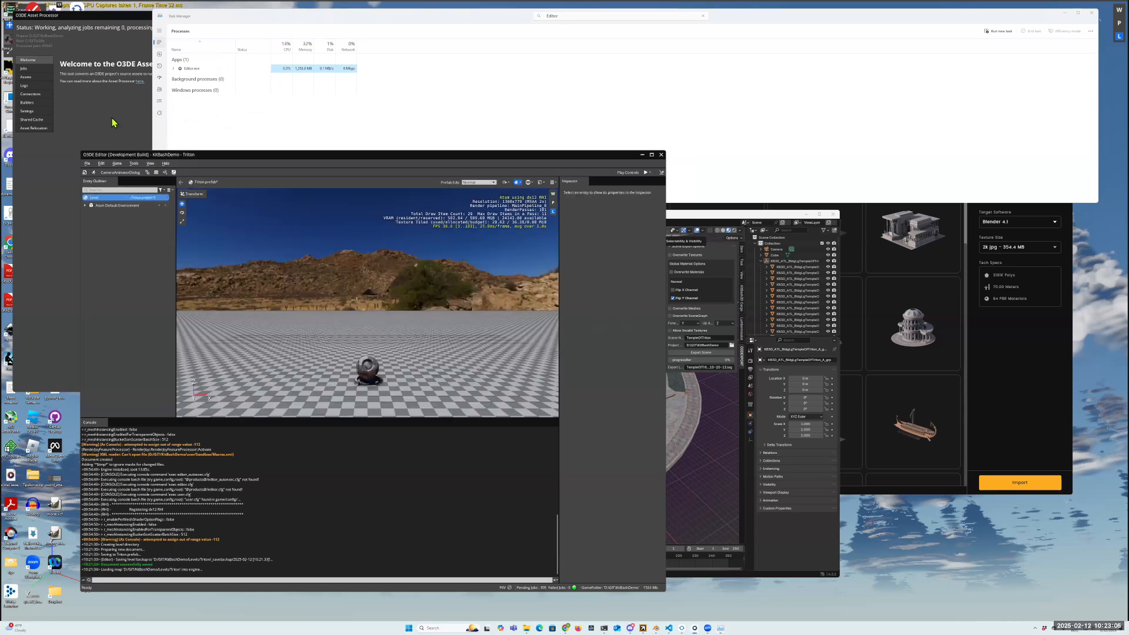
{"action": "left_click", "coordinate": [1064, 13]}
{"action": "left_click_drag", "start_coordinate": [299, 158], "coordinate": [304, 127]}
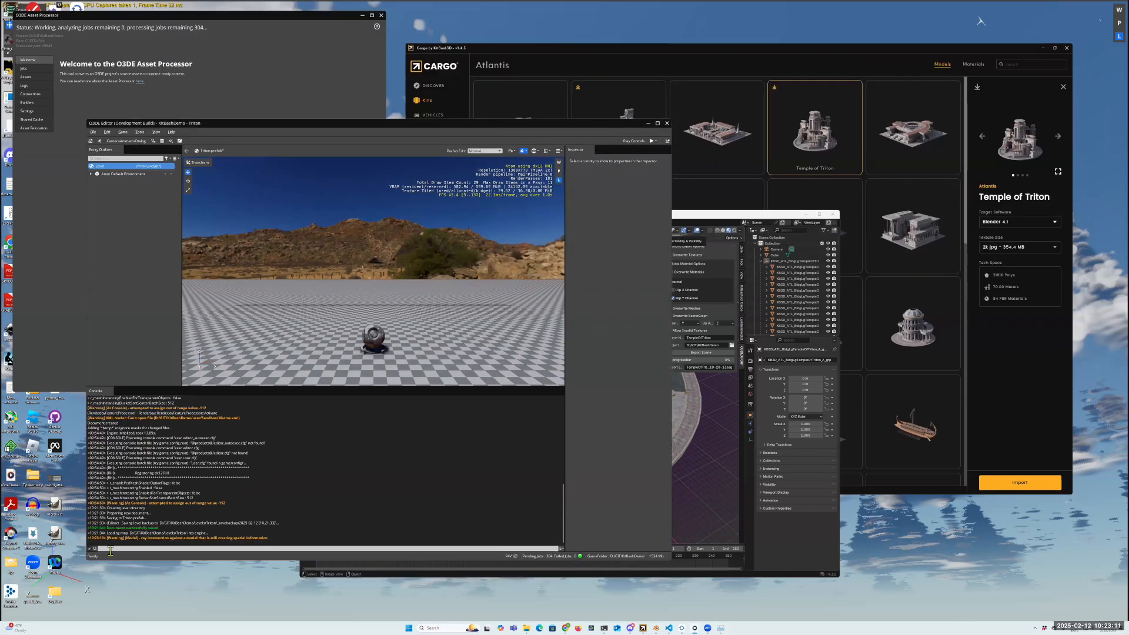
Copy the pyRunFile command for main.py from Visual Studio Code and paste it into the O3DE Editor console
{"action": "left_click", "coordinate": [110, 549]}
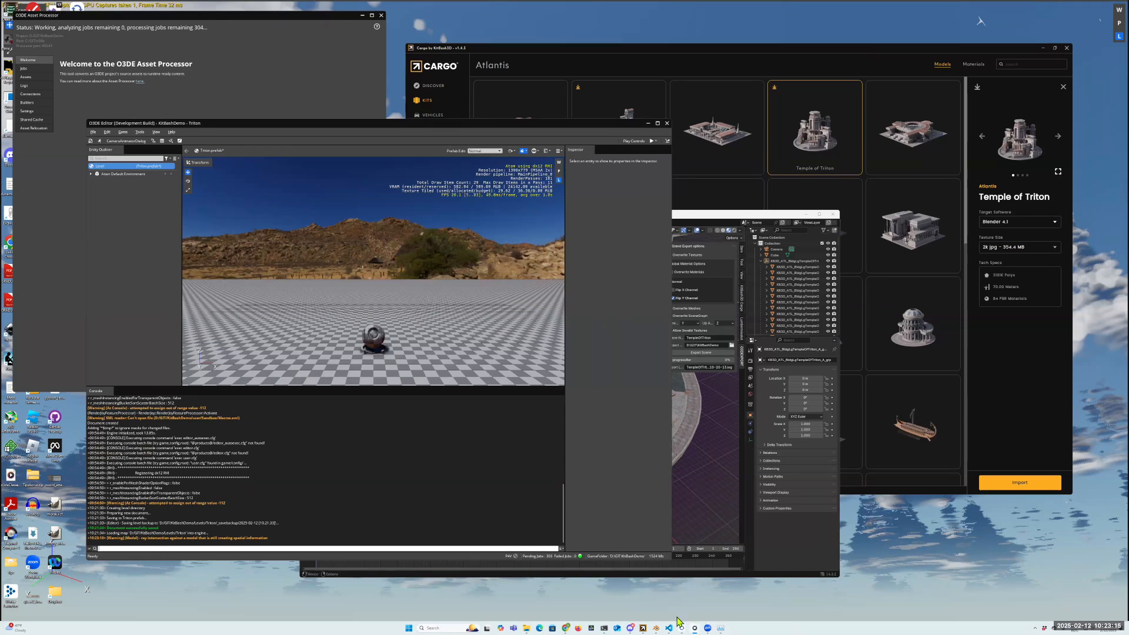
{"action": "left_click", "coordinate": [672, 621]}
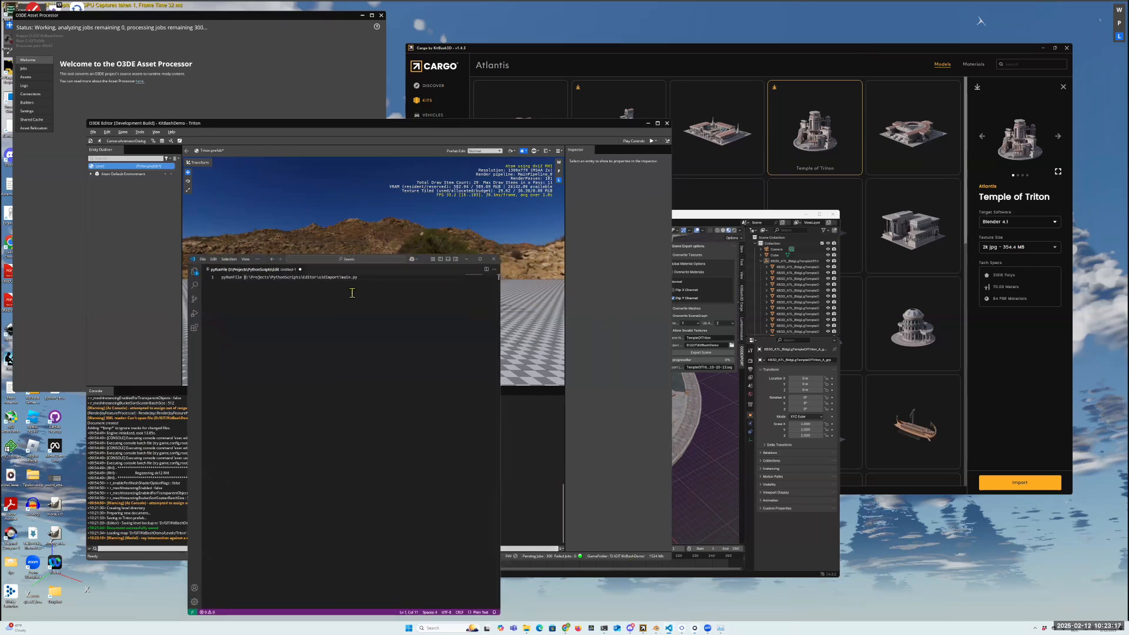
{"action": "left_click_drag", "start_coordinate": [368, 281], "coordinate": [208, 278]}
{"action": "key", "text": "ctrl+c"}
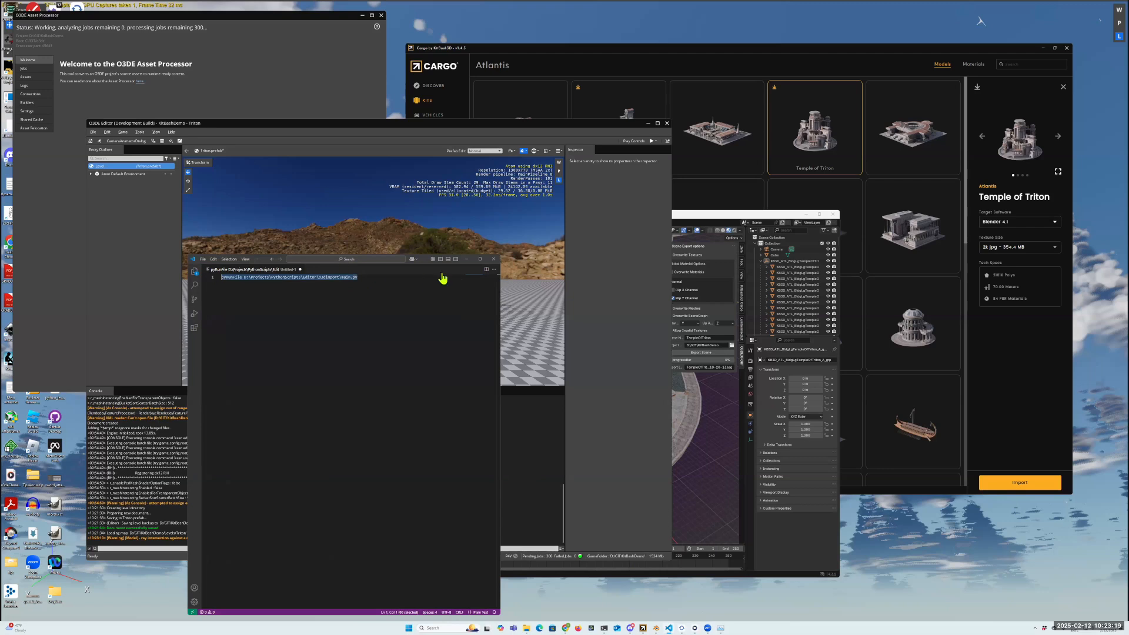
{"action": "left_click", "coordinate": [466, 258]}
{"action": "left_click", "coordinate": [174, 548]}
{"action": "left_click", "coordinate": [175, 544]}
{"action": "left_click", "coordinate": [183, 549]}
{"action": "key", "text": "ctrl+v"}
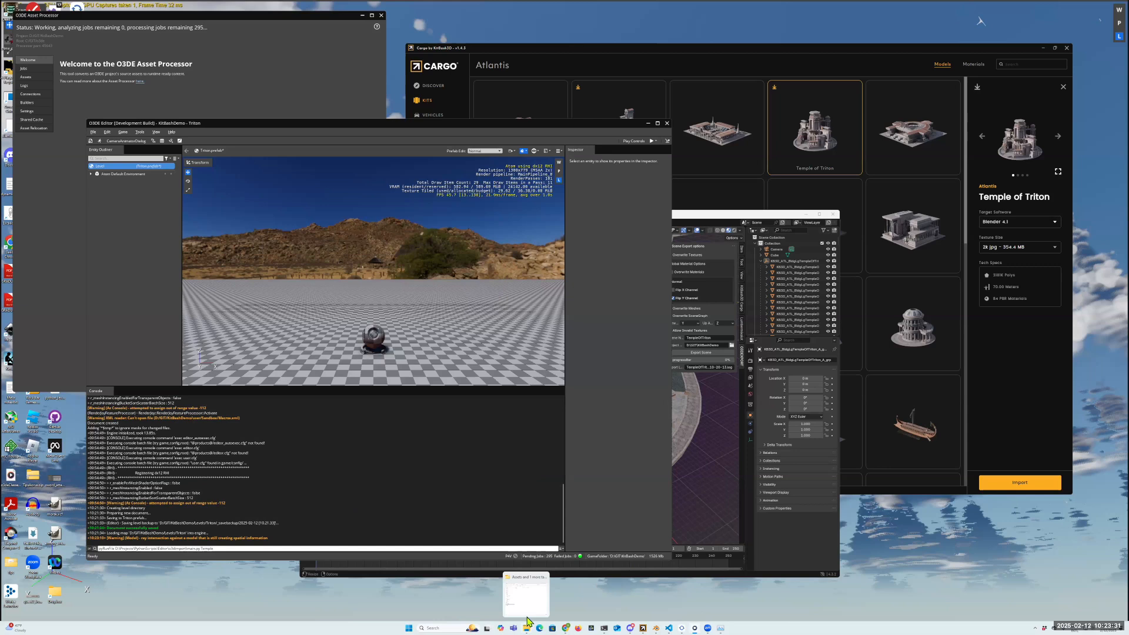
Switch to File Explorer and open the TempleOfTriton folder under KitBashDemo, Assets, Scenes
{"action": "left_click", "coordinate": [528, 621]}
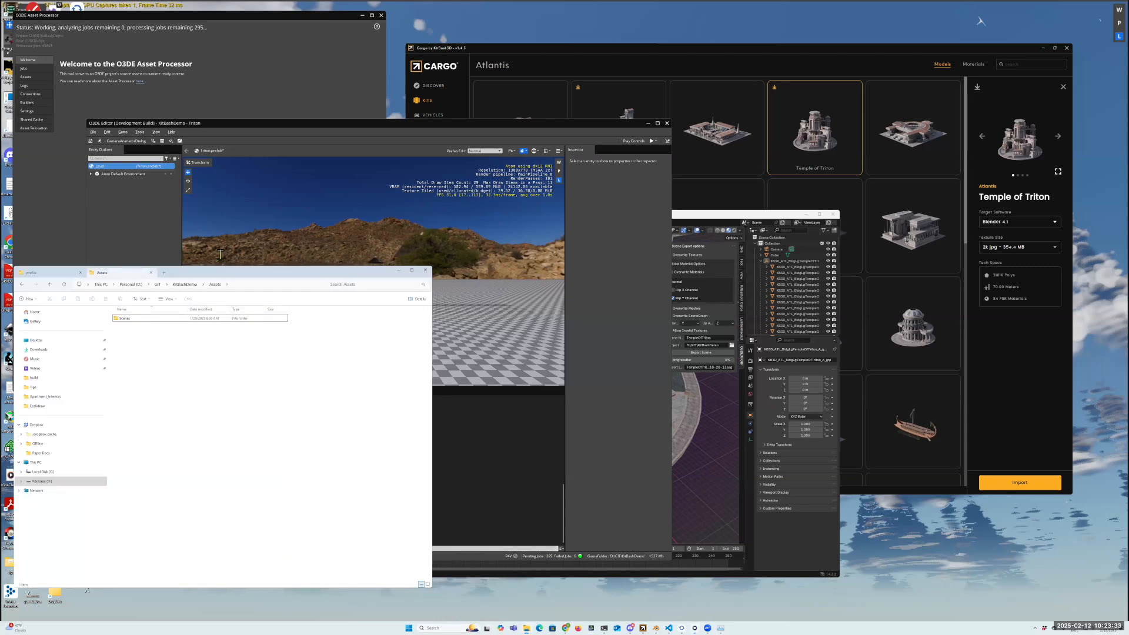
{"action": "left_click_drag", "start_coordinate": [231, 272], "coordinate": [368, 254]}
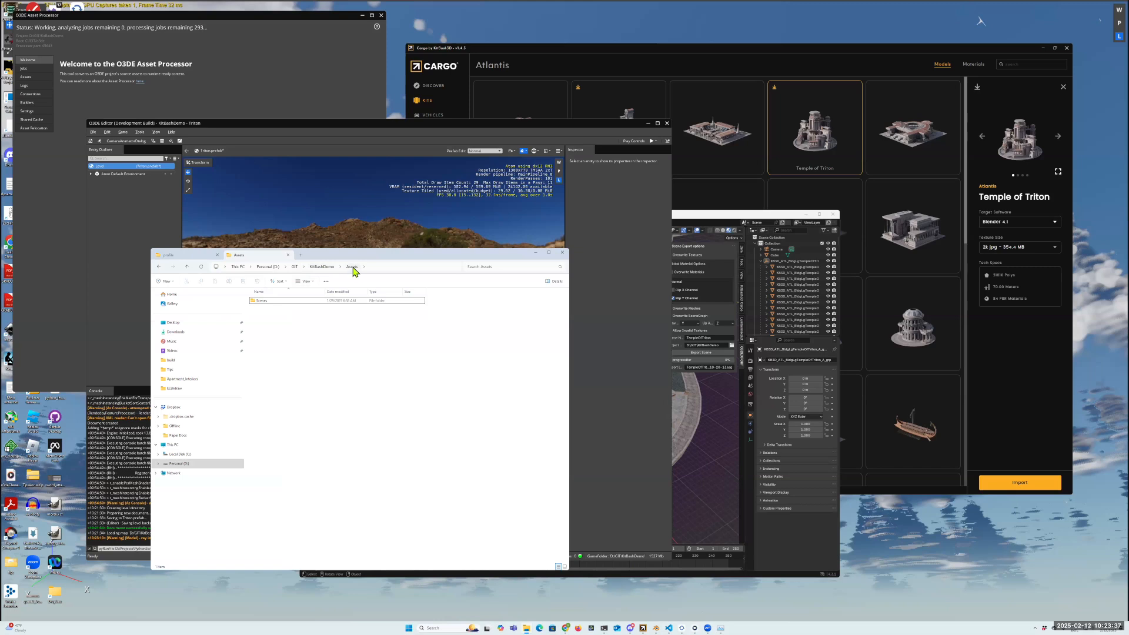
{"action": "double_click", "coordinate": [264, 302]}
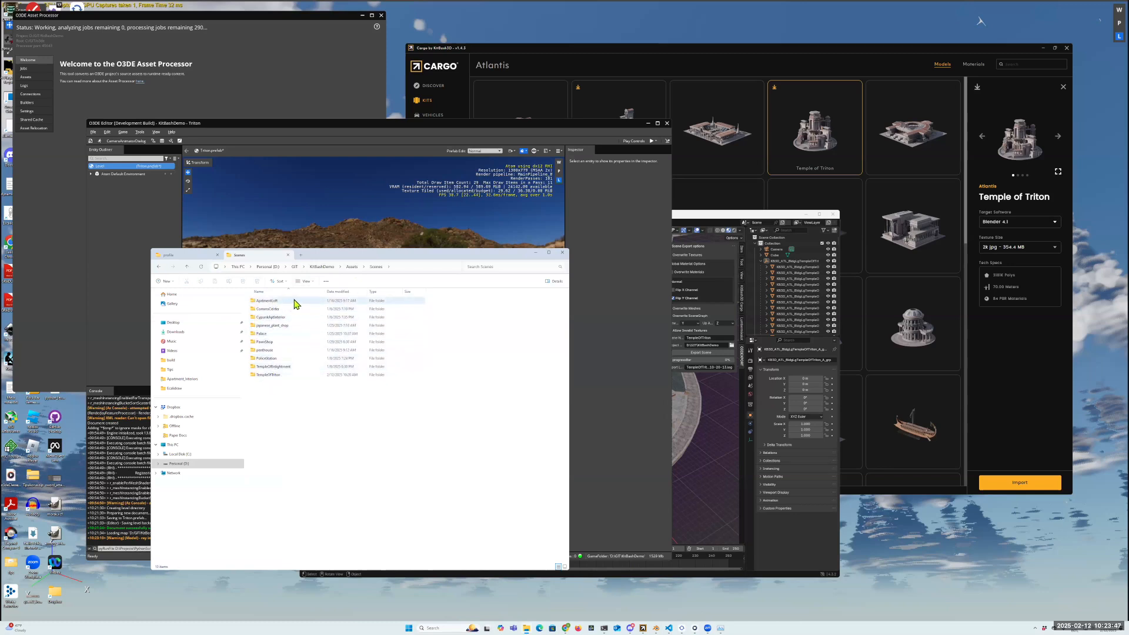
{"action": "double_click", "coordinate": [268, 375]}
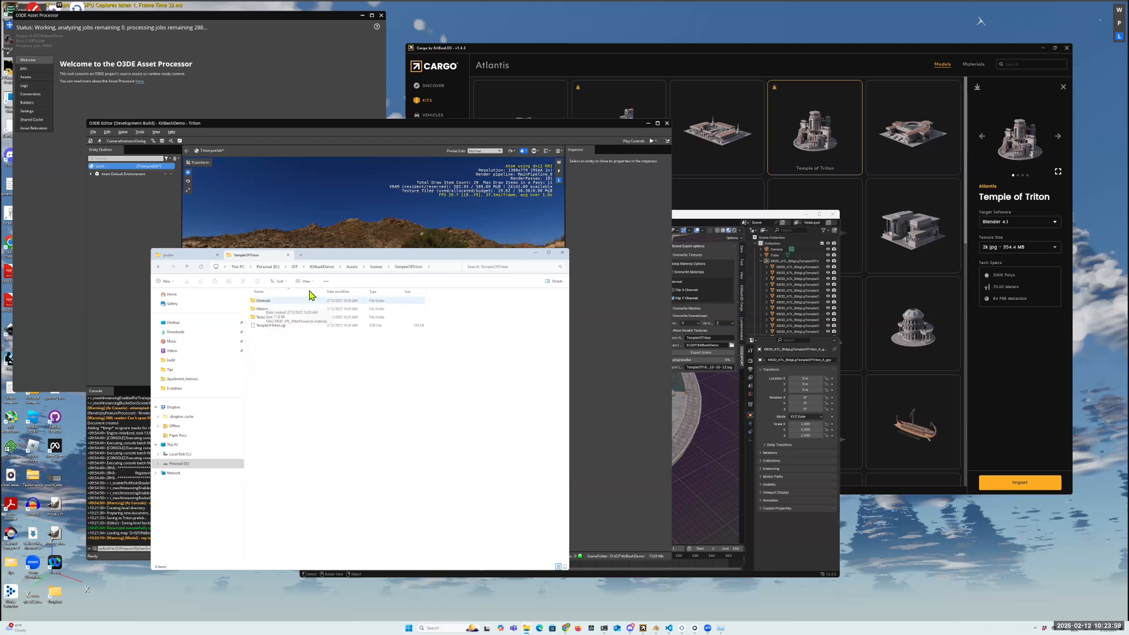
Look through the exported FBX files in the Meshes folder and open the neighbouring Textures folder
{"action": "left_click", "coordinate": [263, 309]}
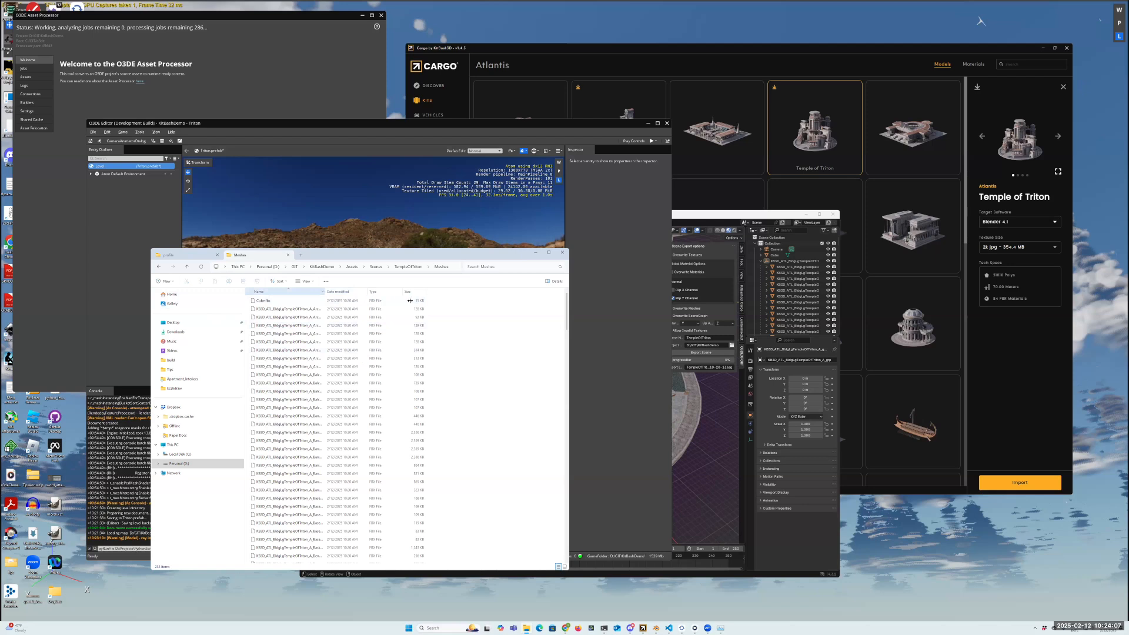
{"action": "scroll", "coordinate": [298, 452], "scroll_direction": "down", "scroll_amount": 5}
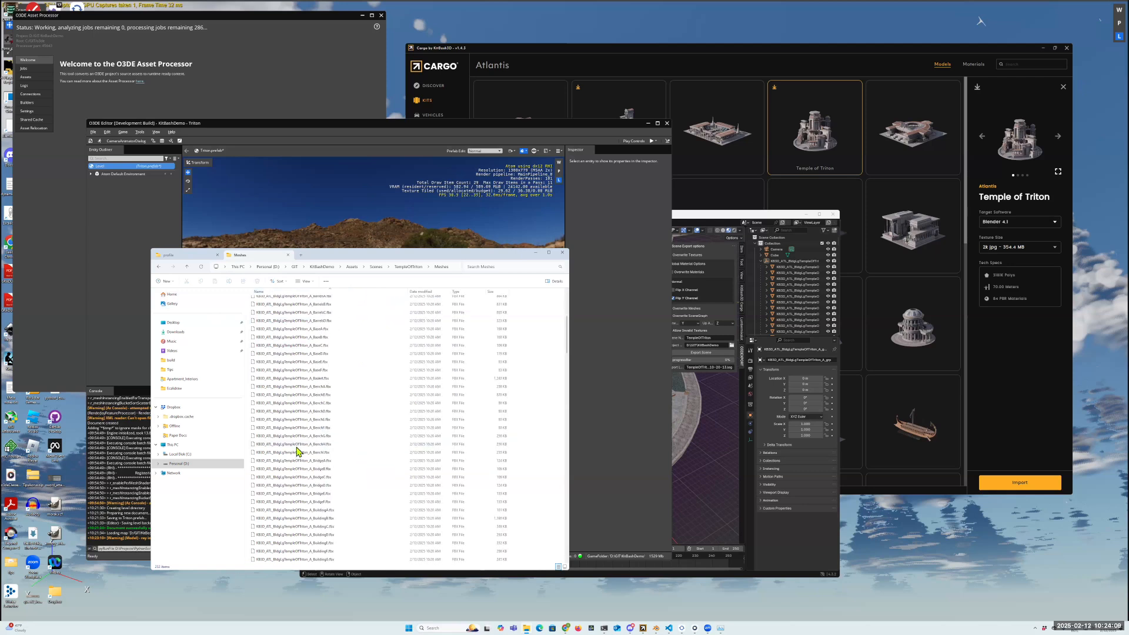
{"action": "scroll", "coordinate": [296, 446], "scroll_direction": "up", "scroll_amount": 5}
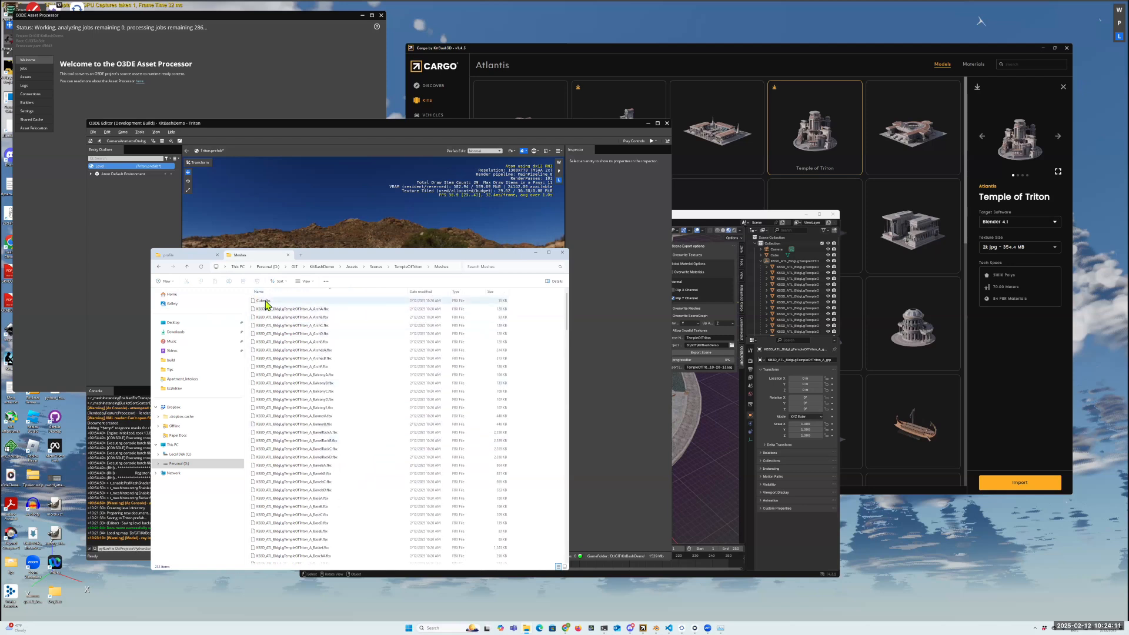
{"action": "left_click", "coordinate": [413, 270]}
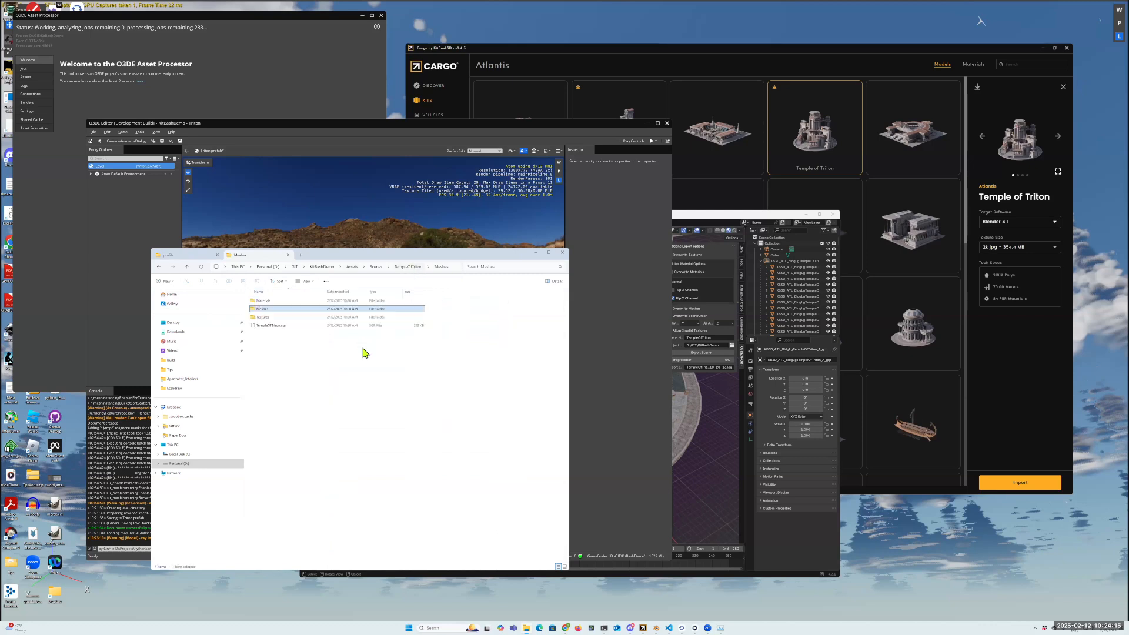
{"action": "double_click", "coordinate": [268, 318]}
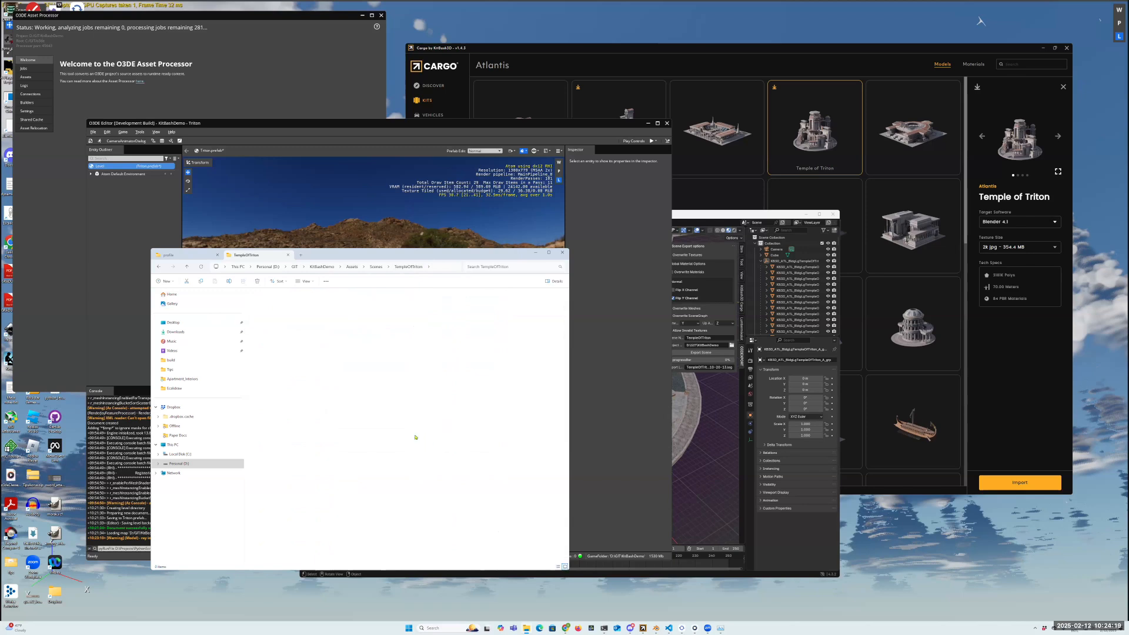
Return to the TempleOfTriton folder and open TempleOfTriton.sgr in Visual Studio Code
{"action": "left_click", "coordinate": [409, 269]}
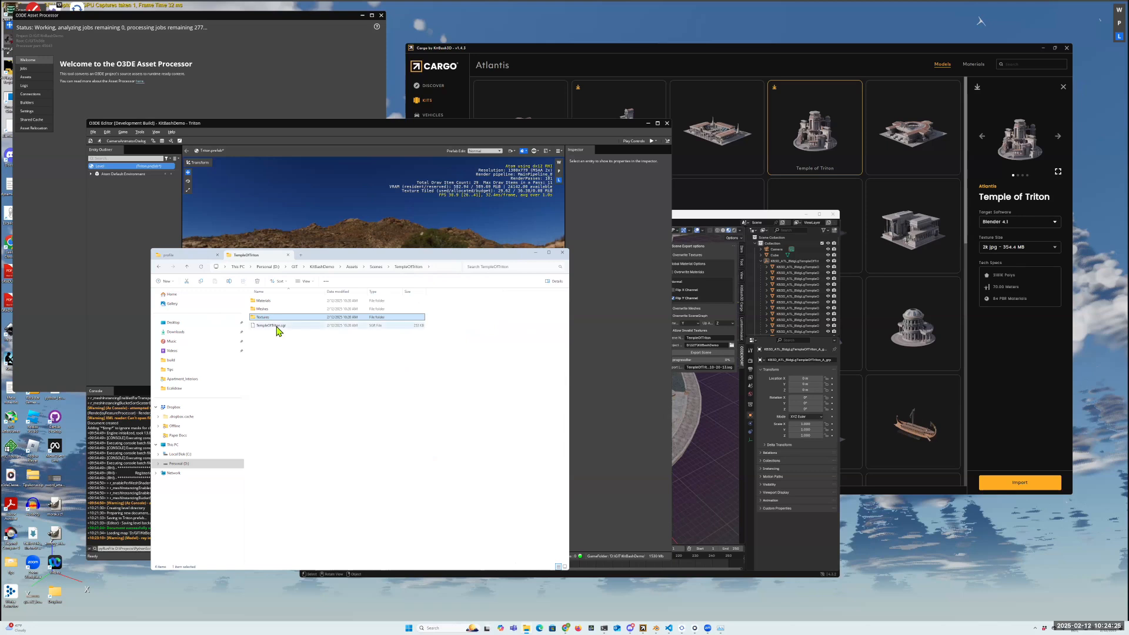
{"action": "left_click", "coordinate": [278, 327]}
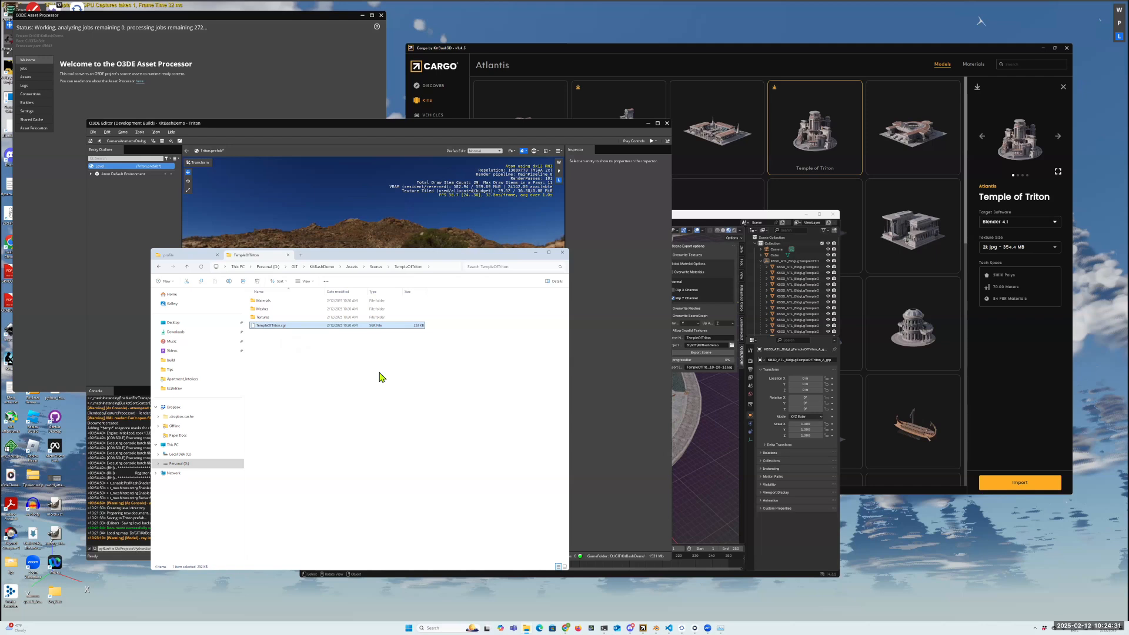
{"action": "right_click", "coordinate": [272, 329]}
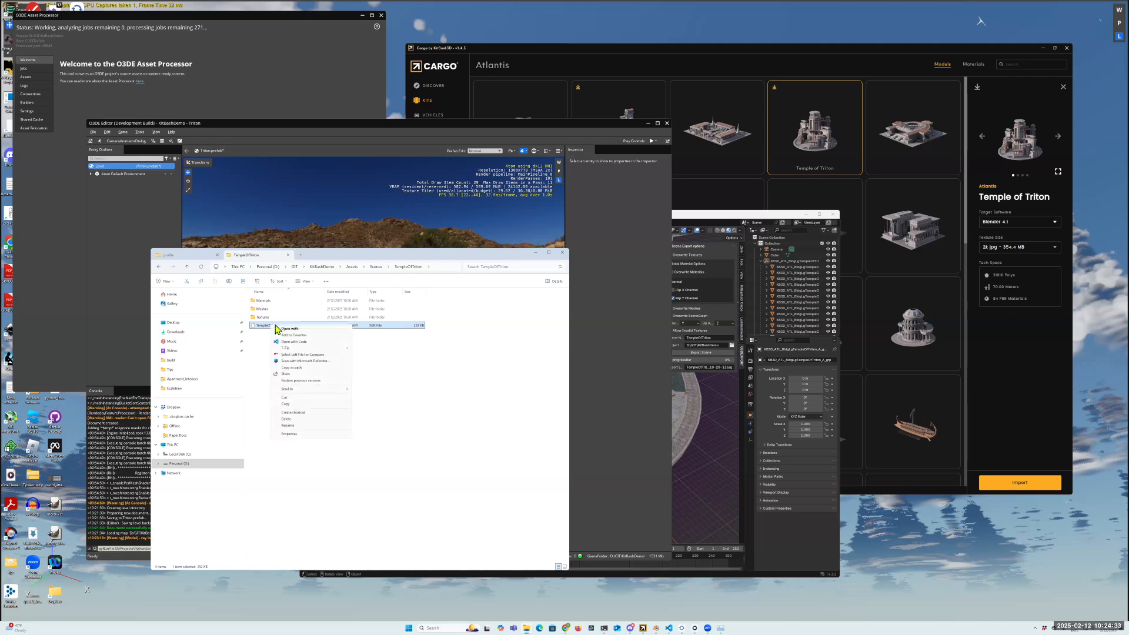
{"action": "left_click", "coordinate": [297, 344]}
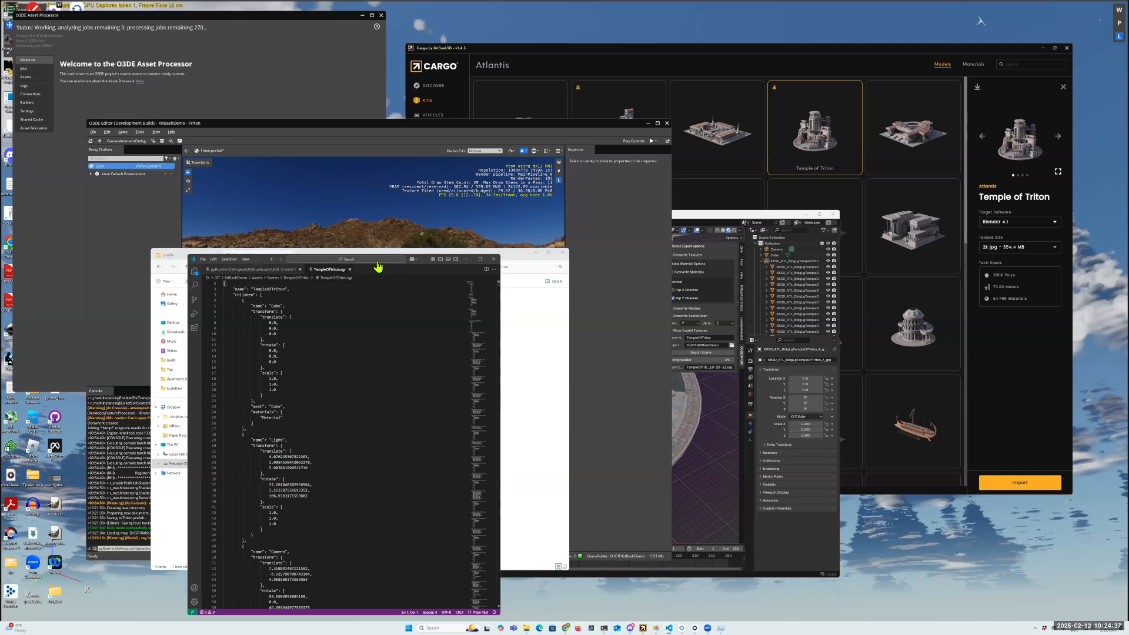
Look through the names, transforms, meshes and materials of the scene entries in TempleOfTriton.sgr, and minimize Visual Studio Code
{"action": "scroll", "coordinate": [323, 408], "scroll_direction": "down", "scroll_amount": 3}
{"action": "scroll", "coordinate": [323, 407], "scroll_direction": "up", "scroll_amount": 3}
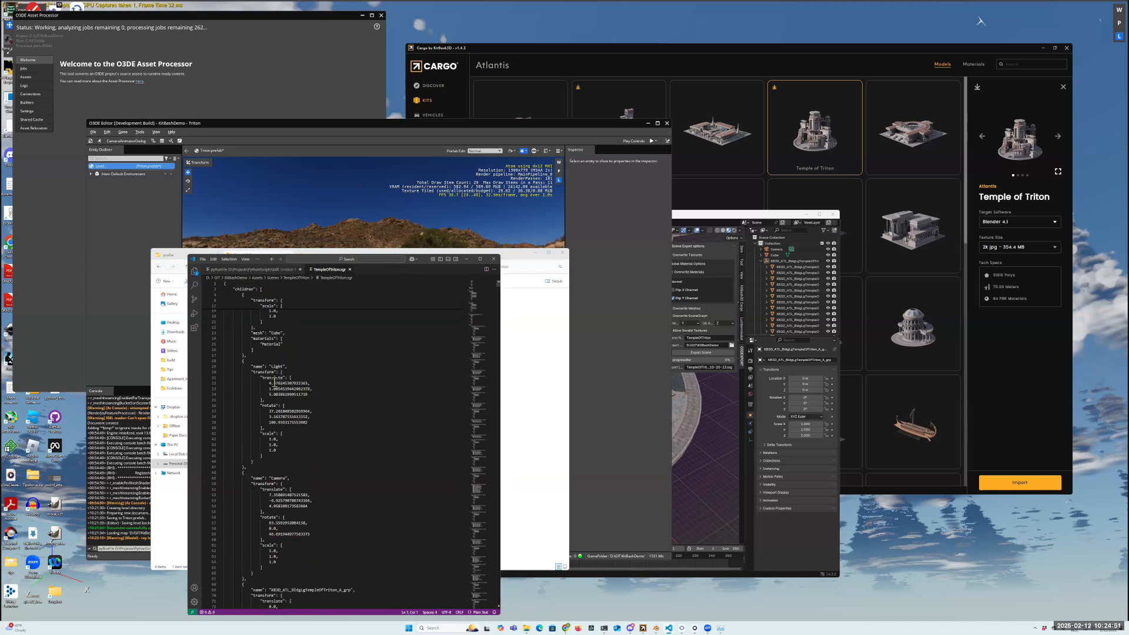
{"action": "scroll", "coordinate": [294, 419], "scroll_direction": "down", "scroll_amount": 9}
{"action": "scroll", "coordinate": [293, 418], "scroll_direction": "down", "scroll_amount": 9}
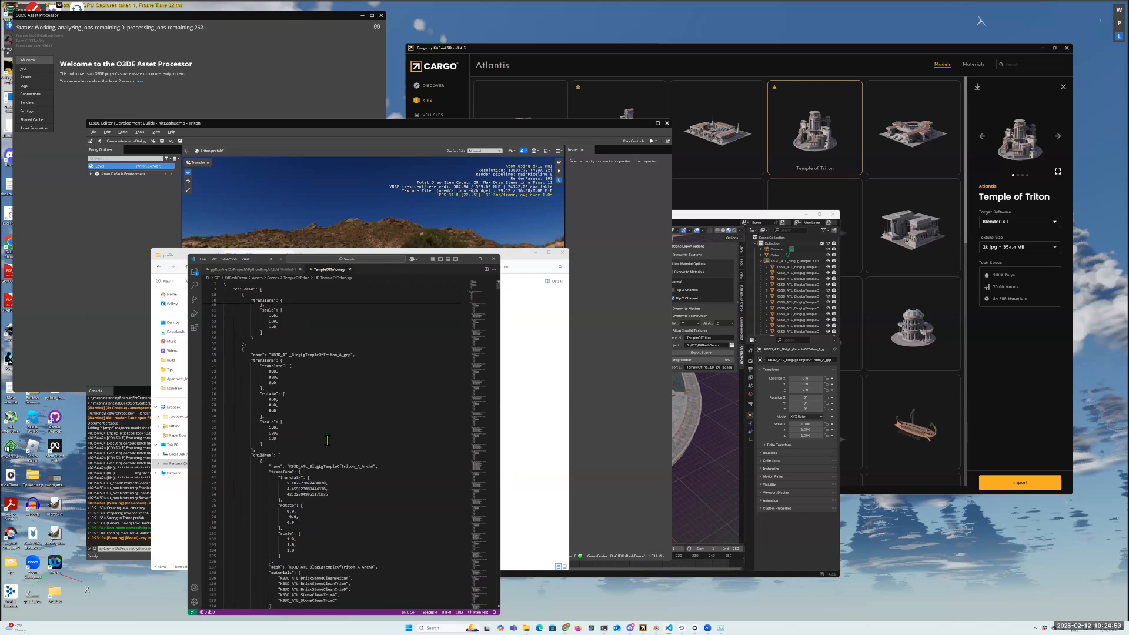
{"action": "scroll", "coordinate": [327, 444], "scroll_direction": "down", "scroll_amount": 6}
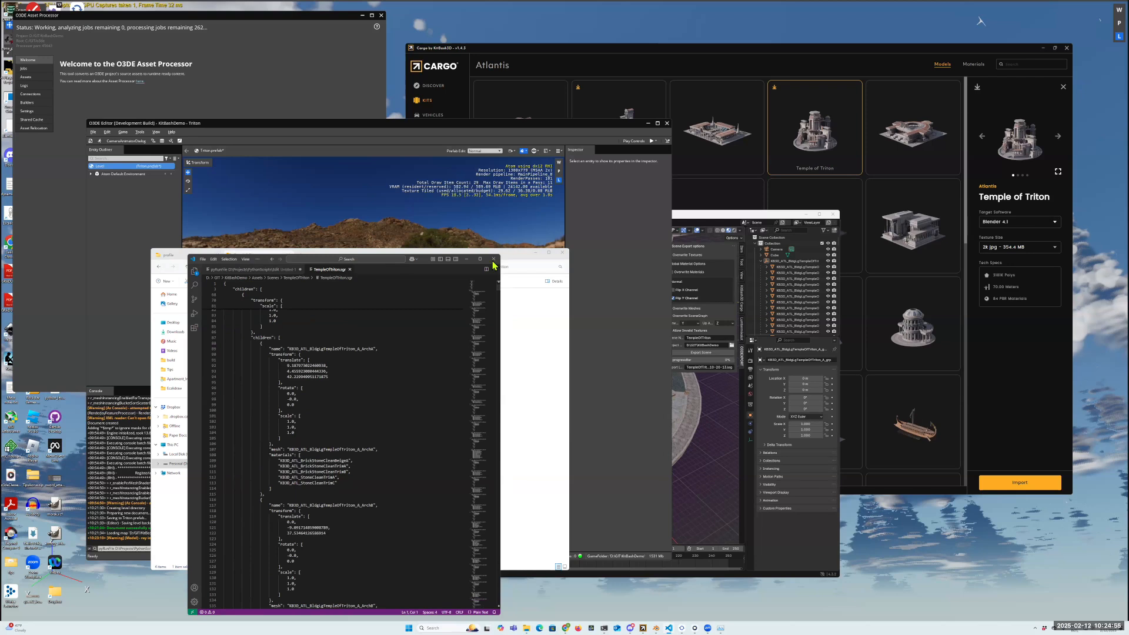
{"action": "scroll", "coordinate": [351, 413], "scroll_direction": "up", "scroll_amount": 20}
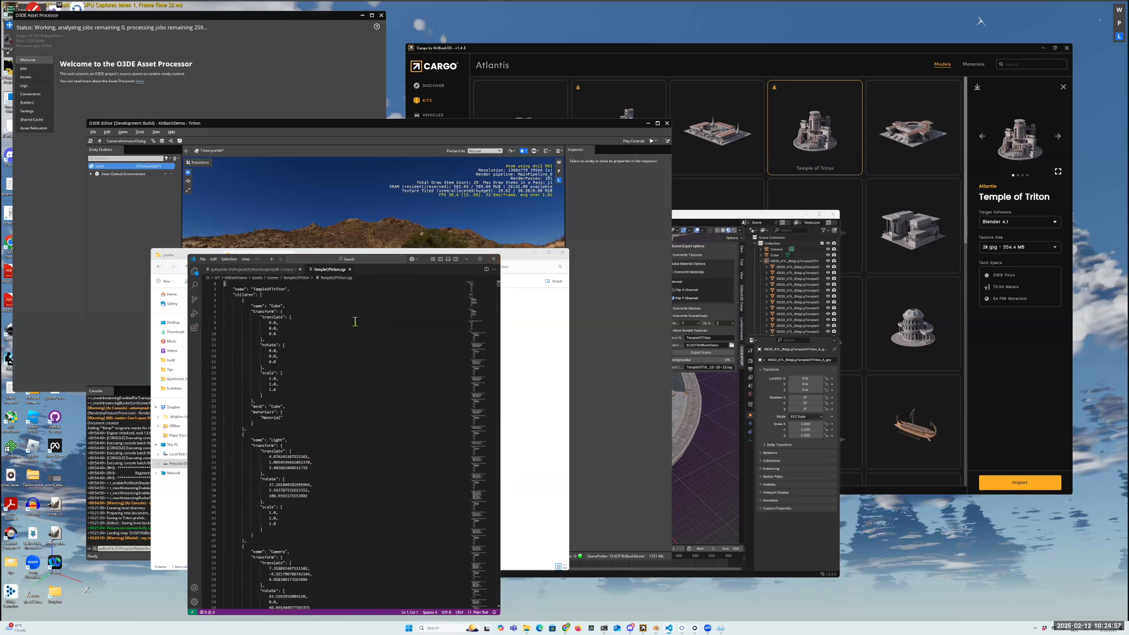
{"action": "left_click", "coordinate": [468, 259]}
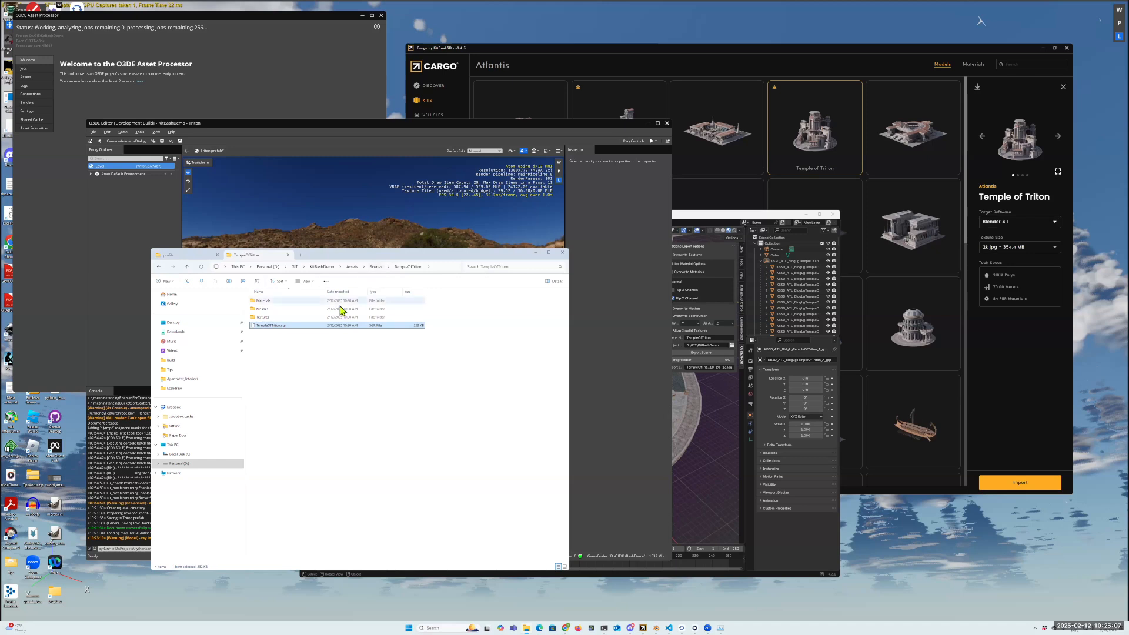
Run the pasted main.py import command in the O3DE Editor console and fly the viewport camera outside to view the temple
{"action": "left_click", "coordinate": [131, 548]}
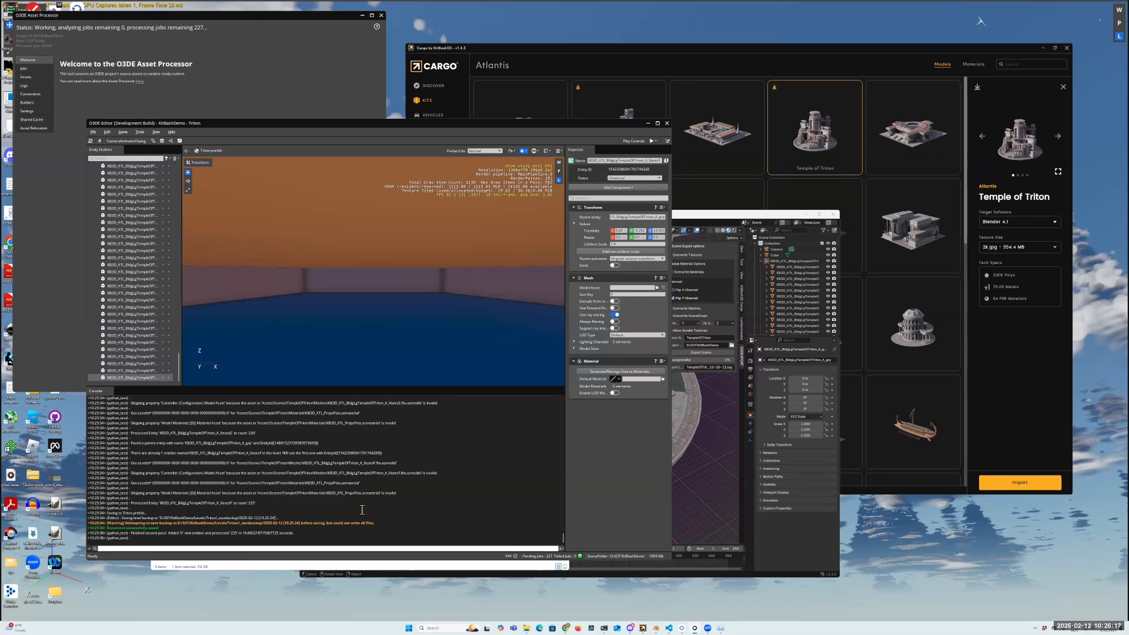
{"action": "key", "text": "w"}
{"action": "right_click_drag", "start_coordinate": [347, 305], "coordinate": [436, 297]}
{"action": "key", "text": "s"}
Clear the console, run the TempleOfTriton import again, and enter the pyRunFile command for main.py with TempleOfTriton once more
{"action": "right_click", "coordinate": [255, 481]}
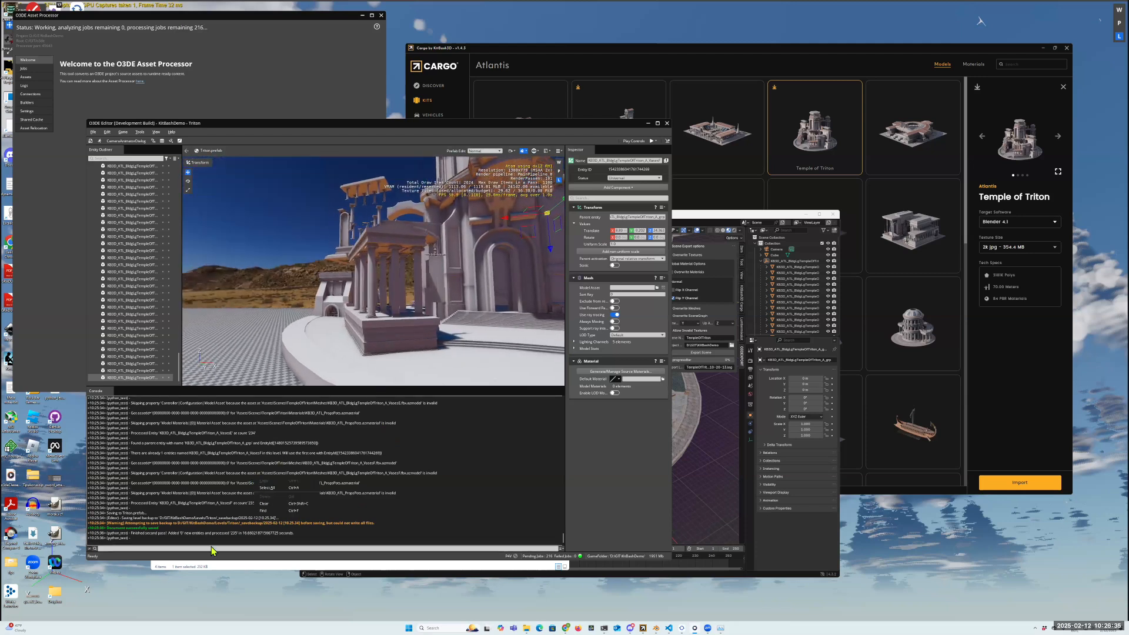
{"action": "left_click", "coordinate": [263, 503]}
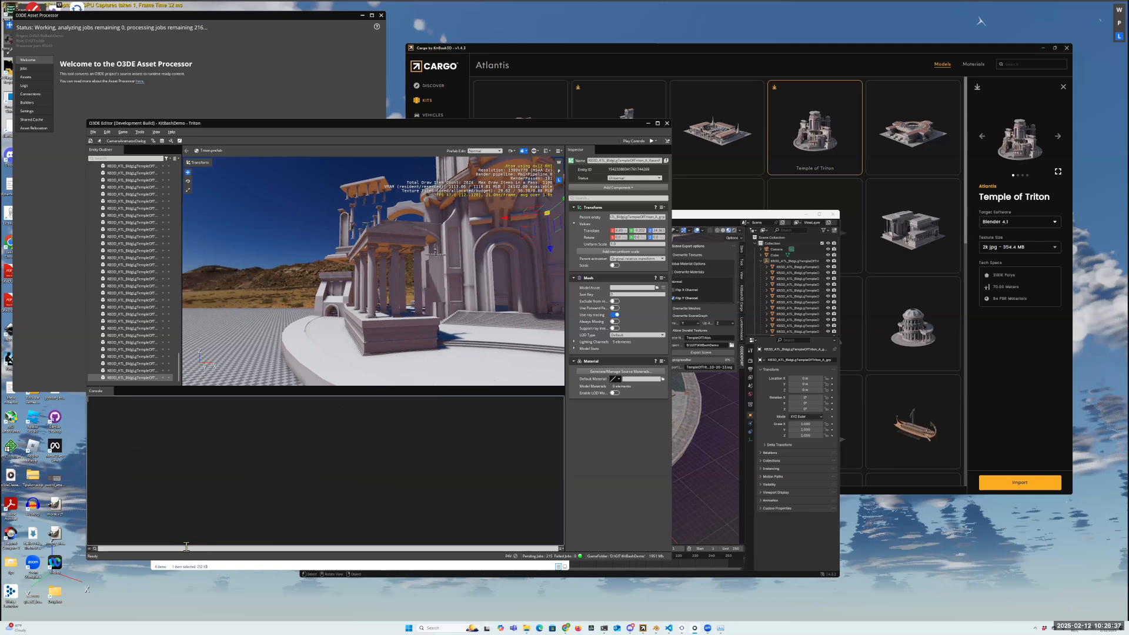
{"action": "key", "text": "Up"}
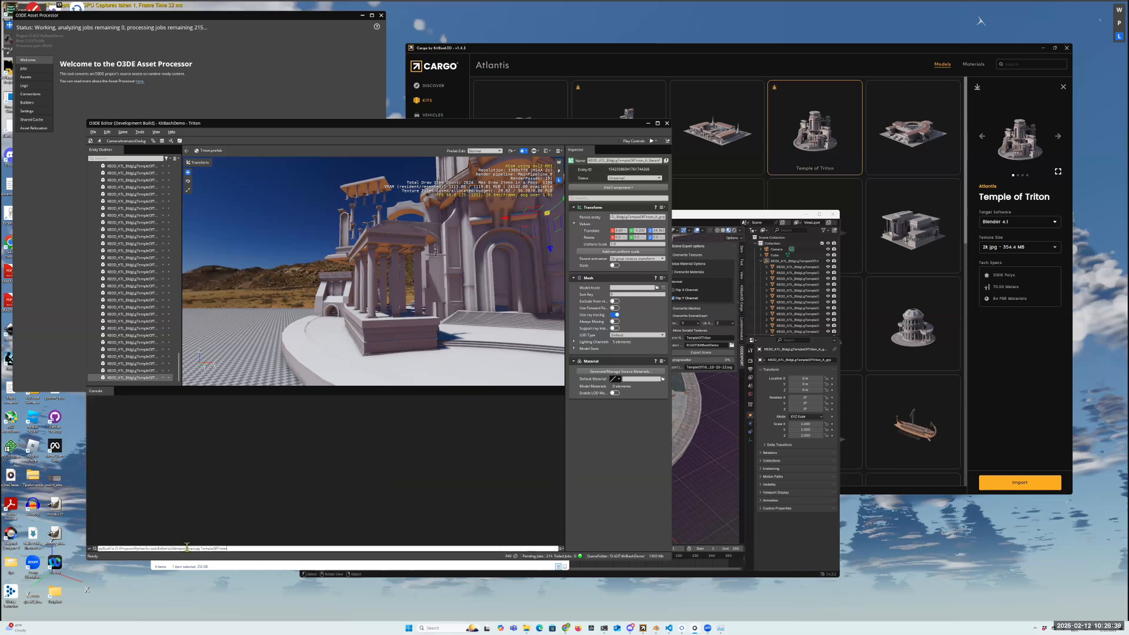
{"action": "key", "text": "Return"}
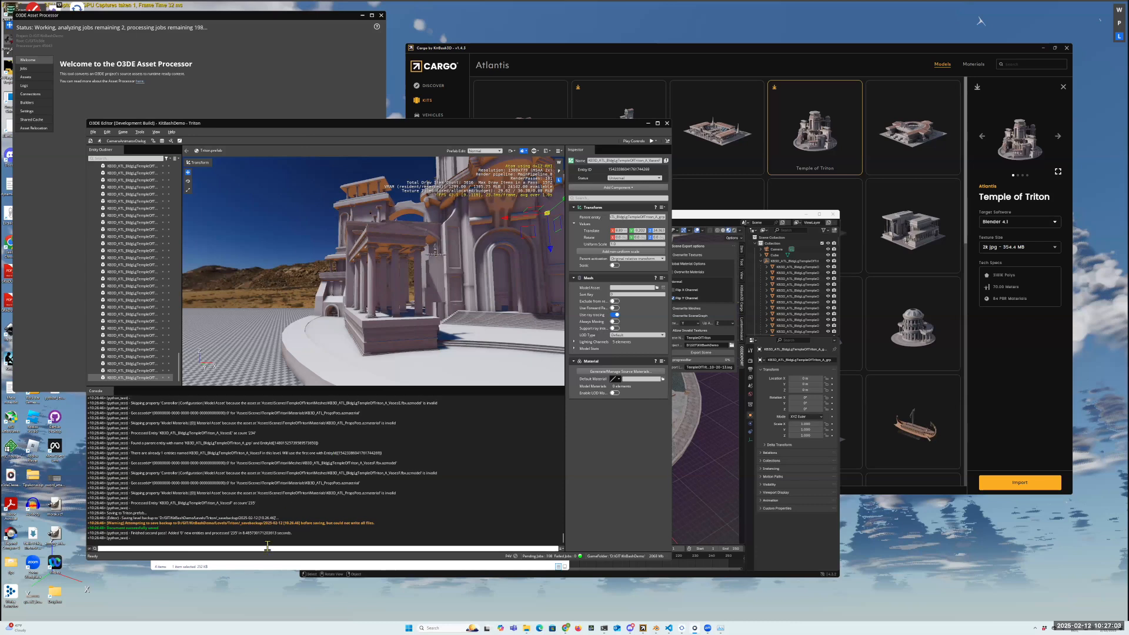
{"action": "type", "text": "pyRunFile D:\\Projects\\PythonScripts\\Editor\\o3dimport\\main.py TempleOfTriton"}
{"action": "left_click", "coordinate": [460, 133]}
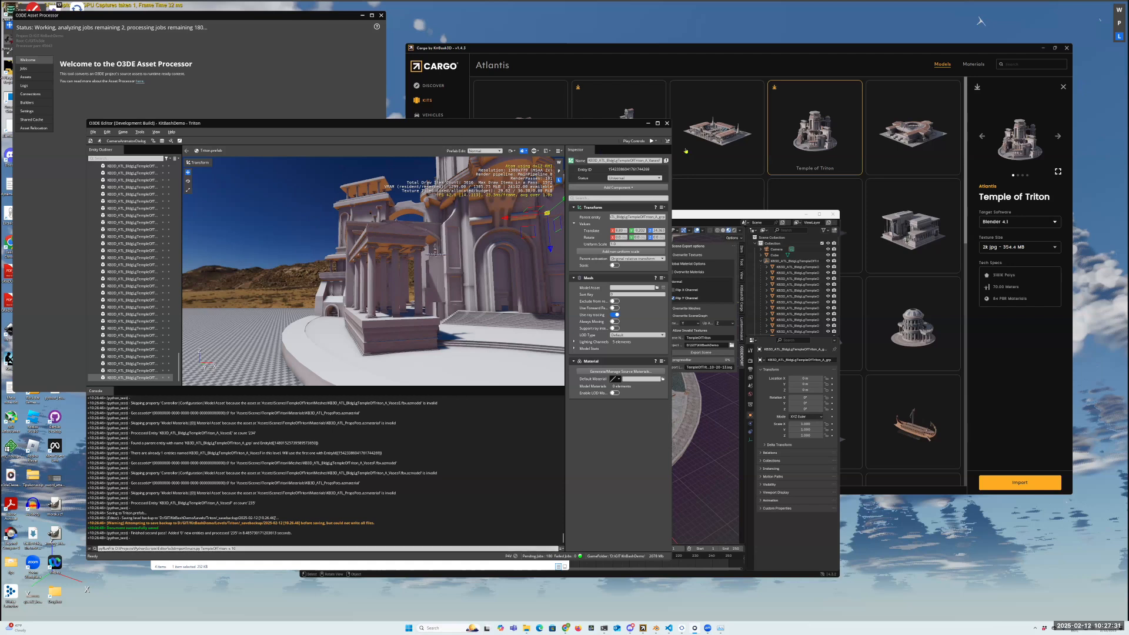
Enter game mode, fly around the imported temple to examine its towers, arches and columns, and leave game mode
{"action": "left_click", "coordinate": [652, 142]}
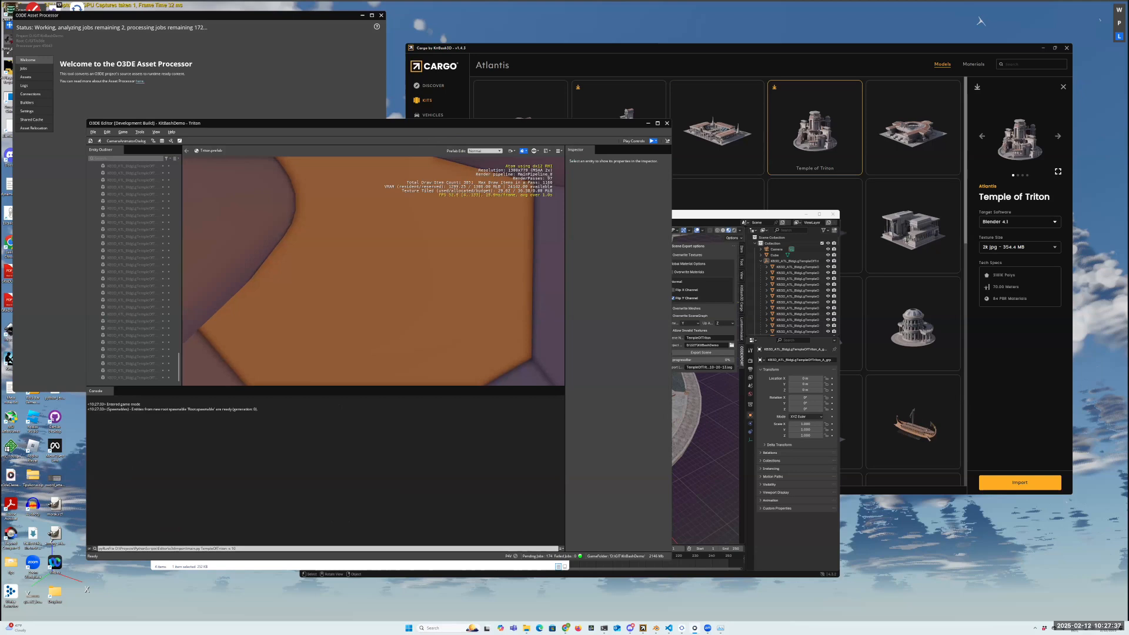
{"action": "key", "text": "s"}
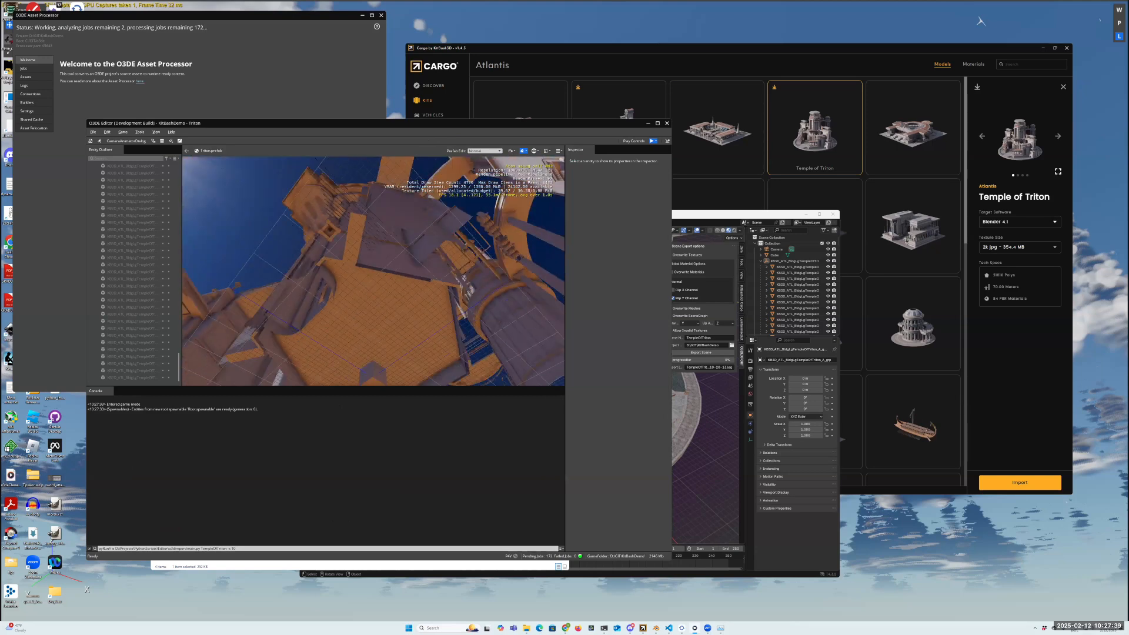
{"action": "key", "text": "w"}
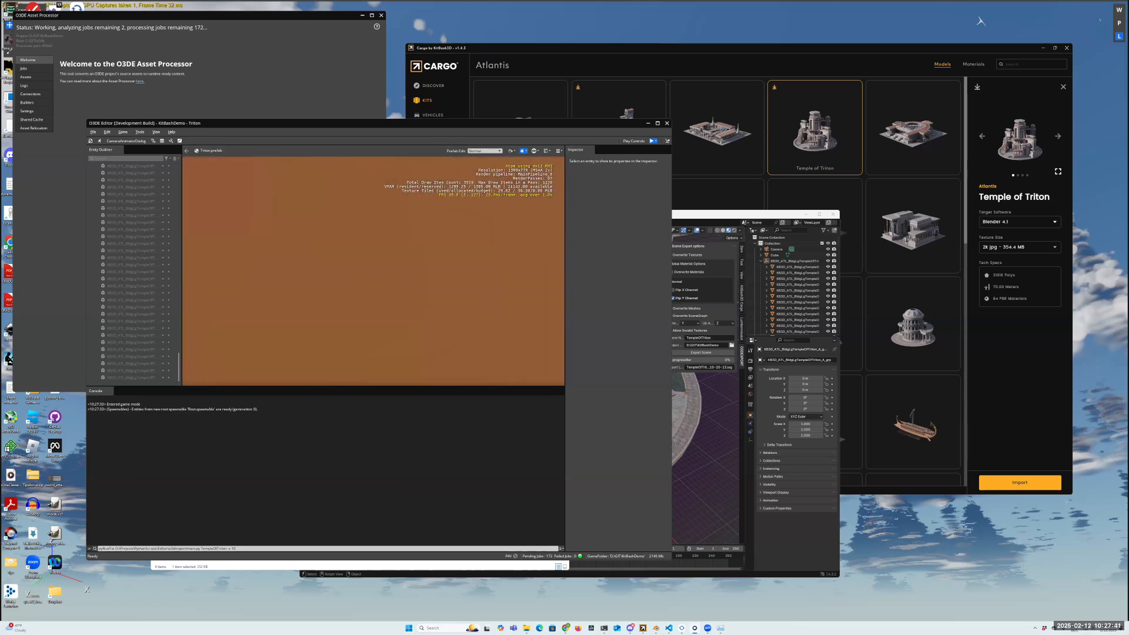
{"action": "key", "text": "s"}
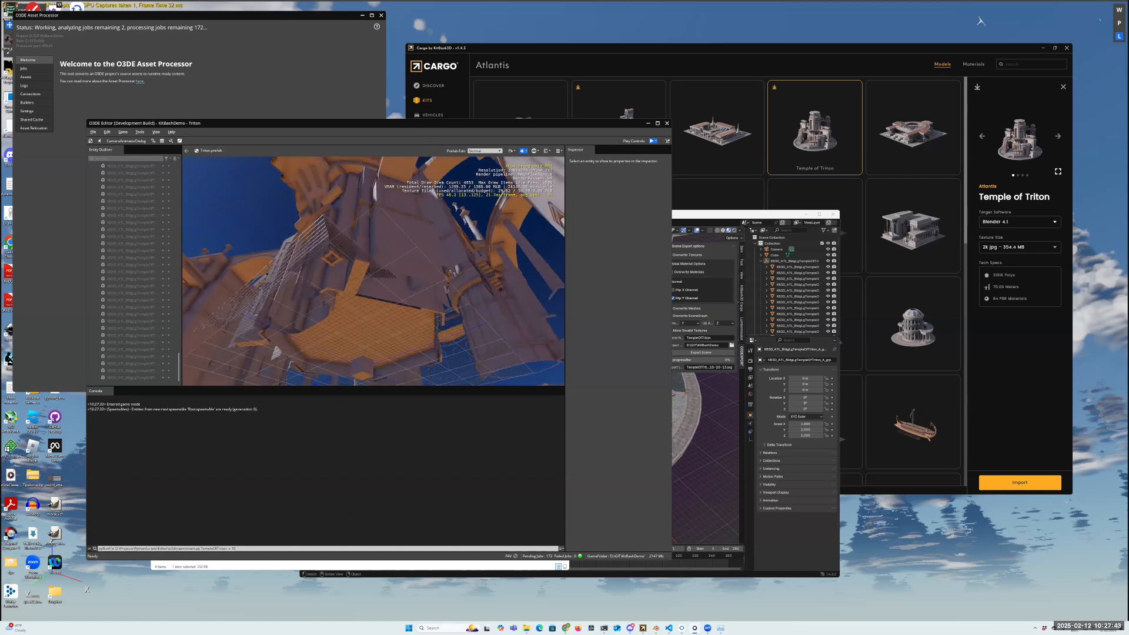
{"action": "key", "text": "a"}
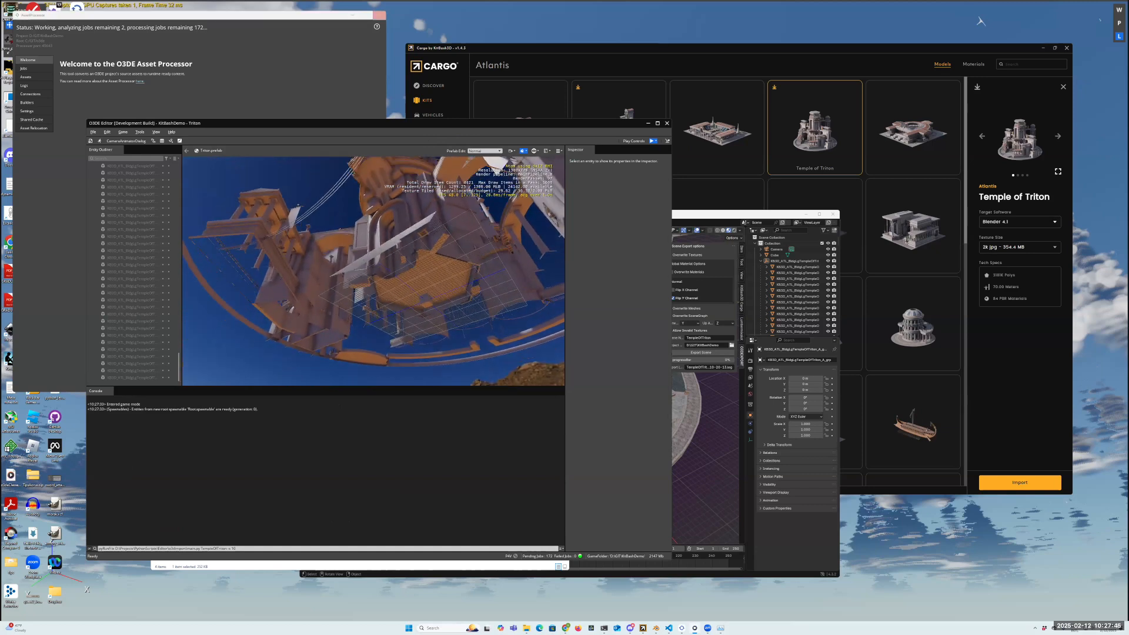
{"action": "key", "text": "w"}
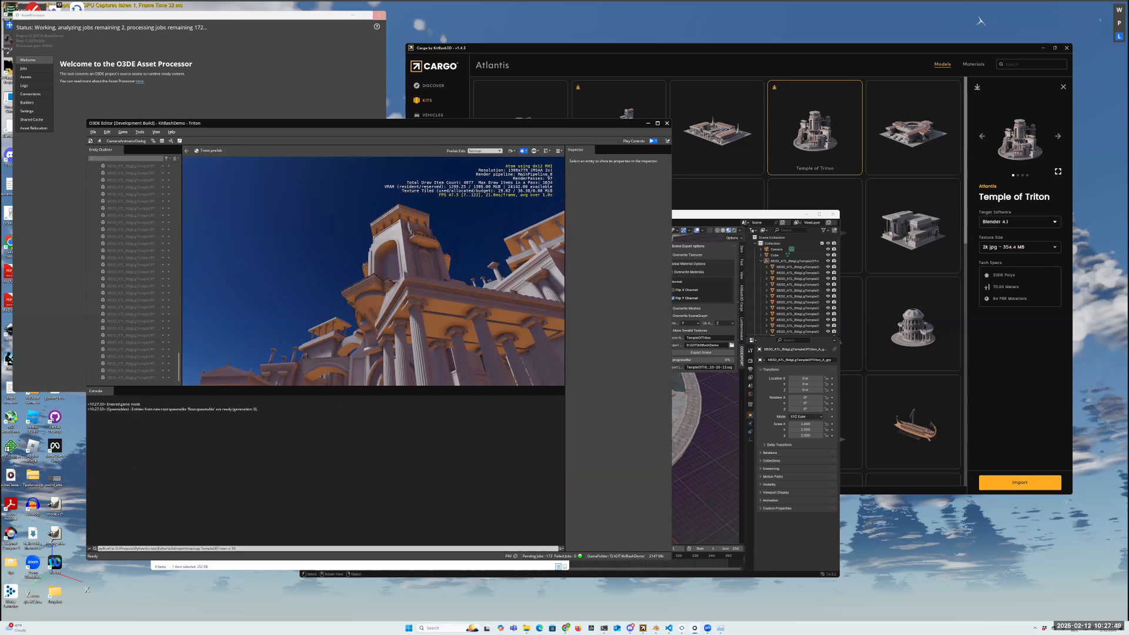
{"action": "key", "text": "w"}
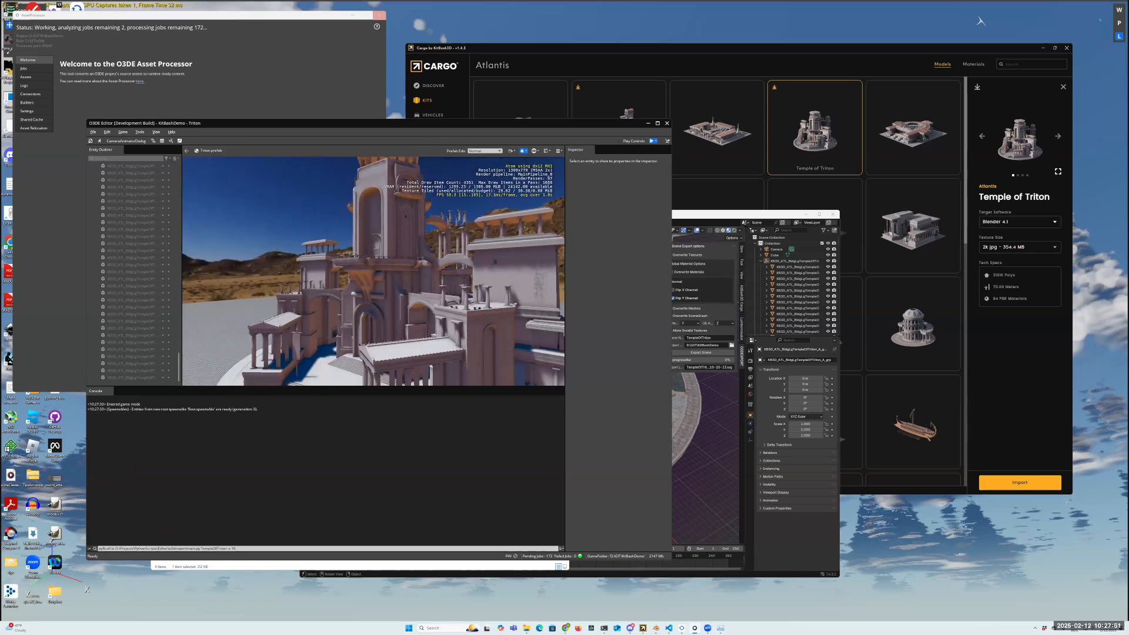
{"action": "key", "text": "w"}
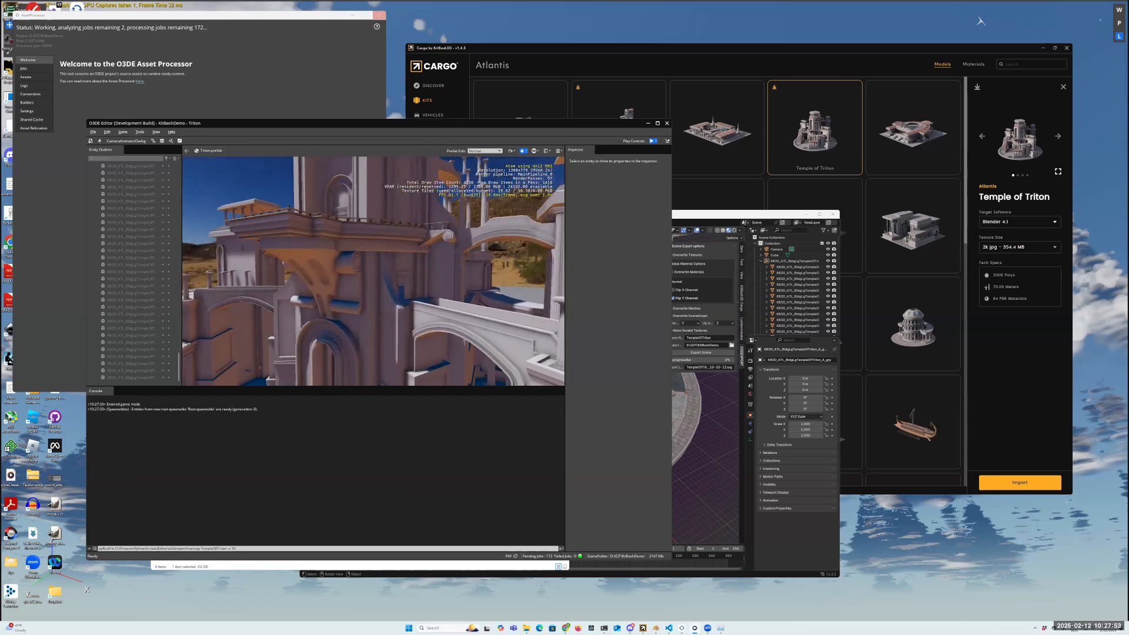
{"action": "key", "text": "a"}
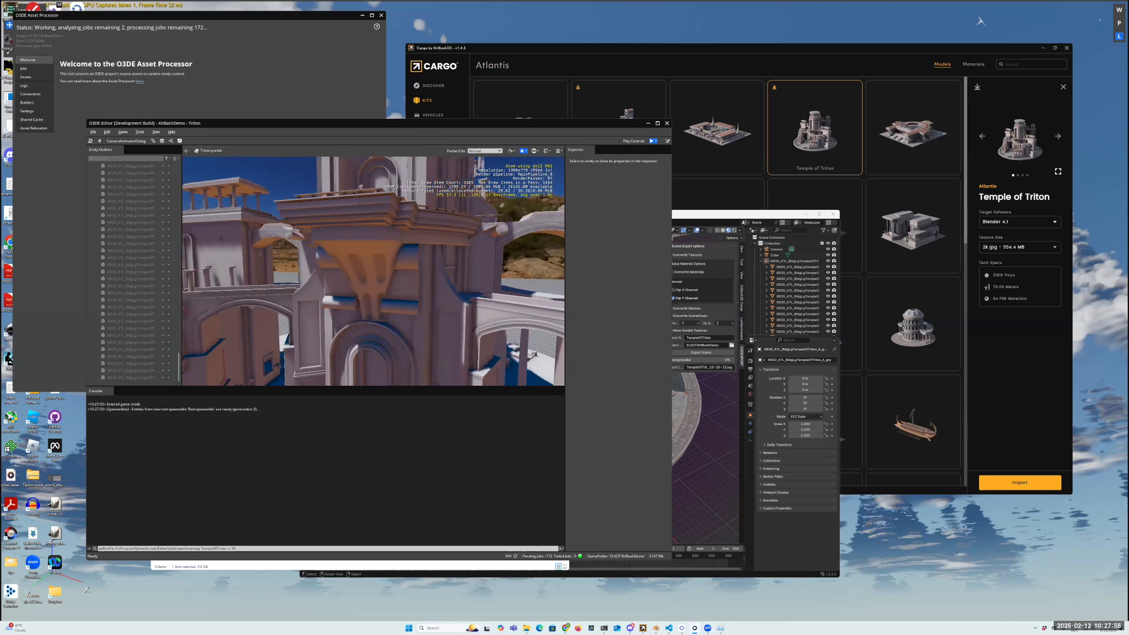
{"action": "key", "text": "a"}
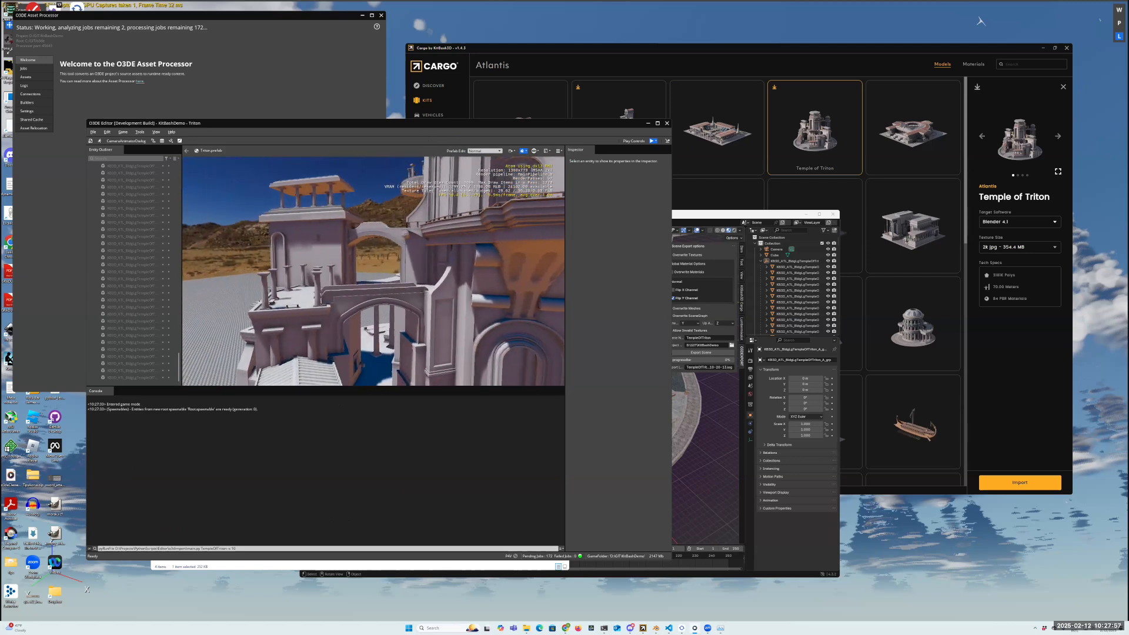
{"action": "key", "text": "w"}
{"action": "key", "text": "w"}
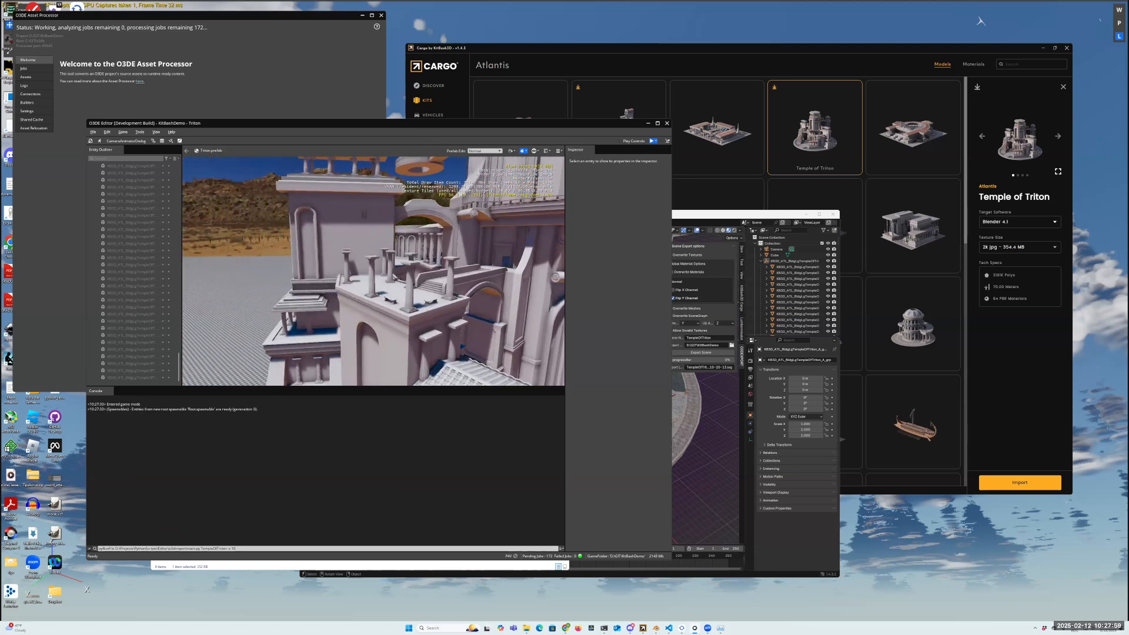
{"action": "key", "text": "d"}
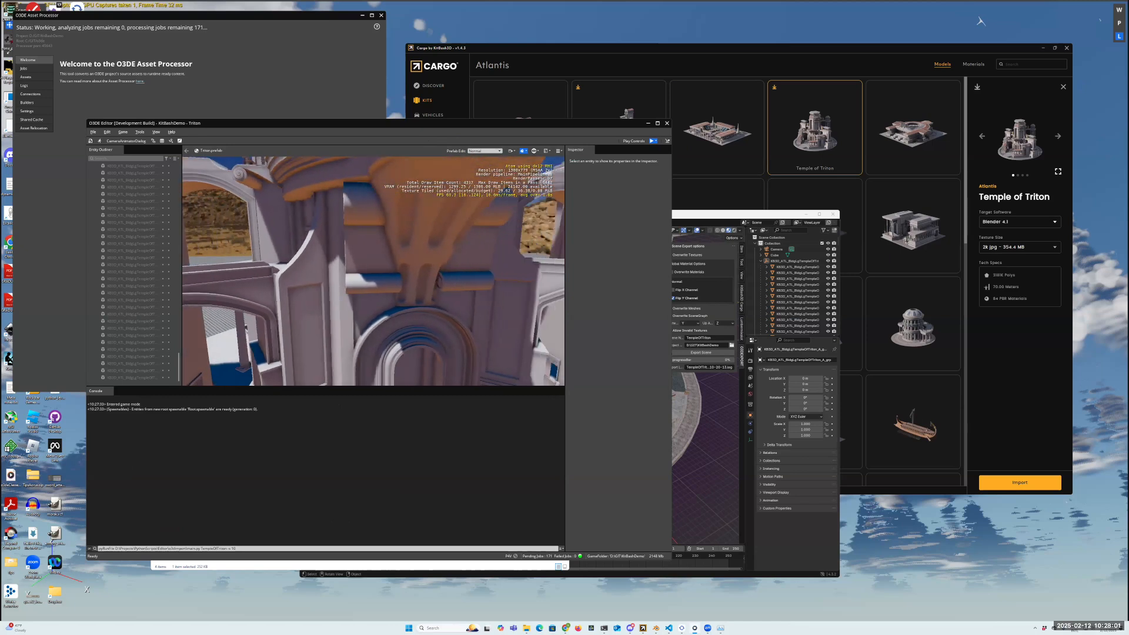
{"action": "key", "text": "s"}
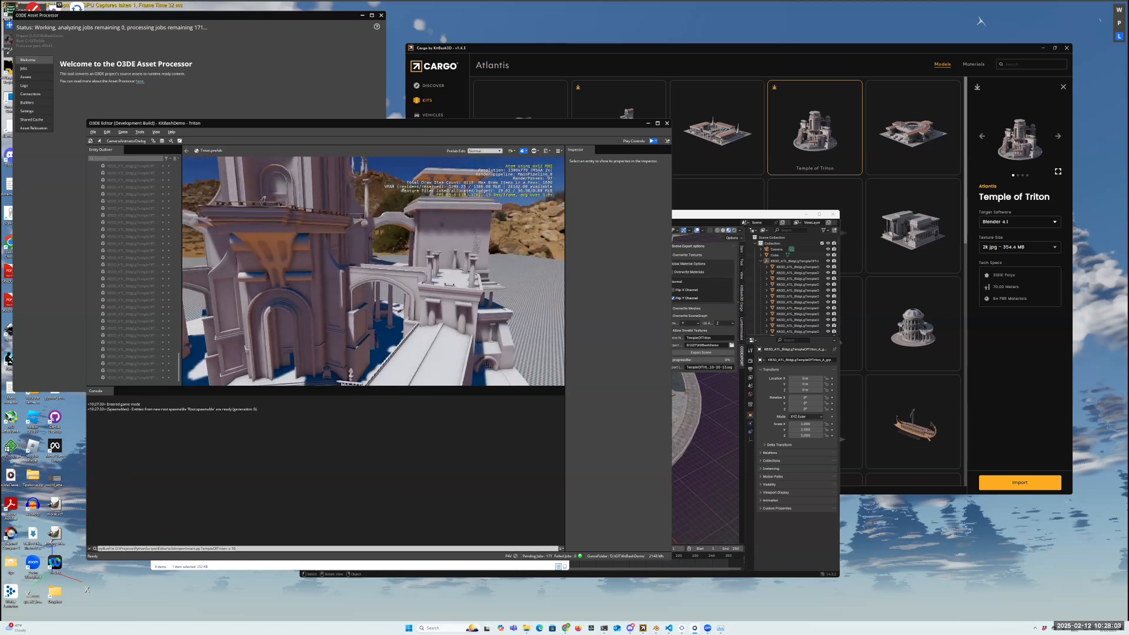
{"action": "key", "text": "Escape"}
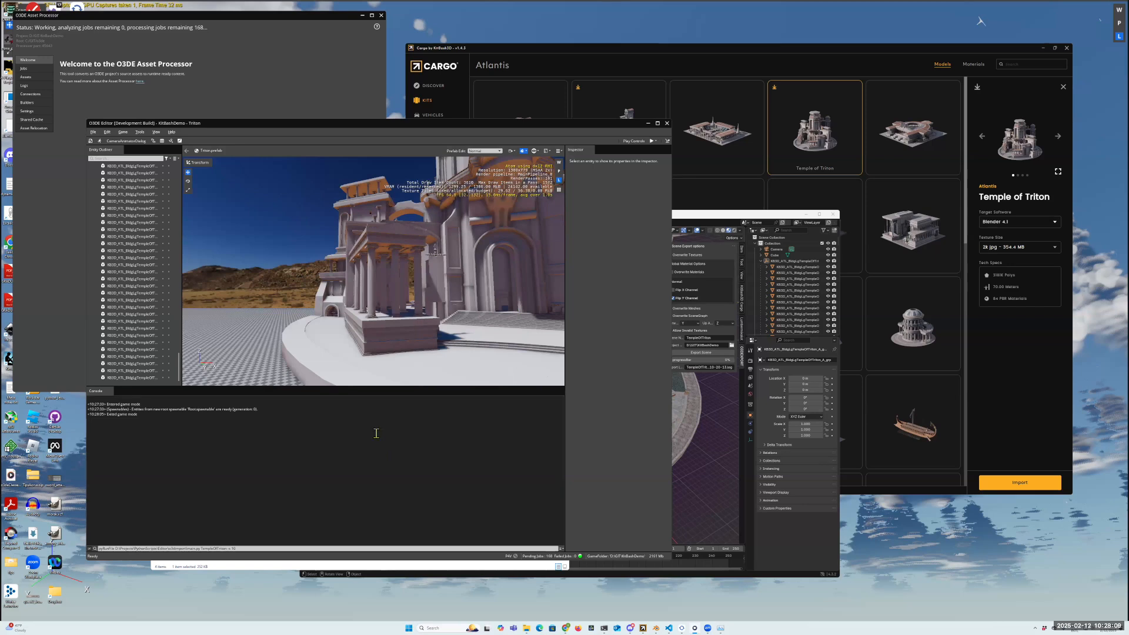
Edit the trailing argument of the main.py TempleOfTriton command in the console and run it
{"action": "triple_click", "coordinate": [251, 549]}
{"action": "left_click", "coordinate": [253, 551]}
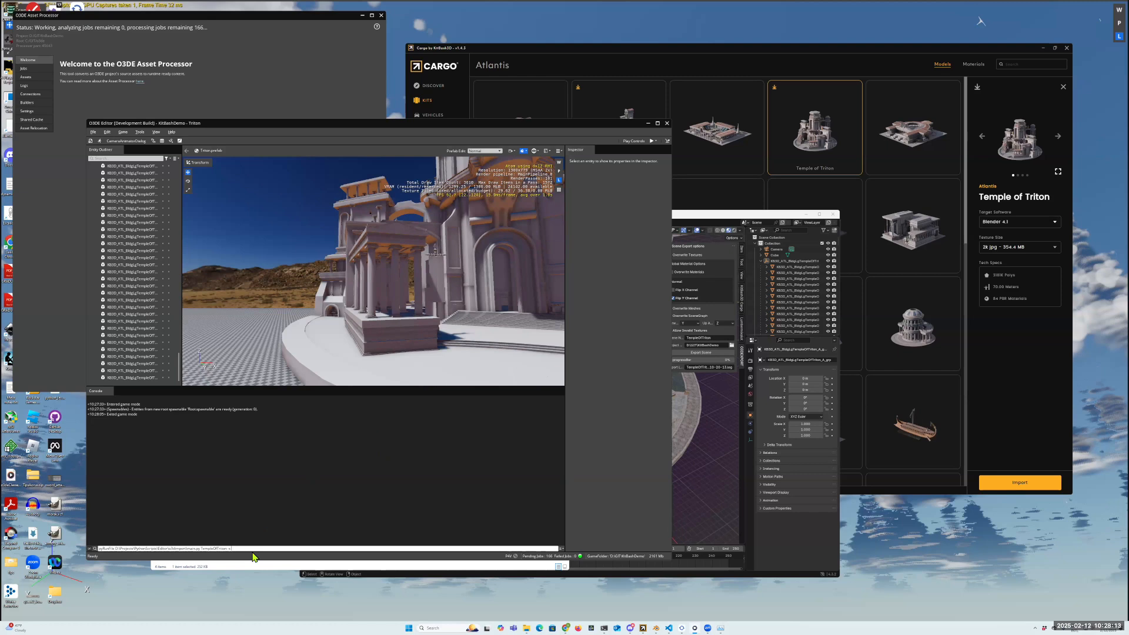
{"action": "key", "text": "Return"}
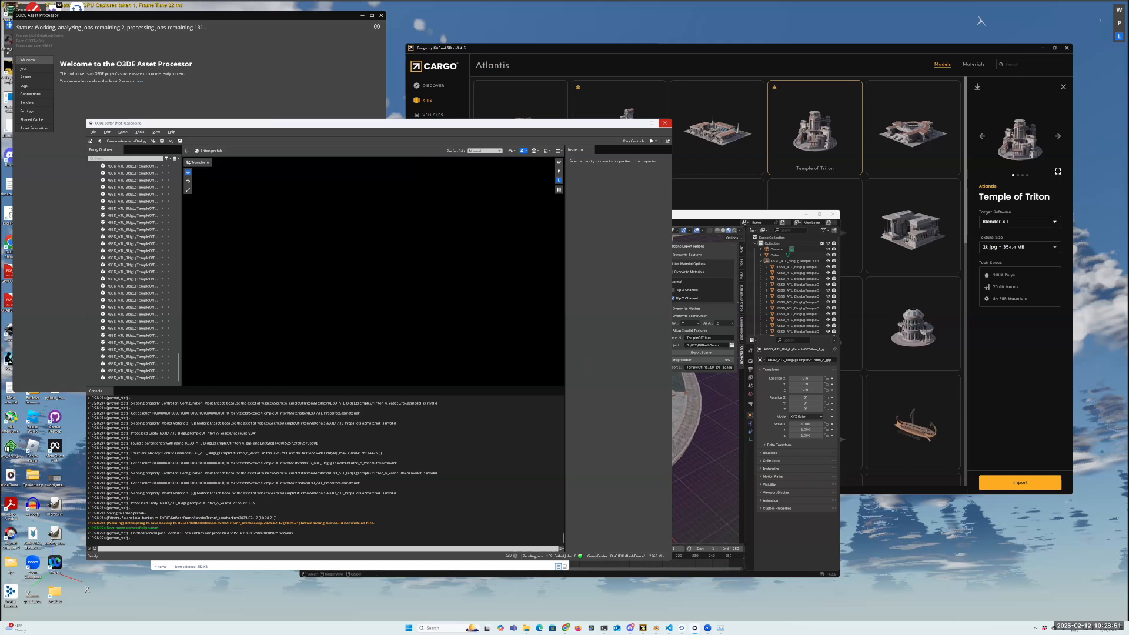
{"action": "mouse_move", "coordinate": [707, 628]}
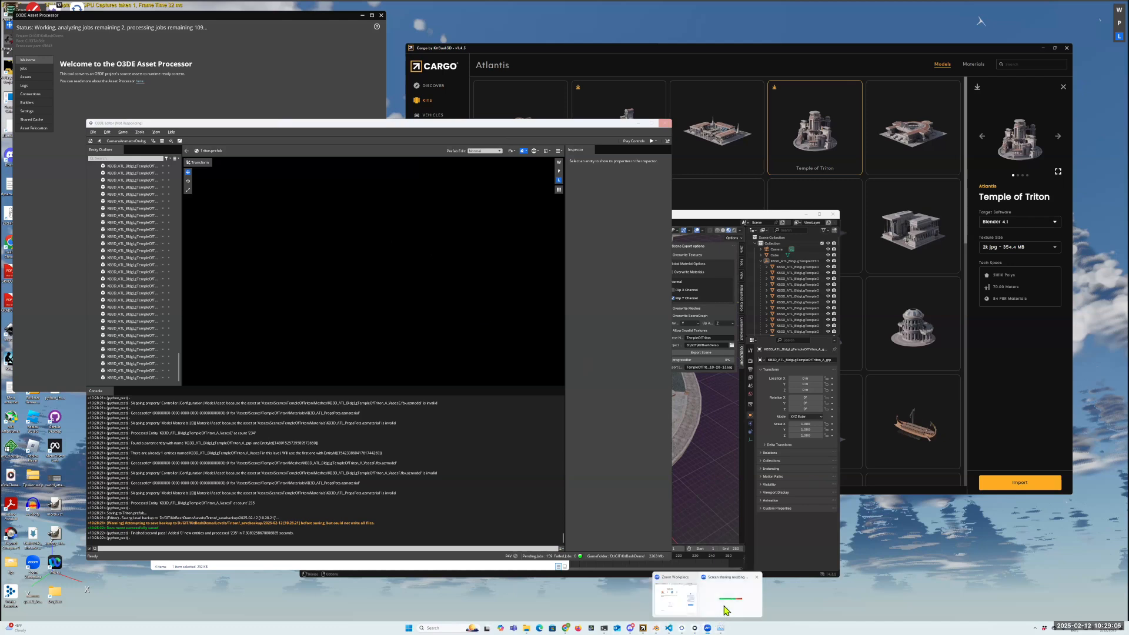
{"action": "left_click", "coordinate": [757, 578]}
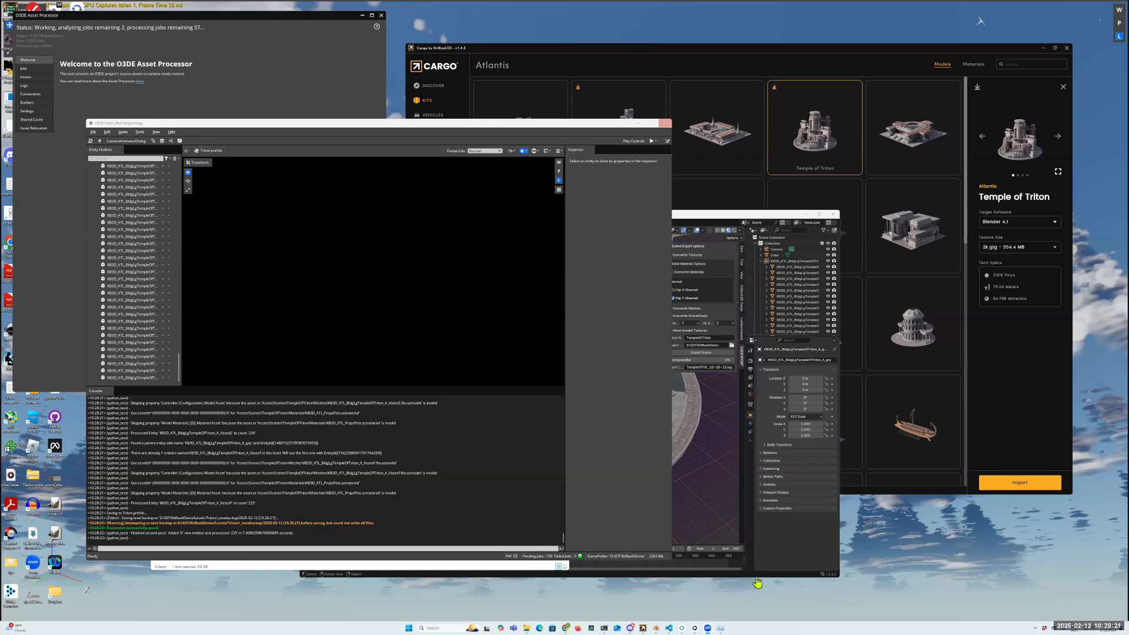
{"action": "mouse_move", "coordinate": [708, 628]}
{"action": "left_click", "coordinate": [722, 596]}
{"action": "mouse_move", "coordinate": [719, 620]}
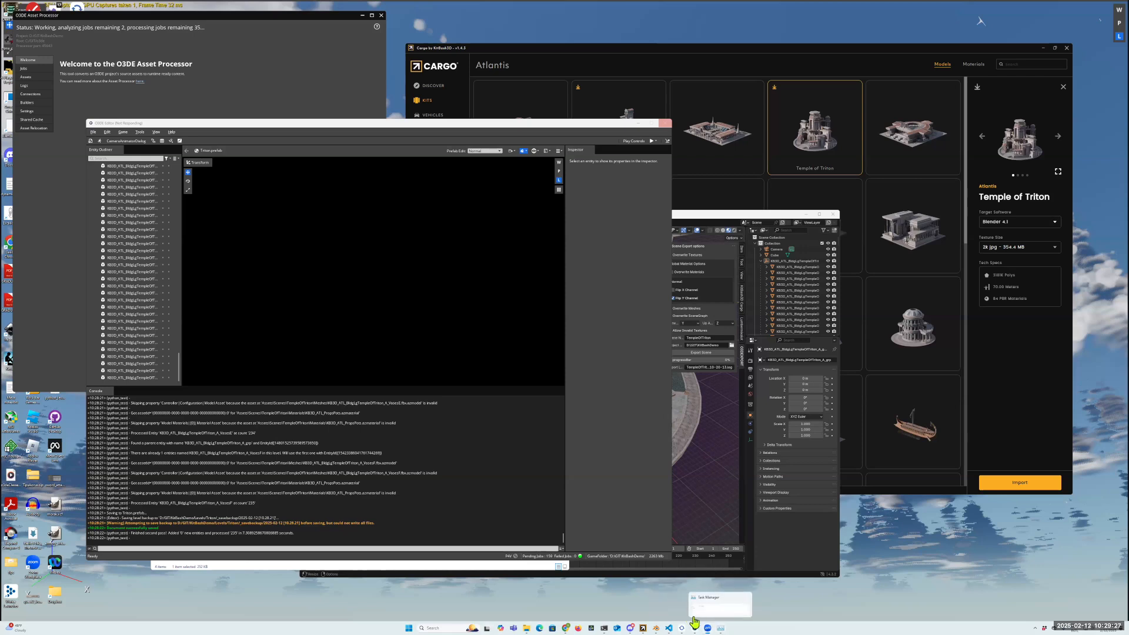
{"action": "mouse_move", "coordinate": [665, 619]}
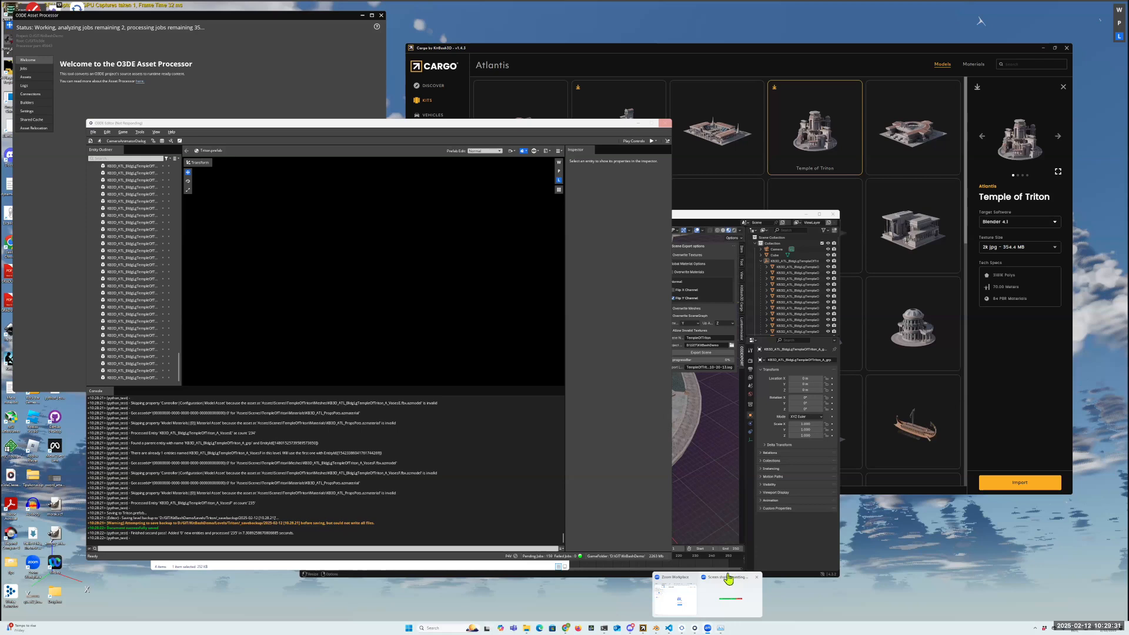
Switch to the O3DE Editor with the HackerDenInterior level and fly the camera around the room and outside its shell
{"action": "left_click", "coordinate": [732, 599]}
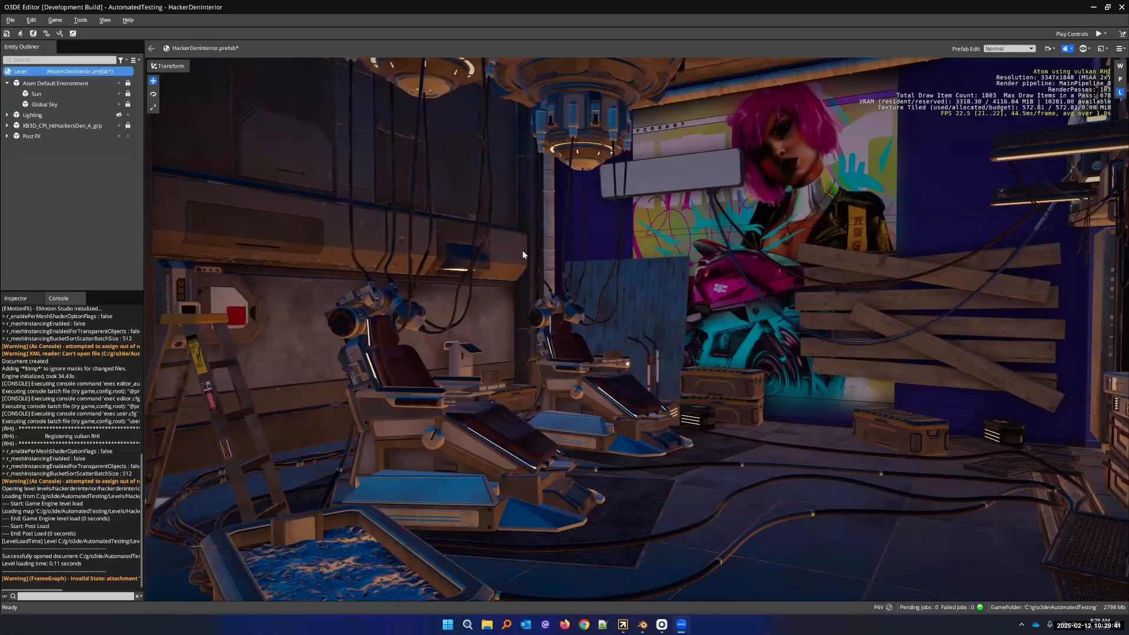
{"action": "mouse_move", "coordinate": [622, 258]}
{"action": "right_mouse_down"}
{"action": "mouse_move", "coordinate": [764, 258]}
{"action": "mouse_move", "coordinate": [530, 253]}
{"action": "mouse_move", "coordinate": [608, 257]}
{"action": "right_mouse_up"}
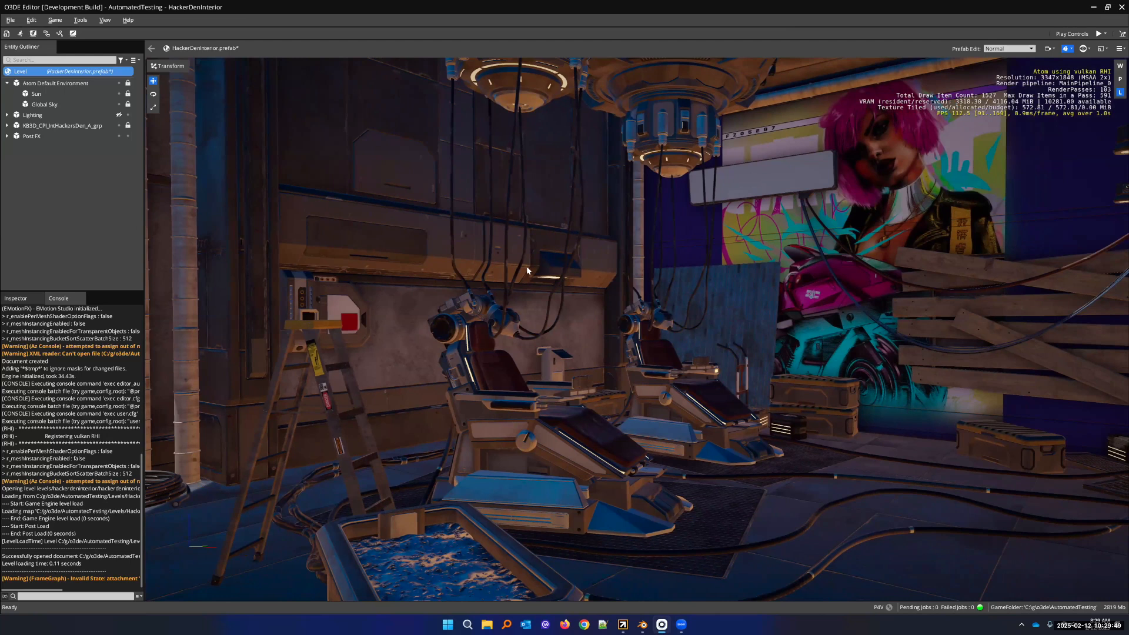
{"action": "mouse_move", "coordinate": [521, 269]}
{"action": "right_mouse_down"}
{"action": "mouse_move", "coordinate": [567, 266]}
{"action": "mouse_move", "coordinate": [565, 279]}
{"action": "mouse_move", "coordinate": [536, 285]}
{"action": "right_mouse_up"}
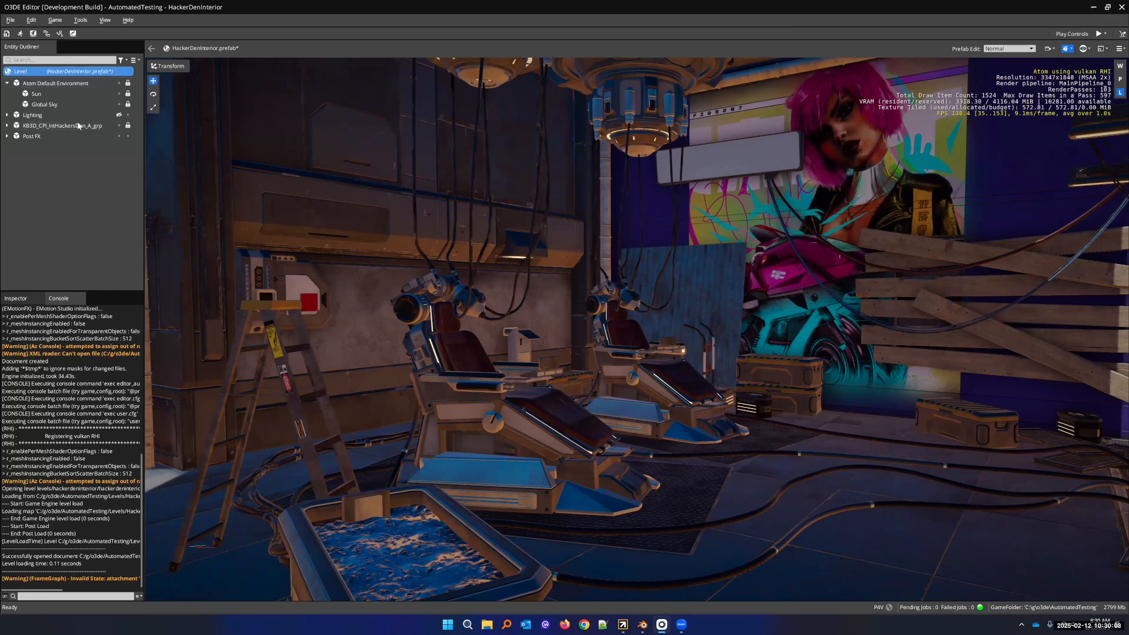
{"action": "right_click_drag", "start_coordinate": [637, 329], "coordinate": [794, 346]}
{"action": "key", "text": "s"}
{"action": "right_click_drag", "start_coordinate": [323, 285], "coordinate": [212, 282]}
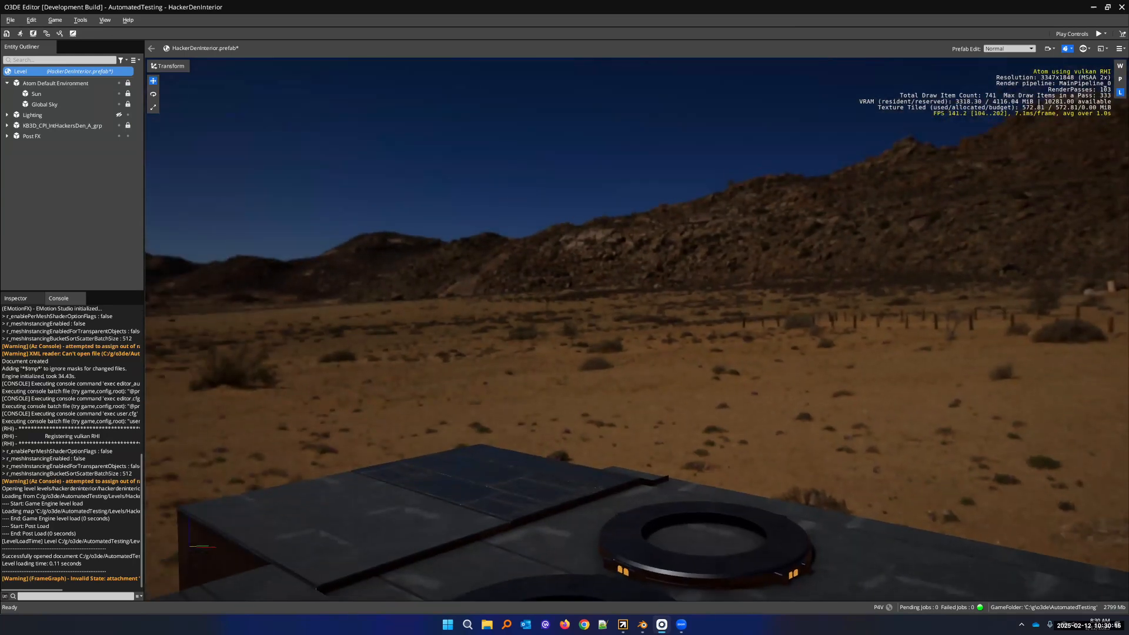
{"action": "right_click_drag", "start_coordinate": [408, 326], "coordinate": [485, 382]}
{"action": "key", "text": "w"}
{"action": "mouse_move", "coordinate": [436, 133]}
{"action": "right_mouse_down"}
{"action": "mouse_move", "coordinate": [438, 148]}
{"action": "mouse_move", "coordinate": [445, 134]}
{"action": "right_mouse_up"}
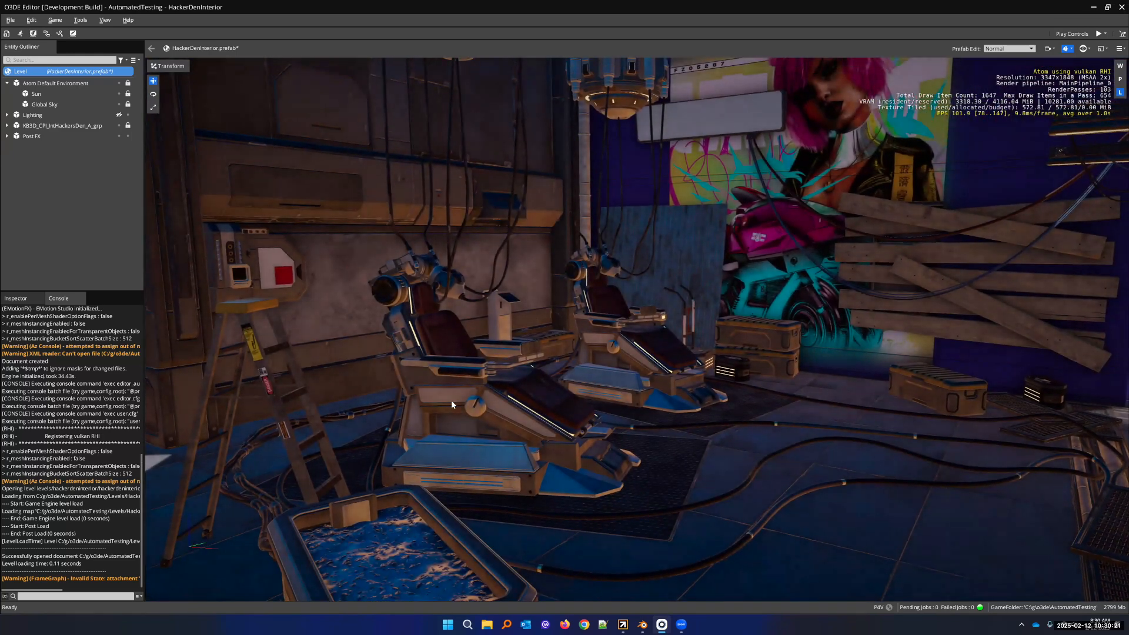
{"action": "right_click_drag", "start_coordinate": [694, 280], "coordinate": [664, 265]}
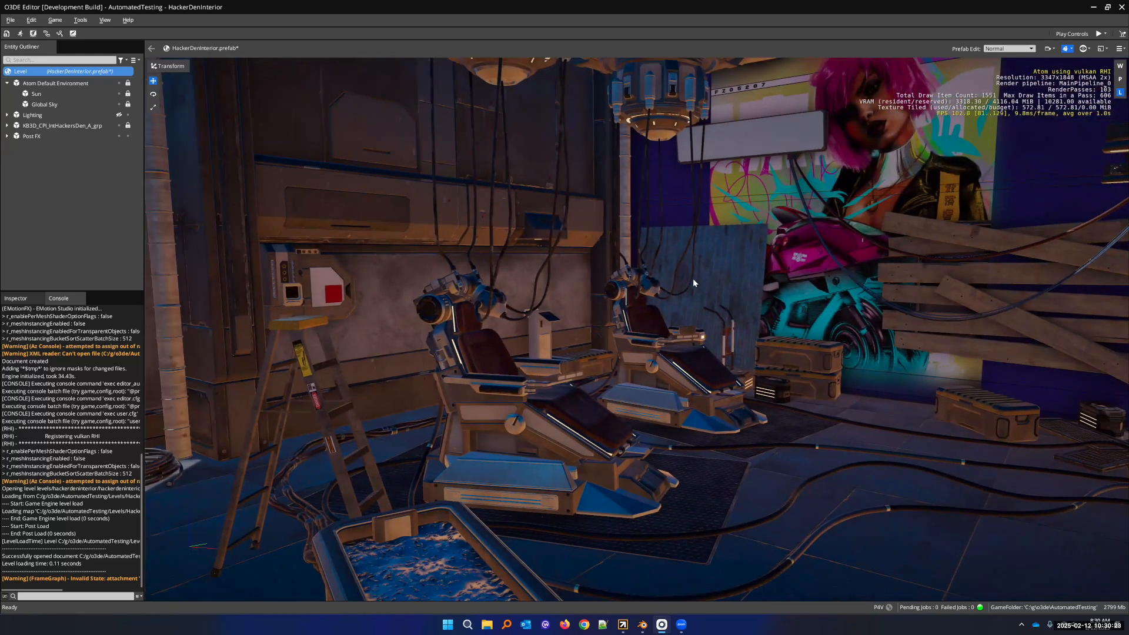
Hide the Atom Default Environment group and unhide the Lighting group so only the interior lights illuminate the room
{"action": "left_click", "coordinate": [119, 84]}
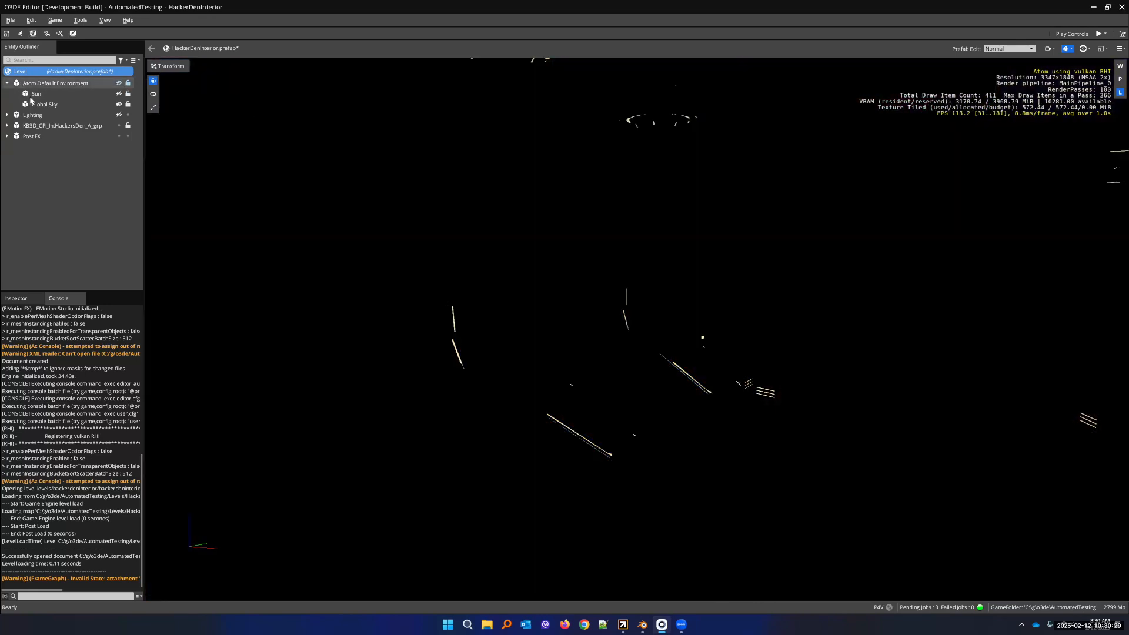
{"action": "left_click", "coordinate": [119, 115]}
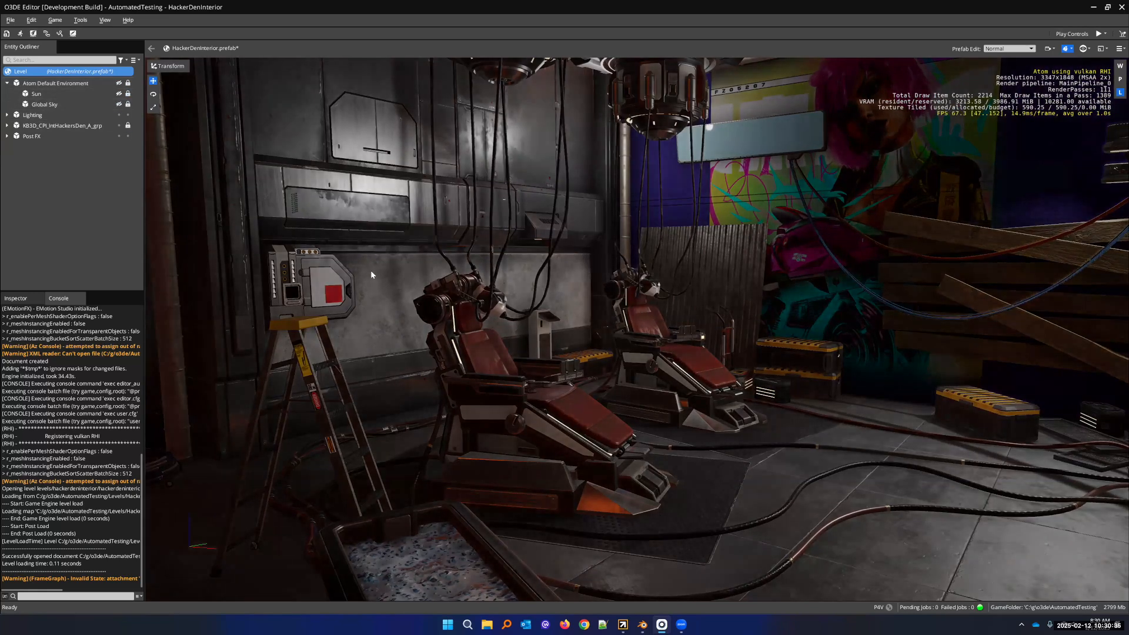
{"action": "right_click_drag", "start_coordinate": [545, 257], "coordinate": [555, 247]}
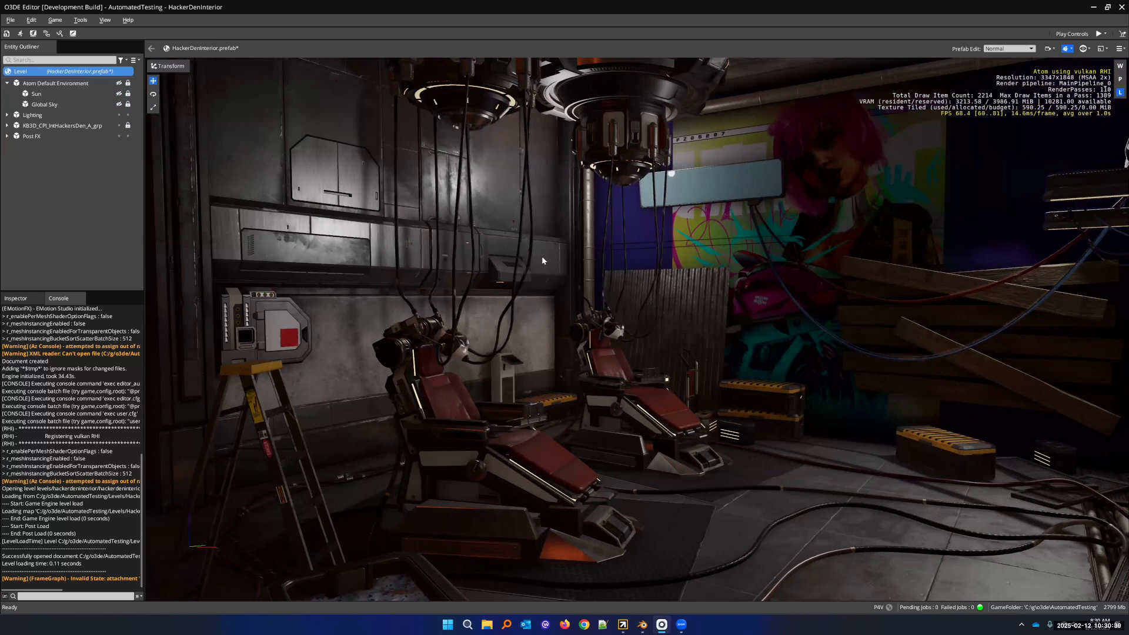
Expand the Lighting and Post FX groups and review the Post FX entity's components from PostFX Layer down to Exposure Control
{"action": "left_click", "coordinate": [7, 115]}
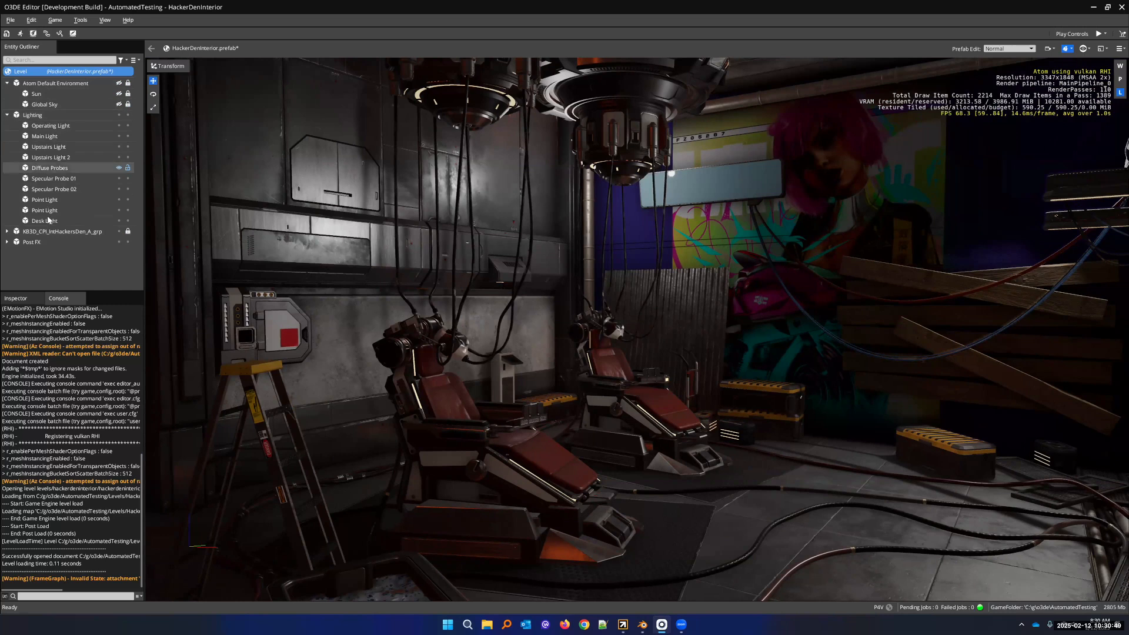
{"action": "left_click", "coordinate": [7, 243]}
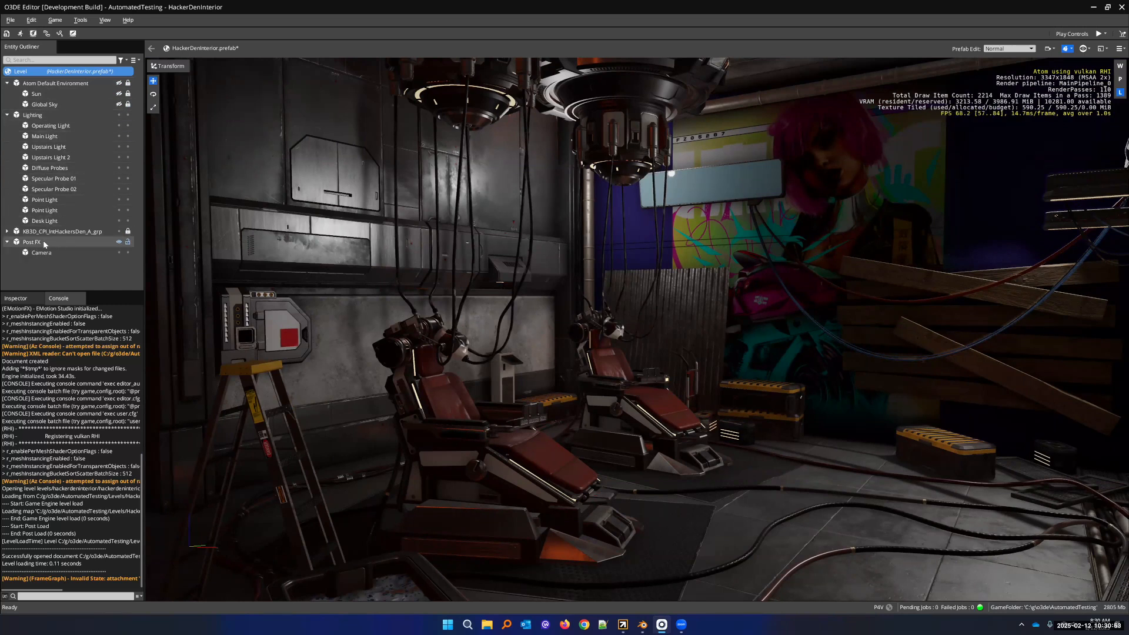
{"action": "left_click", "coordinate": [20, 301]}
{"action": "scroll", "coordinate": [50, 456], "scroll_direction": "down", "scroll_amount": 1}
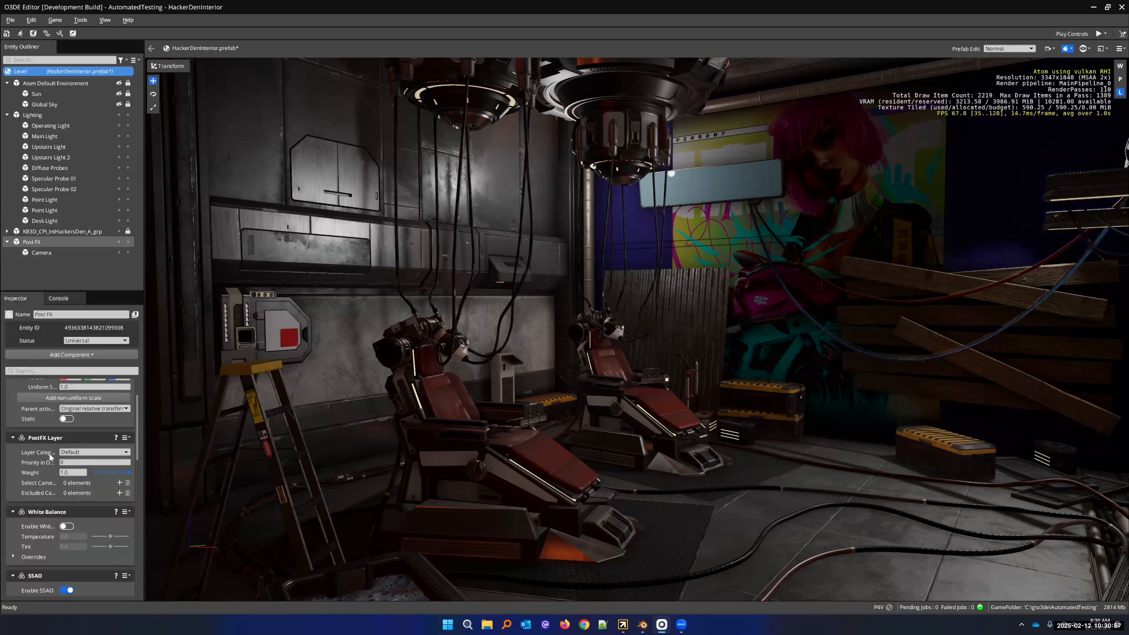
{"action": "scroll", "coordinate": [55, 412], "scroll_direction": "down", "scroll_amount": 3}
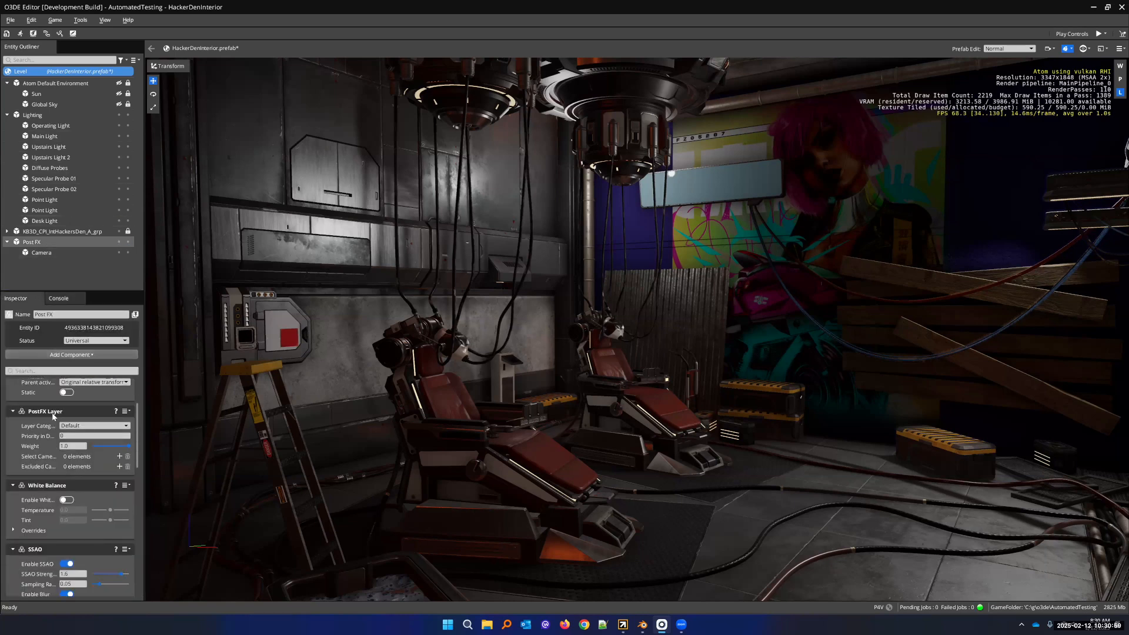
{"action": "scroll", "coordinate": [52, 400], "scroll_direction": "down", "scroll_amount": 1}
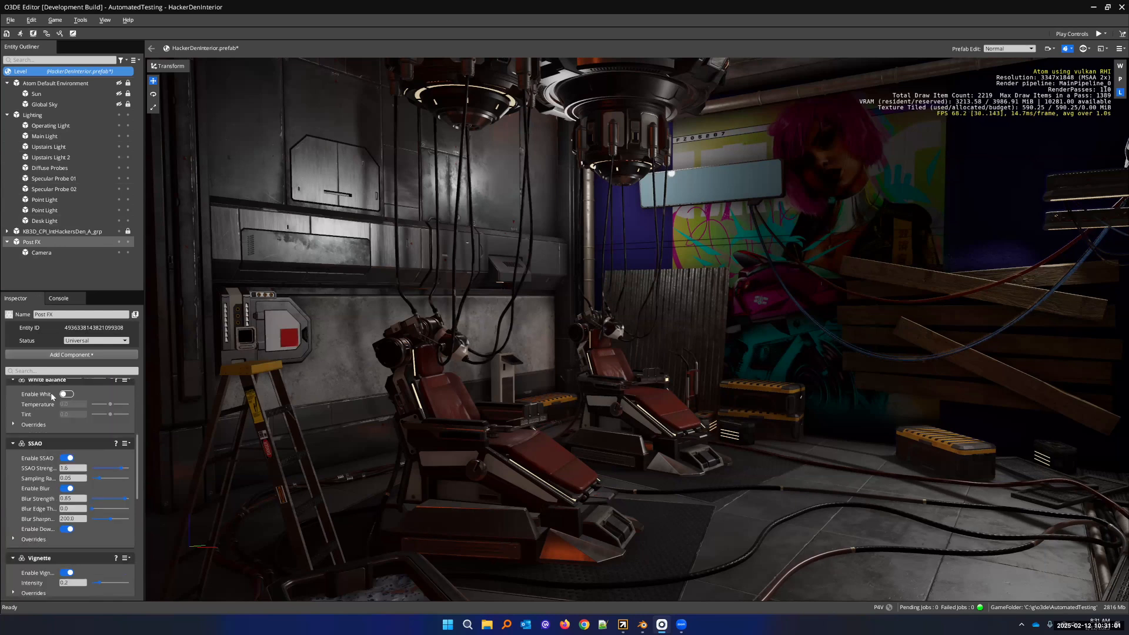
{"action": "scroll", "coordinate": [52, 397], "scroll_direction": "down", "scroll_amount": 1}
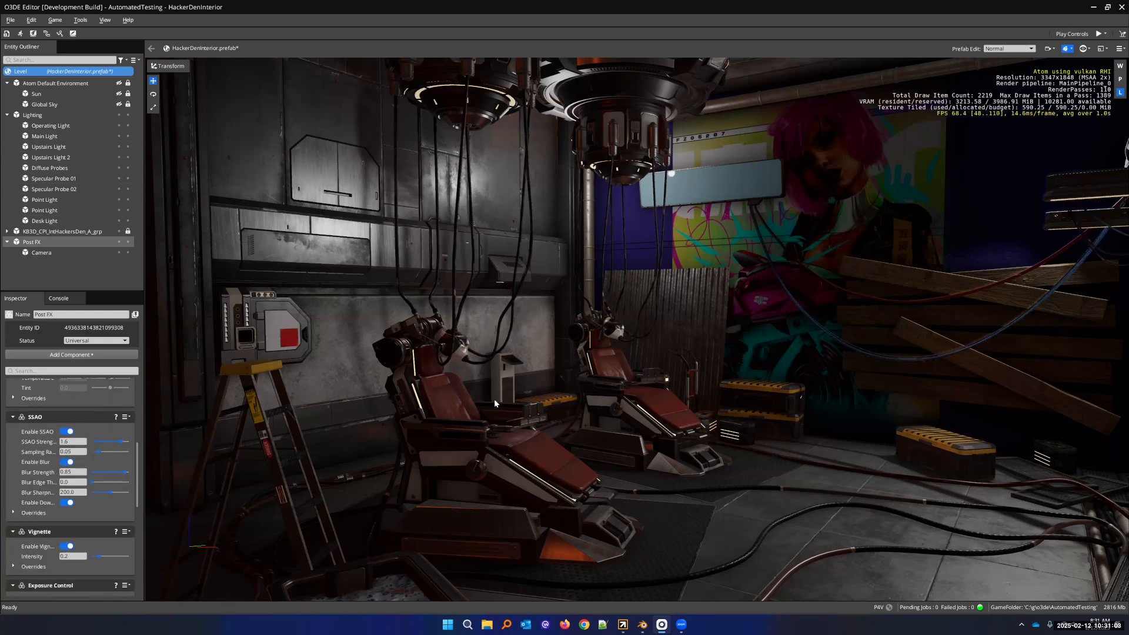
{"action": "scroll", "coordinate": [88, 465], "scroll_direction": "down", "scroll_amount": 1}
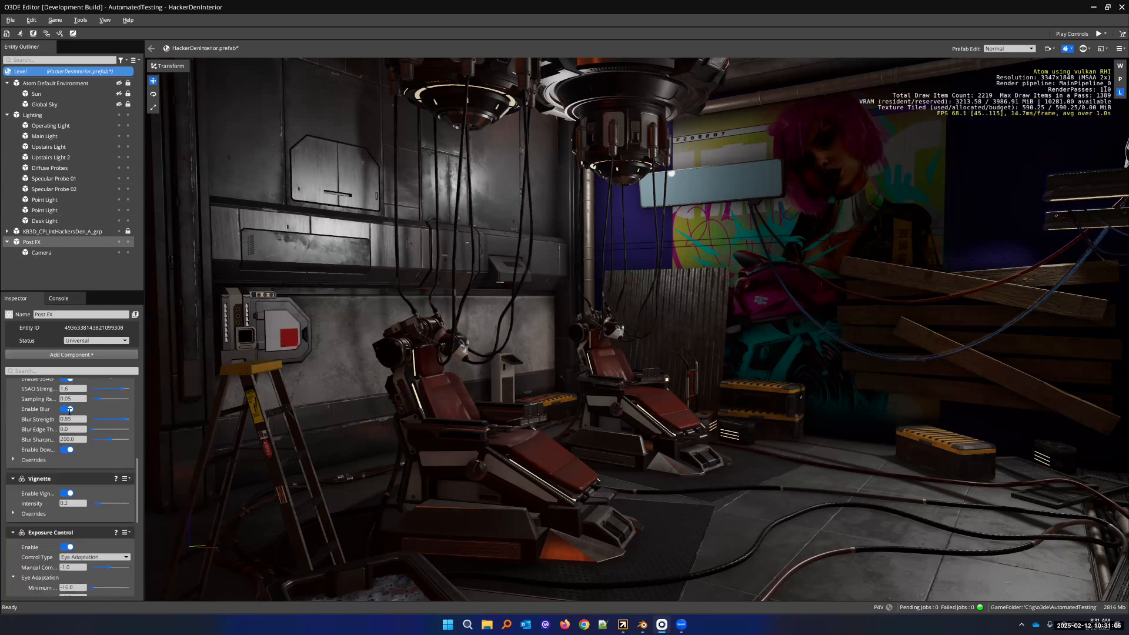
{"action": "scroll", "coordinate": [66, 465], "scroll_direction": "down", "scroll_amount": 3}
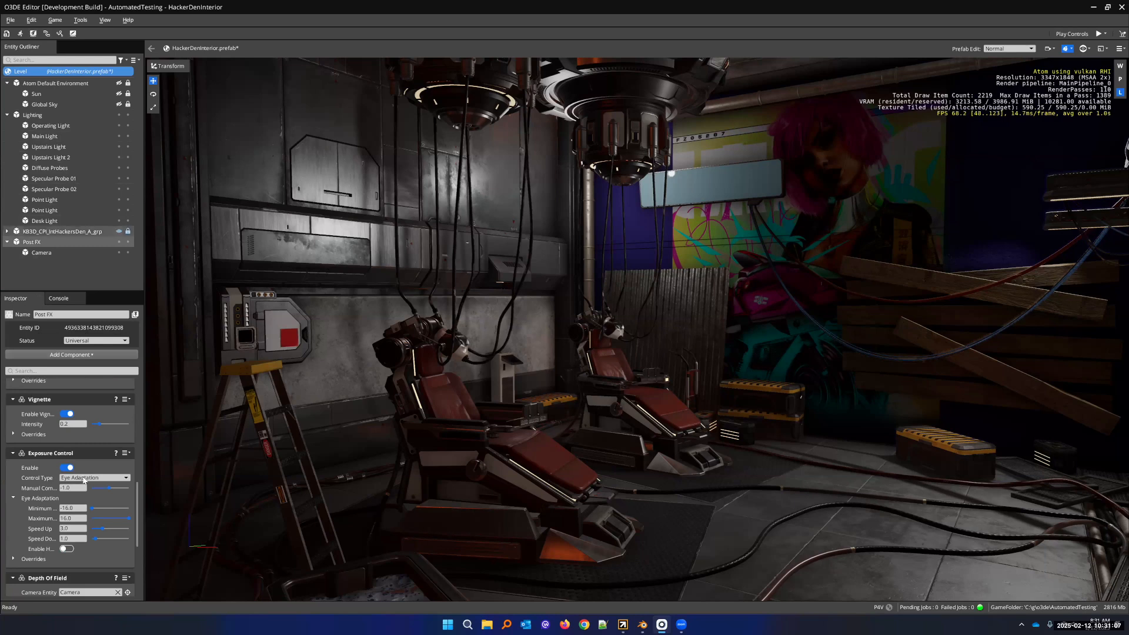
Keep the Post FX exposure control type on Eye Adaptation, and turn Exposure Control off and back on to compare the room's lighting
{"action": "left_click", "coordinate": [65, 468]}
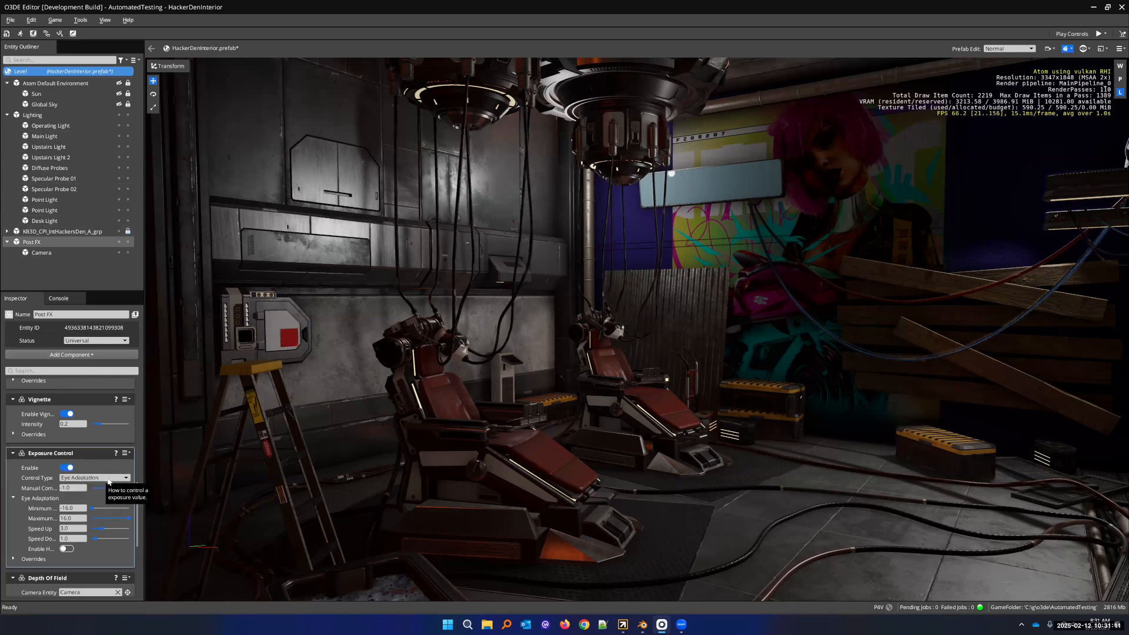
{"action": "left_click", "coordinate": [109, 479]}
{"action": "left_click", "coordinate": [73, 497]}
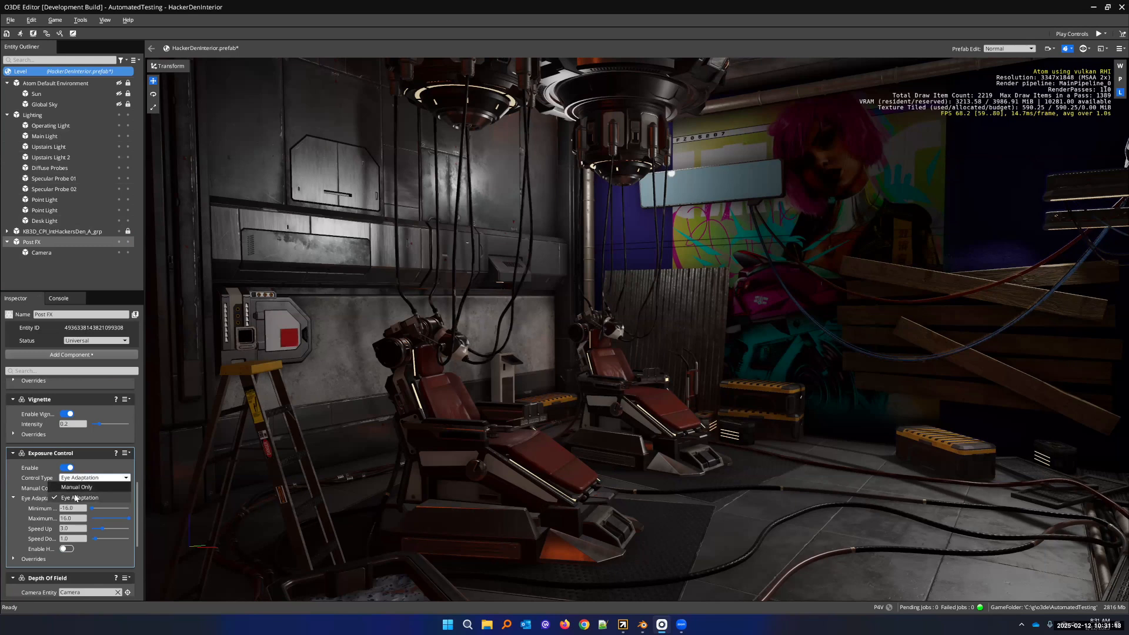
{"action": "left_click", "coordinate": [68, 467]}
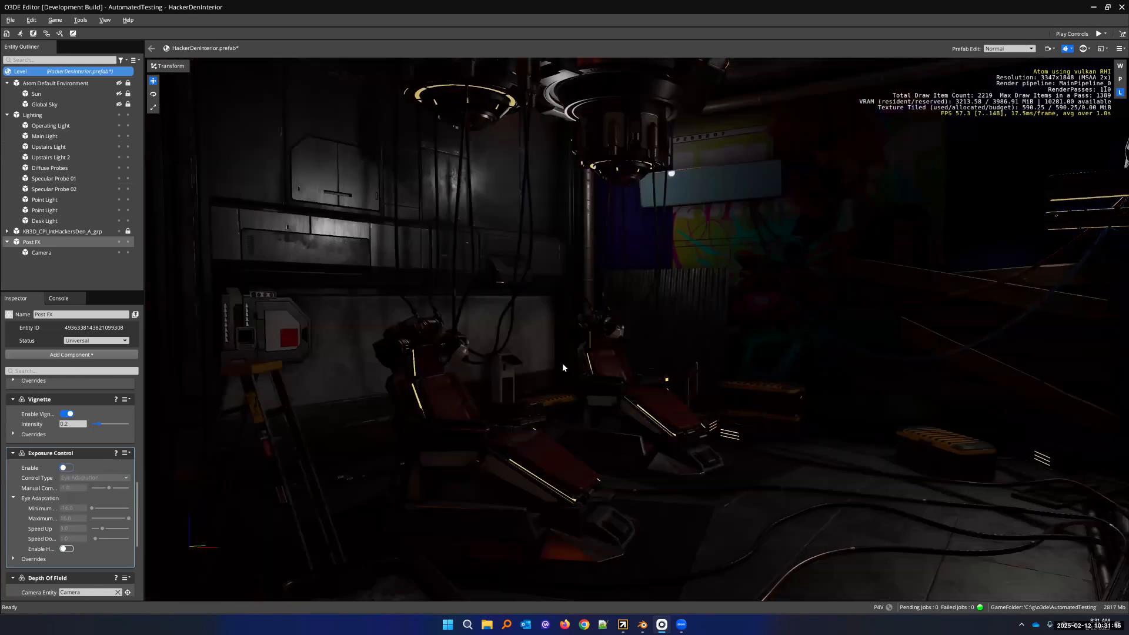
{"action": "right_click_drag", "start_coordinate": [635, 330], "coordinate": [600, 327]}
{"action": "key", "text": "w"}
{"action": "right_click_drag", "start_coordinate": [506, 382], "coordinate": [453, 383]}
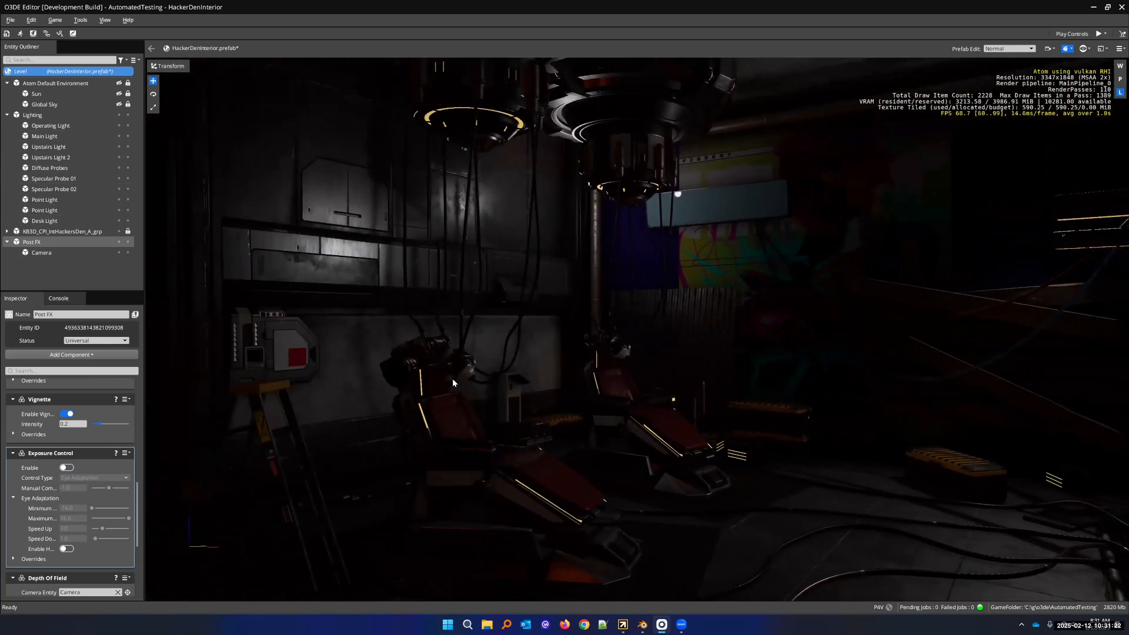
{"action": "left_click", "coordinate": [67, 467]}
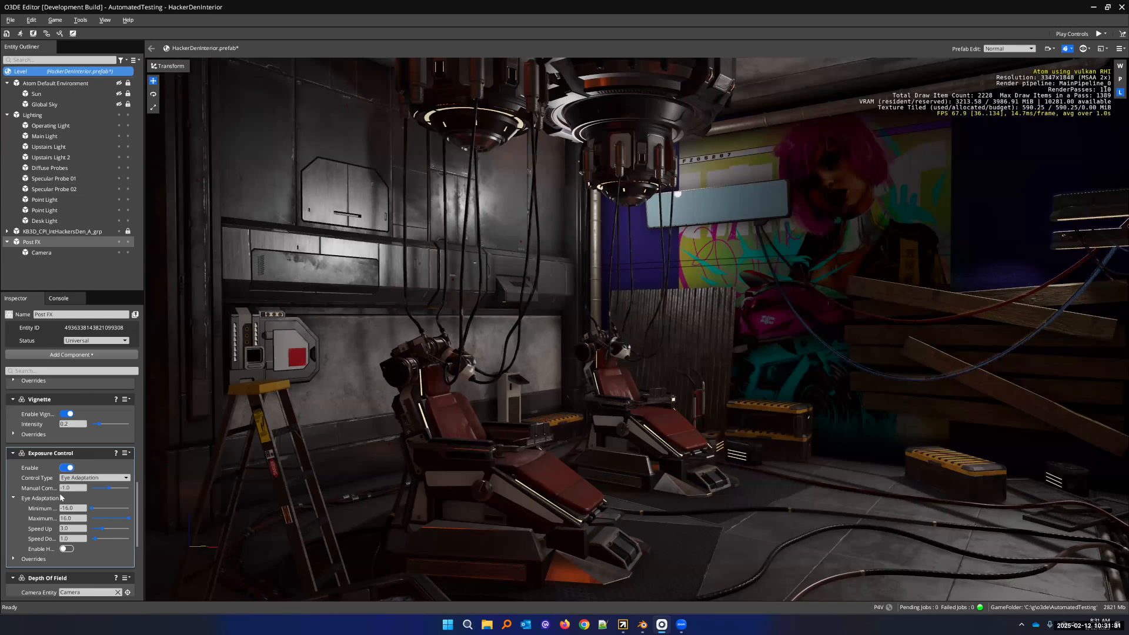
{"action": "scroll", "coordinate": [76, 449], "scroll_direction": "down", "scroll_amount": 2}
{"action": "scroll", "coordinate": [62, 441], "scroll_direction": "up", "scroll_amount": 2}
{"action": "scroll", "coordinate": [58, 438], "scroll_direction": "up", "scroll_amount": 1}
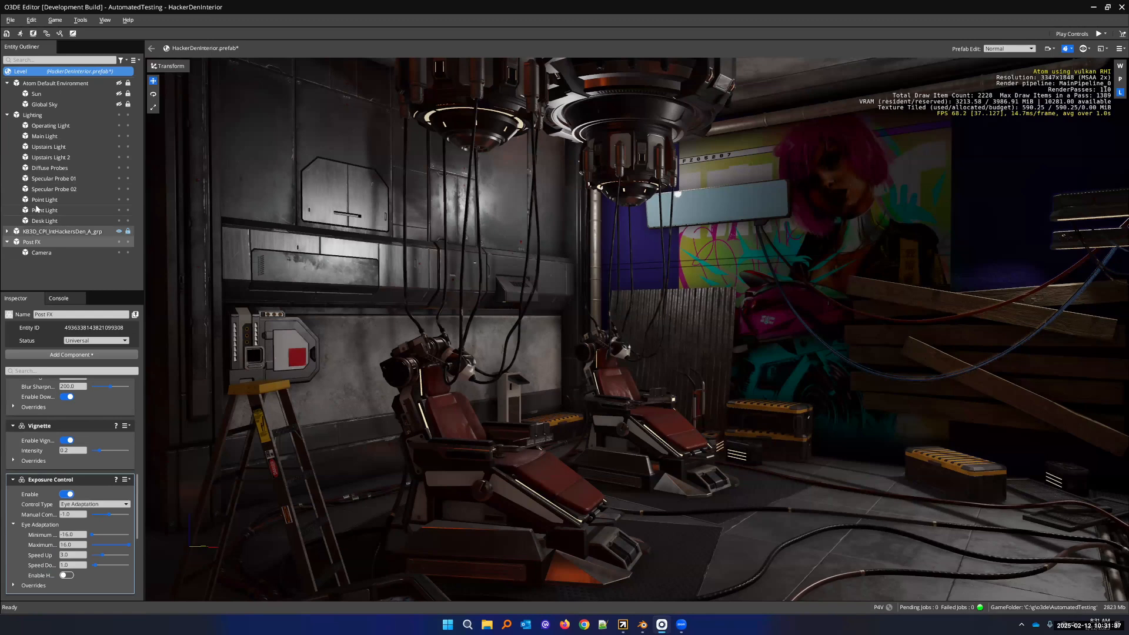
Expand the KB3D_CPI_IntHackersDen_A_grp entity, look through its child meshes, and collapse it together with the Post FX group
{"action": "left_click", "coordinate": [7, 233]}
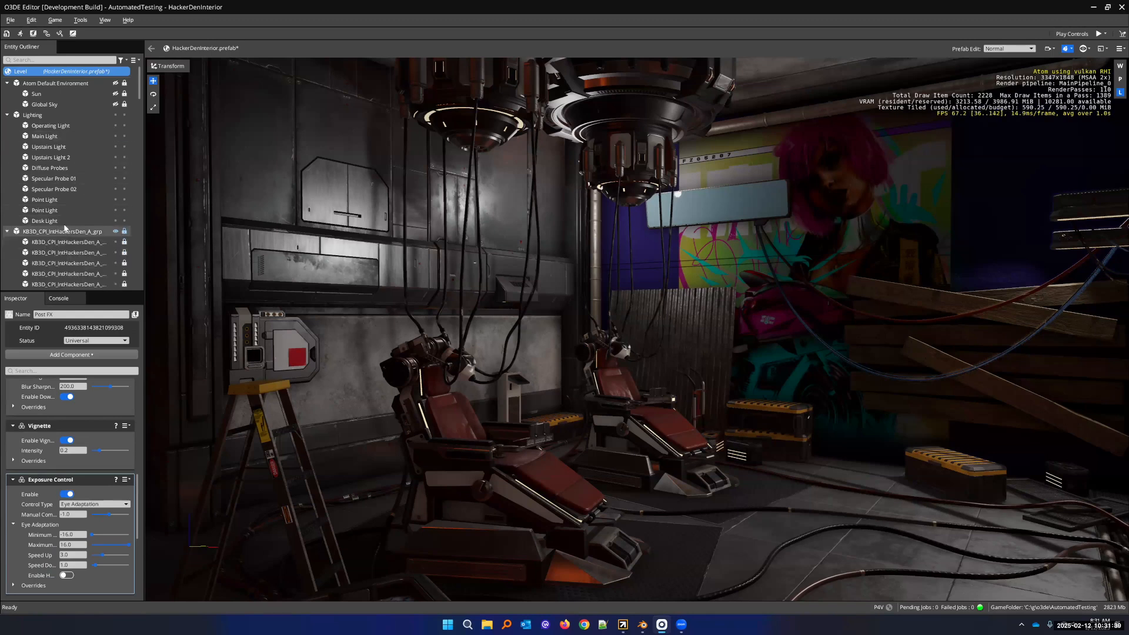
{"action": "scroll", "coordinate": [71, 235], "scroll_direction": "down", "scroll_amount": 2}
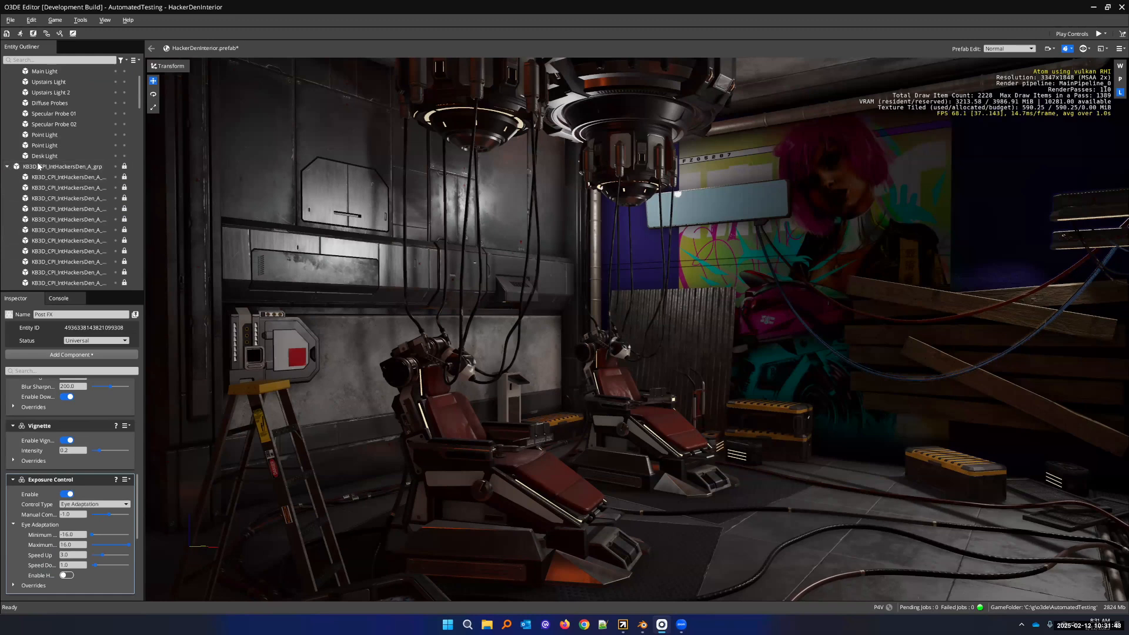
{"action": "scroll", "coordinate": [64, 176], "scroll_direction": "down", "scroll_amount": 3}
{"action": "scroll", "coordinate": [59, 178], "scroll_direction": "down", "scroll_amount": 5}
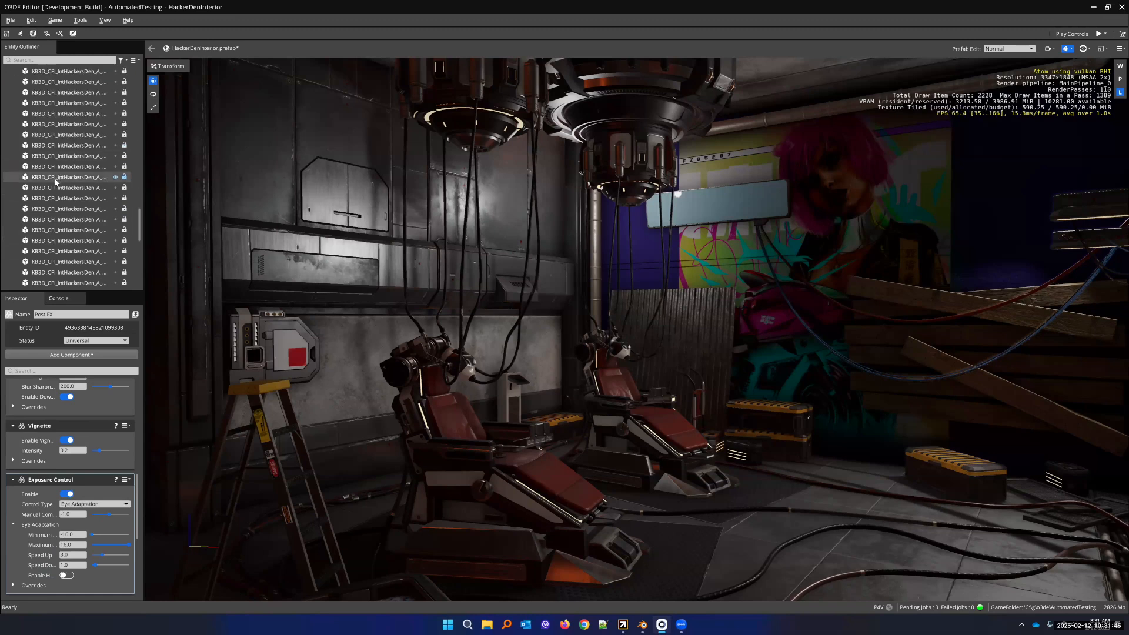
{"action": "scroll", "coordinate": [57, 179], "scroll_direction": "up", "scroll_amount": 10}
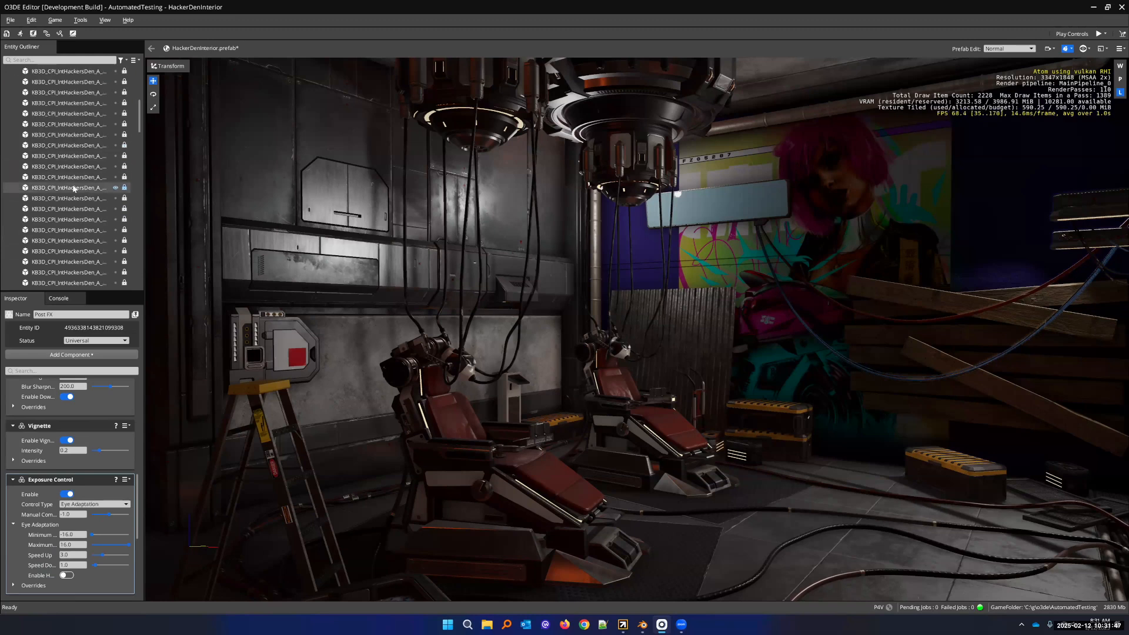
{"action": "left_click", "coordinate": [8, 231]}
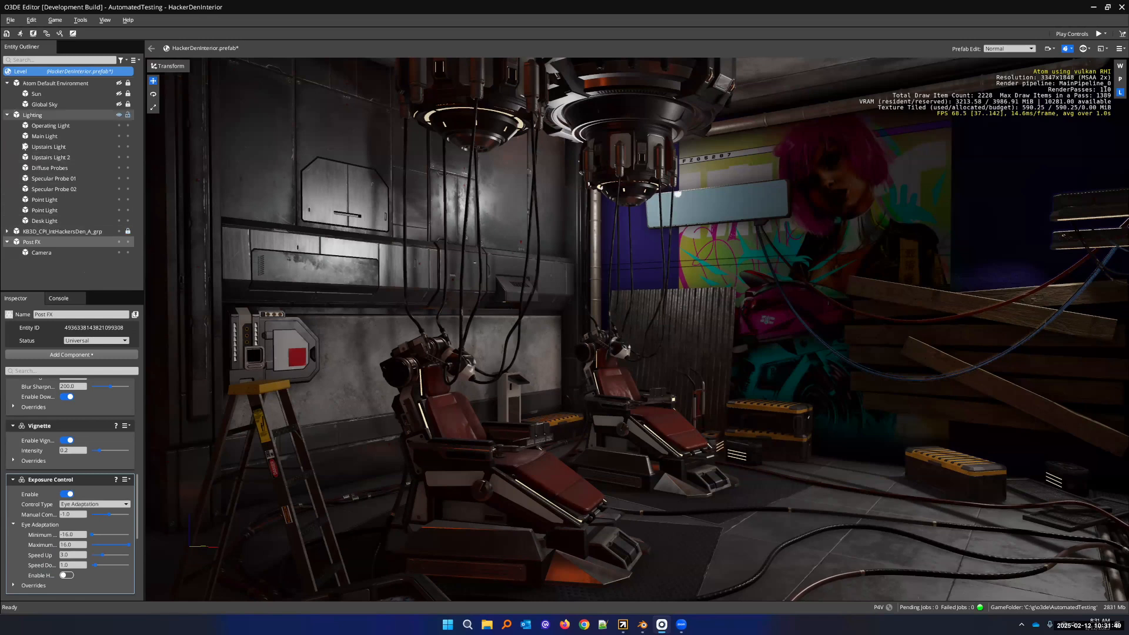
{"action": "left_click", "coordinate": [7, 241]}
Select the Operating Light and Main Light entities in turn and move the camera closer to the red operating chairs
{"action": "left_click", "coordinate": [32, 115]}
{"action": "left_click", "coordinate": [64, 127]}
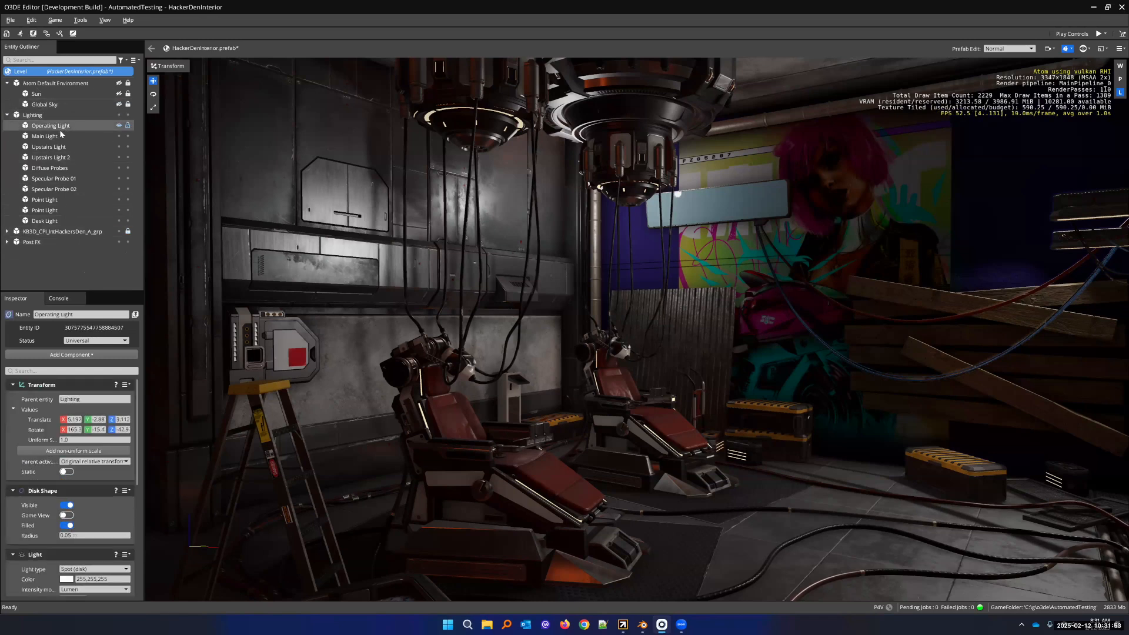
{"action": "left_click", "coordinate": [91, 137]}
{"action": "right_click_drag", "start_coordinate": [422, 291], "coordinate": [450, 301]}
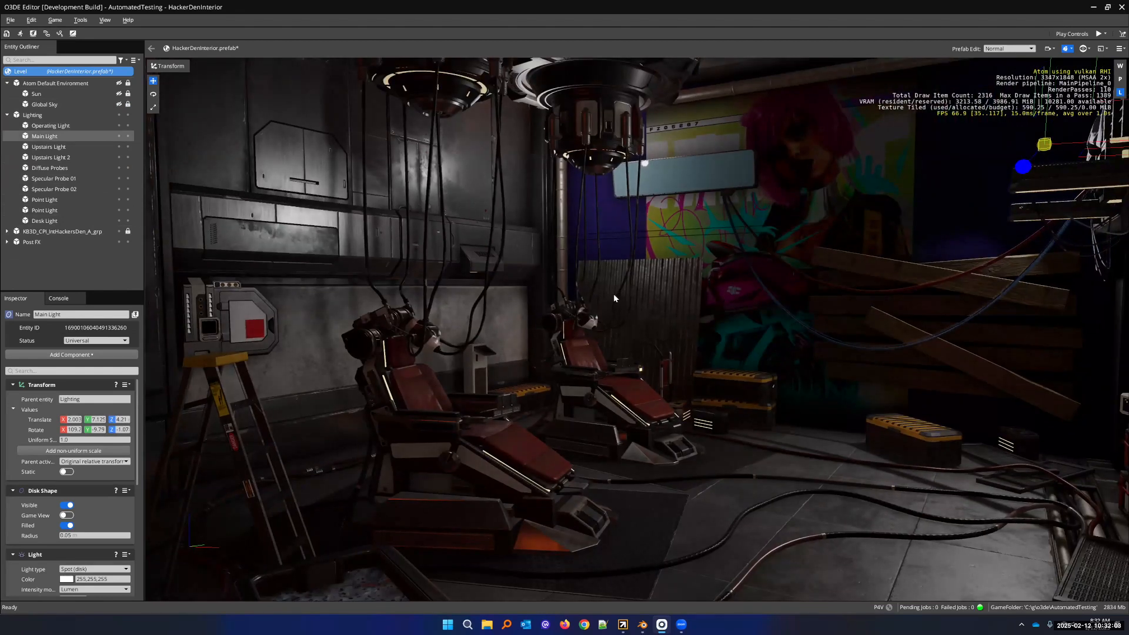
{"action": "key", "text": "w"}
{"action": "right_click_drag", "start_coordinate": [450, 301], "coordinate": [456, 406]}
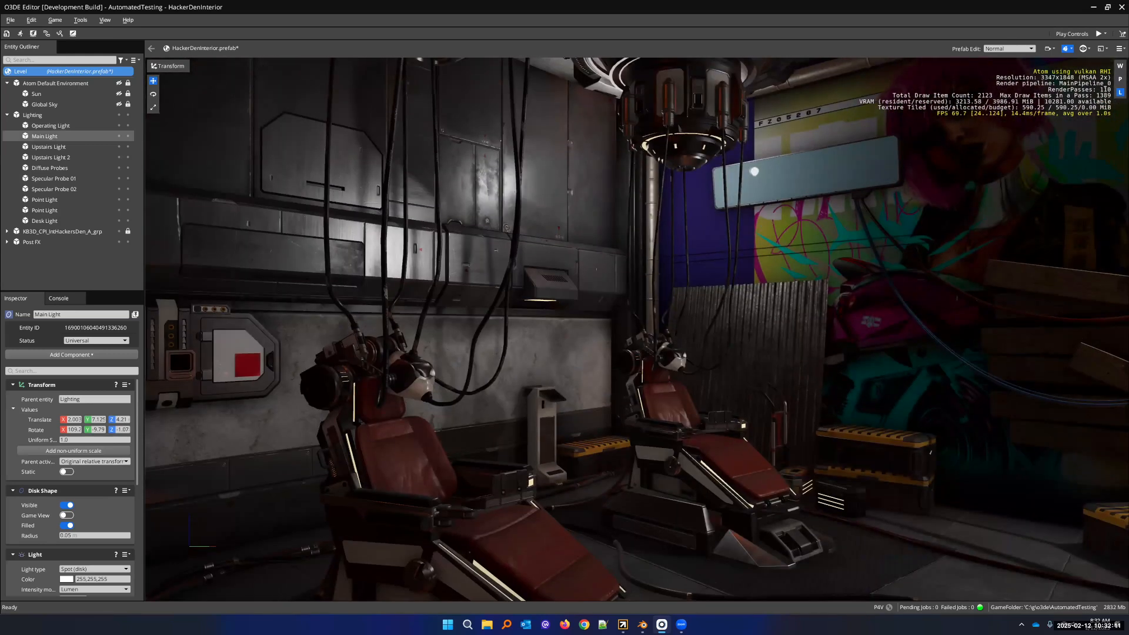
{"action": "right_click_drag", "start_coordinate": [567, 306], "coordinate": [546, 325]}
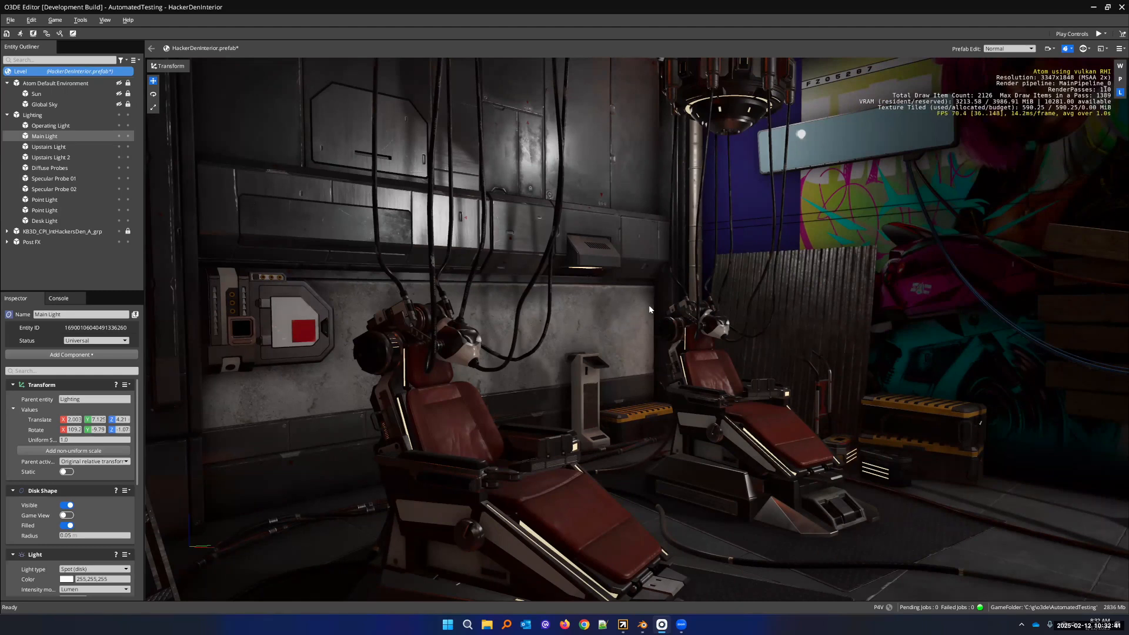
{"action": "right_click_drag", "start_coordinate": [636, 329], "coordinate": [882, 171]}
{"action": "right_click_drag", "start_coordinate": [712, 241], "coordinate": [594, 294]}
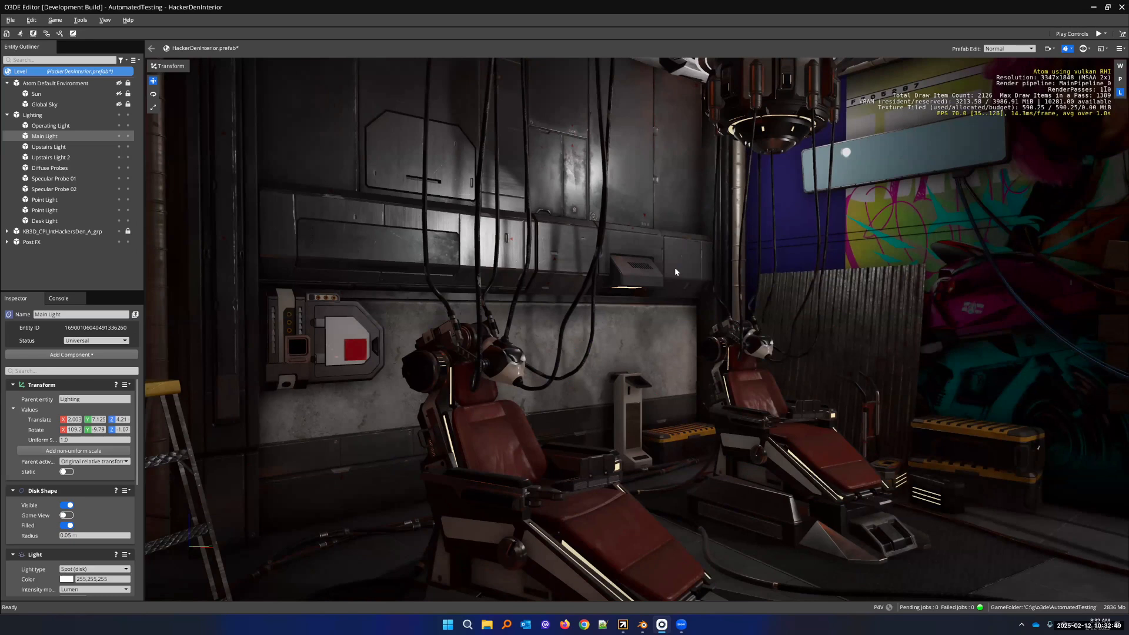
Fly the camera to the curtained scanner bed area to examine it, and return to the view of the operating chairs
{"action": "right_click_drag", "start_coordinate": [669, 290], "coordinate": [331, 286]}
{"action": "key", "text": "s"}
{"action": "key", "text": "w"}
{"action": "mouse_move", "coordinate": [780, 321]}
{"action": "right_mouse_down"}
{"action": "mouse_move", "coordinate": [823, 321]}
{"action": "mouse_move", "coordinate": [779, 321]}
{"action": "right_mouse_up"}
{"action": "key", "text": "s"}
{"action": "key", "text": "d"}
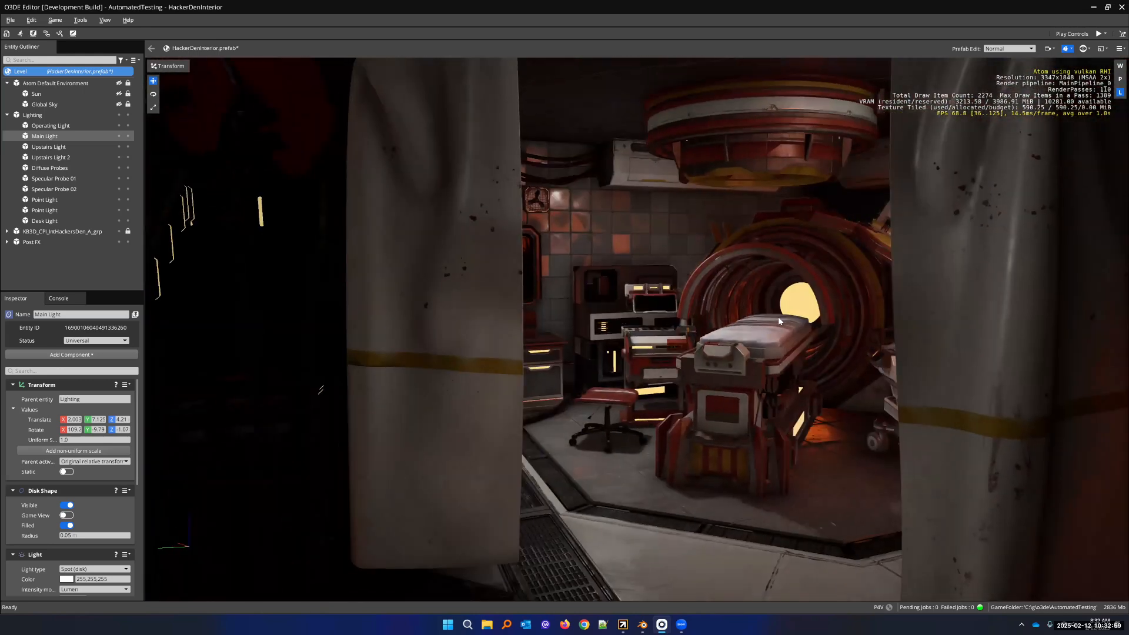
{"action": "right_click_drag", "start_coordinate": [799, 246], "coordinate": [174, 121]}
{"action": "key", "text": "s"}
{"action": "key", "text": "w"}
{"action": "key", "text": "w"}
{"action": "key", "text": "s"}
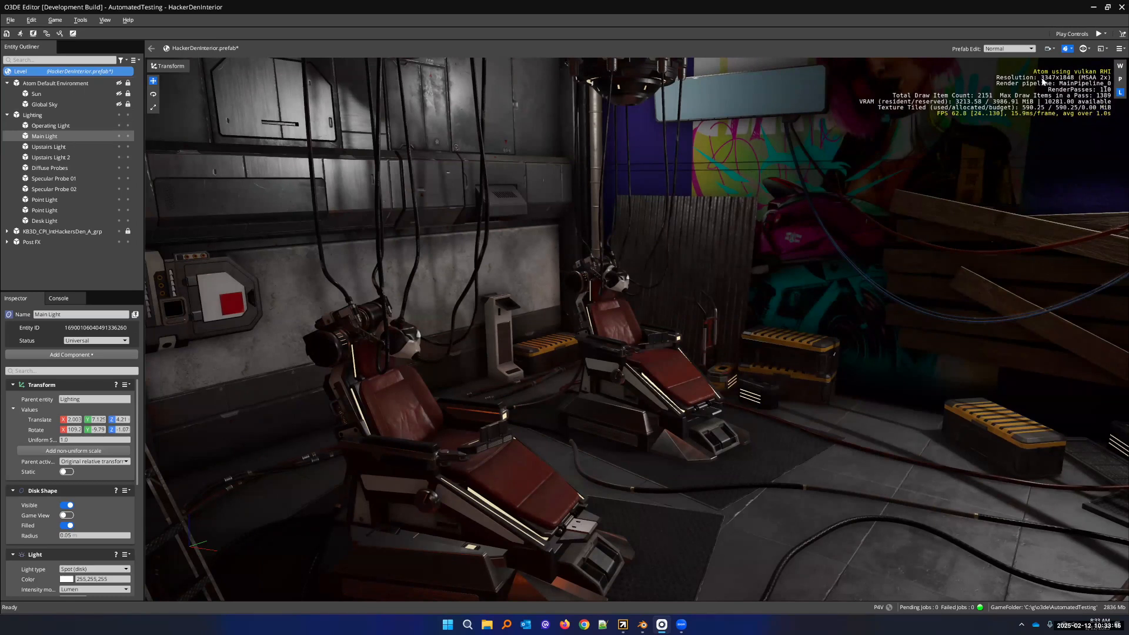
Turn on the viewport helpers and turn the camera to the Main Light gizmo beside the upper gallery
{"action": "left_click", "coordinate": [1067, 48]}
{"action": "left_click", "coordinate": [1021, 84]}
{"action": "right_click_drag", "start_coordinate": [449, 255], "coordinate": [582, 214]}
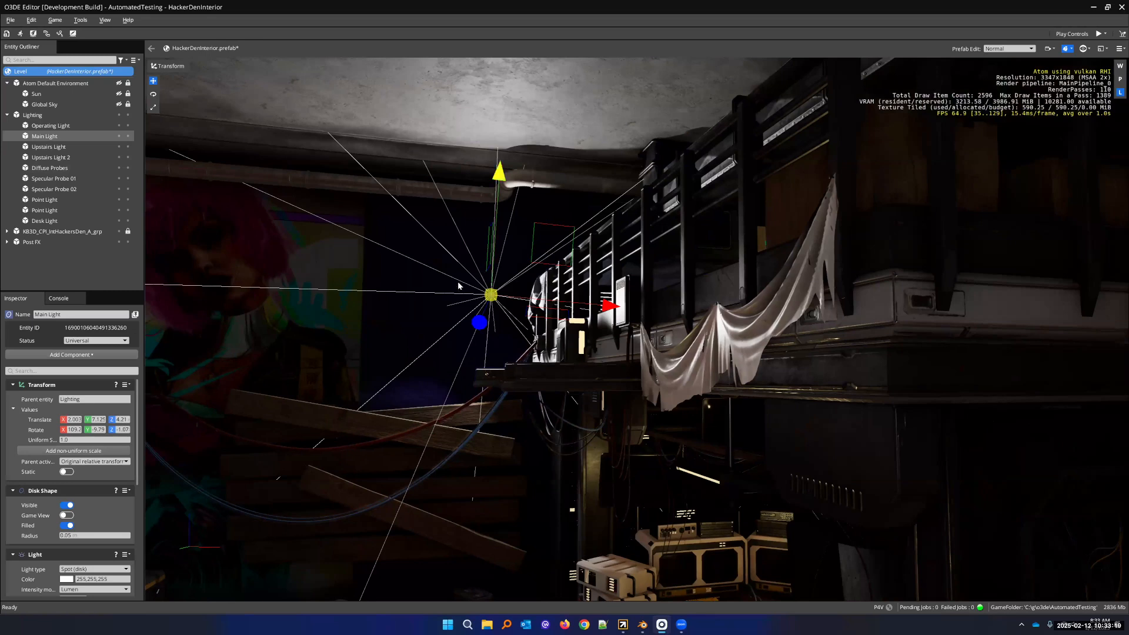
{"action": "right_click_drag", "start_coordinate": [538, 259], "coordinate": [601, 219]}
Hide all entities in the Lighting group except Main Light, and view the operating chairs lit by it alone
{"action": "left_click", "coordinate": [119, 115]}
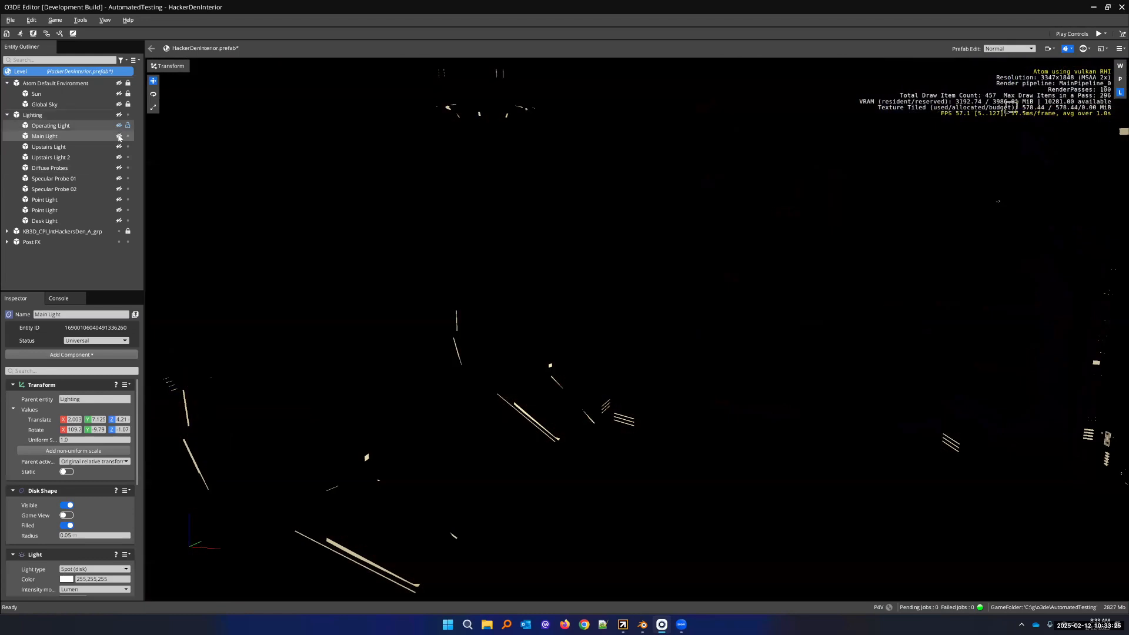
{"action": "right_click_drag", "start_coordinate": [537, 237], "coordinate": [552, 216]}
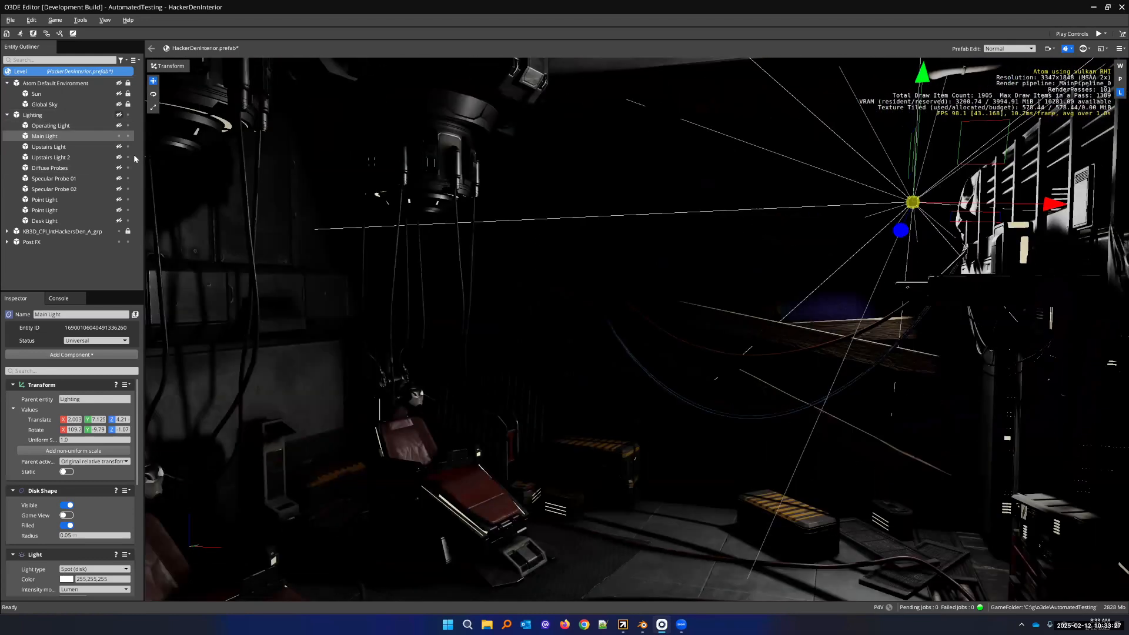
{"action": "left_click", "coordinate": [119, 136]}
{"action": "left_click", "coordinate": [119, 137]}
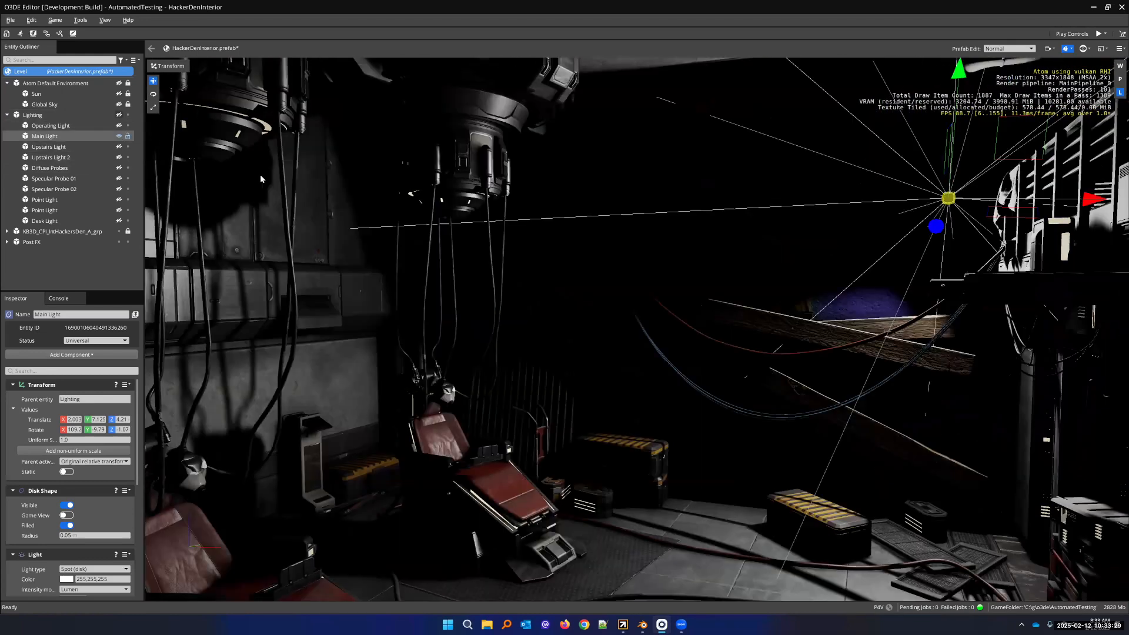
{"action": "right_click_drag", "start_coordinate": [535, 247], "coordinate": [470, 241]}
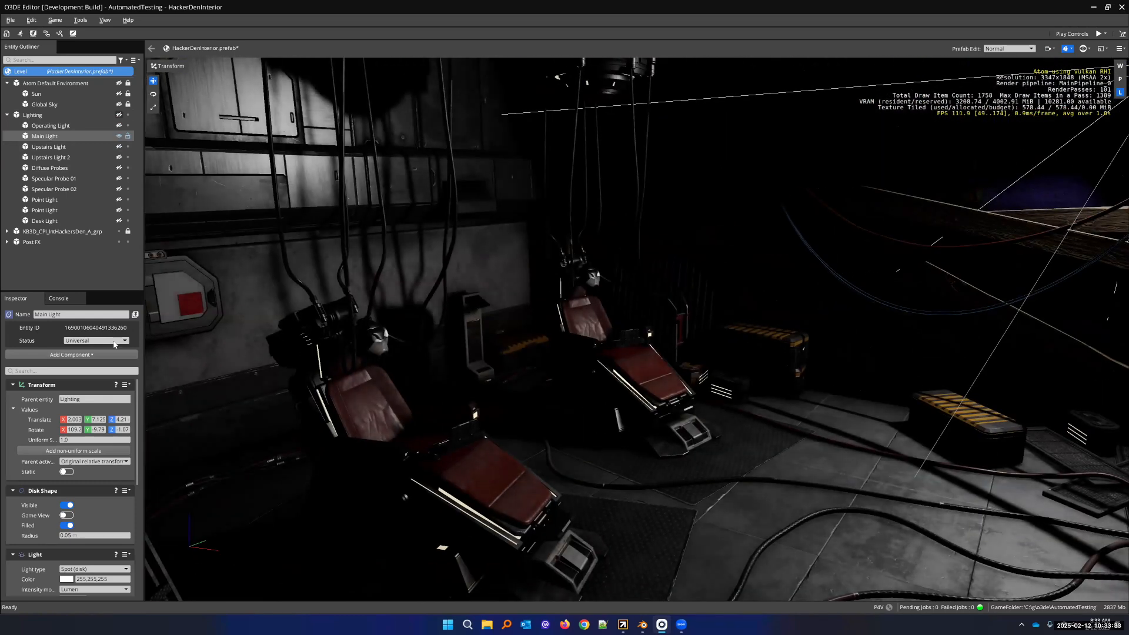
Look through the Main Light's light types, keeping Spot (disk), and review its attenuation, shutter and shadow settings
{"action": "scroll", "coordinate": [47, 464], "scroll_direction": "down", "scroll_amount": 3}
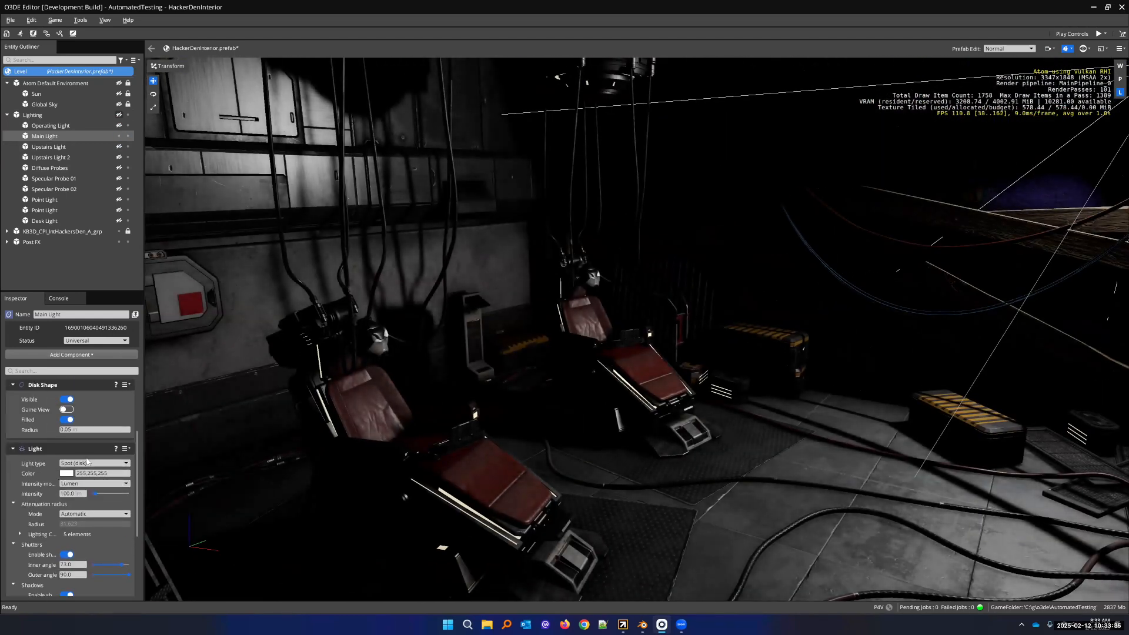
{"action": "left_click", "coordinate": [92, 464]}
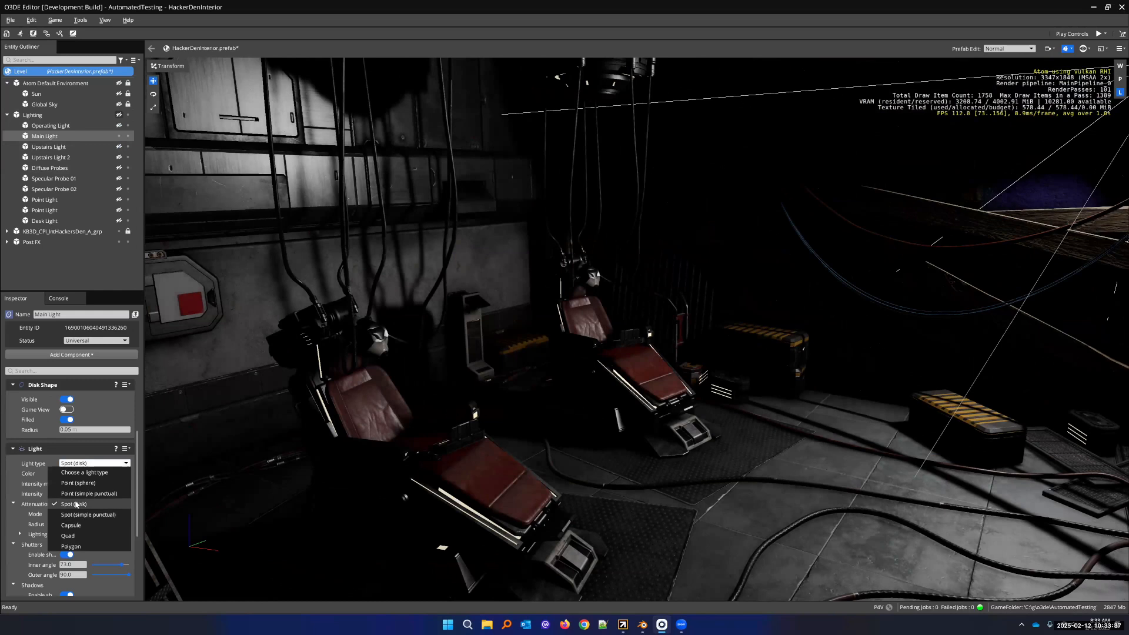
{"action": "left_click", "coordinate": [75, 452]}
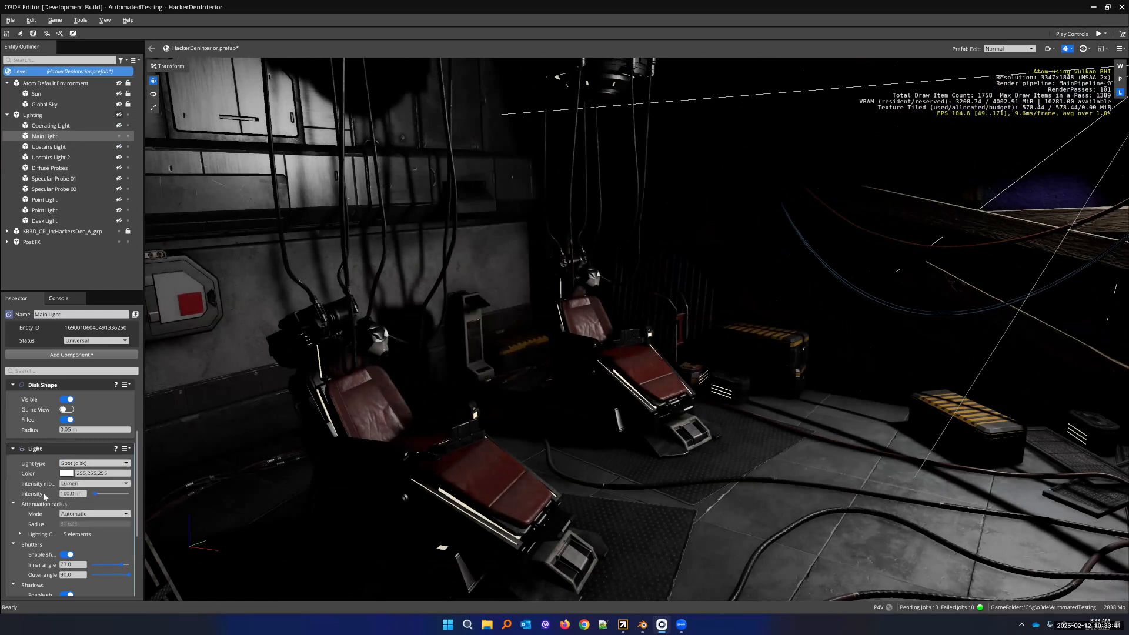
{"action": "scroll", "coordinate": [54, 485], "scroll_direction": "down", "scroll_amount": 1}
{"action": "scroll", "coordinate": [50, 488], "scroll_direction": "down", "scroll_amount": 1}
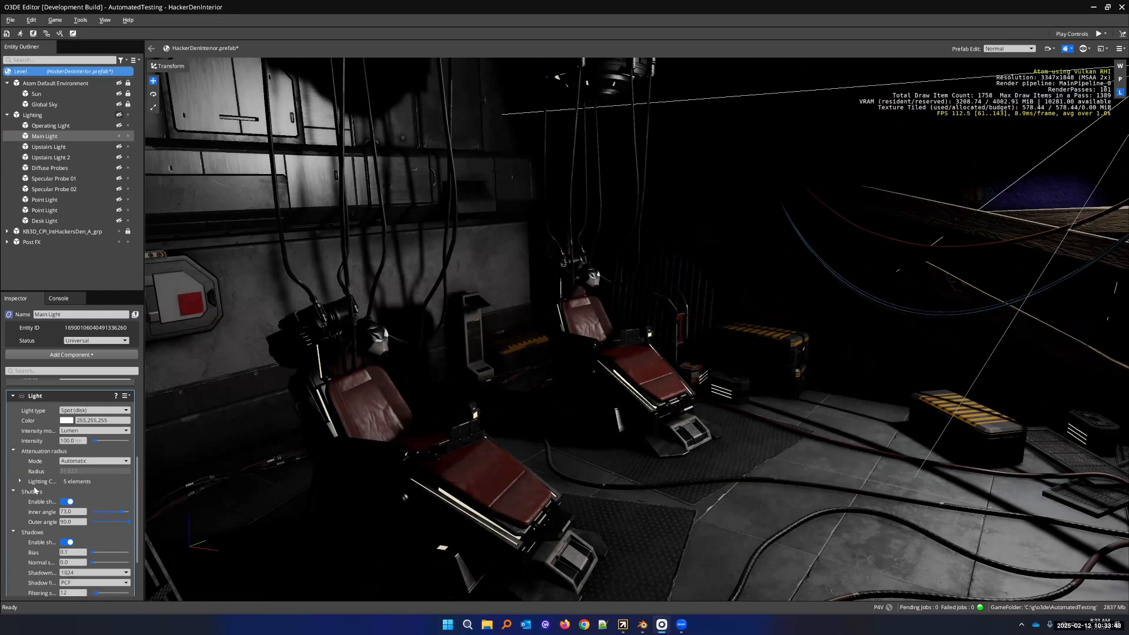
{"action": "scroll", "coordinate": [43, 505], "scroll_direction": "down", "scroll_amount": 1}
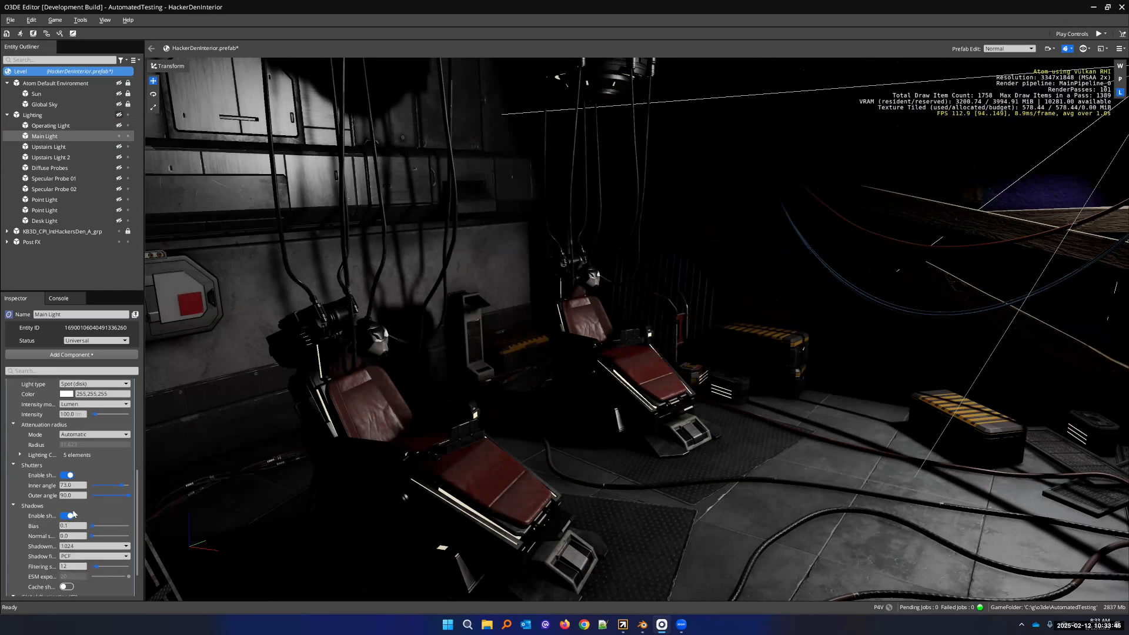
Set the Main Light's shadowmap size to 256 and its shadow filter method to None, and examine the wall shadows up close
{"action": "left_click", "coordinate": [113, 550]}
{"action": "left_click", "coordinate": [96, 553]}
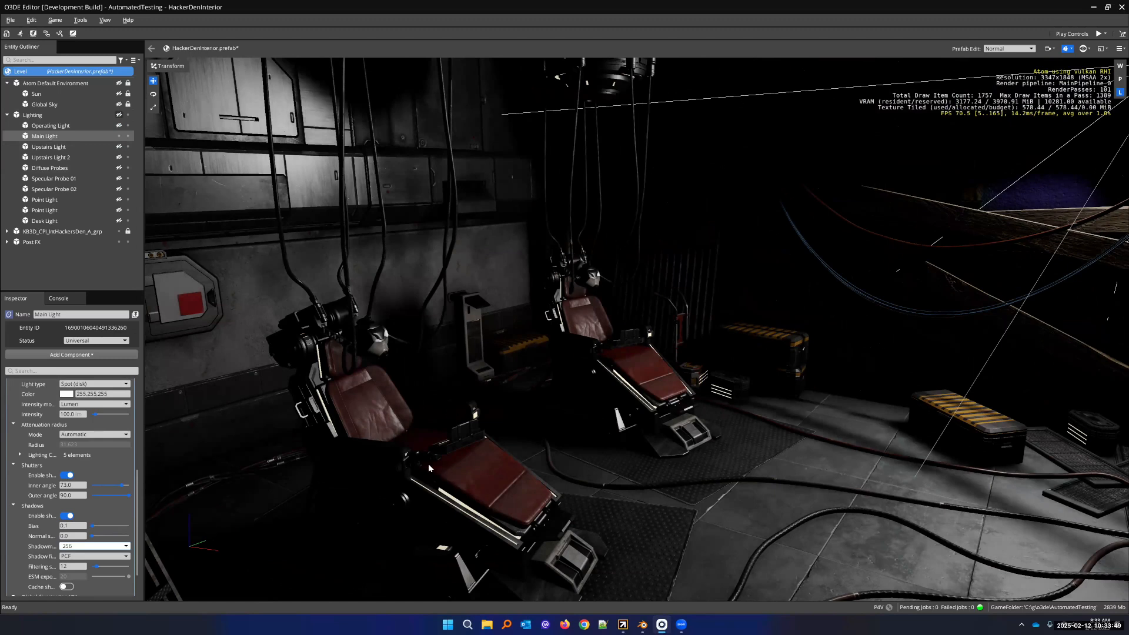
{"action": "left_click", "coordinate": [94, 556]}
{"action": "left_click", "coordinate": [94, 552]}
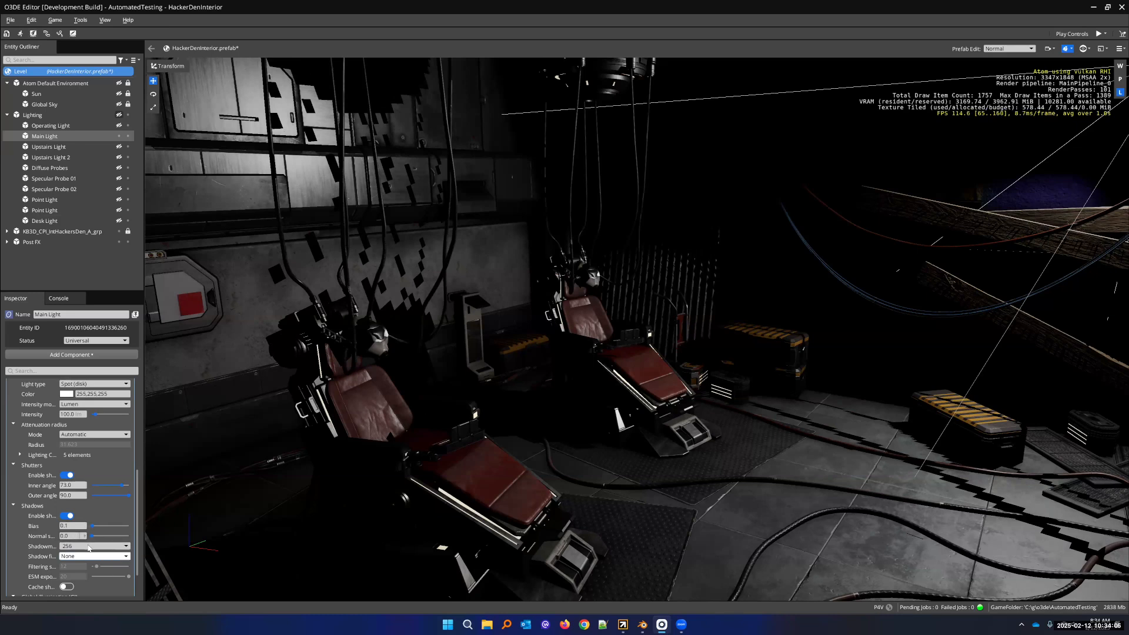
{"action": "right_click_drag", "start_coordinate": [588, 329], "coordinate": [470, 288]}
{"action": "key", "text": "w"}
{"action": "key", "text": "s"}
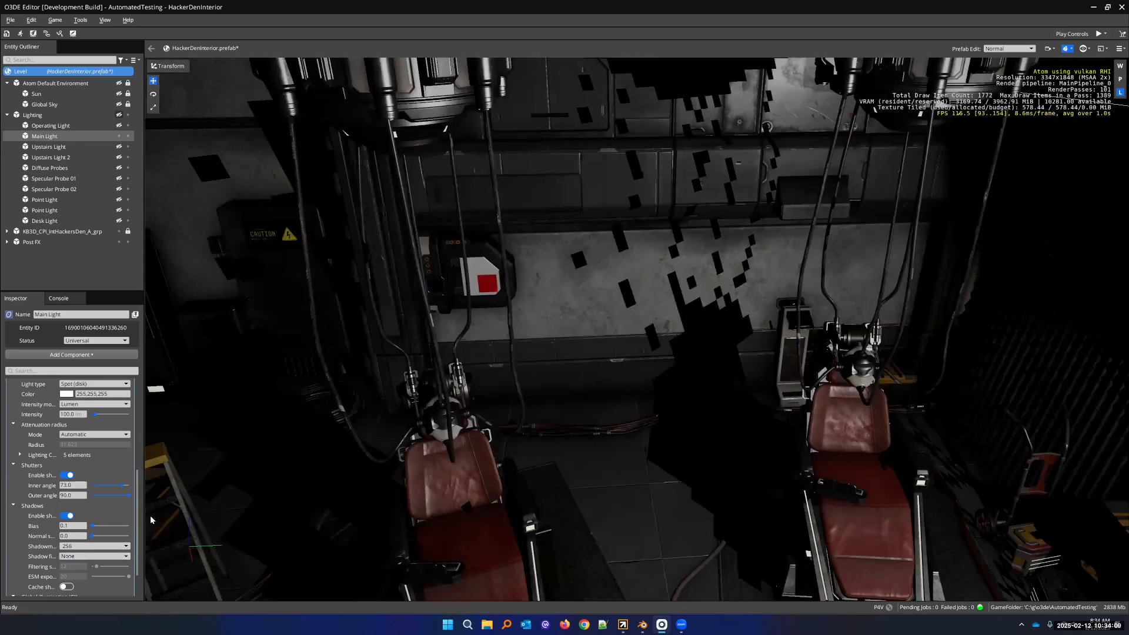
Set the Main Light's shadowmap size to 1024 and its shadow filter method to PCF
{"action": "left_click", "coordinate": [113, 548]}
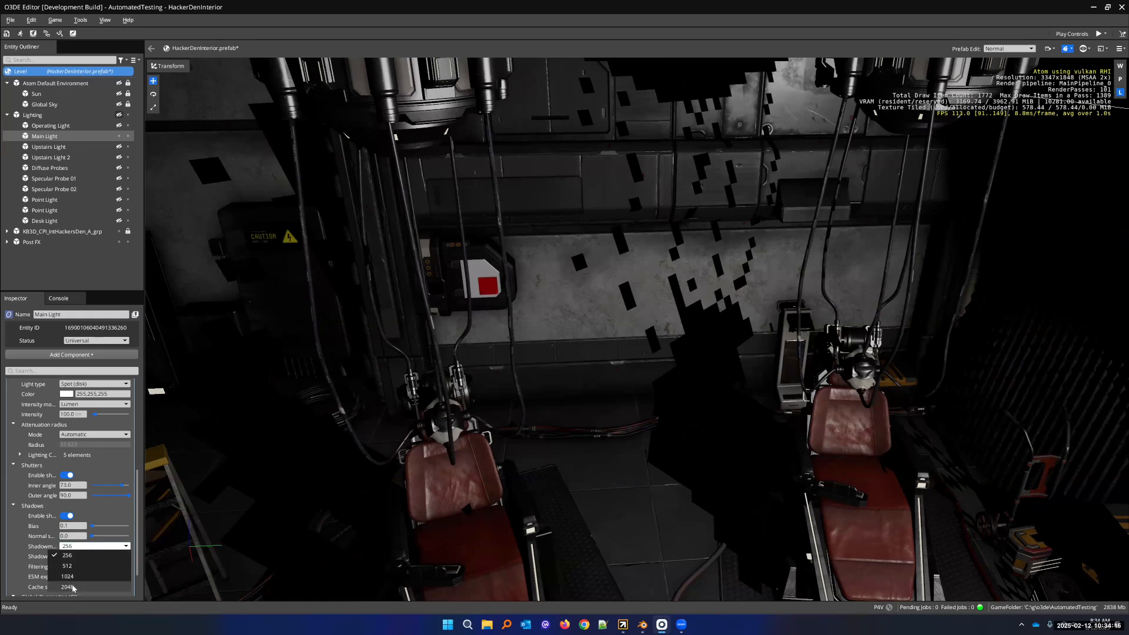
{"action": "left_click", "coordinate": [80, 576]}
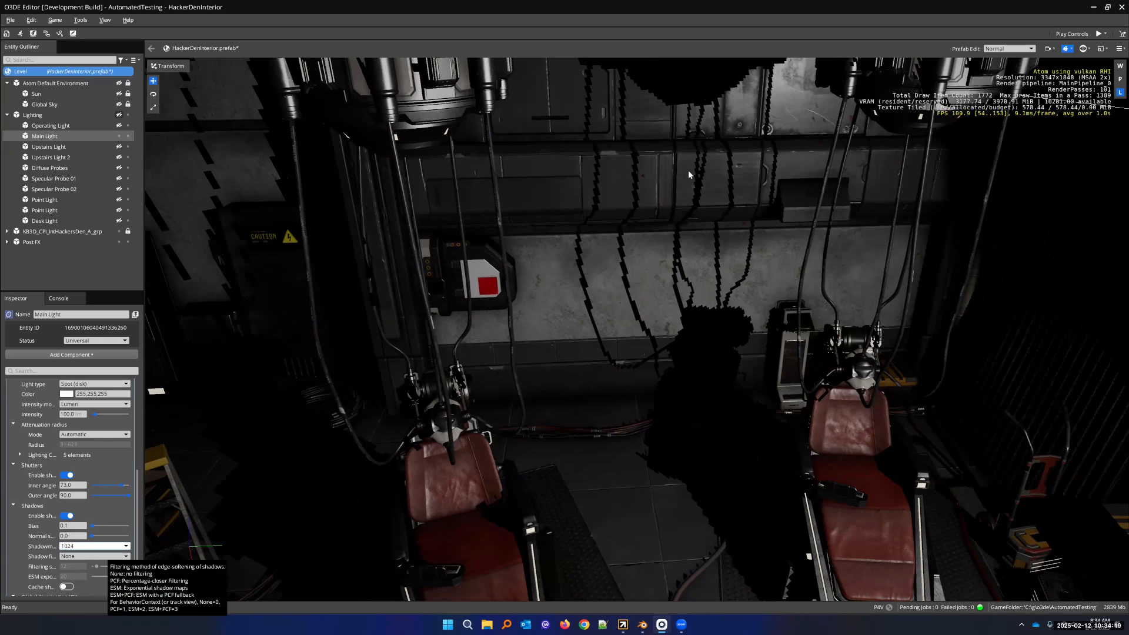
{"action": "right_click_drag", "start_coordinate": [632, 333], "coordinate": [659, 310]}
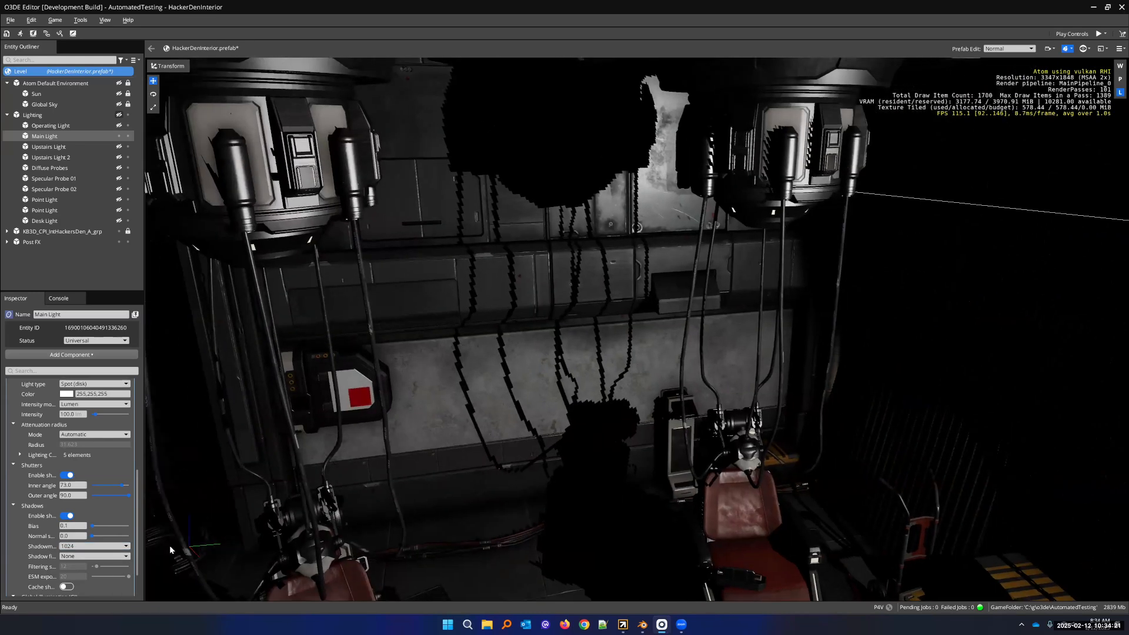
{"action": "left_click", "coordinate": [116, 558]}
{"action": "left_click", "coordinate": [87, 572]}
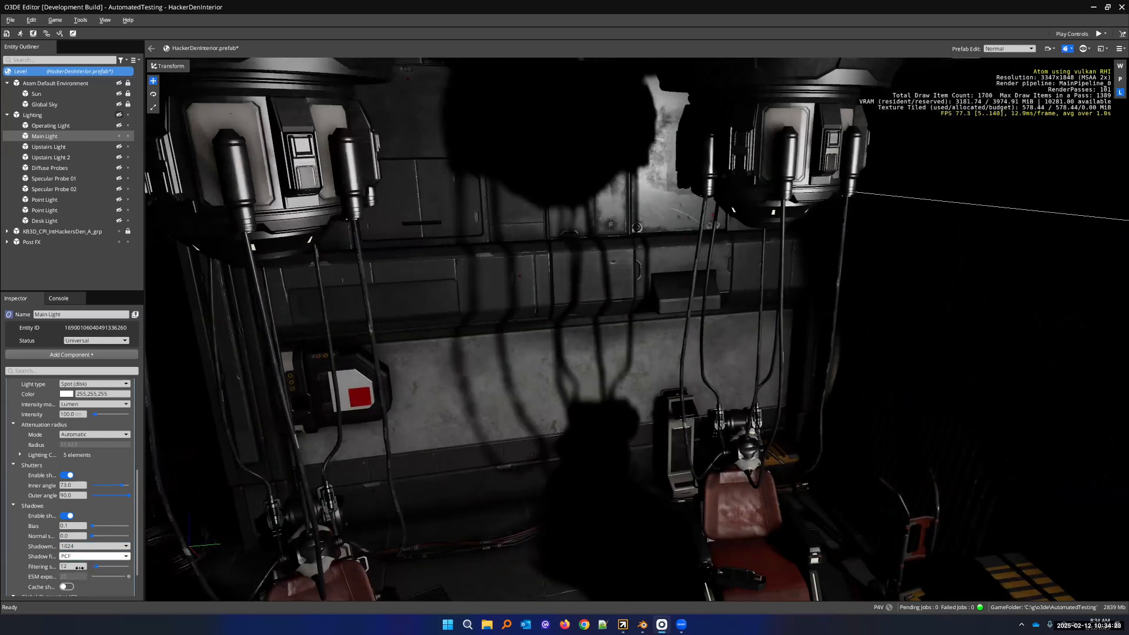
Set the Main Light's shadow filtering sample count to 9 and examine the shadows behind the chairs
{"action": "left_click", "coordinate": [87, 566]}
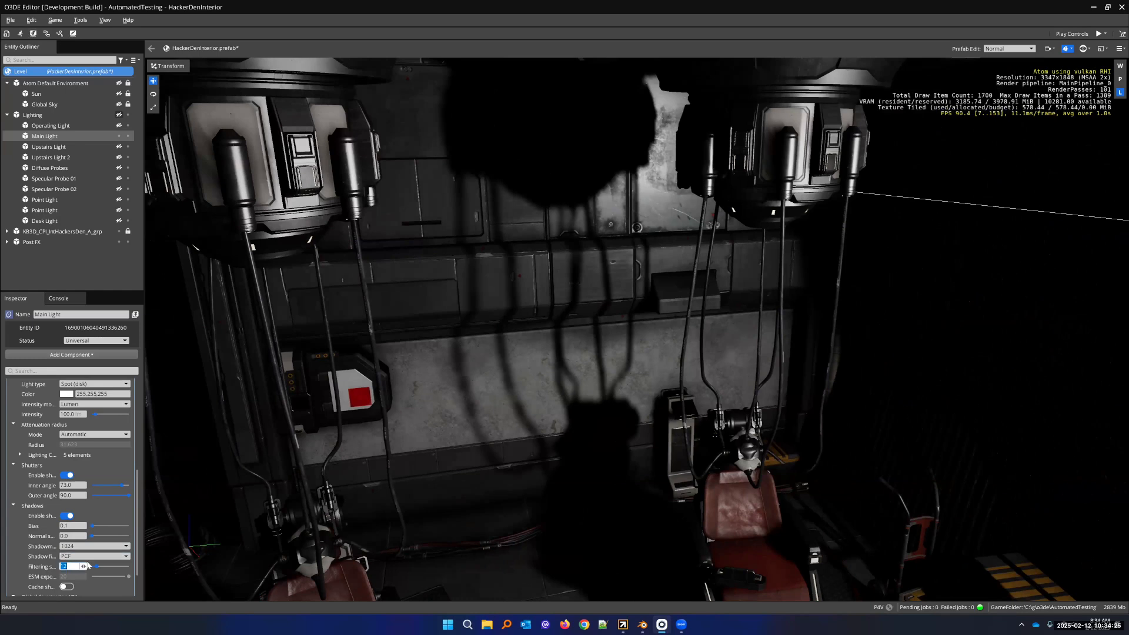
{"action": "type", "text": "9"}
{"action": "key", "text": "Return"}
{"action": "left_click", "coordinate": [67, 563]}
{"action": "right_click_drag", "start_coordinate": [522, 351], "coordinate": [520, 247]}
{"action": "key", "text": "w"}
{"action": "key", "text": "s"}
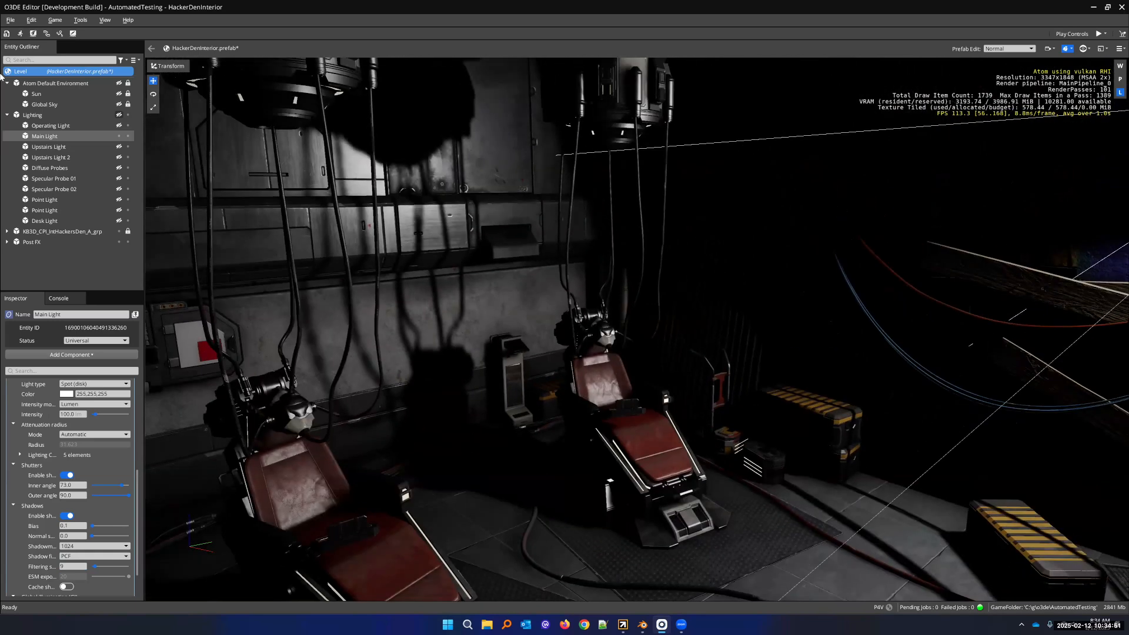
Show the Diffuse Probes entity, then hide and show it again to compare the indirect light around the room
{"action": "left_click", "coordinate": [118, 168]}
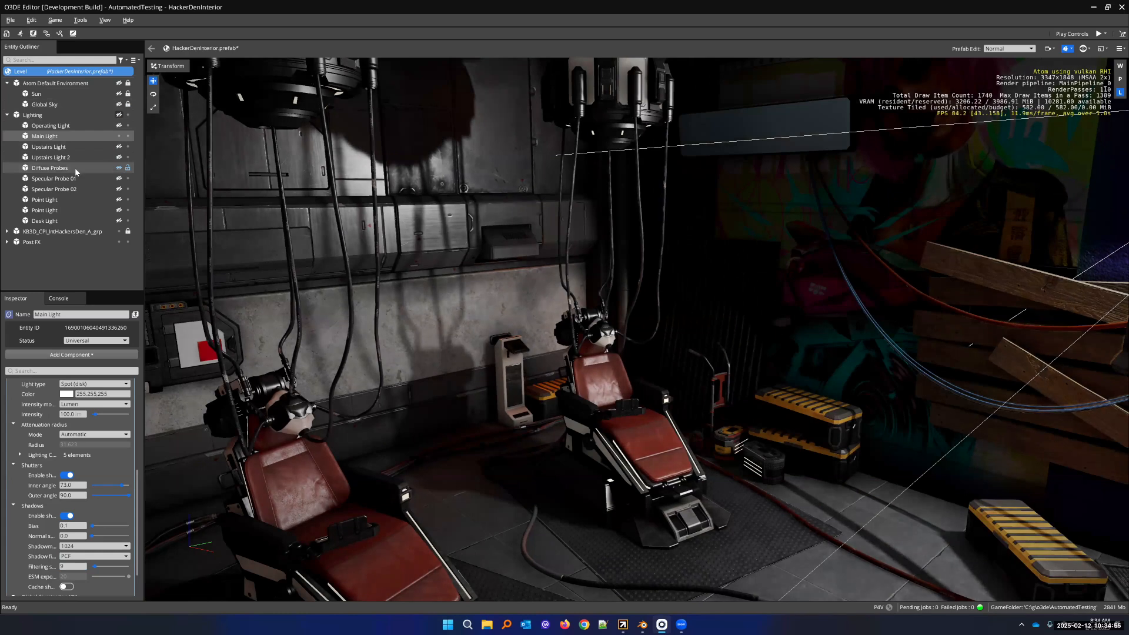
{"action": "left_click", "coordinate": [118, 169]}
{"action": "right_click_drag", "start_coordinate": [329, 260], "coordinate": [482, 308]}
{"action": "key", "text": "s"}
{"action": "key", "text": "w"}
{"action": "key", "text": "s"}
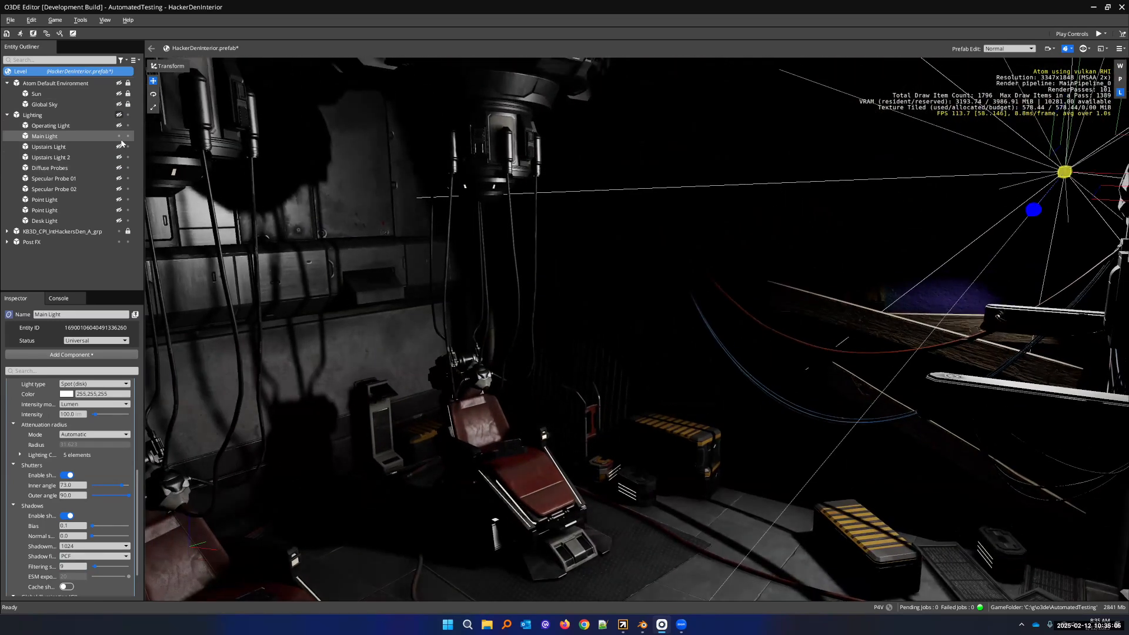
{"action": "left_click", "coordinate": [118, 168]}
{"action": "key", "text": "z"}
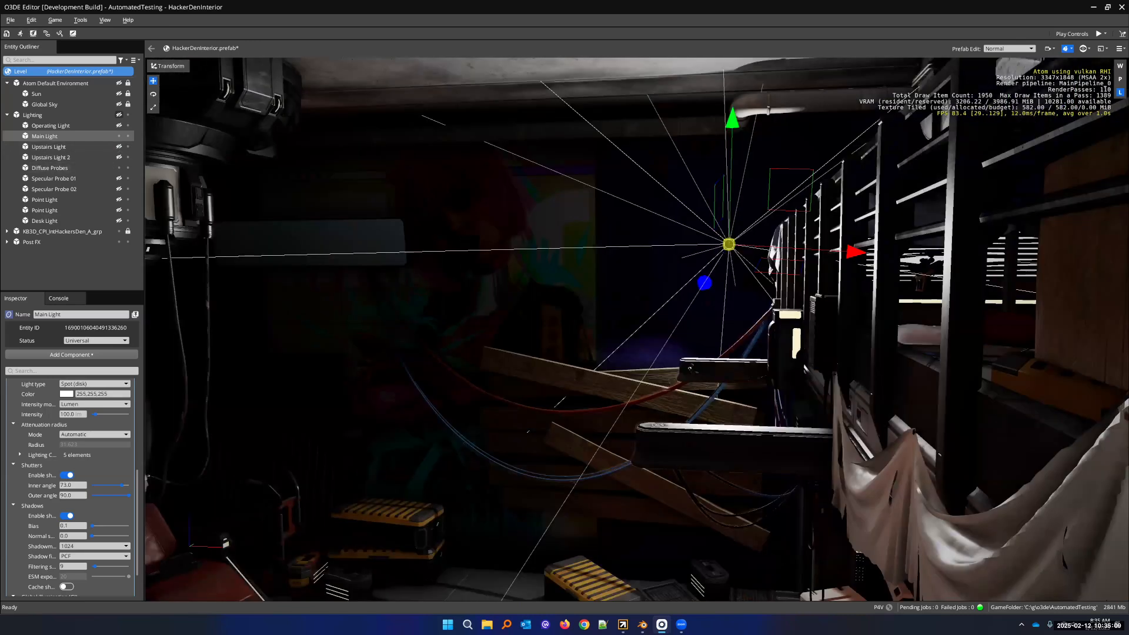
{"action": "right_click_drag", "start_coordinate": [353, 277], "coordinate": [223, 297]}
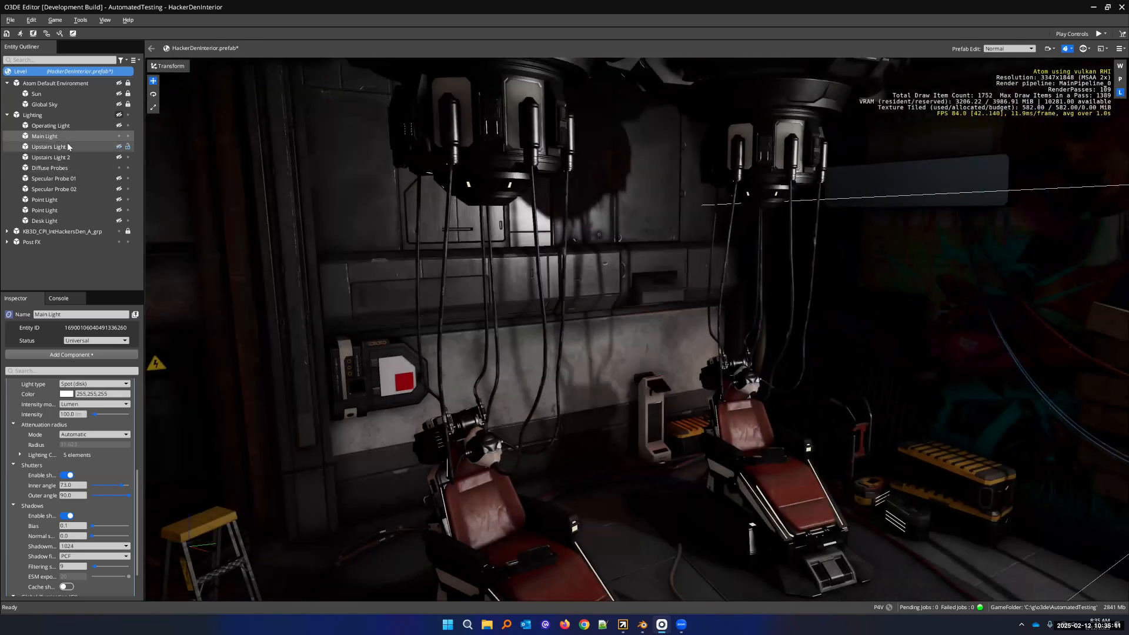
Select Diffuse Probes, start editing its Axis Aligned Box Shape, and view the box from outside the room
{"action": "left_click", "coordinate": [68, 167]}
{"action": "scroll", "coordinate": [44, 431], "scroll_direction": "up", "scroll_amount": 3}
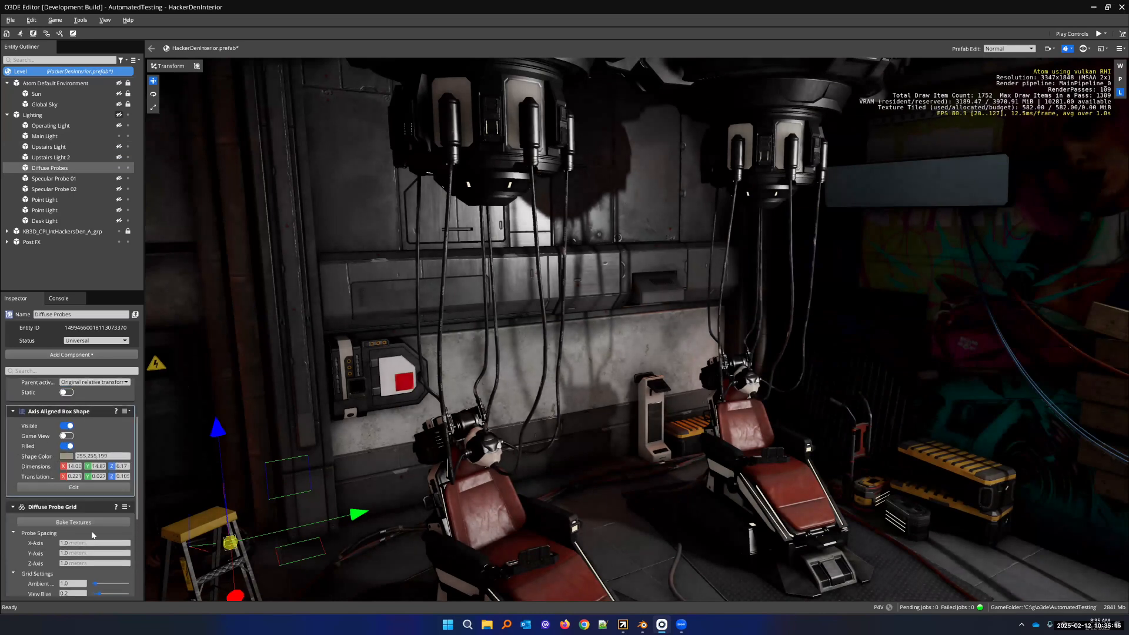
{"action": "left_click", "coordinate": [69, 487]}
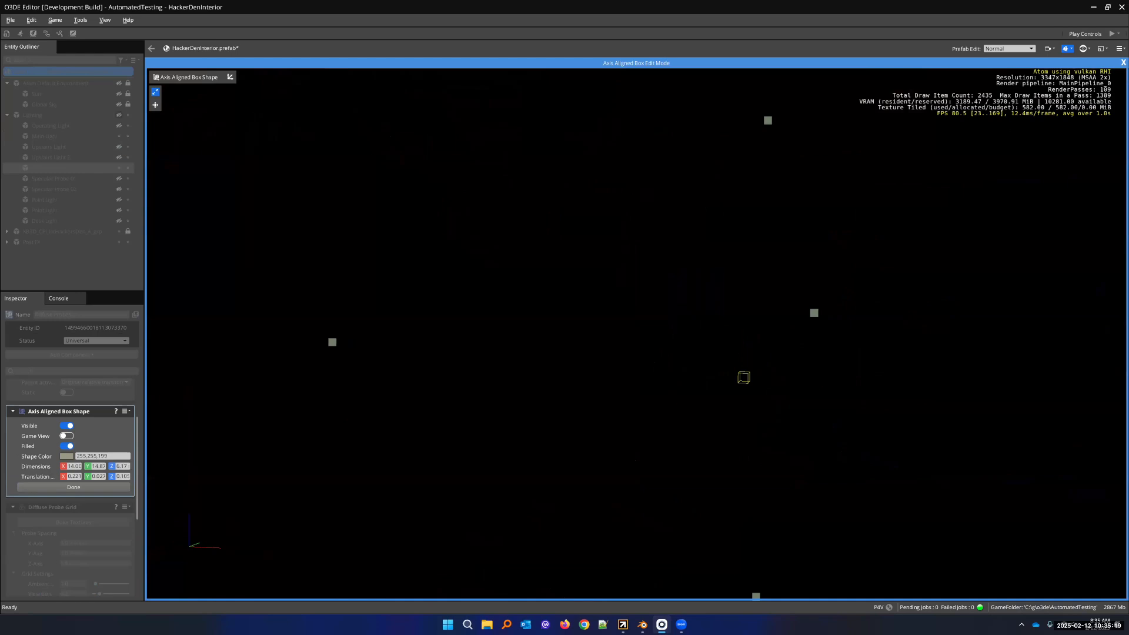
{"action": "key", "text": "s"}
{"action": "right_click_drag", "start_coordinate": [636, 333], "coordinate": [638, 420]}
{"action": "key", "text": "a"}
{"action": "right_click_drag", "start_coordinate": [547, 320], "coordinate": [591, 320]}
{"action": "right_click_drag", "start_coordinate": [678, 353], "coordinate": [676, 322]}
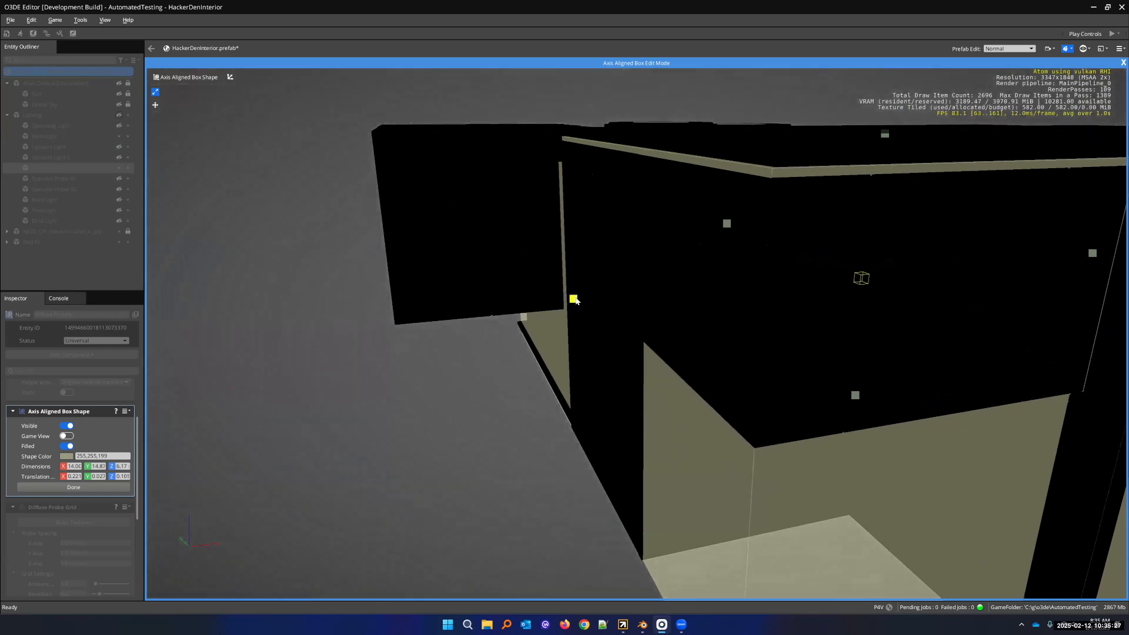
Resize the Diffuse Probes box slightly to an X dimension of about 14.02, finish editing, and return to the chairs
{"action": "mouse_move", "coordinate": [565, 302]}
{"action": "left_mouse_down"}
{"action": "mouse_move", "coordinate": [507, 307]}
{"action": "mouse_move", "coordinate": [574, 300]}
{"action": "mouse_move", "coordinate": [500, 308]}
{"action": "mouse_move", "coordinate": [574, 299]}
{"action": "left_mouse_up"}
{"action": "right_click_drag", "start_coordinate": [673, 353], "coordinate": [626, 360]}
{"action": "key", "text": "w"}
{"action": "key", "text": "w"}
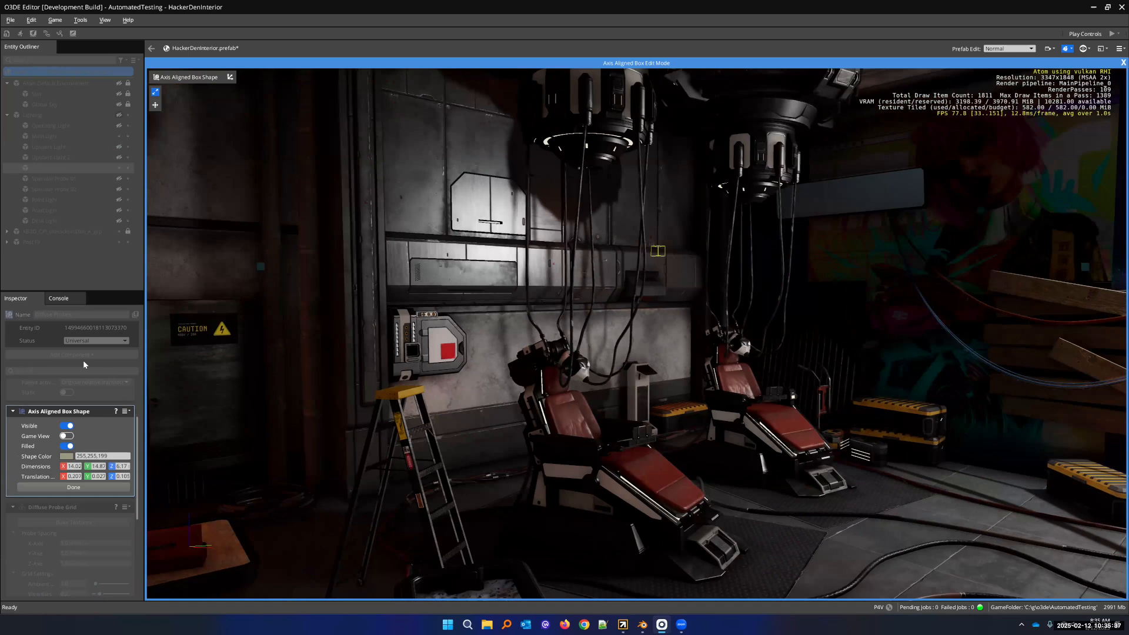
{"action": "left_click", "coordinate": [73, 487]}
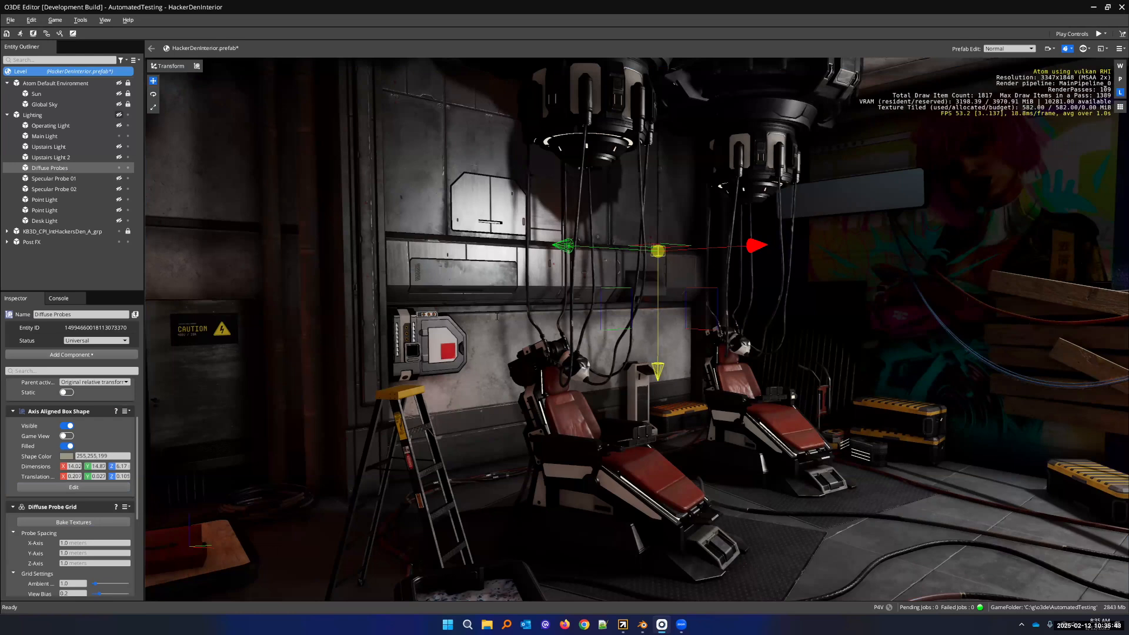
Review the Diffuse Probe Grid's spacing and grid settings, and toggle Diffuse Probes off and on to compare the lighting
{"action": "scroll", "coordinate": [29, 470], "scroll_direction": "down", "scroll_amount": 3}
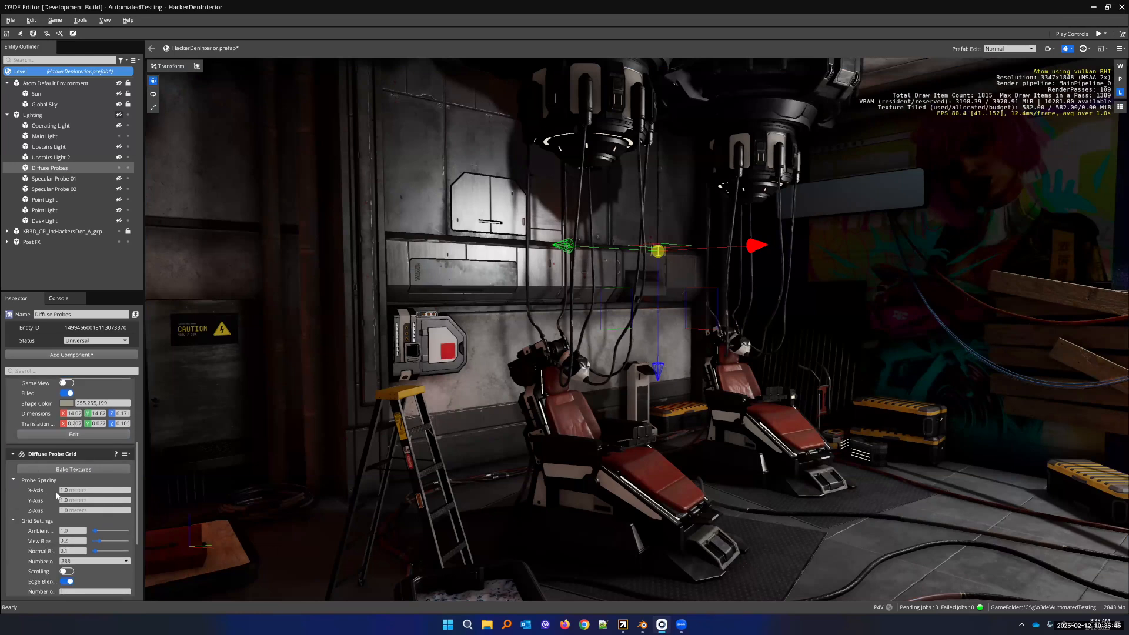
{"action": "scroll", "coordinate": [83, 470], "scroll_direction": "down", "scroll_amount": 1}
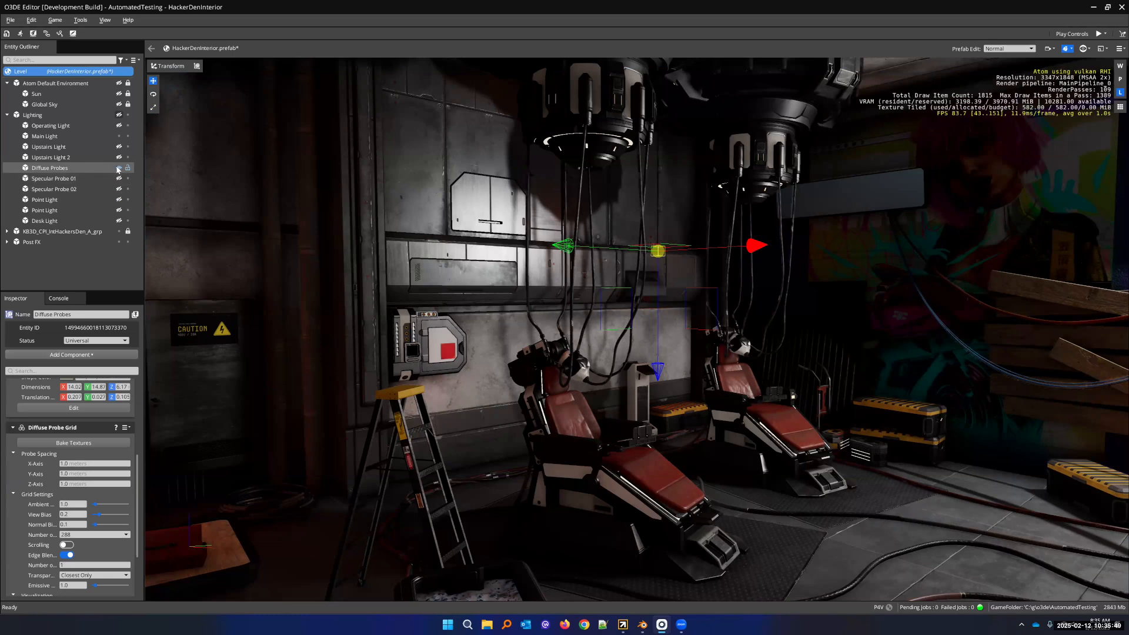
{"action": "right_click_drag", "start_coordinate": [529, 330], "coordinate": [682, 294]}
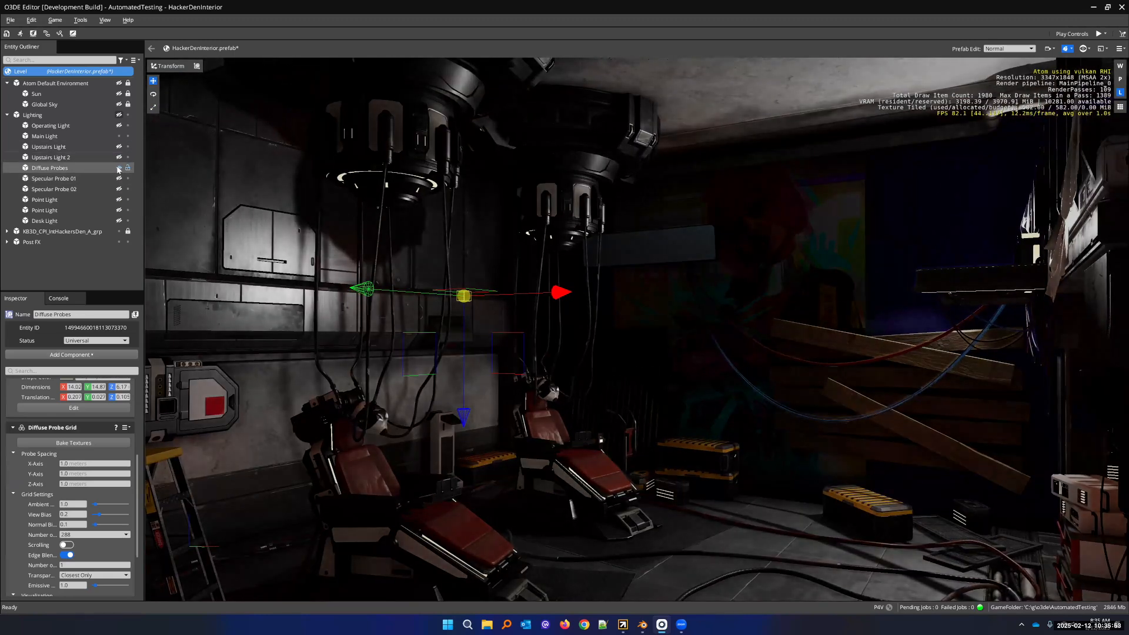
{"action": "left_click", "coordinate": [118, 168]}
{"action": "left_click", "coordinate": [118, 168]}
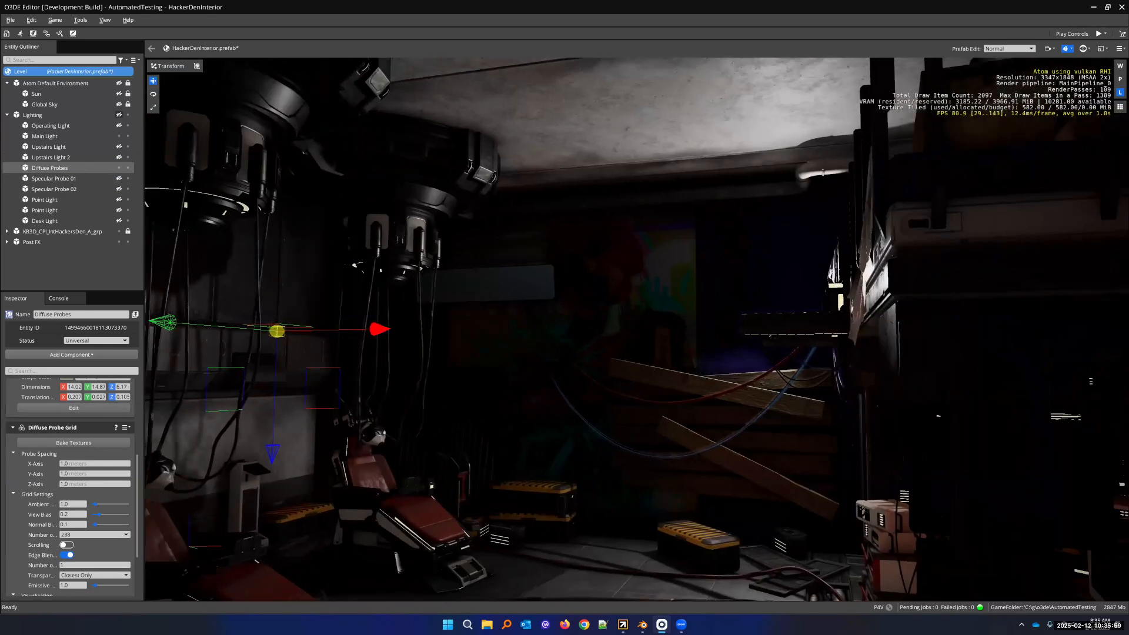
Move the camera close to the red operating chairs to examine their indirect lighting from the Diffuse Probes
{"action": "double_click", "coordinate": [61, 169]}
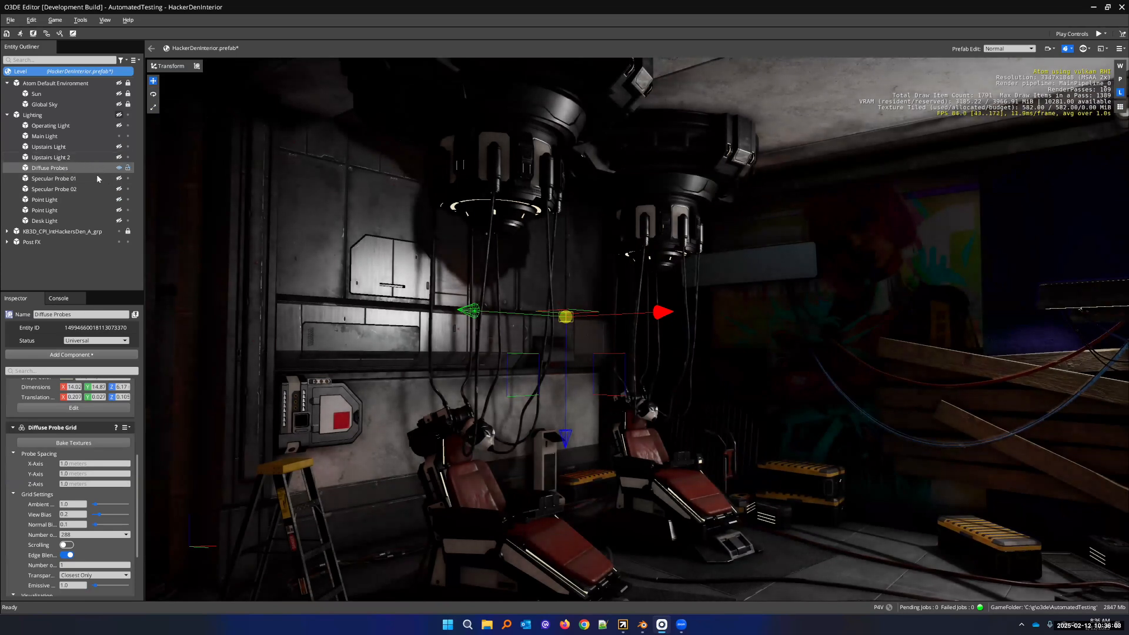
{"action": "right_click_drag", "start_coordinate": [376, 283], "coordinate": [265, 455]}
{"action": "key", "text": "w"}
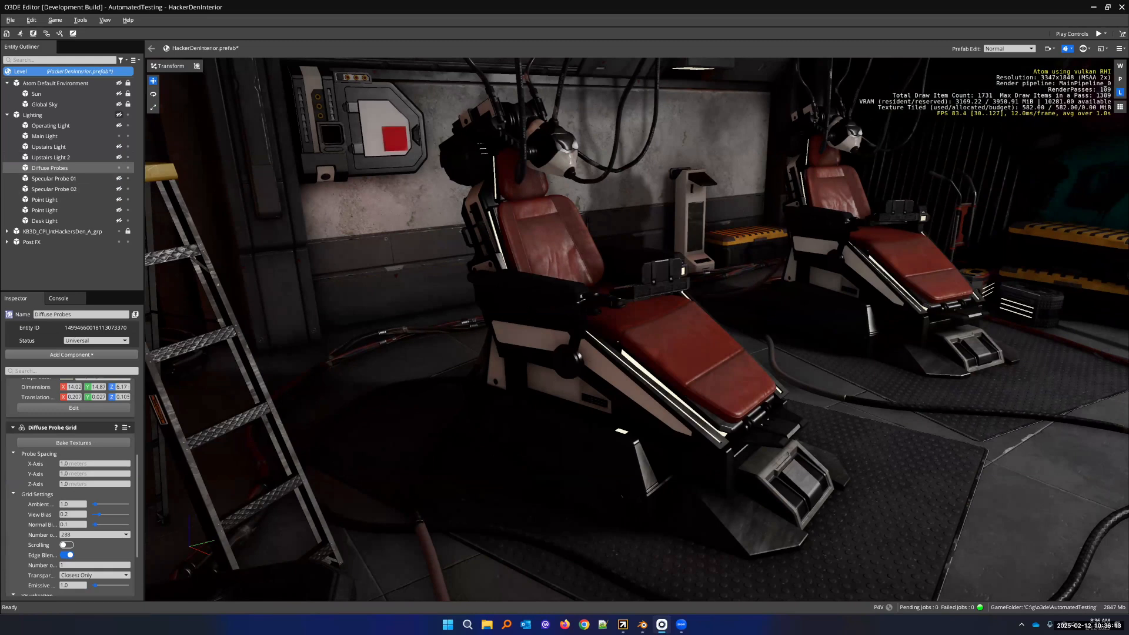
{"action": "right_click_drag", "start_coordinate": [559, 304], "coordinate": [571, 276]}
{"action": "right_click_drag", "start_coordinate": [388, 256], "coordinate": [368, 278]}
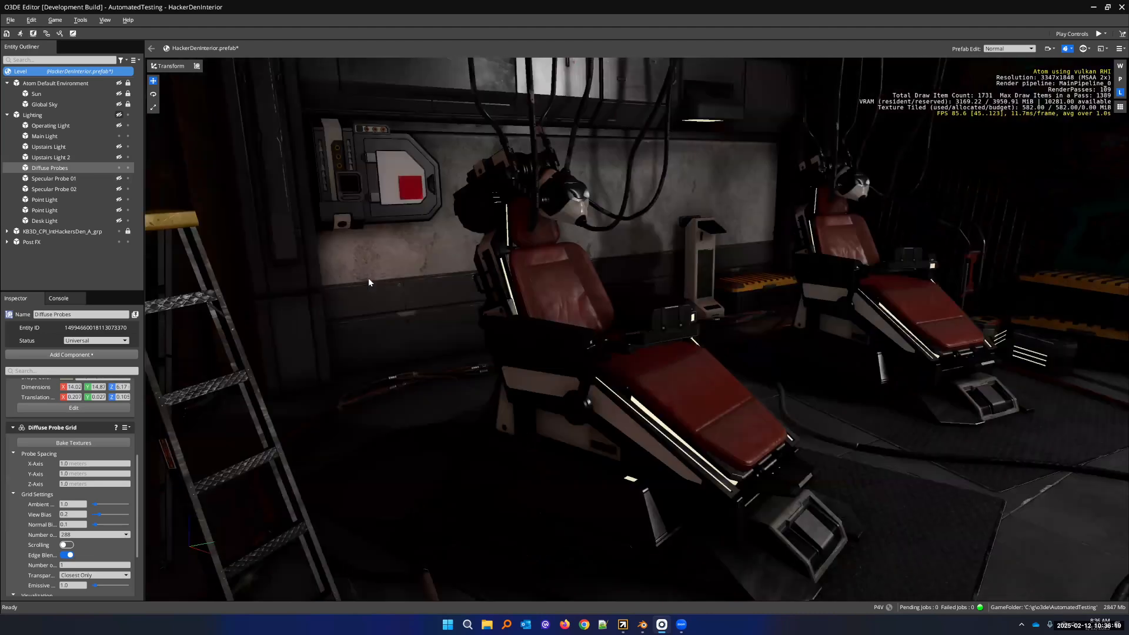
Select Main Light and examine the shaded areas around the red operating chairs
{"action": "double_click", "coordinate": [44, 136]}
{"action": "right_click_drag", "start_coordinate": [565, 294], "coordinate": [476, 306]}
{"action": "right_click_drag", "start_coordinate": [541, 393], "coordinate": [569, 388]}
{"action": "key", "text": "s"}
{"action": "key", "text": "s"}
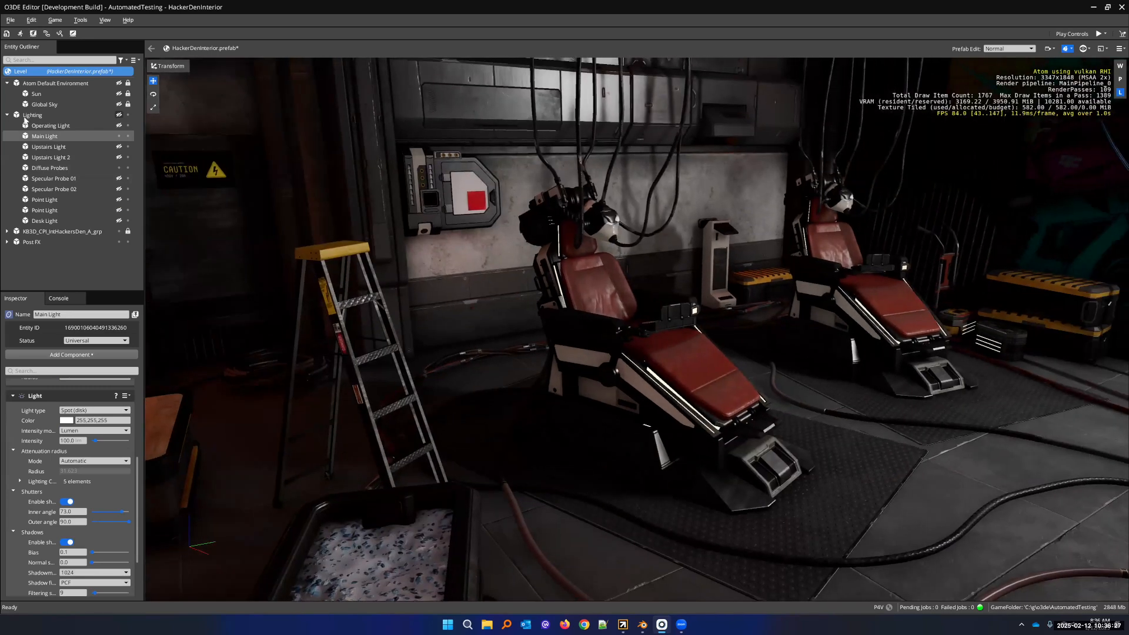
{"action": "key", "text": "w"}
{"action": "right_click_drag", "start_coordinate": [411, 294], "coordinate": [382, 302]}
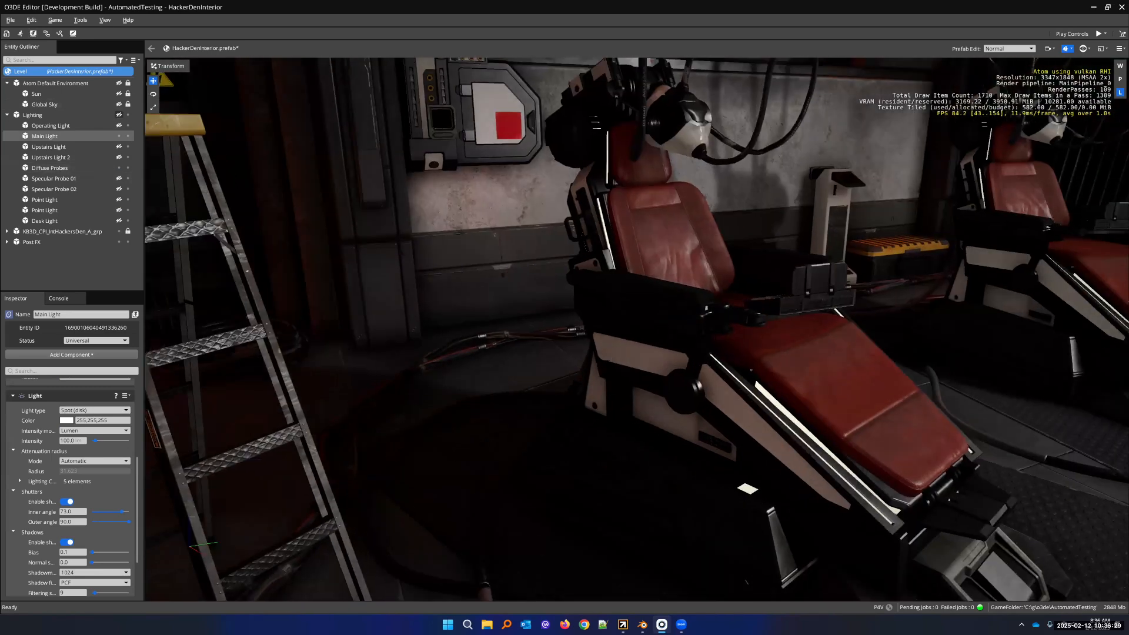
Make Specular Probe 01 visible and view its reflections on both operating chairs
{"action": "left_click", "coordinate": [120, 178]}
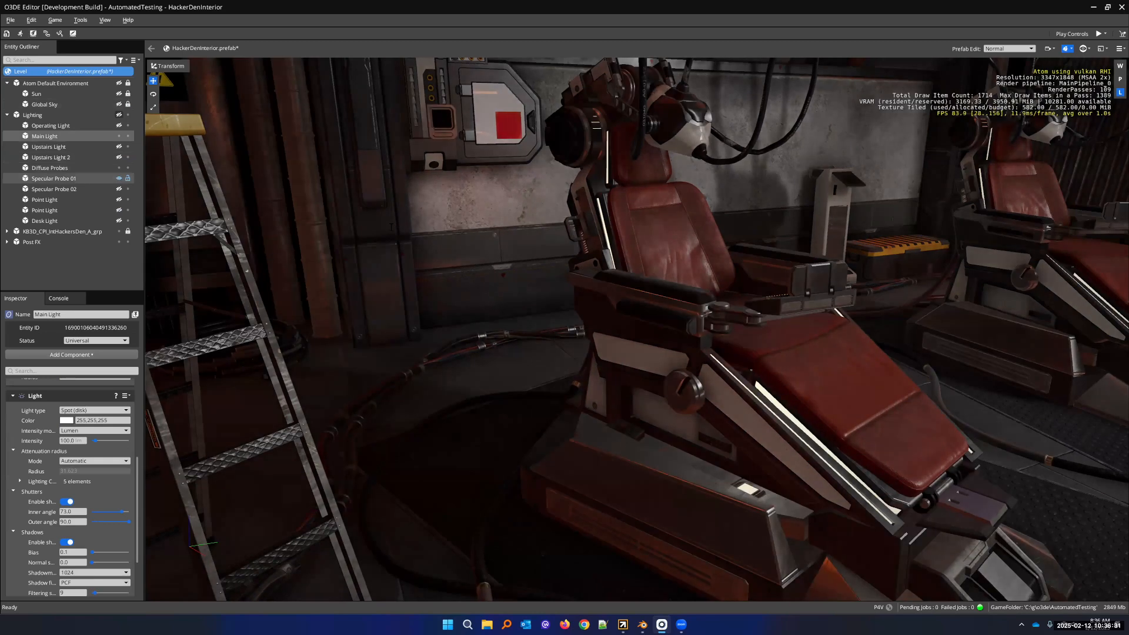
{"action": "key", "text": "s"}
{"action": "right_click_drag", "start_coordinate": [564, 329], "coordinate": [597, 322]}
{"action": "key", "text": "w"}
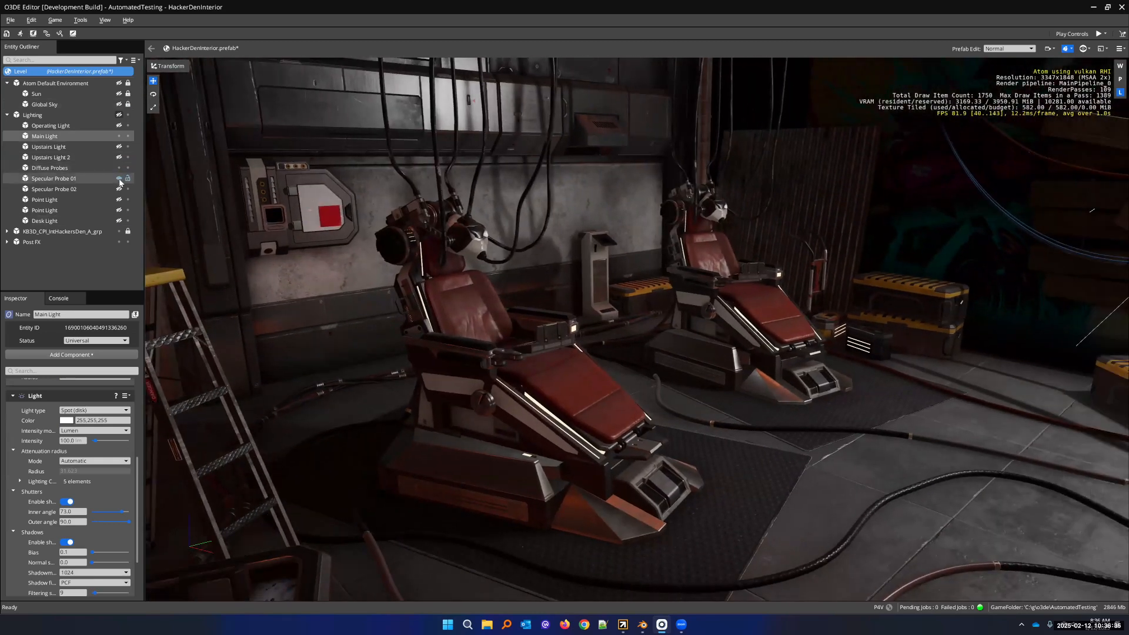
Toggle Specular Probe 01 off and on repeatedly to compare the reflections on the chairs, leaving it on
{"action": "left_click", "coordinate": [119, 179]}
{"action": "left_click", "coordinate": [119, 179]}
{"action": "left_click", "coordinate": [119, 179]}
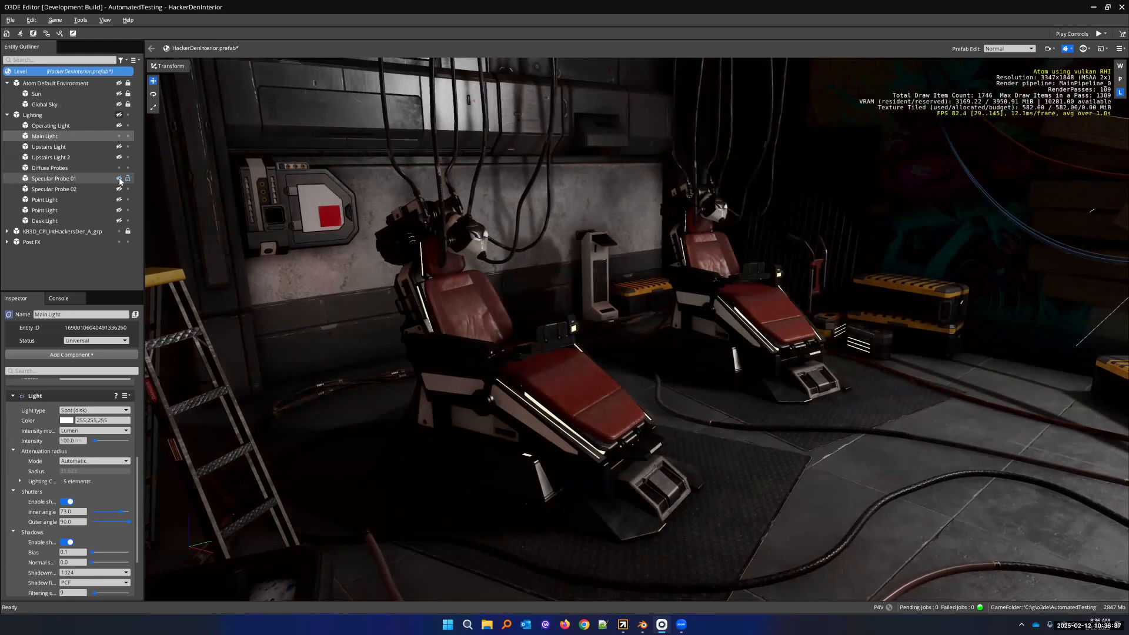
{"action": "left_click", "coordinate": [119, 179]}
{"action": "left_click", "coordinate": [119, 179]}
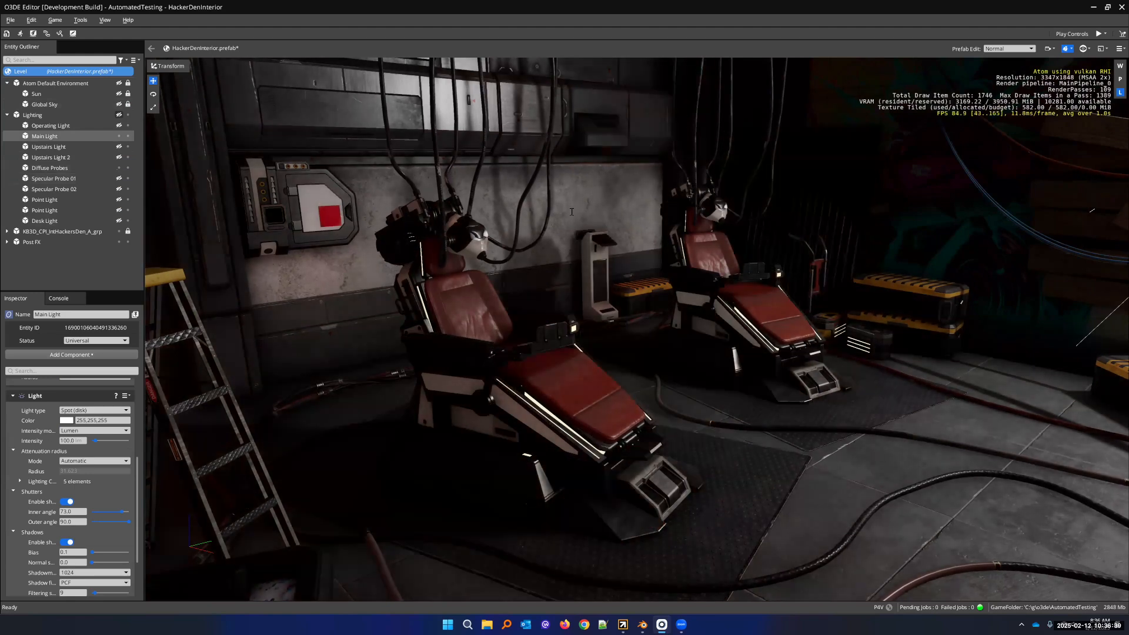
{"action": "left_click", "coordinate": [119, 180]}
{"action": "left_click", "coordinate": [120, 179]}
{"action": "left_click", "coordinate": [119, 180]}
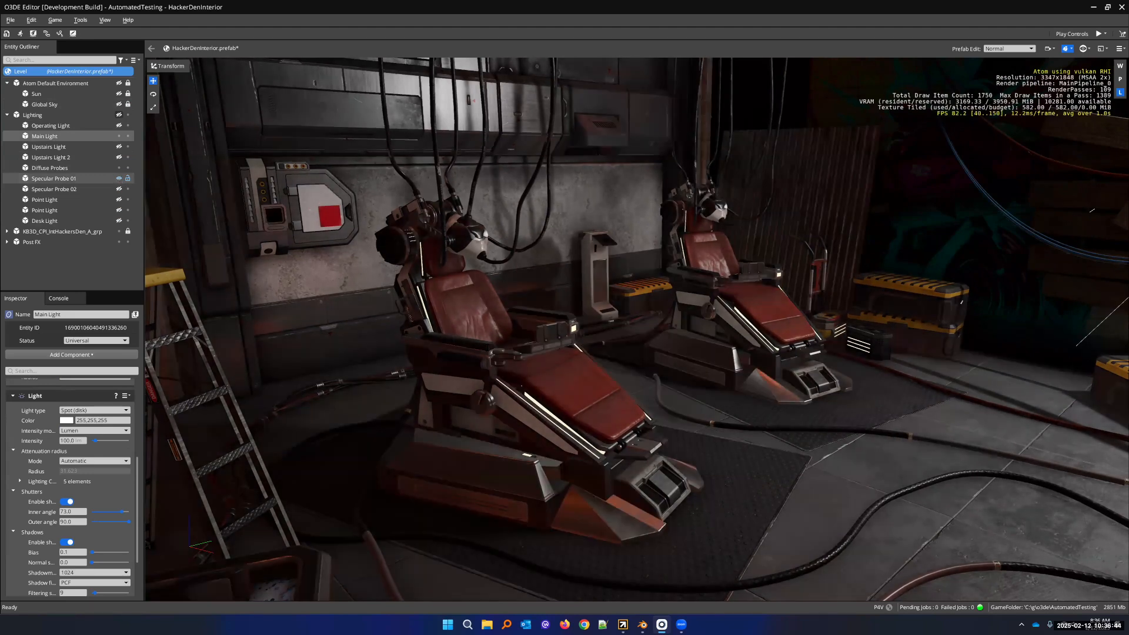
{"action": "left_click", "coordinate": [119, 179]}
{"action": "left_click", "coordinate": [119, 180]}
Select Specular Probe 01, enable its Reflection Probe visualization, and move the camera close to the reflective sphere
{"action": "left_click", "coordinate": [91, 178]}
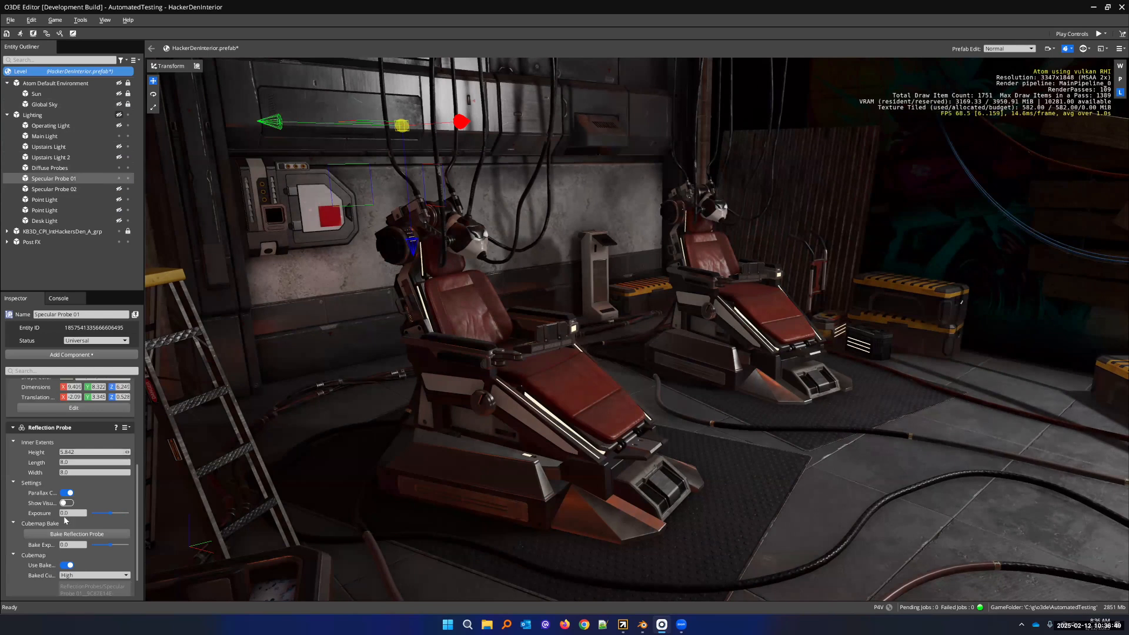
{"action": "left_click", "coordinate": [67, 504]}
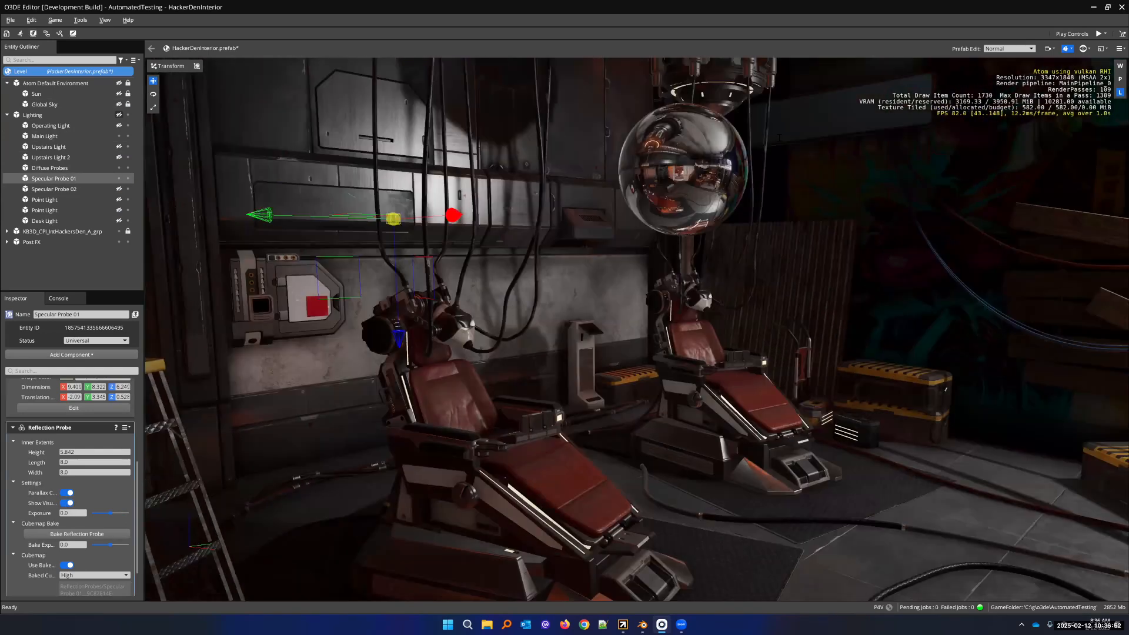
{"action": "right_click_drag", "start_coordinate": [779, 138], "coordinate": [779, 111]}
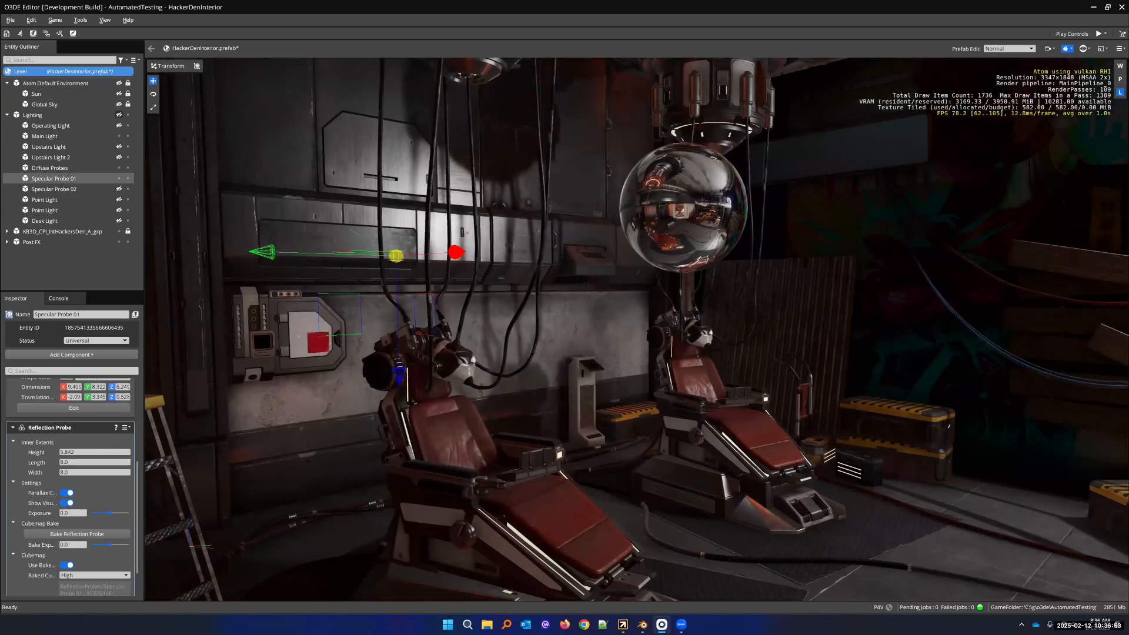
{"action": "right_click_drag", "start_coordinate": [685, 212], "coordinate": [701, 188]}
{"action": "key", "text": "w"}
{"action": "key", "text": "d"}
{"action": "key", "text": "a"}
{"action": "key", "text": "s"}
{"action": "key", "text": "w"}
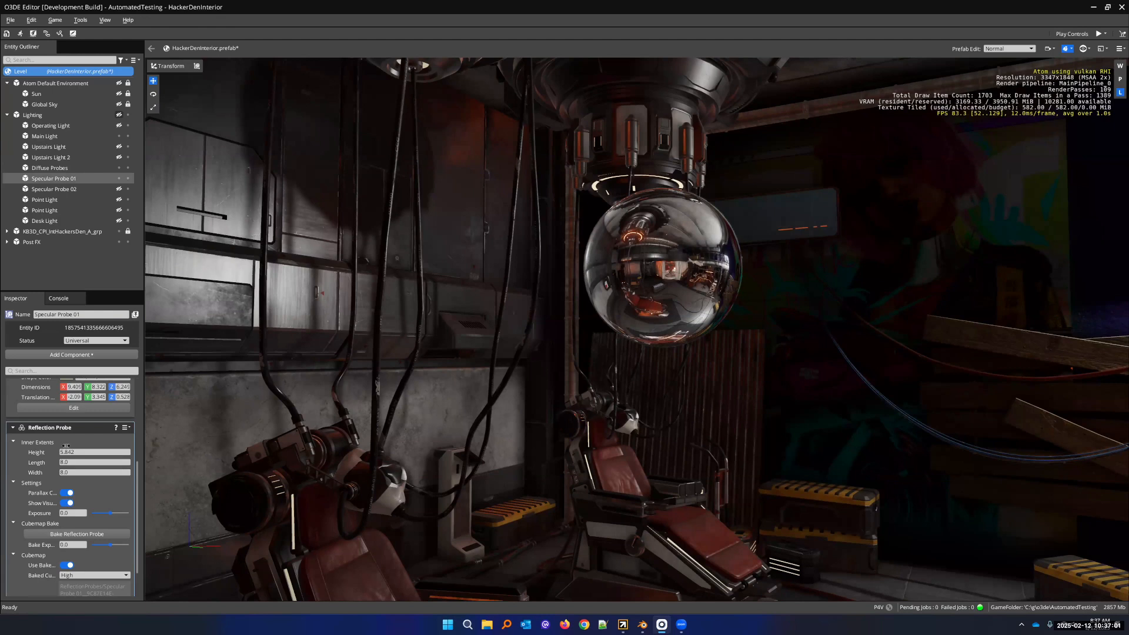
Open Specular Probe 01's Axis Aligned Box Shape for editing, inspect the box's coverage, and finish without resizing it
{"action": "scroll", "coordinate": [56, 441], "scroll_direction": "up", "scroll_amount": 3}
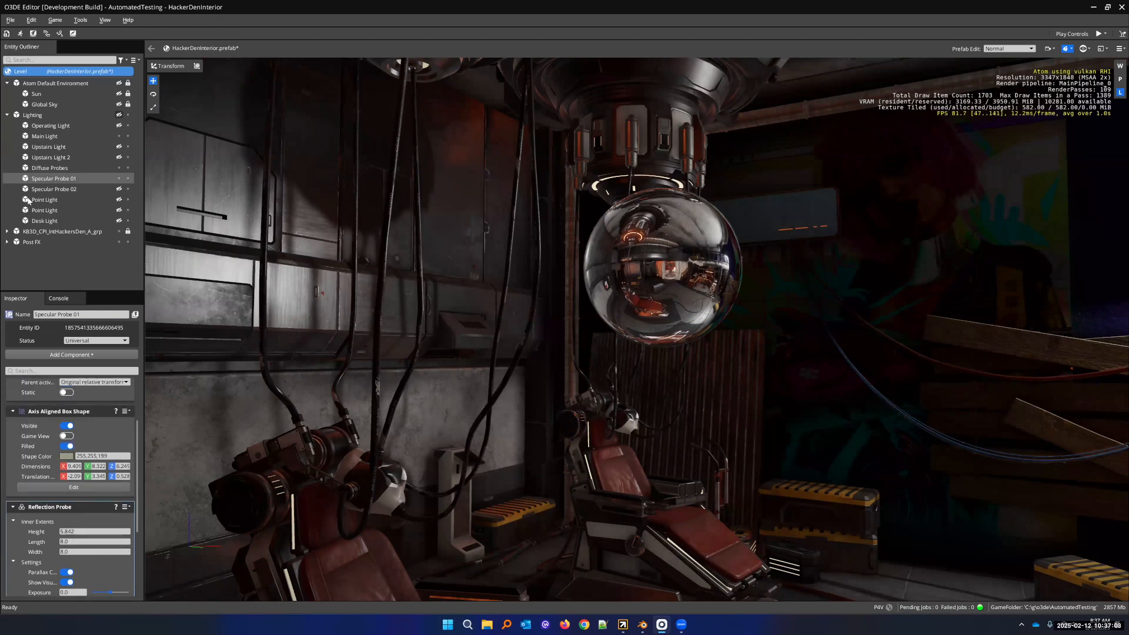
{"action": "left_click", "coordinate": [81, 488]}
{"action": "scroll", "coordinate": [539, 401], "scroll_direction": "down", "scroll_amount": 5}
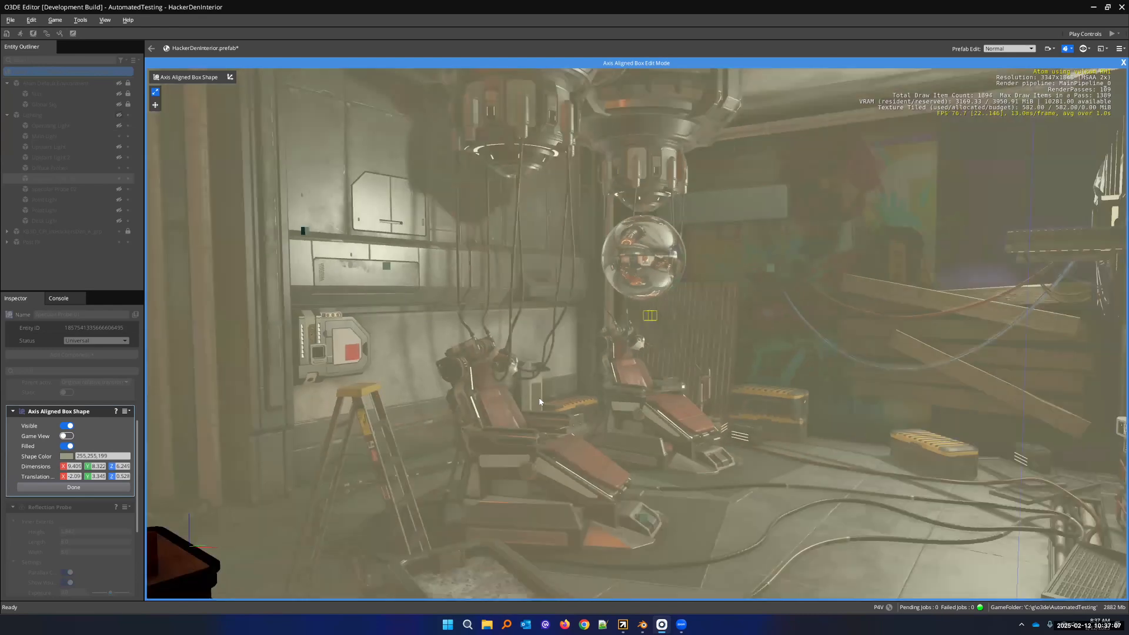
{"action": "scroll", "coordinate": [540, 401], "scroll_direction": "down", "scroll_amount": 4}
{"action": "right_click_drag", "start_coordinate": [539, 402], "coordinate": [165, 115]}
{"action": "scroll", "coordinate": [494, 250], "scroll_direction": "up", "scroll_amount": 5}
{"action": "scroll", "coordinate": [579, 252], "scroll_direction": "up", "scroll_amount": 6}
{"action": "scroll", "coordinate": [579, 253], "scroll_direction": "down", "scroll_amount": 5}
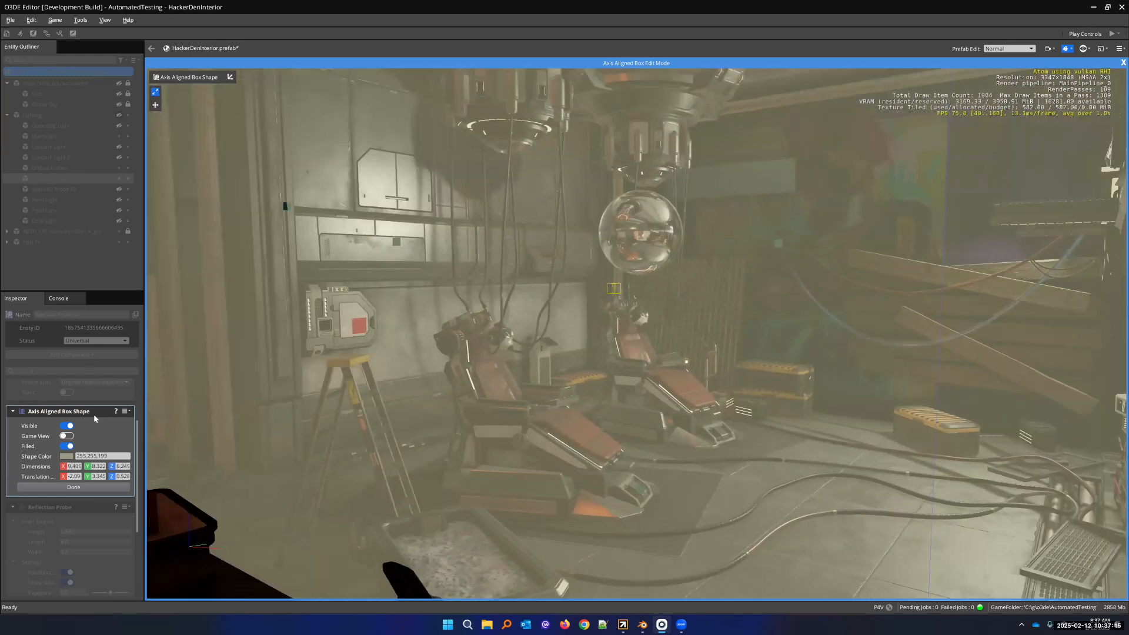
{"action": "left_click", "coordinate": [73, 487]}
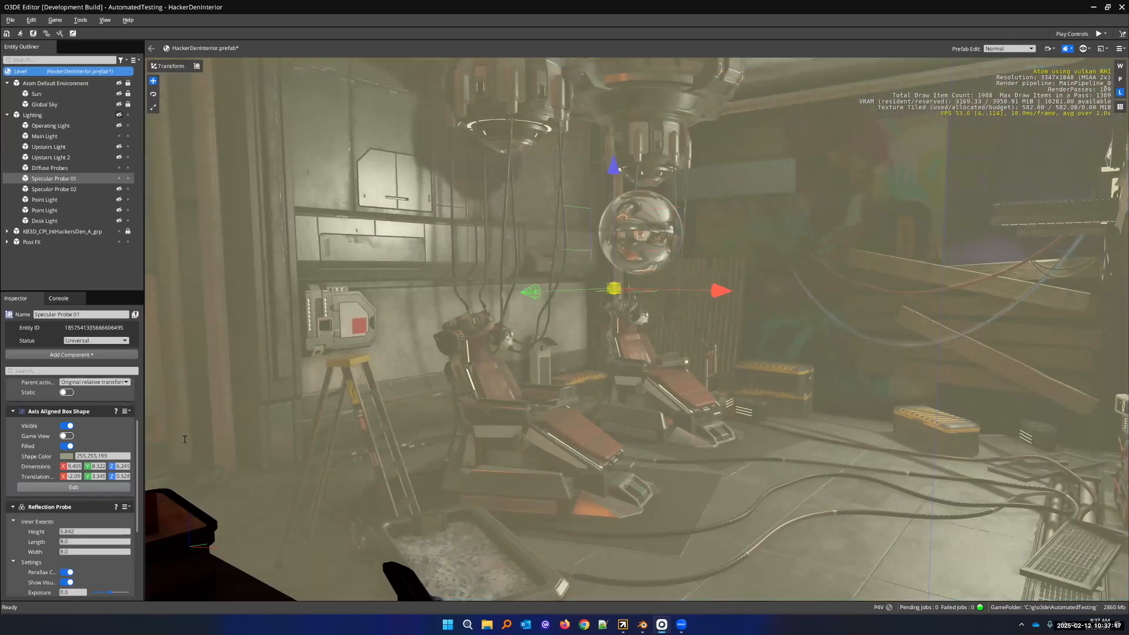
Review Specular Probe 01's inner extents, bake and cubemap settings, comparing them with the Diffuse Probe Grid's settings
{"action": "right_click_drag", "start_coordinate": [481, 335], "coordinate": [565, 259]}
{"action": "key", "text": "w"}
{"action": "scroll", "coordinate": [64, 467], "scroll_direction": "down", "scroll_amount": 3}
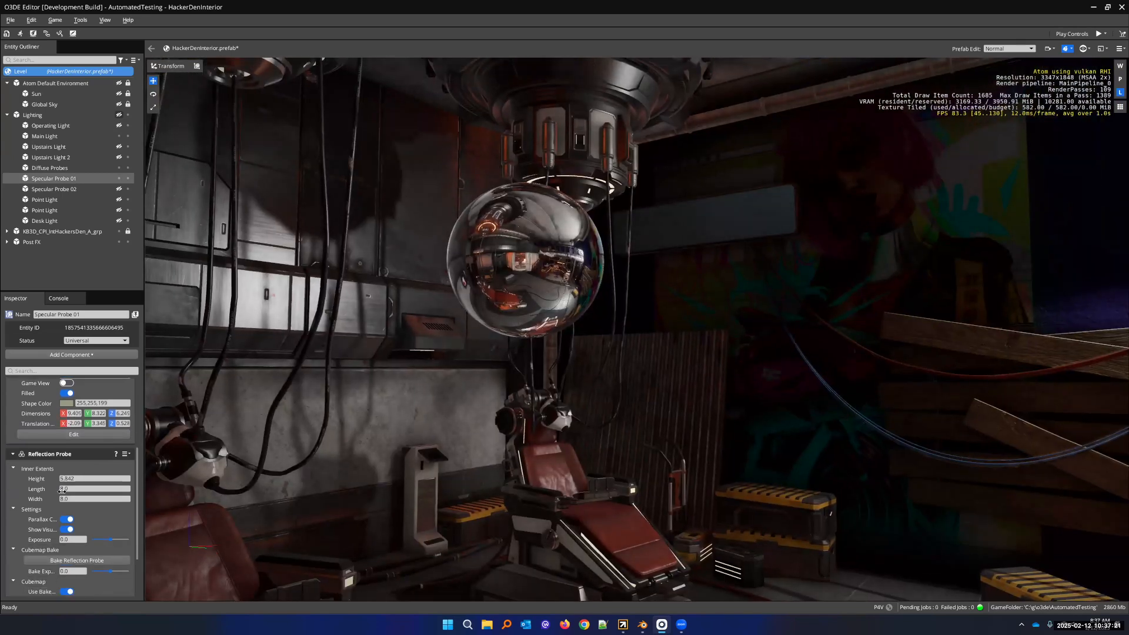
{"action": "scroll", "coordinate": [73, 526], "scroll_direction": "down", "scroll_amount": 1}
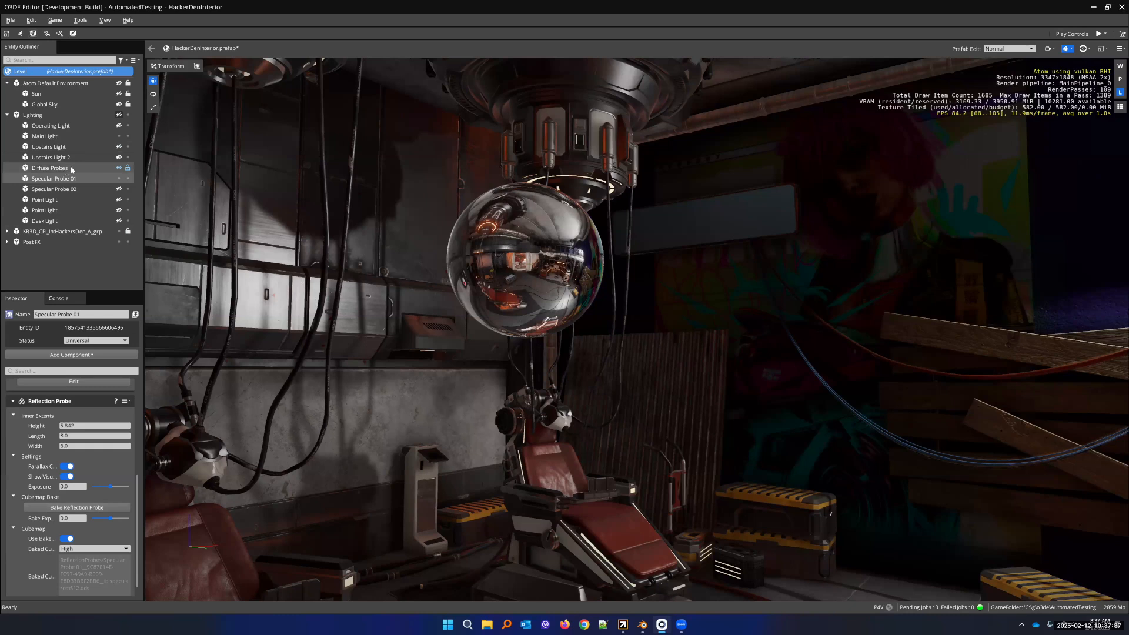
{"action": "left_click", "coordinate": [50, 168]}
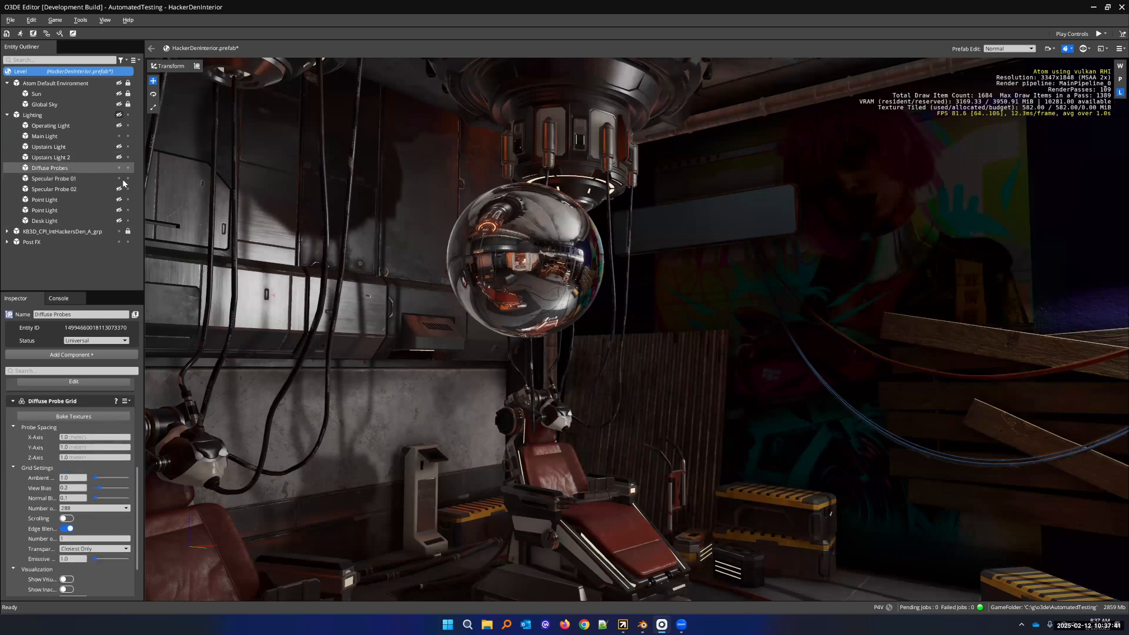
{"action": "left_click", "coordinate": [81, 178]}
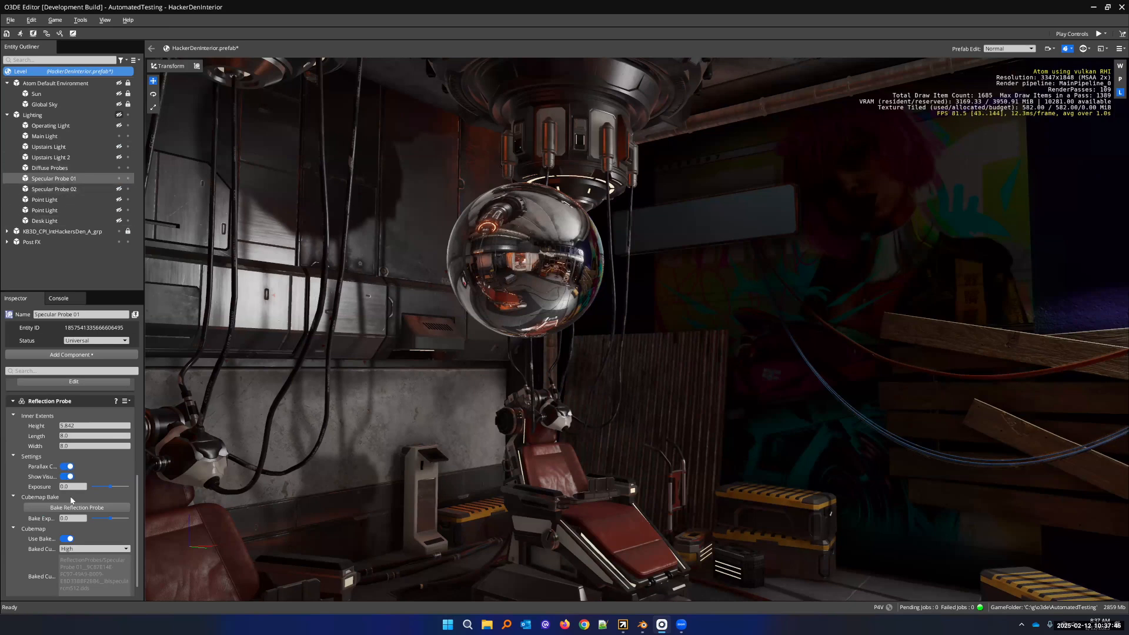
{"action": "right_click_drag", "start_coordinate": [529, 353], "coordinate": [490, 370]}
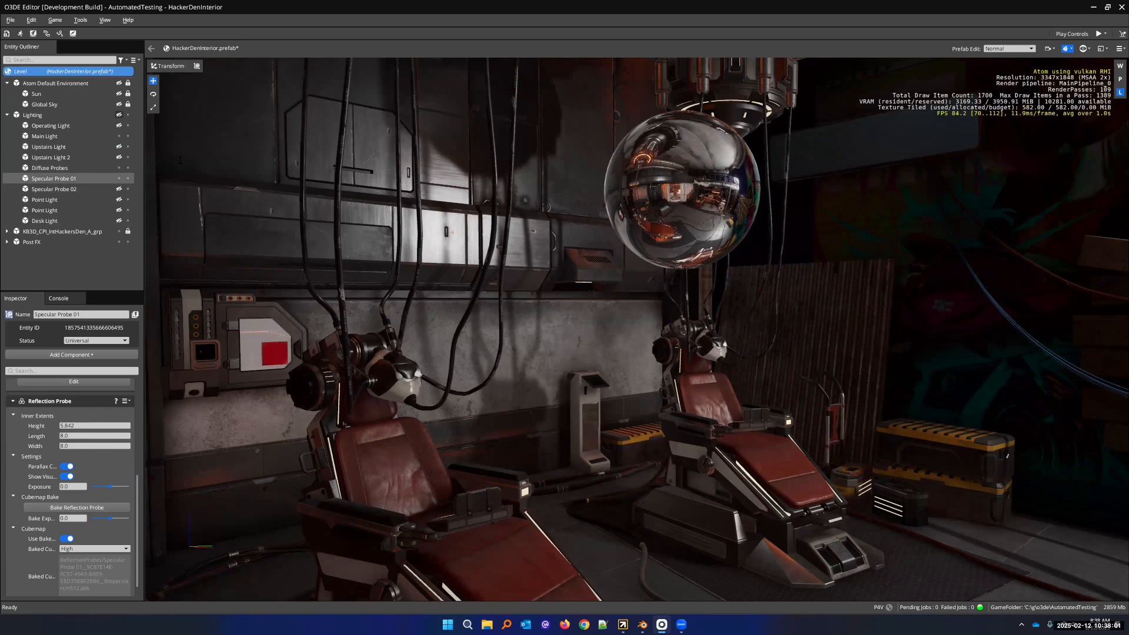
Toggle Specular Probe 01 off and on from two camera angles to compare the chair area's reflections
{"action": "left_click", "coordinate": [119, 179]}
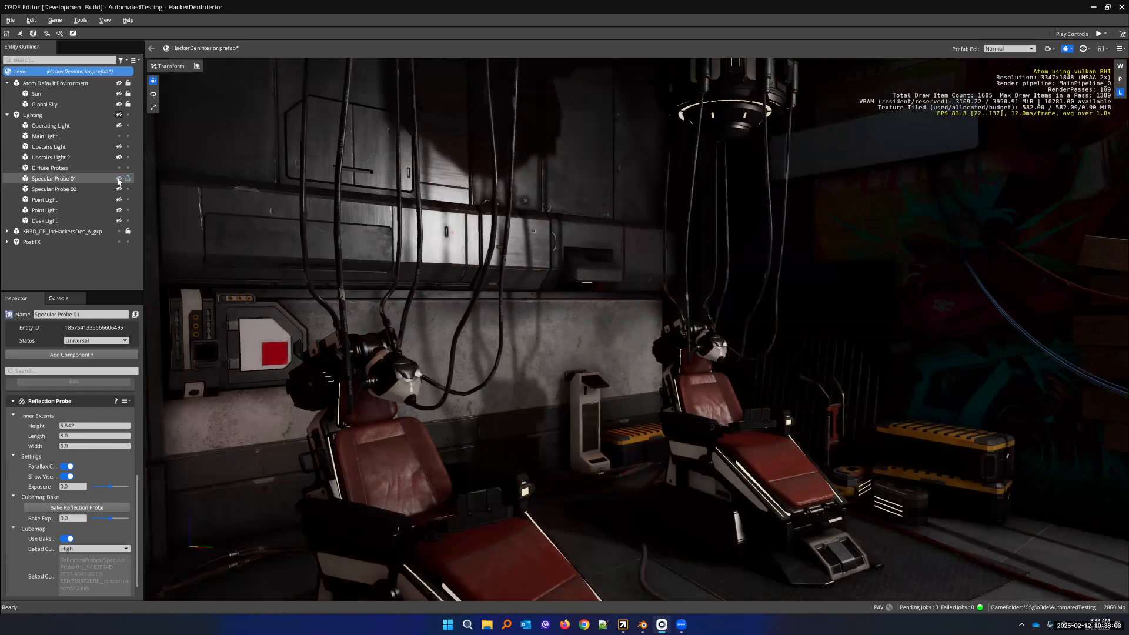
{"action": "left_click", "coordinate": [119, 179]}
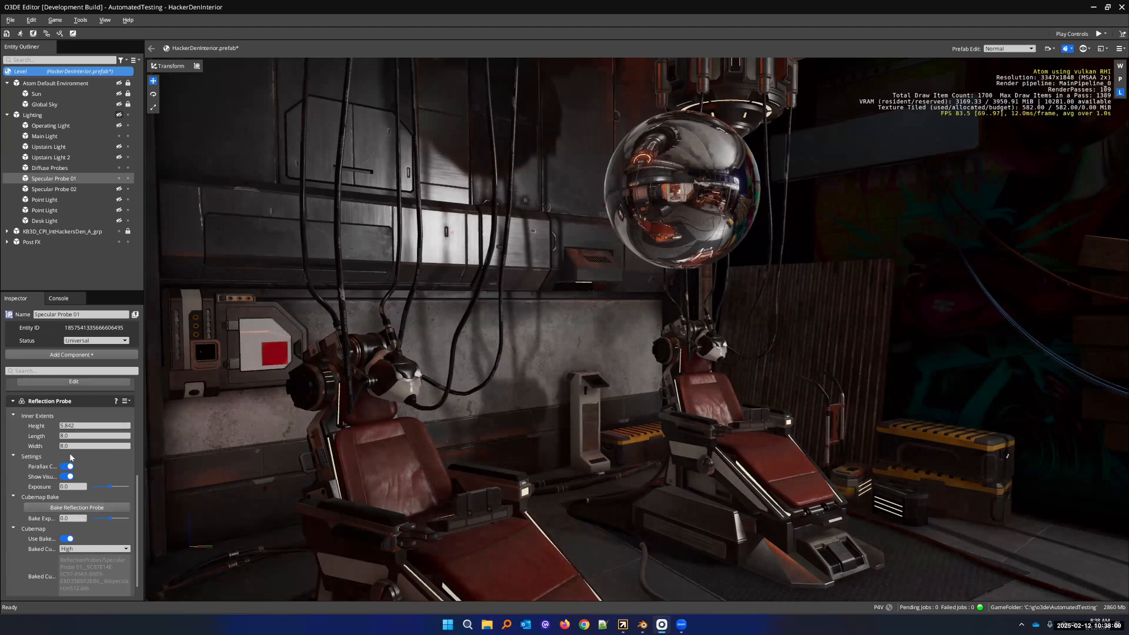
{"action": "right_click_drag", "start_coordinate": [442, 370], "coordinate": [439, 245]}
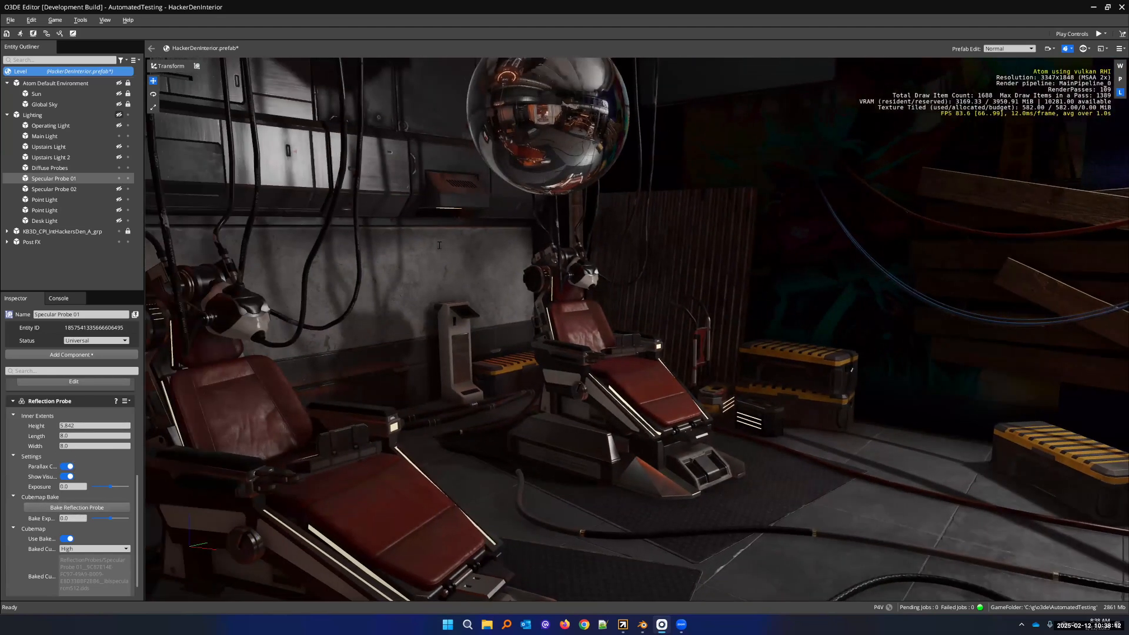
{"action": "left_click", "coordinate": [118, 179]}
{"action": "left_click", "coordinate": [119, 179]}
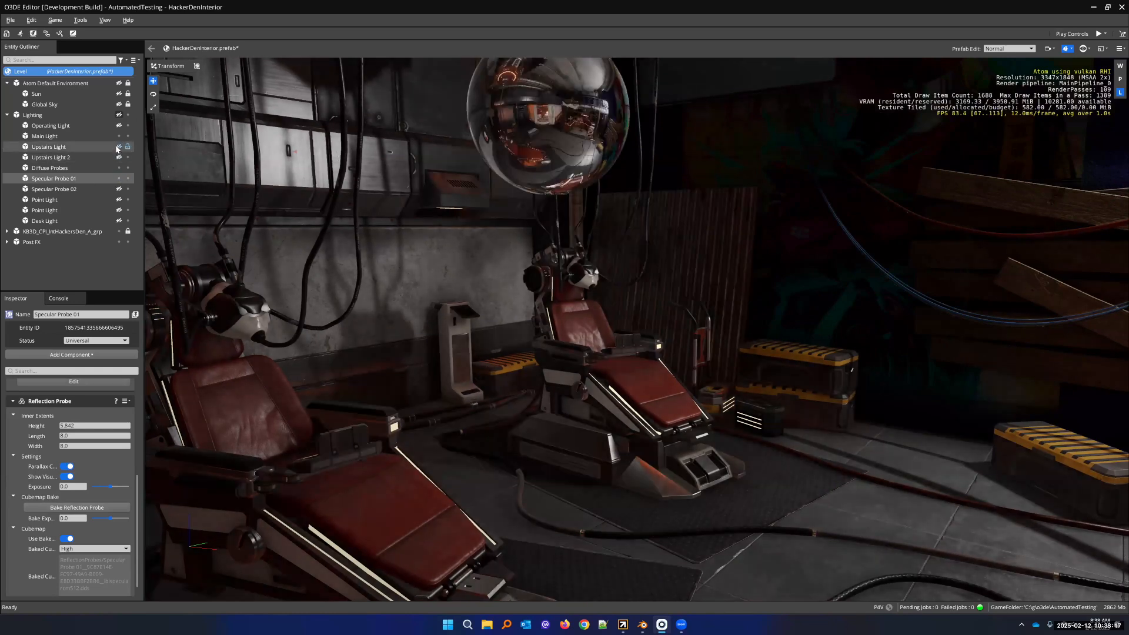
Turn towards the upstairs area and make Specular Probe 02, Upstairs Light and Upstairs Light 2 visible
{"action": "right_click_drag", "start_coordinate": [564, 341], "coordinate": [734, 347]}
{"action": "left_click", "coordinate": [120, 178]}
{"action": "left_click", "coordinate": [119, 179]}
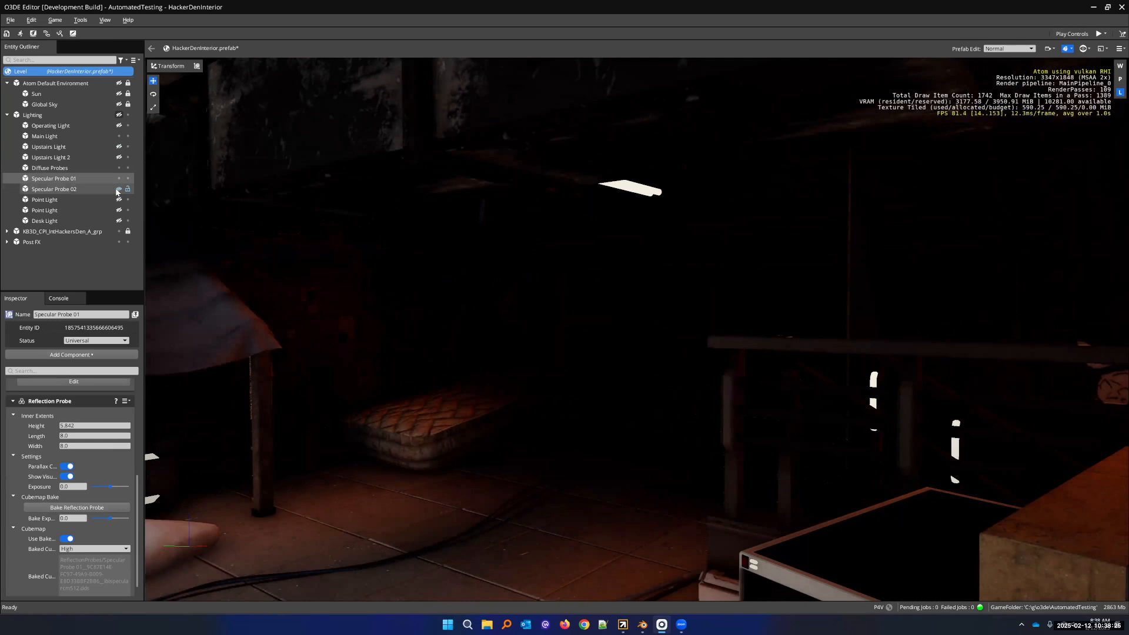
{"action": "left_click", "coordinate": [119, 147]}
{"action": "left_click", "coordinate": [119, 157]}
Select Upstairs Light 2 and examine how its capsule lines up with the fluorescent tubes
{"action": "right_click_drag", "start_coordinate": [529, 317], "coordinate": [635, 177]}
{"action": "key", "text": "w"}
{"action": "left_click", "coordinate": [51, 158]}
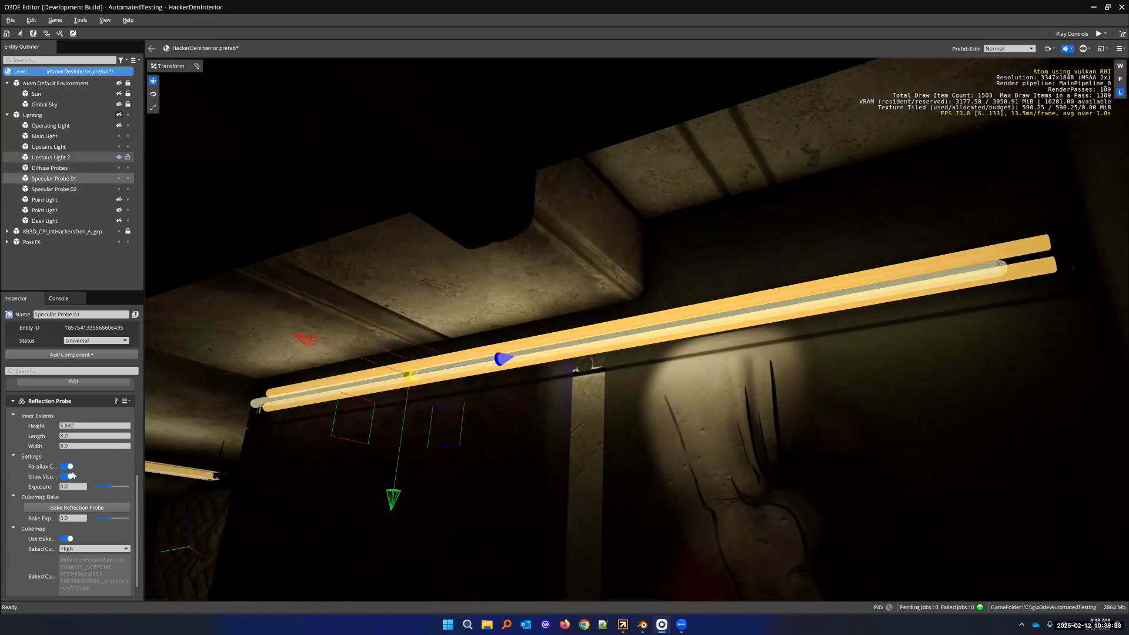
{"action": "mouse_move", "coordinate": [353, 420]}
{"action": "left_mouse_down"}
{"action": "mouse_move", "coordinate": [309, 414]}
{"action": "mouse_move", "coordinate": [314, 625]}
{"action": "mouse_move", "coordinate": [332, 456]}
{"action": "mouse_move", "coordinate": [353, 424]}
{"action": "left_mouse_up"}
{"action": "right_click_drag", "start_coordinate": [354, 424], "coordinate": [454, 437]}
{"action": "key", "text": "a"}
{"action": "key", "text": "s"}
{"action": "key", "text": "d"}
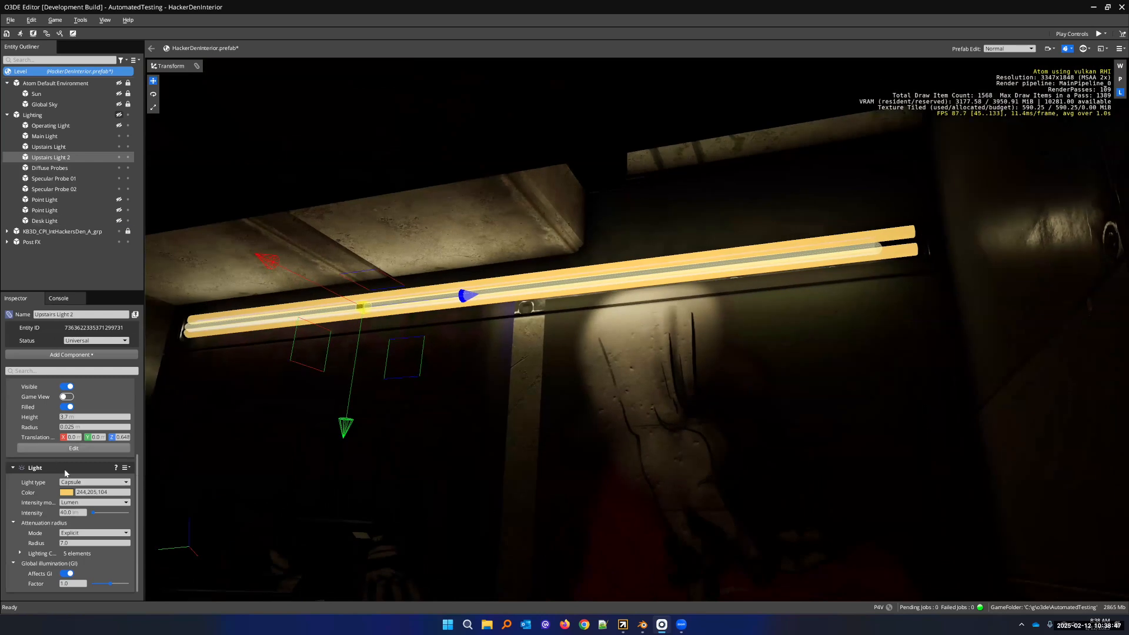
Try heights of 2 m and 5 m for Upstairs Light 2's capsule, and restore the height to 3.7 m
{"action": "scroll", "coordinate": [70, 452], "scroll_direction": "up", "scroll_amount": 3}
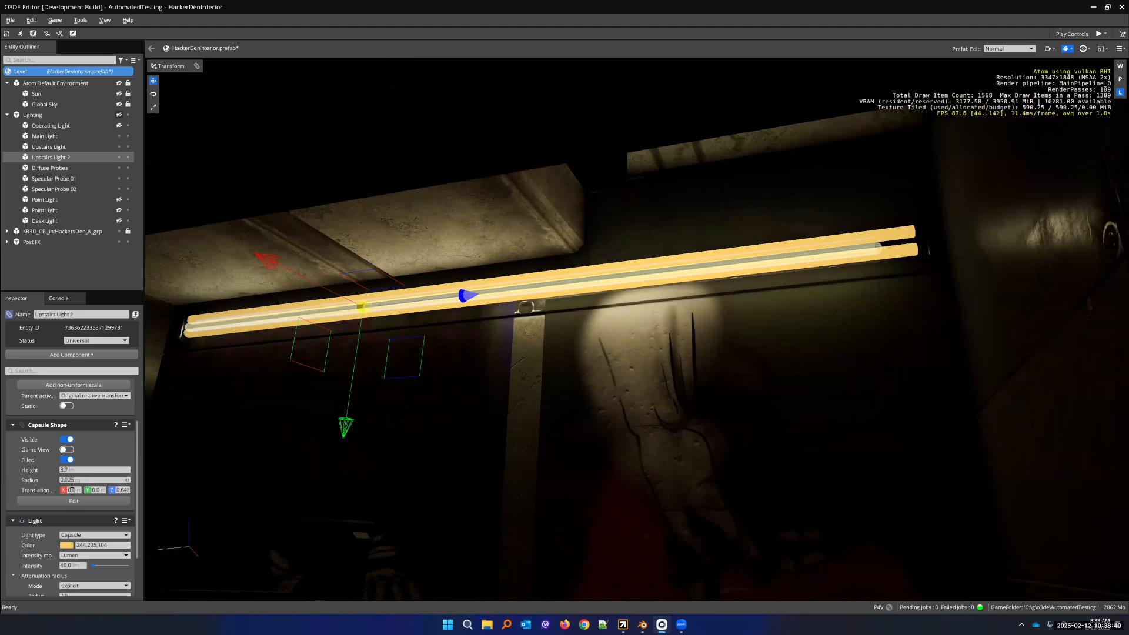
{"action": "left_click", "coordinate": [93, 470]}
{"action": "type", "text": "2"}
{"action": "key", "text": "Return"}
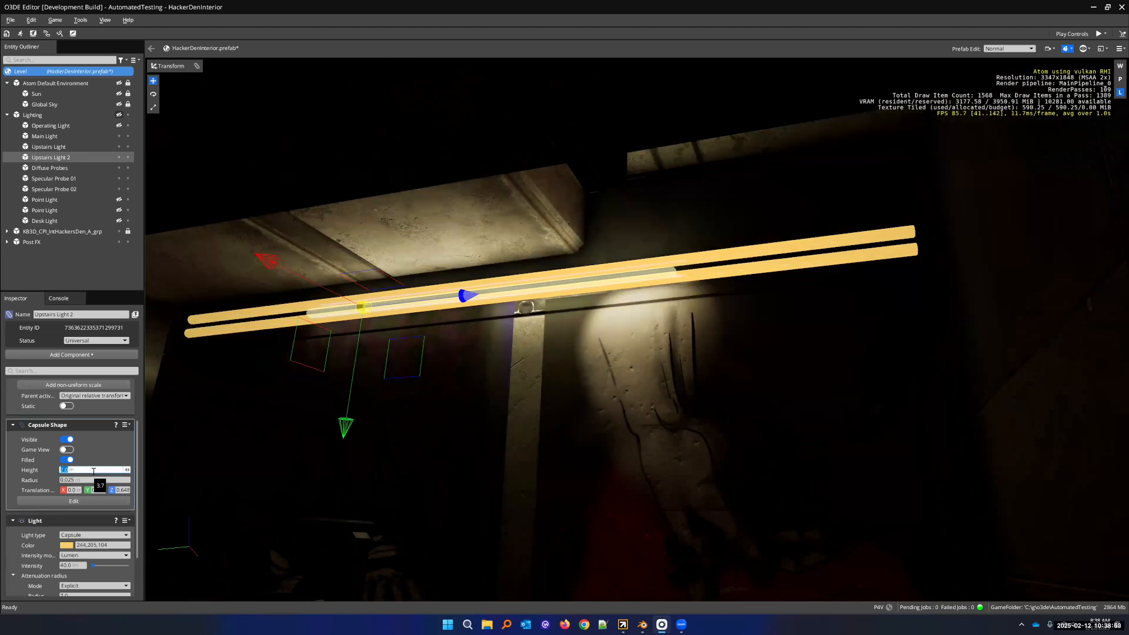
{"action": "type", "text": "50"}
{"action": "key", "text": "Return"}
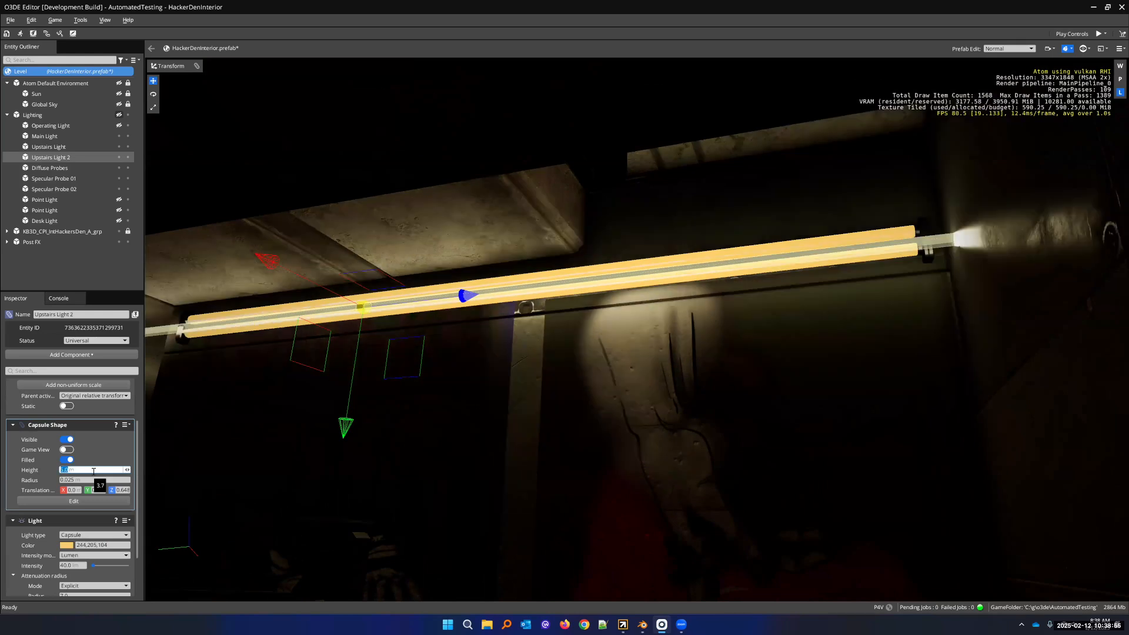
{"action": "mouse_move", "coordinate": [452, 329]}
{"action": "right_mouse_down"}
{"action": "mouse_move", "coordinate": [426, 331]}
{"action": "mouse_move", "coordinate": [435, 333]}
{"action": "right_mouse_up"}
{"action": "mouse_move", "coordinate": [525, 342]}
{"action": "left_mouse_down"}
{"action": "mouse_move", "coordinate": [500, 357]}
{"action": "mouse_move", "coordinate": [532, 338]}
{"action": "left_mouse_up"}
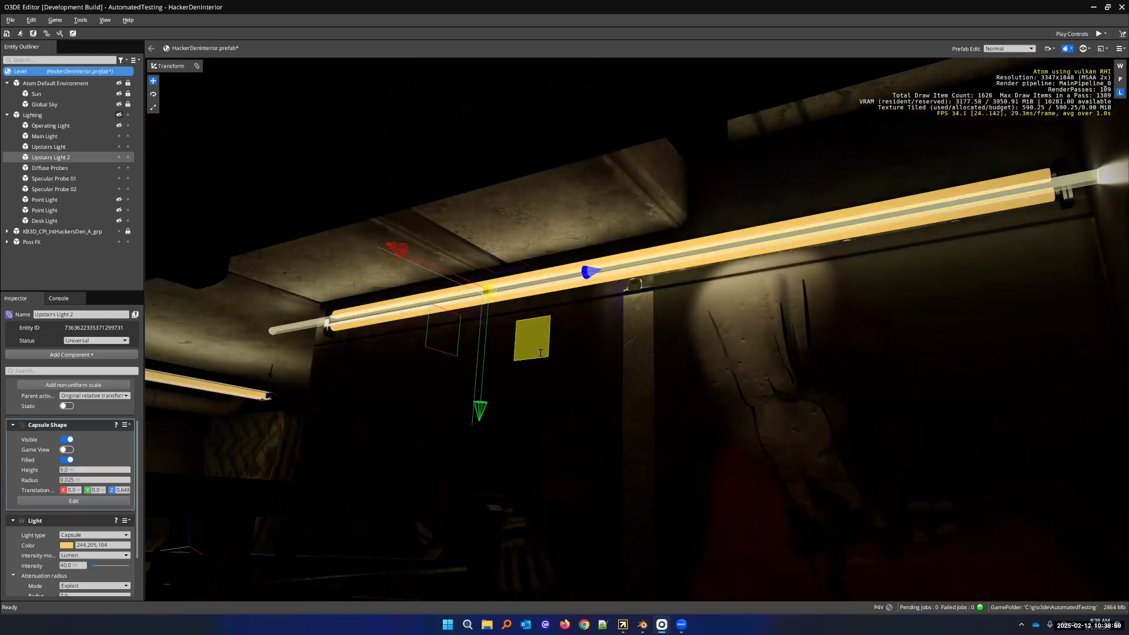
{"action": "left_click", "coordinate": [89, 470]}
{"action": "type", "text": "3.7"}
{"action": "key", "text": "Return"}
Review Upstairs Light 2's light settings and examine the ceiling fixture's lighting of the mattresses and pin board
{"action": "right_click_drag", "start_coordinate": [322, 257], "coordinate": [254, 227]}
{"action": "key", "text": "s"}
{"action": "key", "text": "w"}
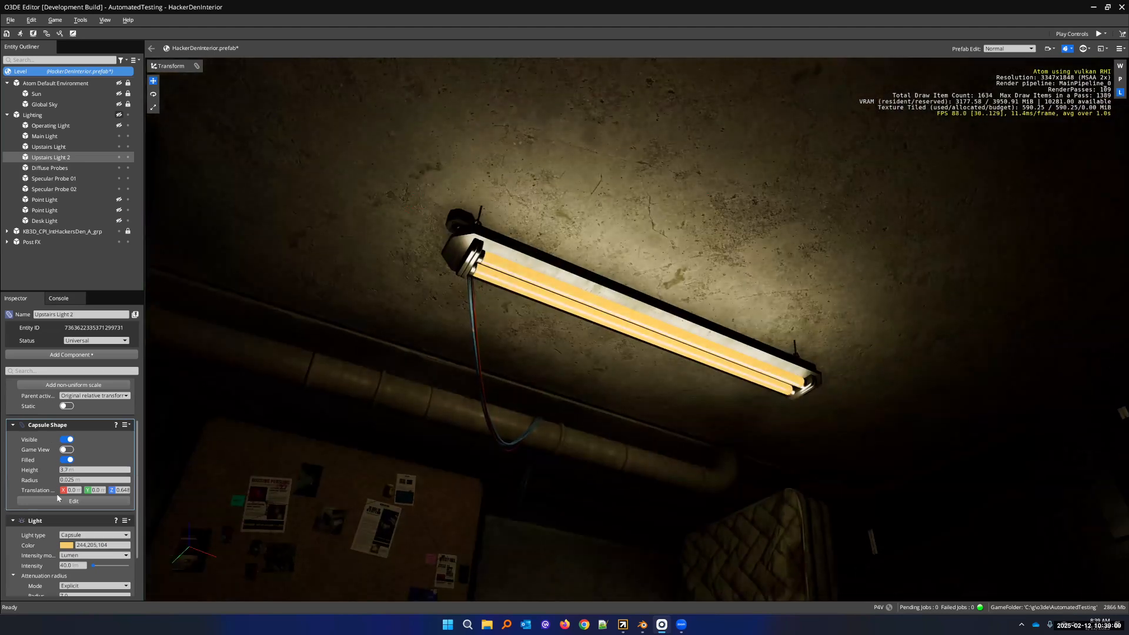
{"action": "scroll", "coordinate": [39, 532], "scroll_direction": "down", "scroll_amount": 2}
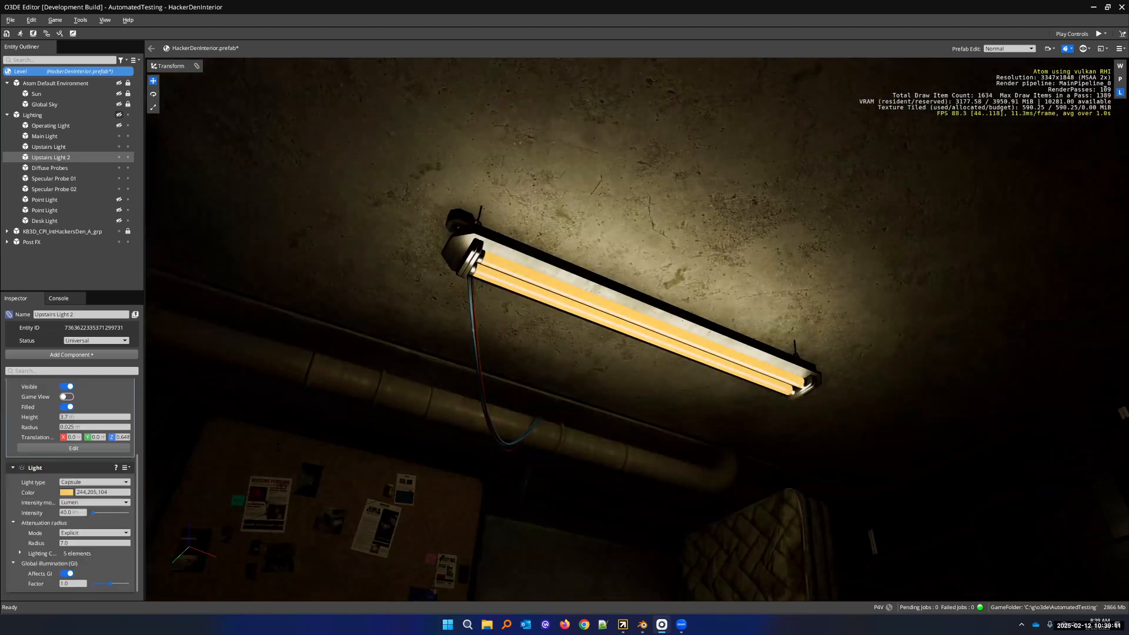
{"action": "key", "text": "s"}
{"action": "right_click_drag", "start_coordinate": [376, 305], "coordinate": [389, 356]}
{"action": "key", "text": "s"}
{"action": "key", "text": "e"}
{"action": "key", "text": "s"}
{"action": "mouse_move", "coordinate": [358, 420]}
{"action": "right_mouse_down"}
{"action": "mouse_move", "coordinate": [358, 488]}
{"action": "mouse_move", "coordinate": [358, 421]}
{"action": "right_mouse_up"}
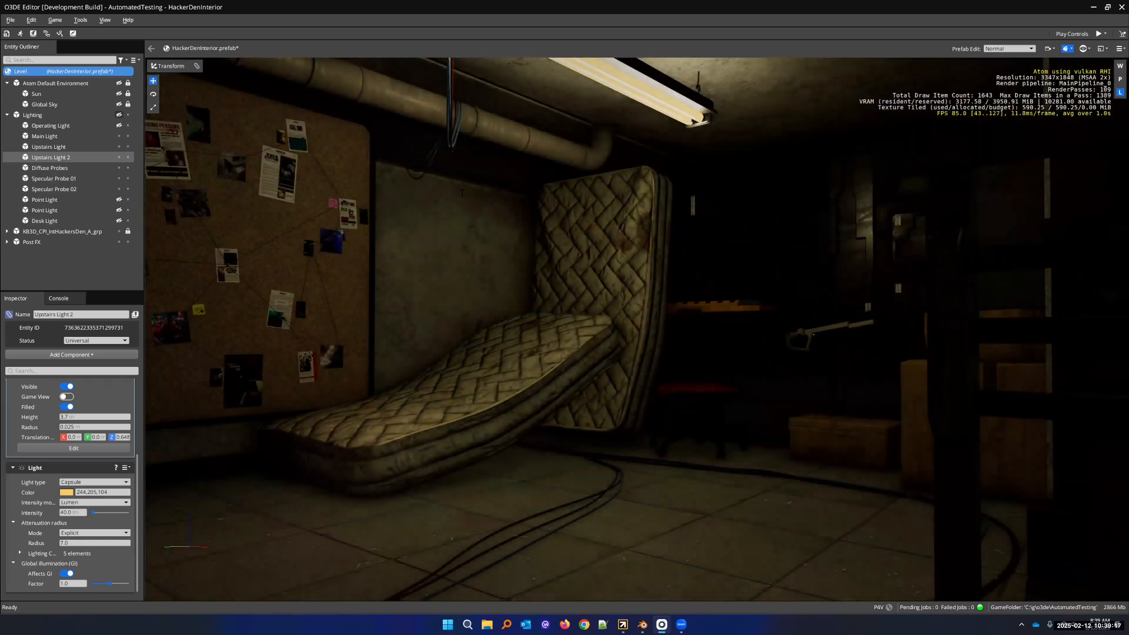
Move the camera out of the upstairs room to view Upstairs Light 2's reach from the lower floor
{"action": "key", "text": "s"}
{"action": "right_click_drag", "start_coordinate": [357, 421], "coordinate": [394, 399]}
{"action": "right_click_drag", "start_coordinate": [523, 253], "coordinate": [537, 283]}
{"action": "key", "text": "w"}
{"action": "key", "text": "s"}
{"action": "key", "text": "w"}
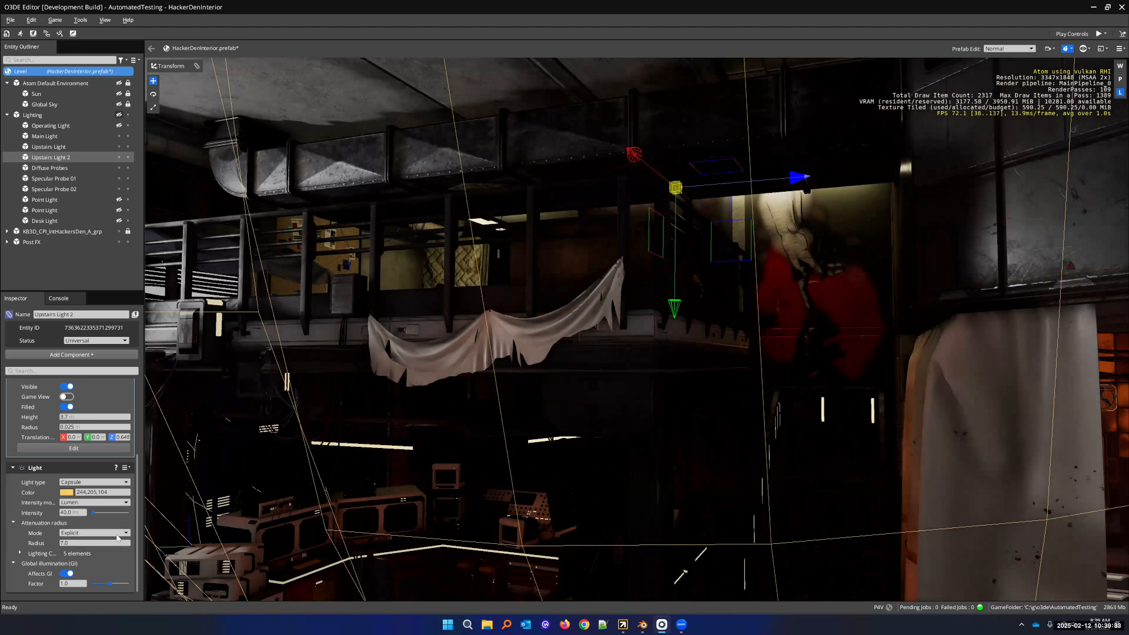
Try the Automatic attenuation mode on Upstairs Light 2, and restore Explicit mode with a radius of 7
{"action": "mouse_move", "coordinate": [118, 536]}
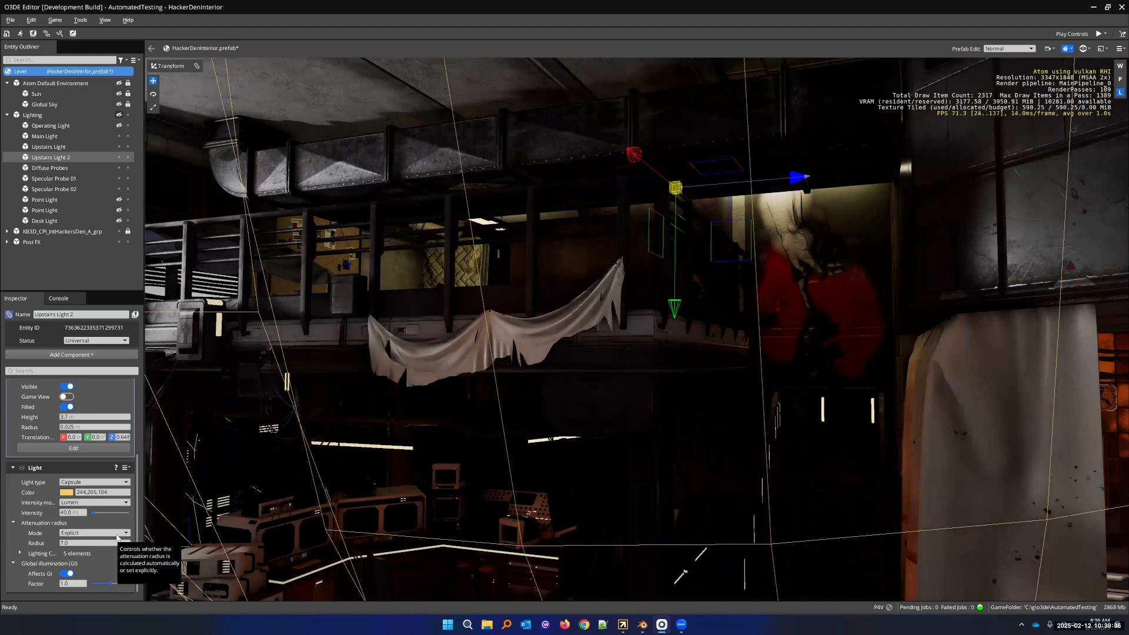
{"action": "left_click", "coordinate": [118, 536]}
{"action": "left_click", "coordinate": [105, 538]}
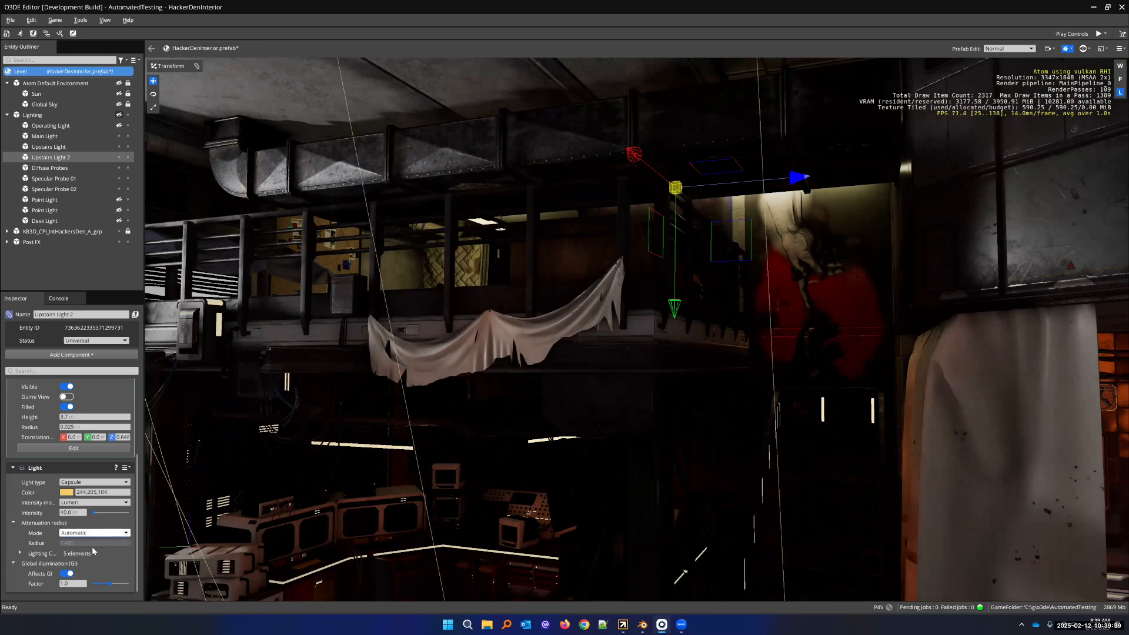
{"action": "left_click", "coordinate": [95, 535]}
{"action": "left_click", "coordinate": [94, 546]}
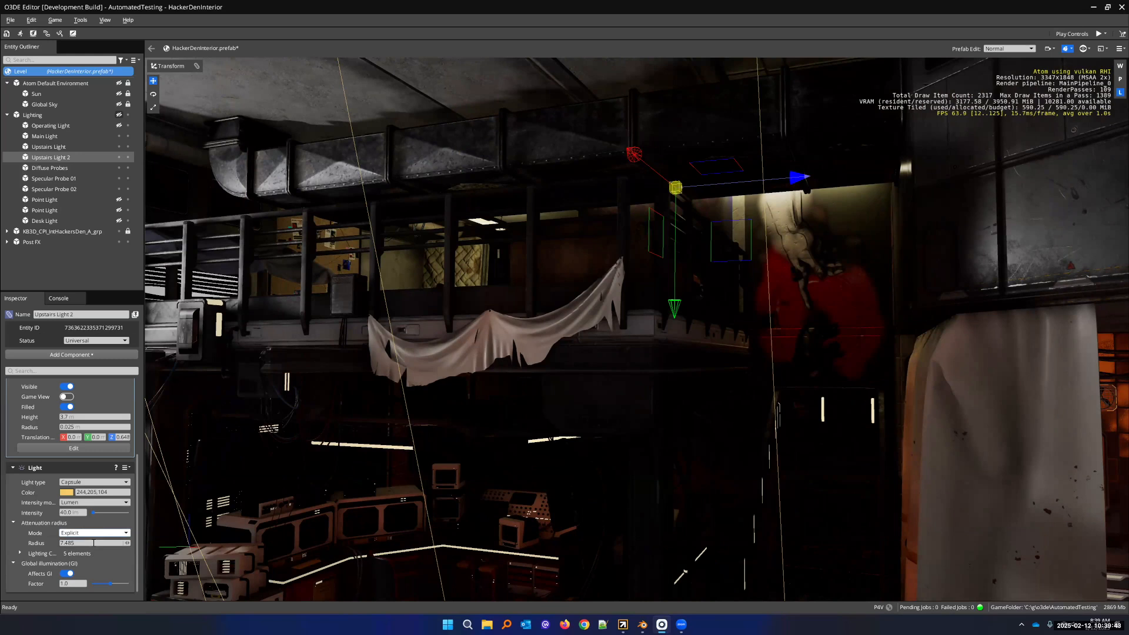
{"action": "left_click", "coordinate": [94, 542]}
{"action": "type", "text": "7"}
{"action": "key", "text": "Return"}
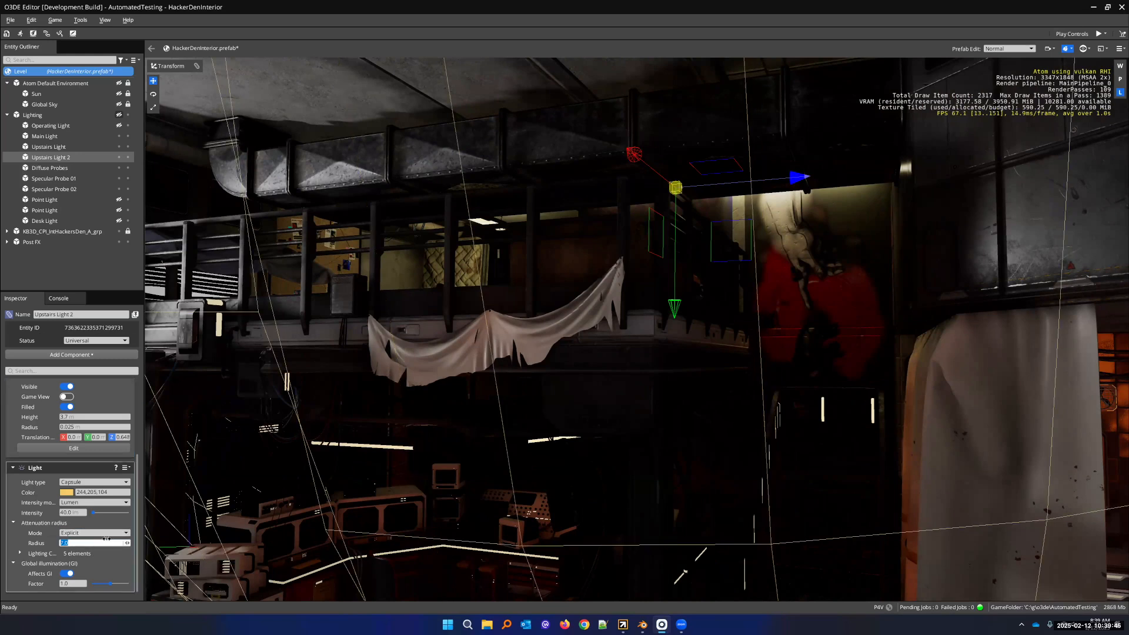
Examine the extent of Upstairs Light 2's attenuation wireframe across the balcony, ceiling and lower floor
{"action": "right_click_drag", "start_coordinate": [637, 330], "coordinate": [567, 358]}
{"action": "key", "text": "s"}
{"action": "key", "text": "w"}
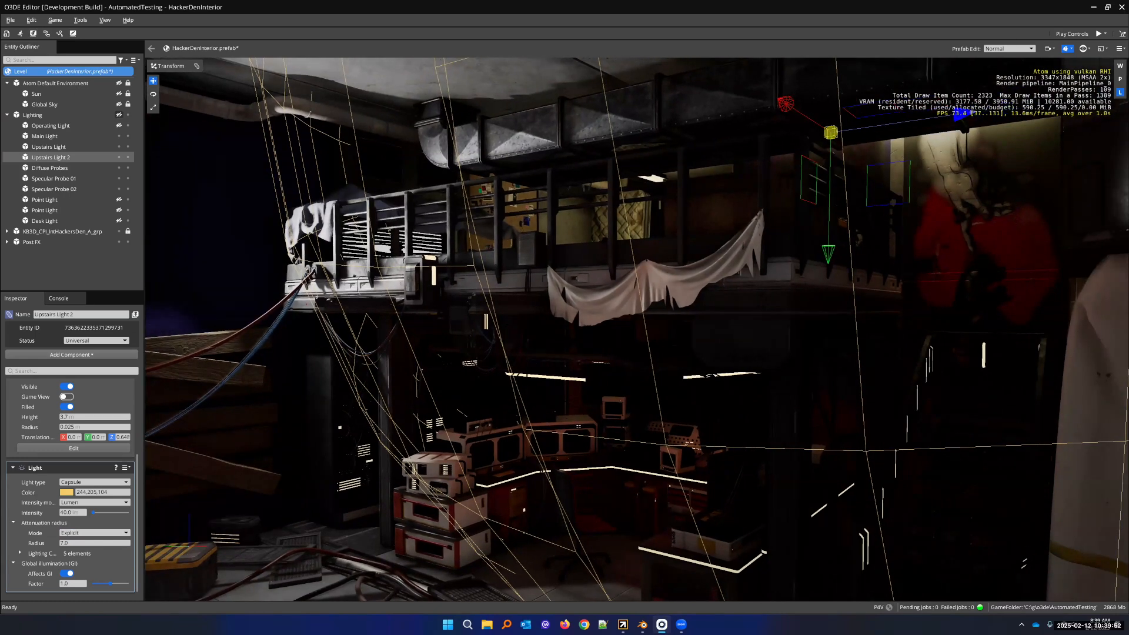
{"action": "key", "text": "s"}
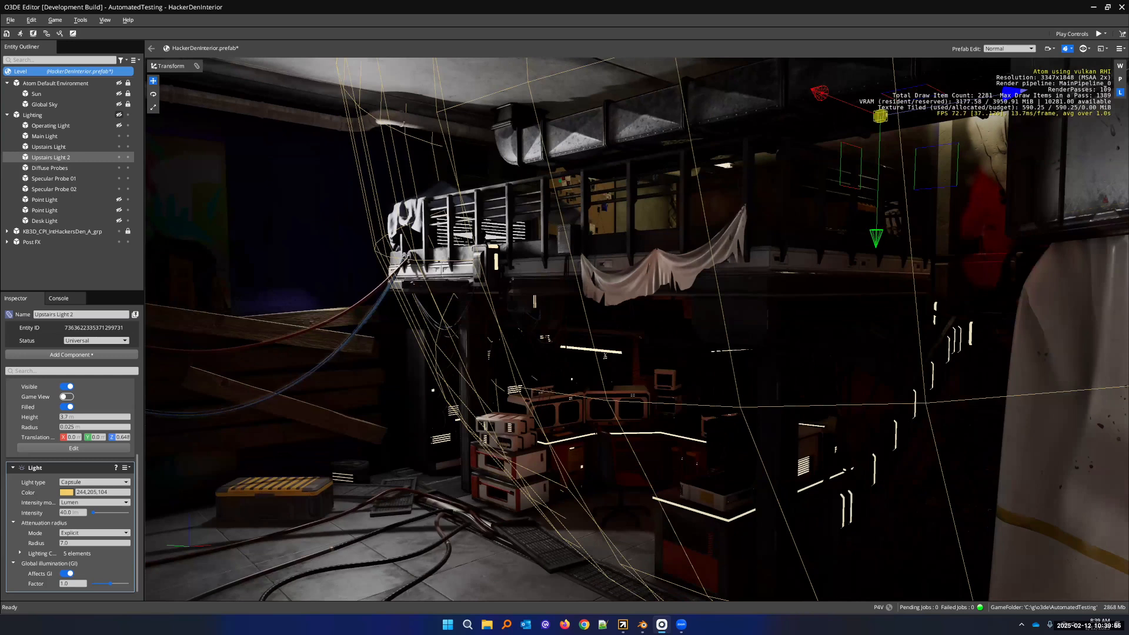
{"action": "right_click_drag", "start_coordinate": [567, 358], "coordinate": [652, 259]}
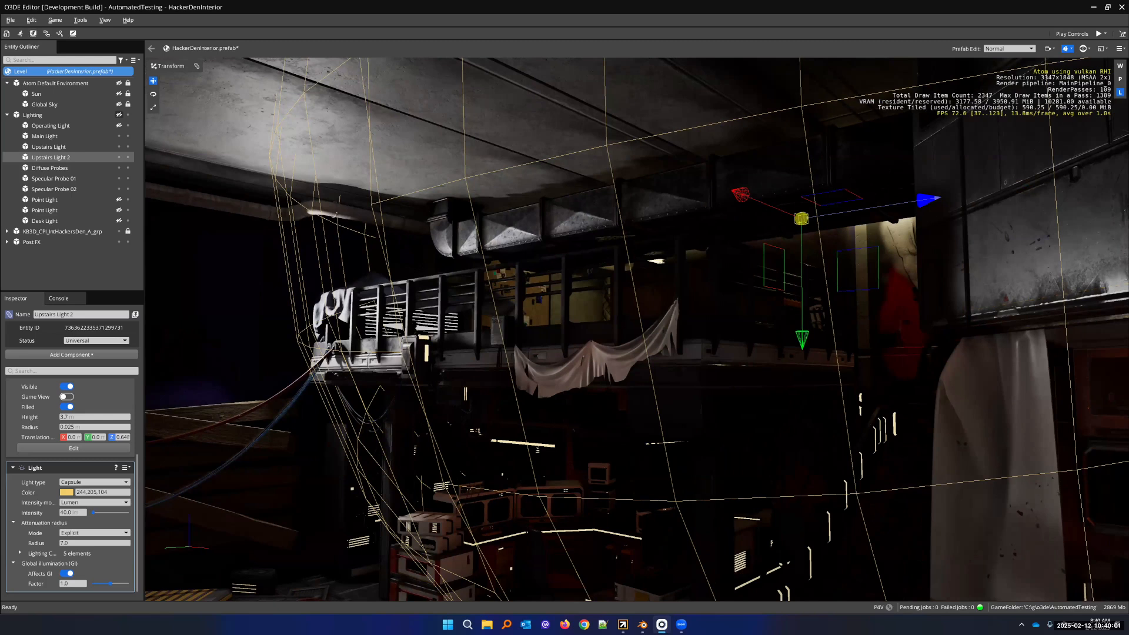
{"action": "right_click_drag", "start_coordinate": [652, 259], "coordinate": [473, 266]}
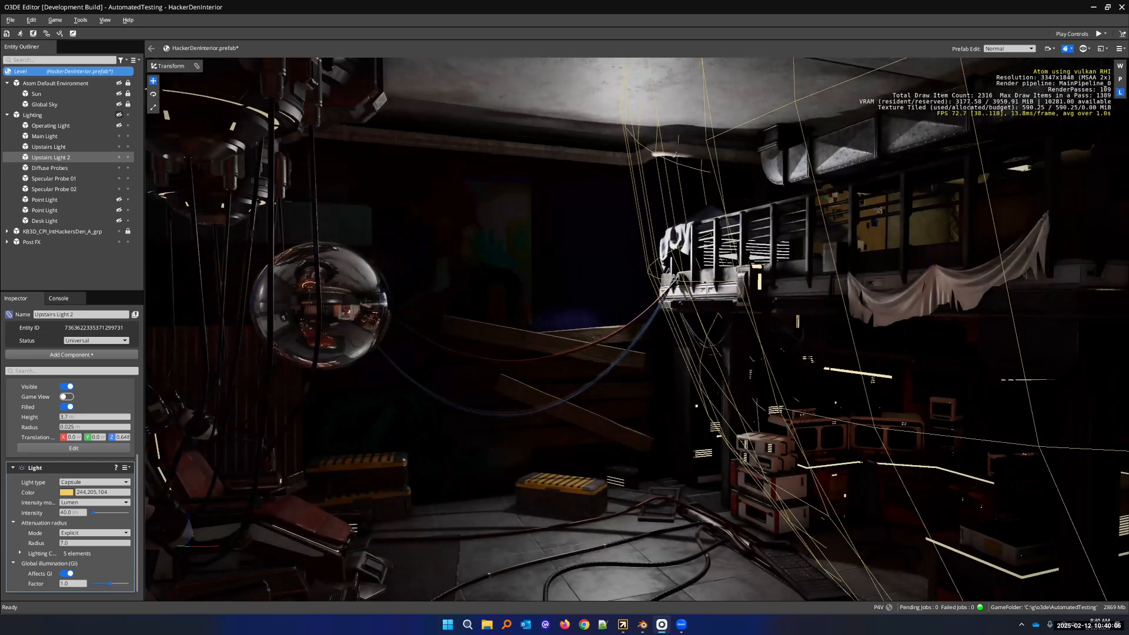
{"action": "right_click_drag", "start_coordinate": [473, 267], "coordinate": [621, 241]}
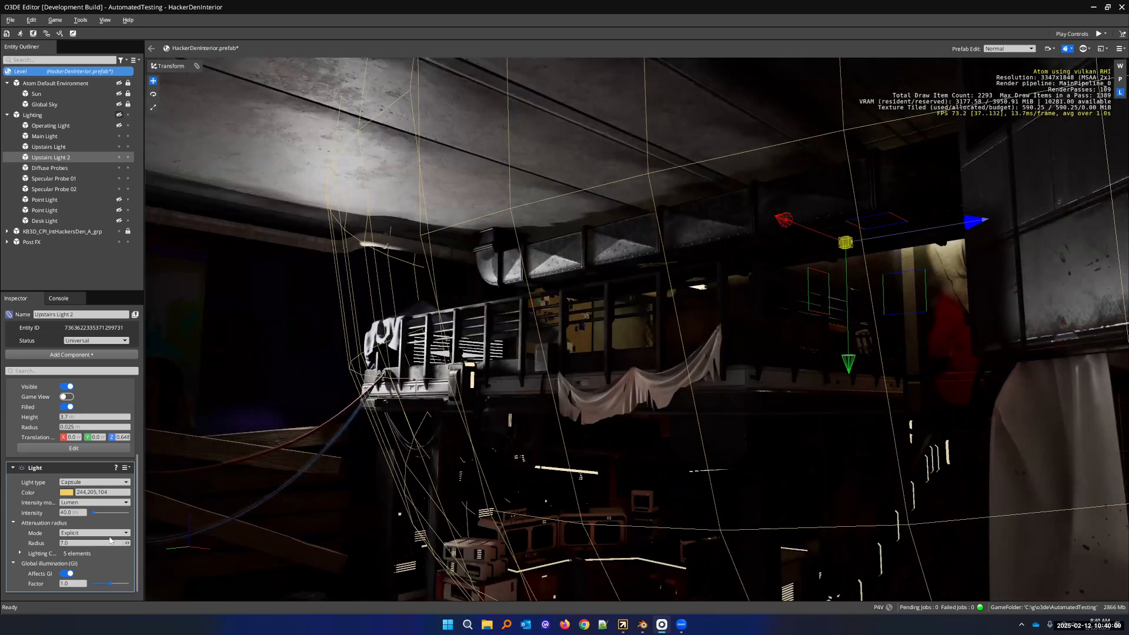
{"action": "left_click", "coordinate": [109, 532]}
{"action": "left_click", "coordinate": [110, 523]}
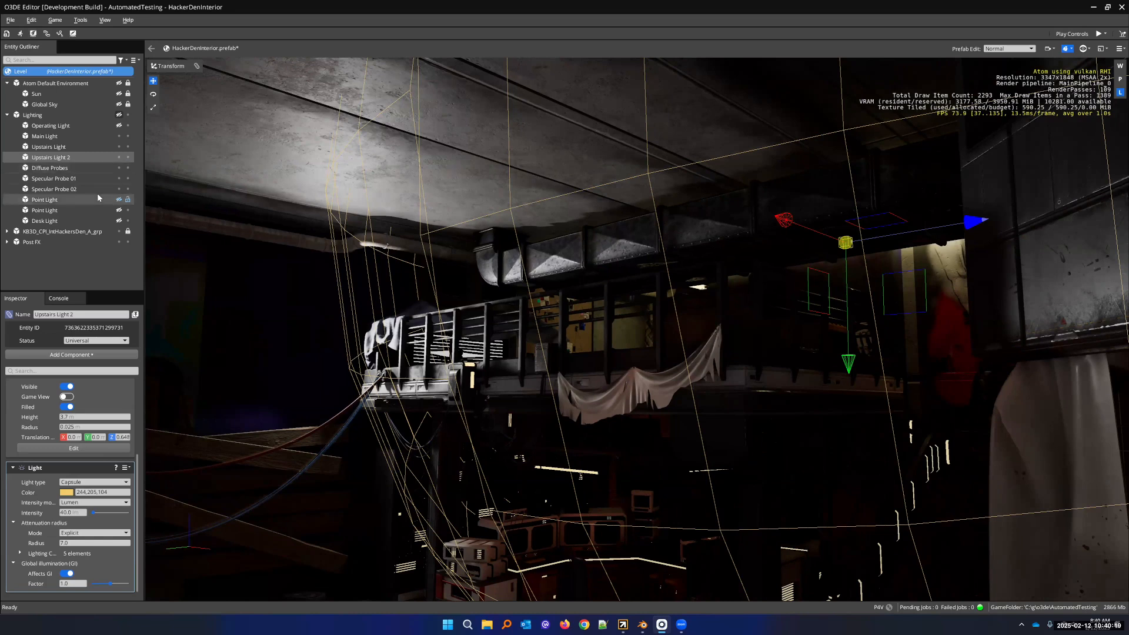
Hide Specular Probe 02, clear the selection and view the operating room without its reflections
{"action": "left_click", "coordinate": [118, 188]}
{"action": "right_click_drag", "start_coordinate": [637, 329], "coordinate": [928, 414]}
{"action": "key", "text": "w"}
{"action": "key", "text": "w"}
{"action": "left_click", "coordinate": [112, 263]}
{"action": "right_click_drag", "start_coordinate": [470, 318], "coordinate": [435, 303]}
{"action": "key", "text": "w"}
{"action": "key", "text": "s"}
{"action": "key", "text": "s"}
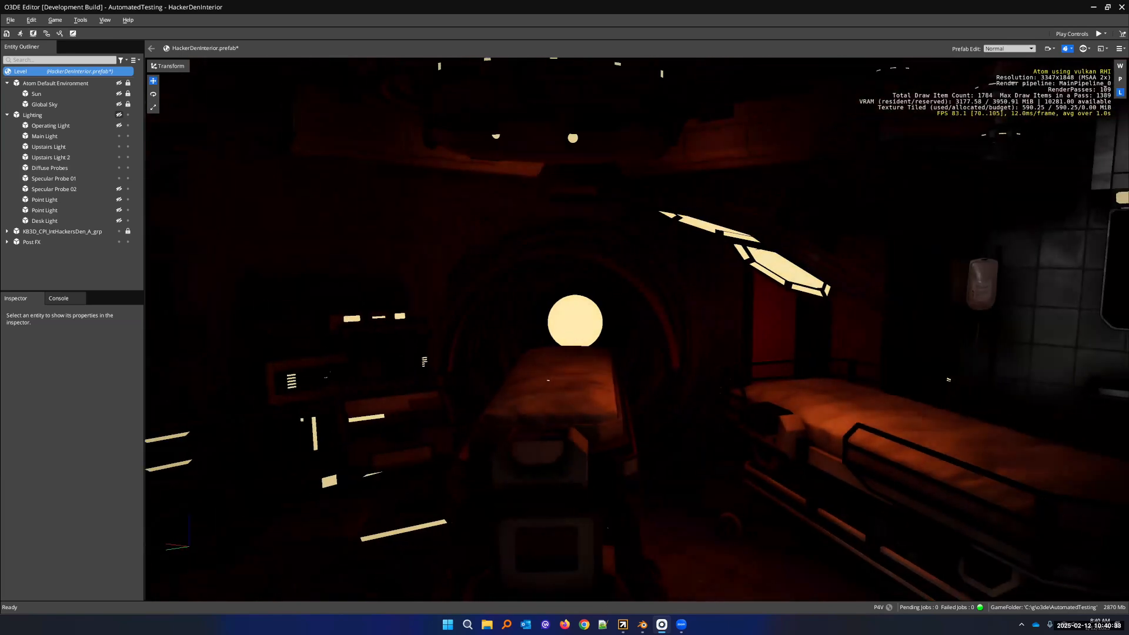
{"action": "key", "text": "s"}
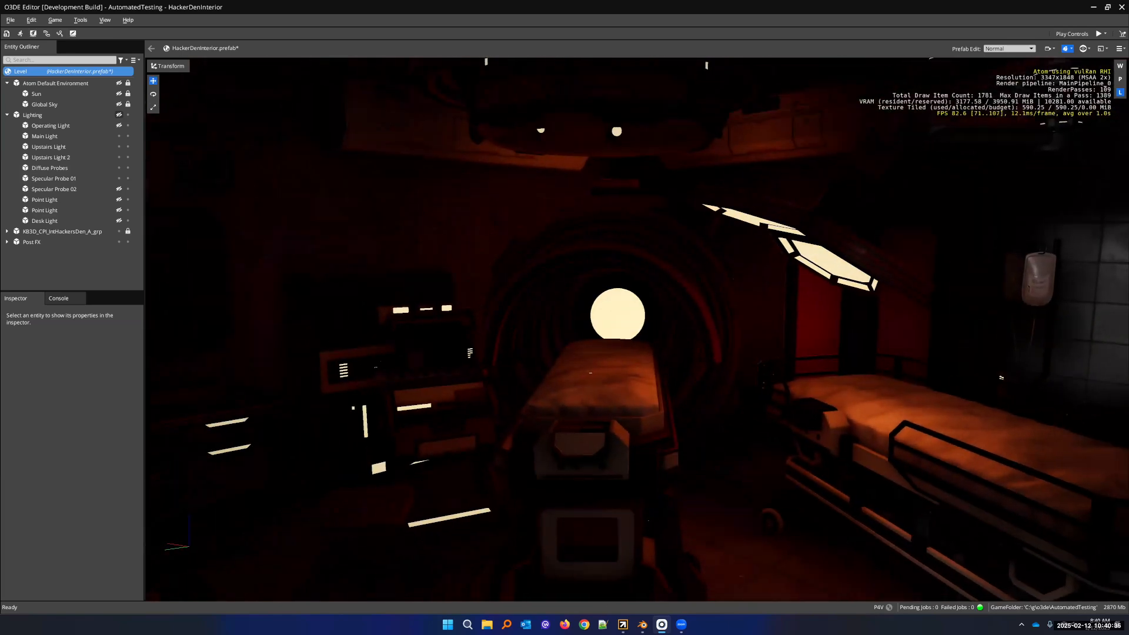
{"action": "key", "text": "w"}
{"action": "right_click_drag", "start_coordinate": [435, 303], "coordinate": [471, 269]}
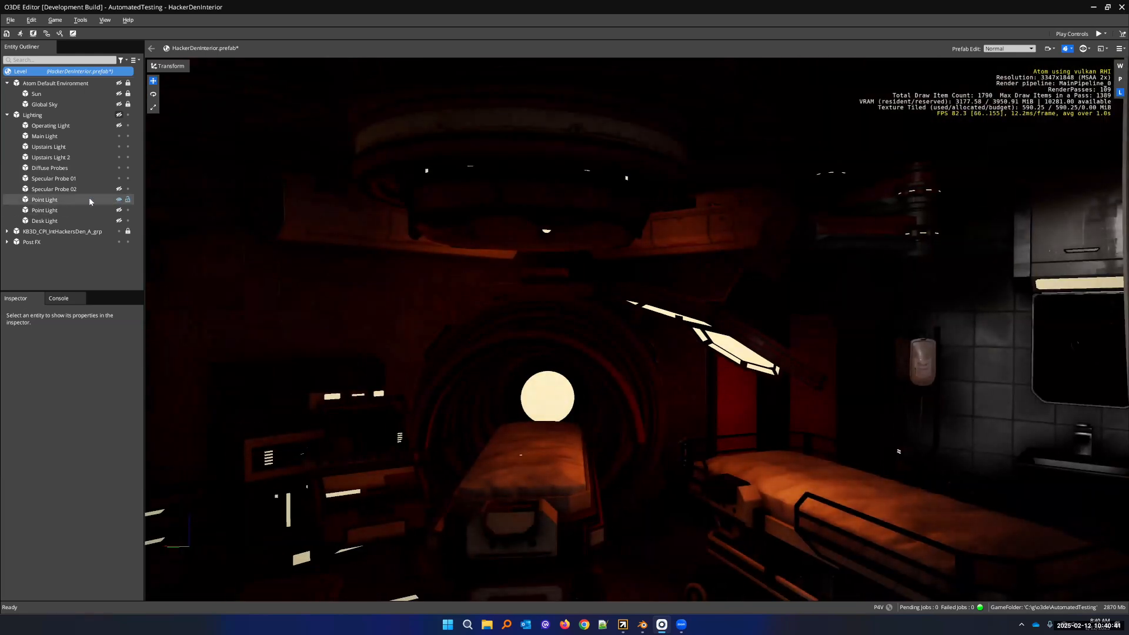
Unhide the first Point Light and the Operating Light, and briefly show the second Point Light before hiding it again
{"action": "left_click", "coordinate": [119, 210]}
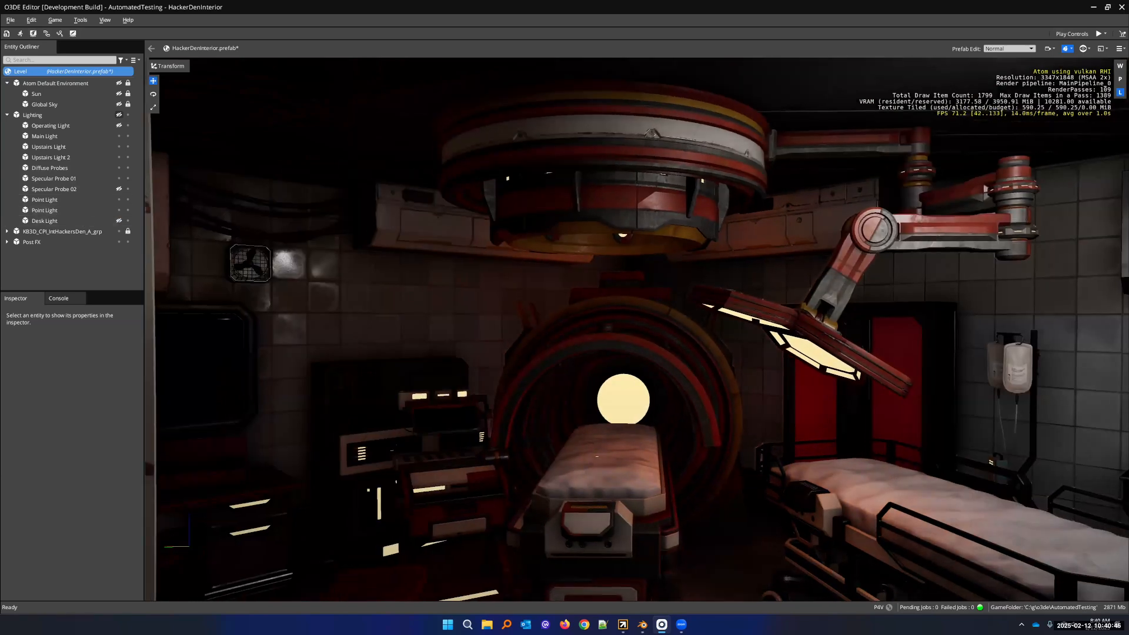
{"action": "right_click_drag", "start_coordinate": [282, 235], "coordinate": [329, 226]}
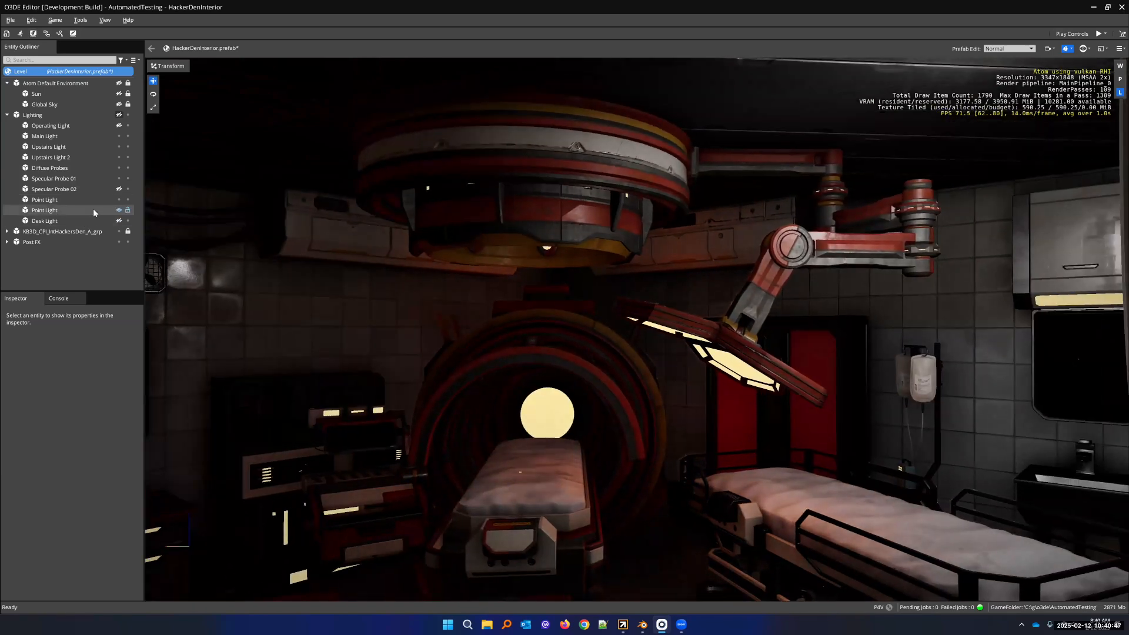
{"action": "left_click", "coordinate": [120, 210]}
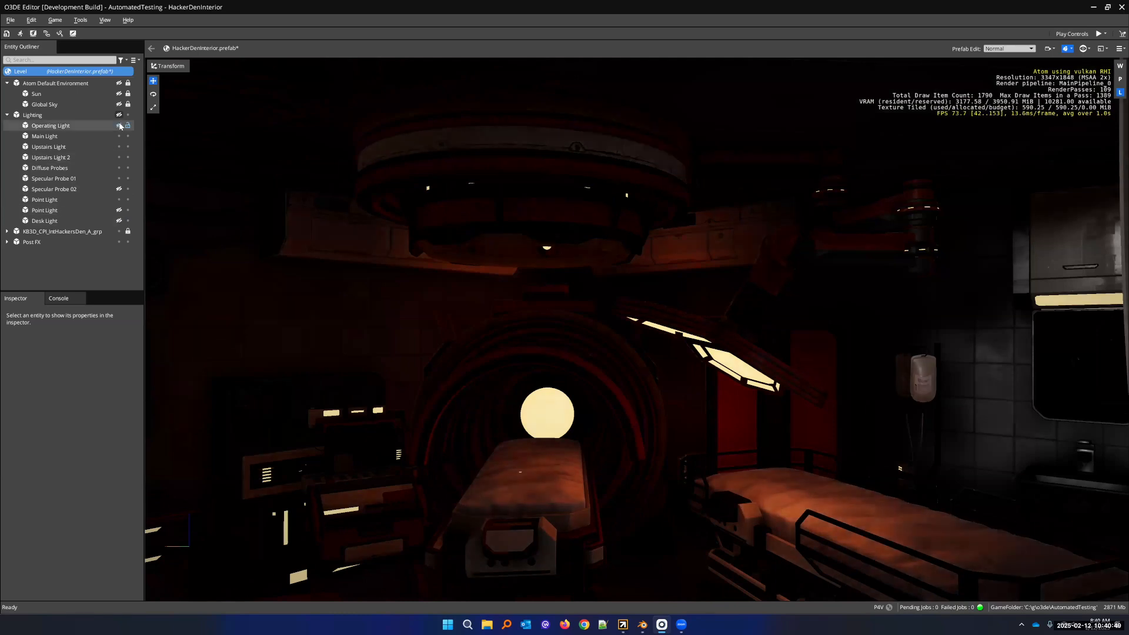
{"action": "right_click_drag", "start_coordinate": [282, 235], "coordinate": [265, 266]}
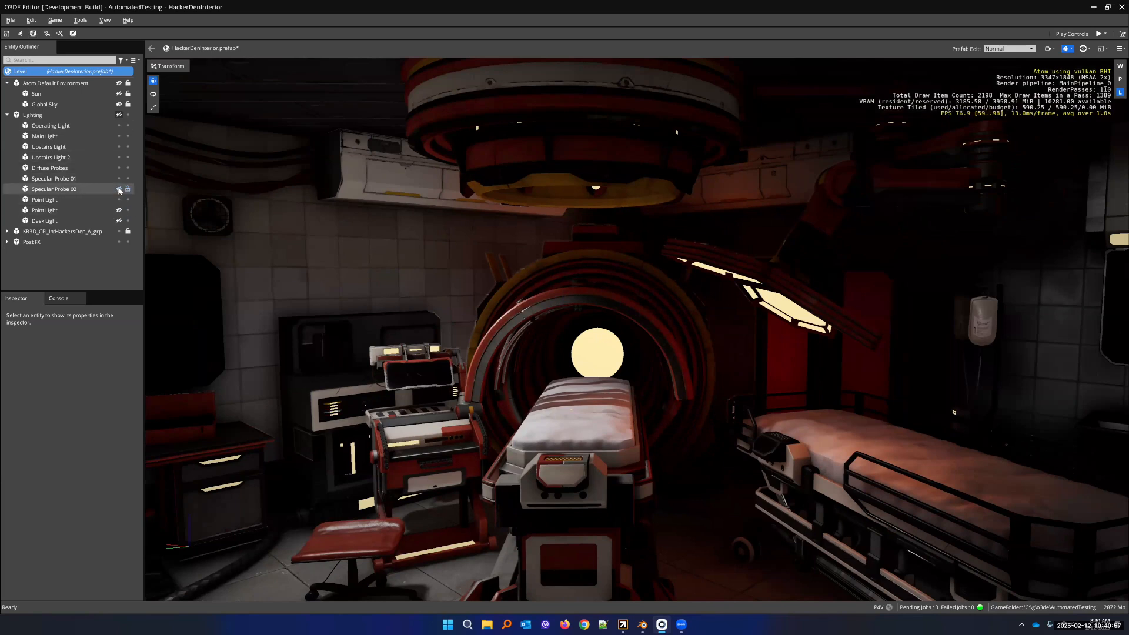
Toggle Specular Probe 02's visibility repeatedly to compare the operating room's reflections, and leave the probe visible
{"action": "right_click_drag", "start_coordinate": [247, 224], "coordinate": [284, 227]}
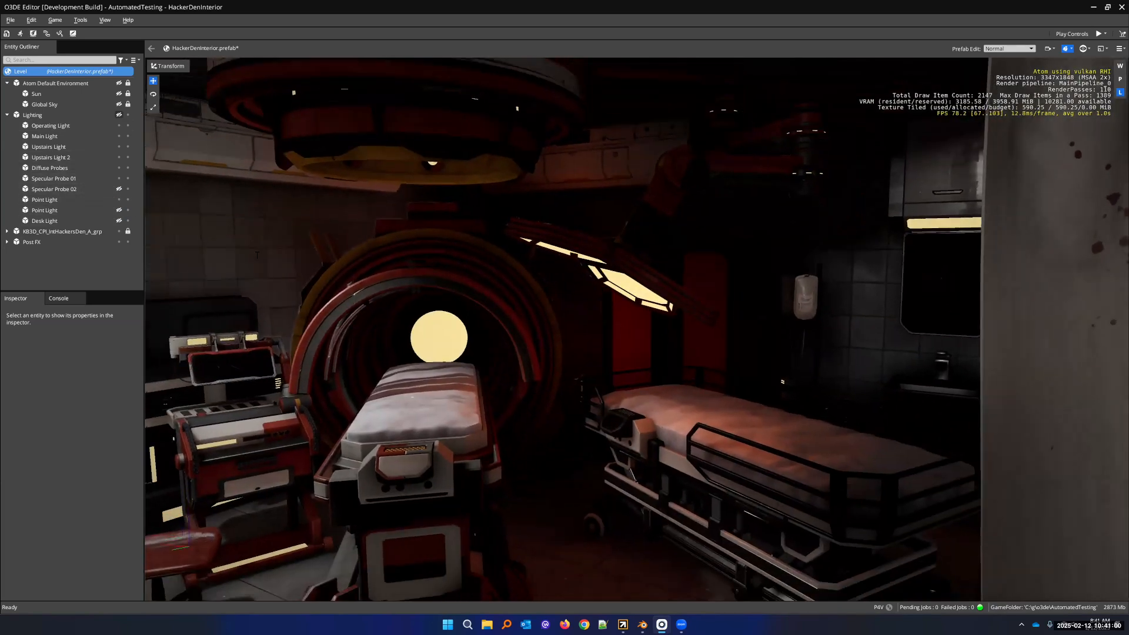
{"action": "left_click", "coordinate": [119, 190]}
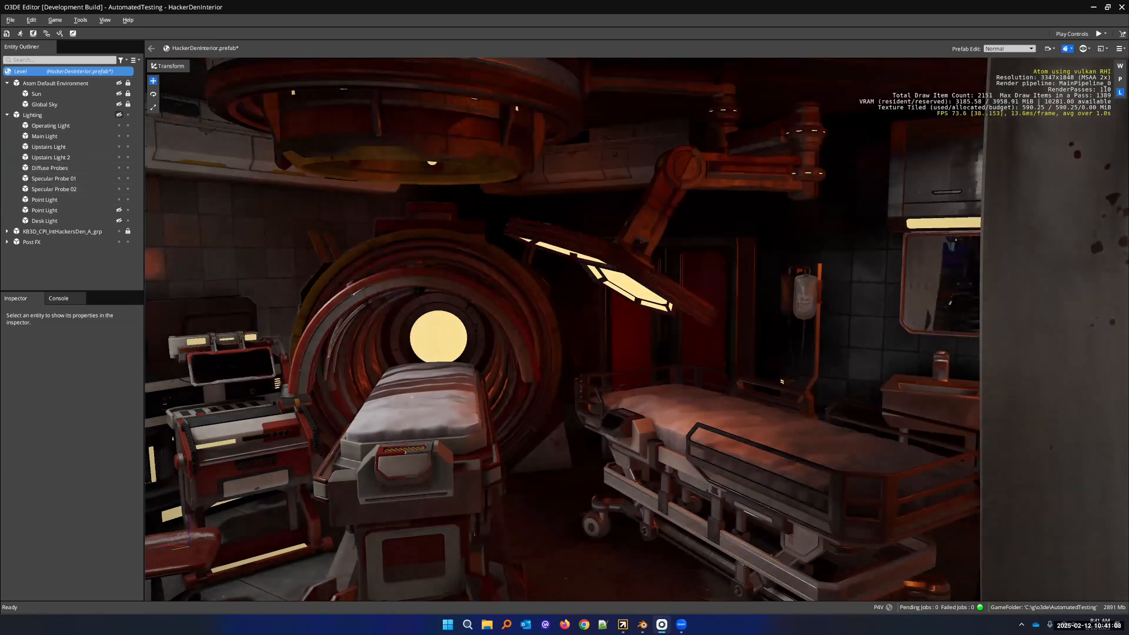
{"action": "left_click", "coordinate": [118, 188]}
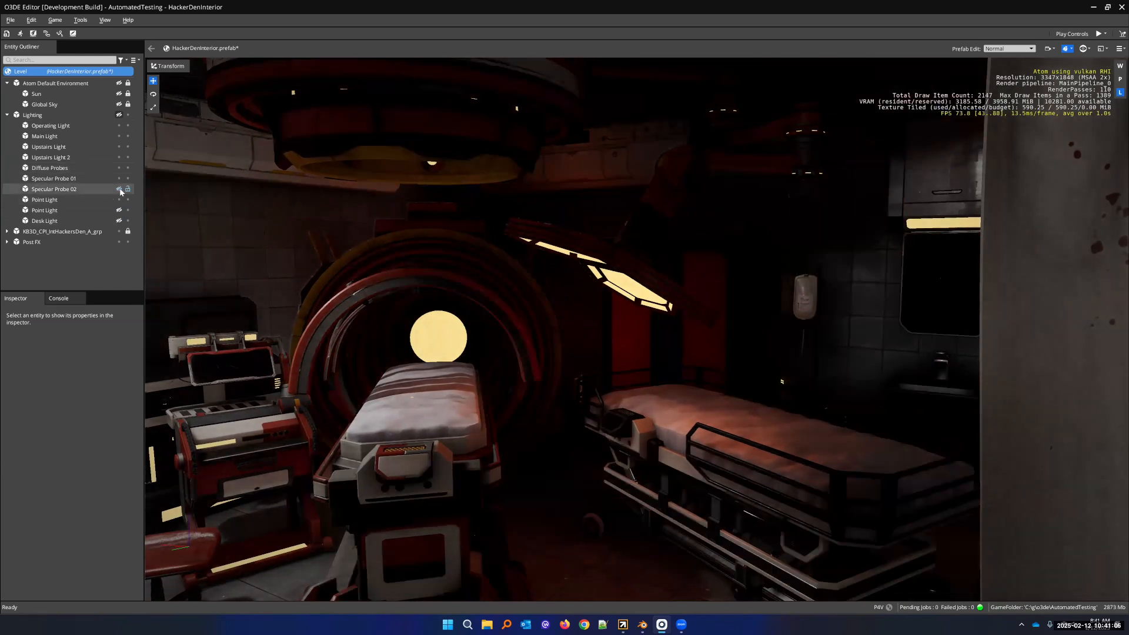
{"action": "right_click_drag", "start_coordinate": [282, 223], "coordinate": [238, 212]}
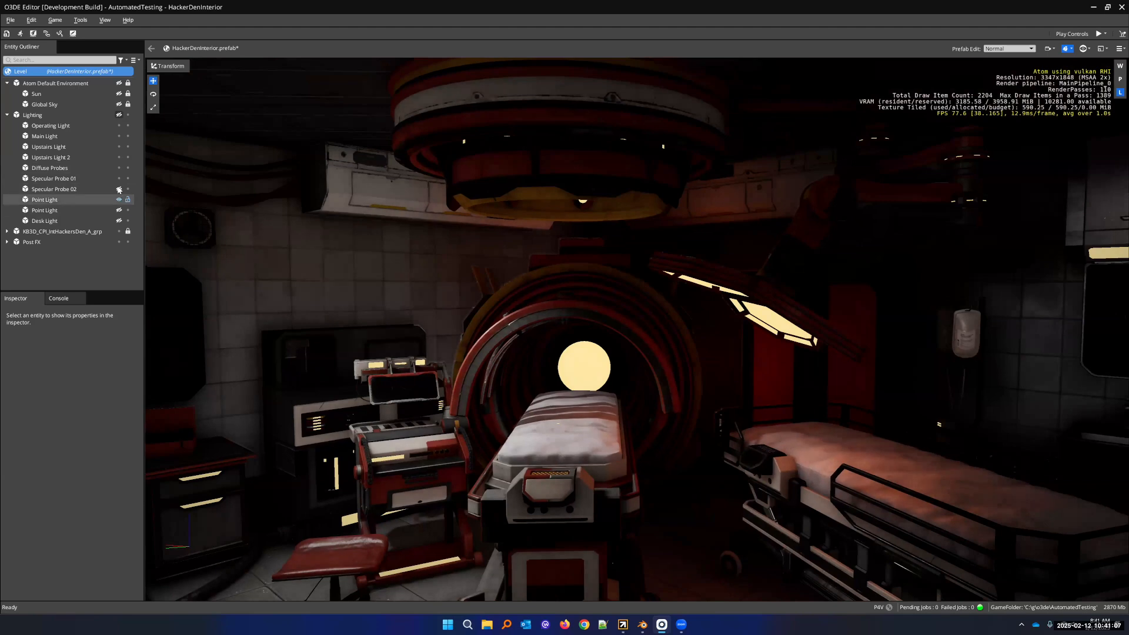
{"action": "left_click", "coordinate": [119, 189]}
{"action": "left_click", "coordinate": [119, 189]}
{"action": "left_click", "coordinate": [119, 189]}
{"action": "left_click", "coordinate": [118, 190]}
{"action": "left_click", "coordinate": [119, 189]}
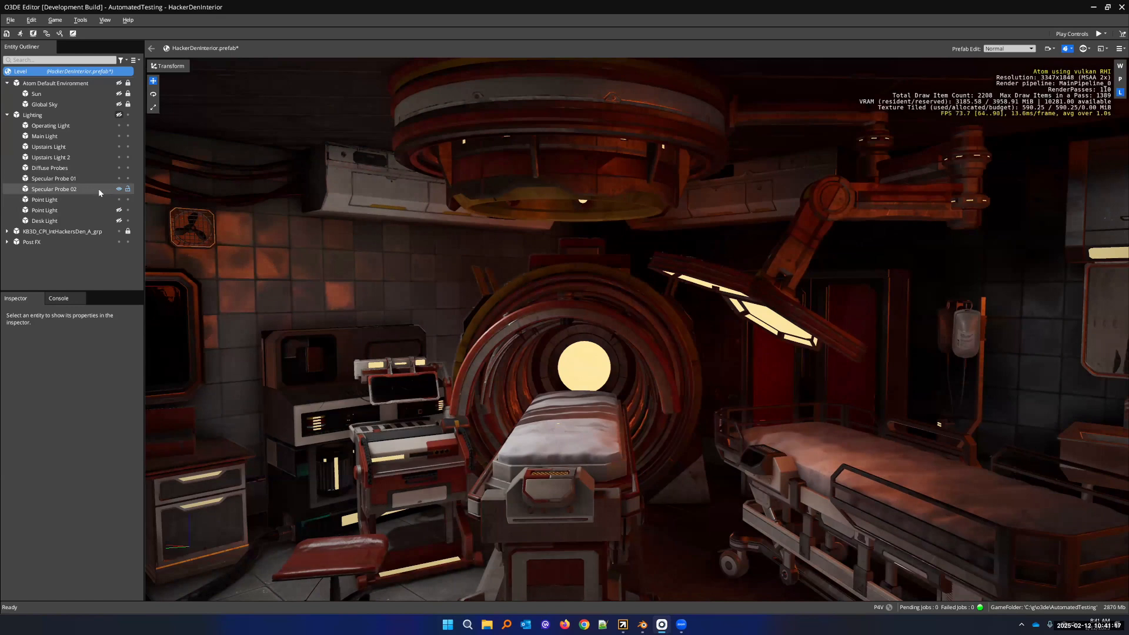
Turn on Specular Probe 02's visualization sphere and inspect the probe's box volume from outside and inside the operating room
{"action": "left_click", "coordinate": [98, 188]}
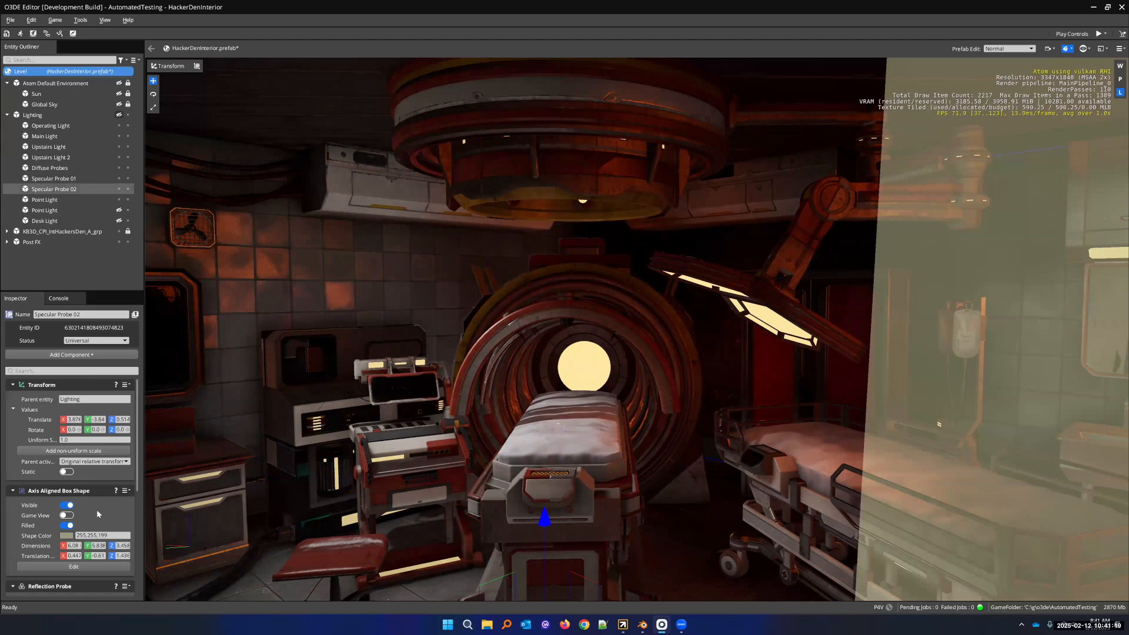
{"action": "scroll", "coordinate": [97, 514], "scroll_direction": "down", "scroll_amount": 5}
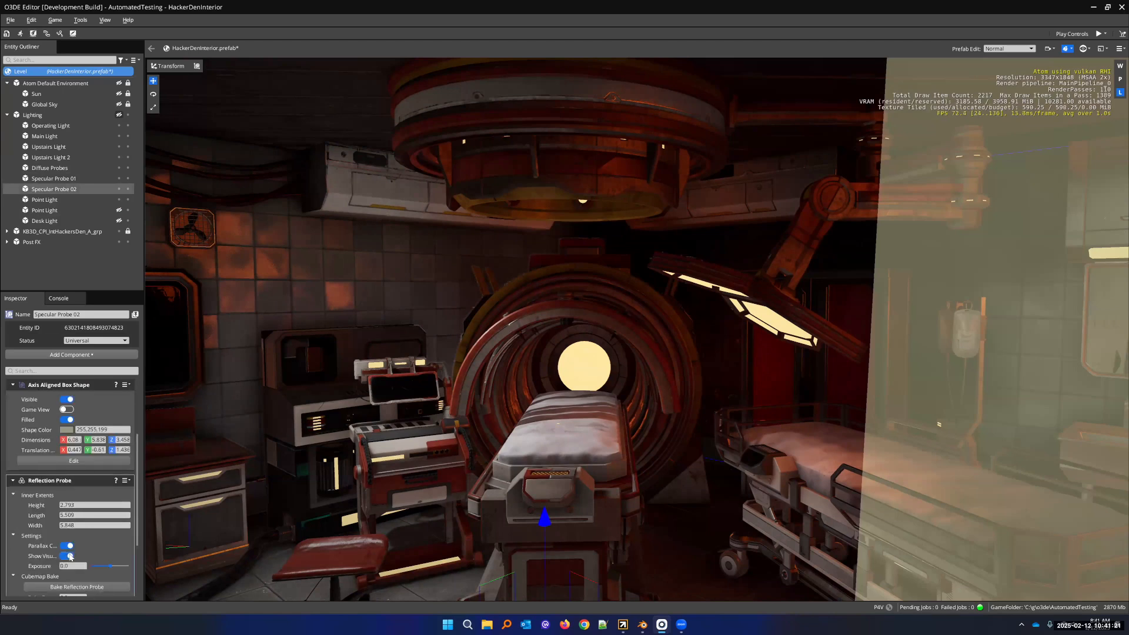
{"action": "left_click", "coordinate": [70, 555]}
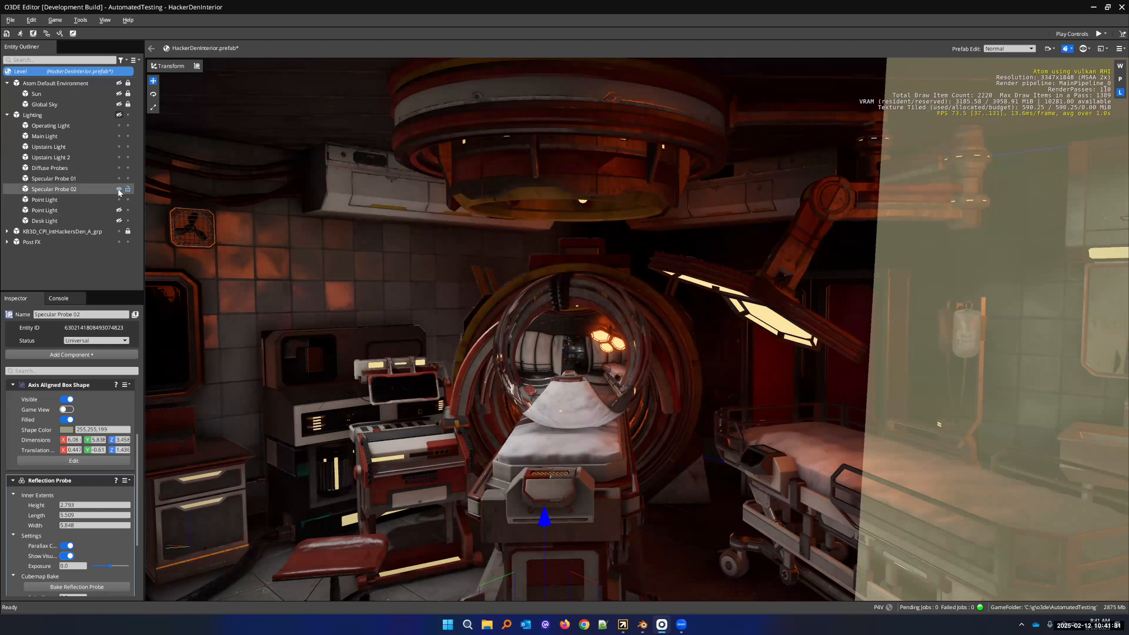
{"action": "right_click_drag", "start_coordinate": [273, 281], "coordinate": [284, 269]}
{"action": "key", "text": "s"}
{"action": "key", "text": "s"}
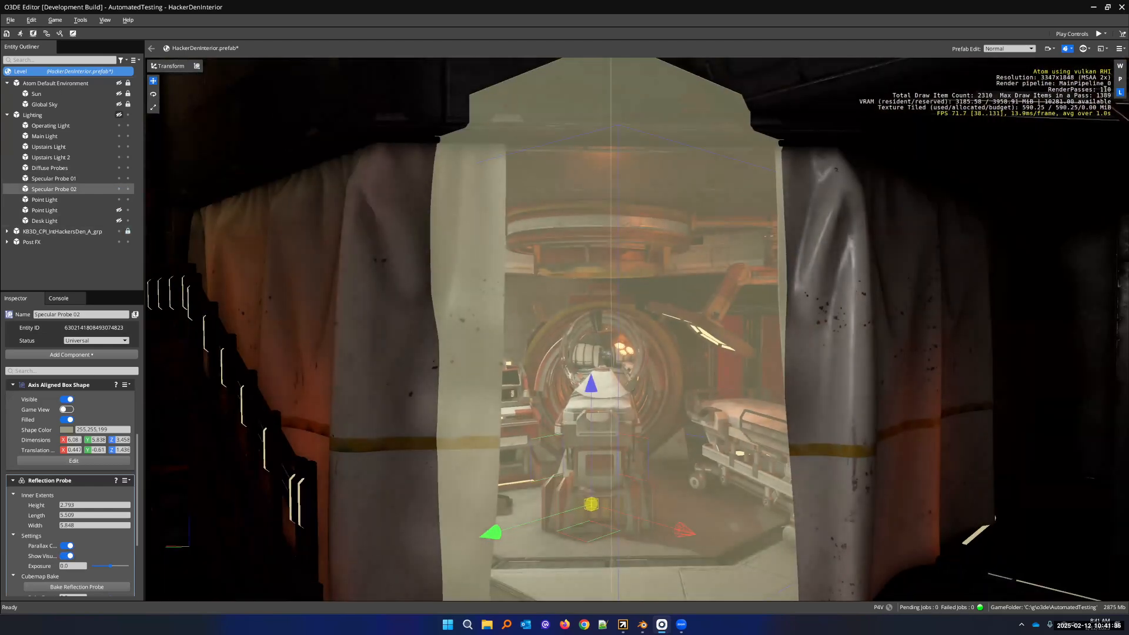
{"action": "key", "text": "w"}
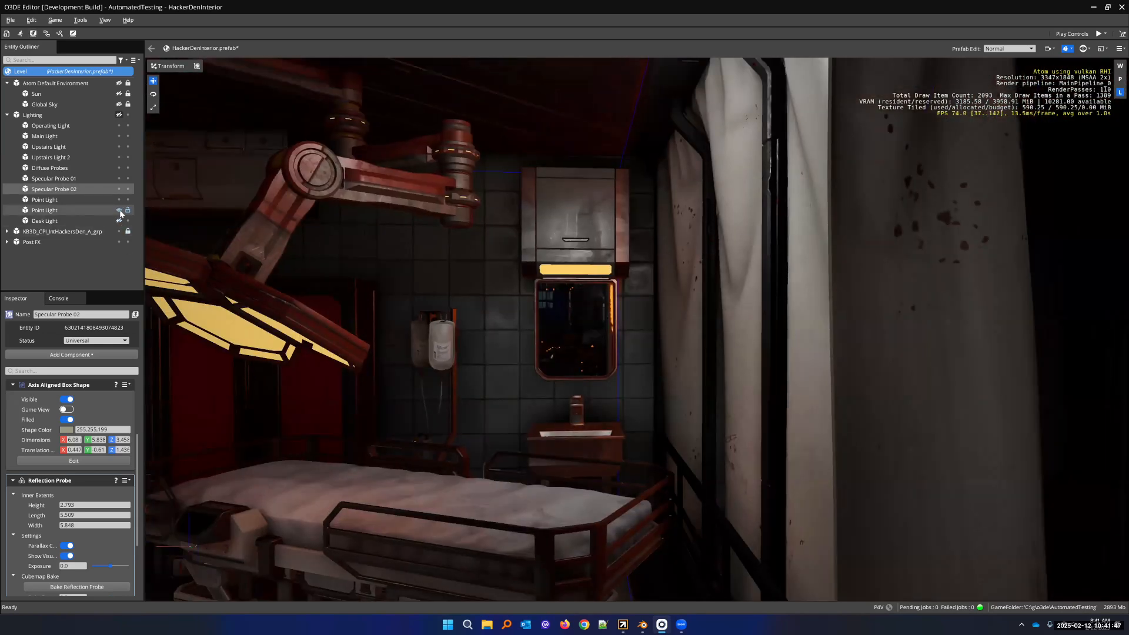
Toggle the second Point Light to compare the lighting around the bed and mirror, and leave it hidden
{"action": "left_click", "coordinate": [120, 211]}
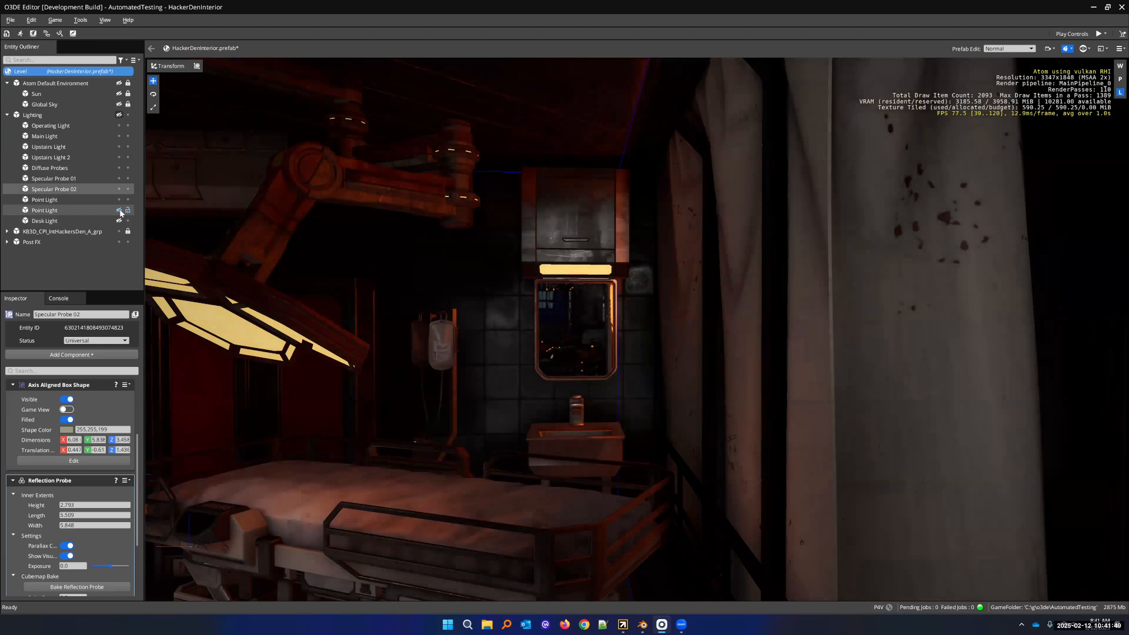
{"action": "left_click", "coordinate": [120, 211]}
{"action": "left_click", "coordinate": [120, 211]}
{"action": "right_click_drag", "start_coordinate": [411, 306], "coordinate": [330, 306]}
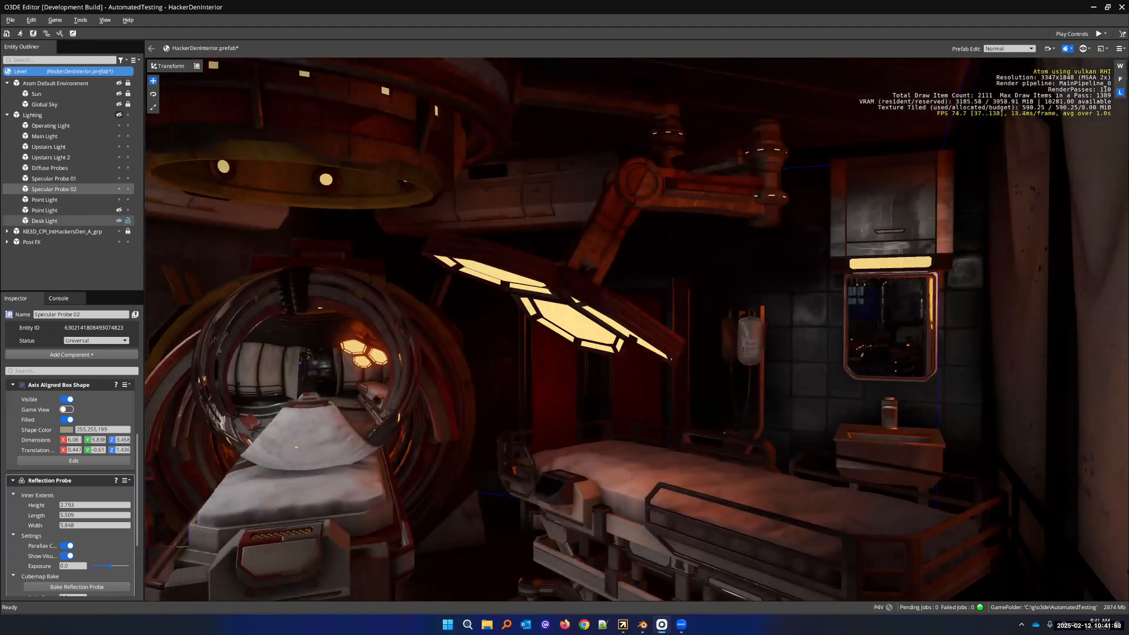
Select the Desk Light, toggle its visibility to compare the computer workstation's lighting, and leave it visible
{"action": "right_click_drag", "start_coordinate": [412, 305], "coordinate": [154, 306]}
{"action": "left_click", "coordinate": [118, 221]}
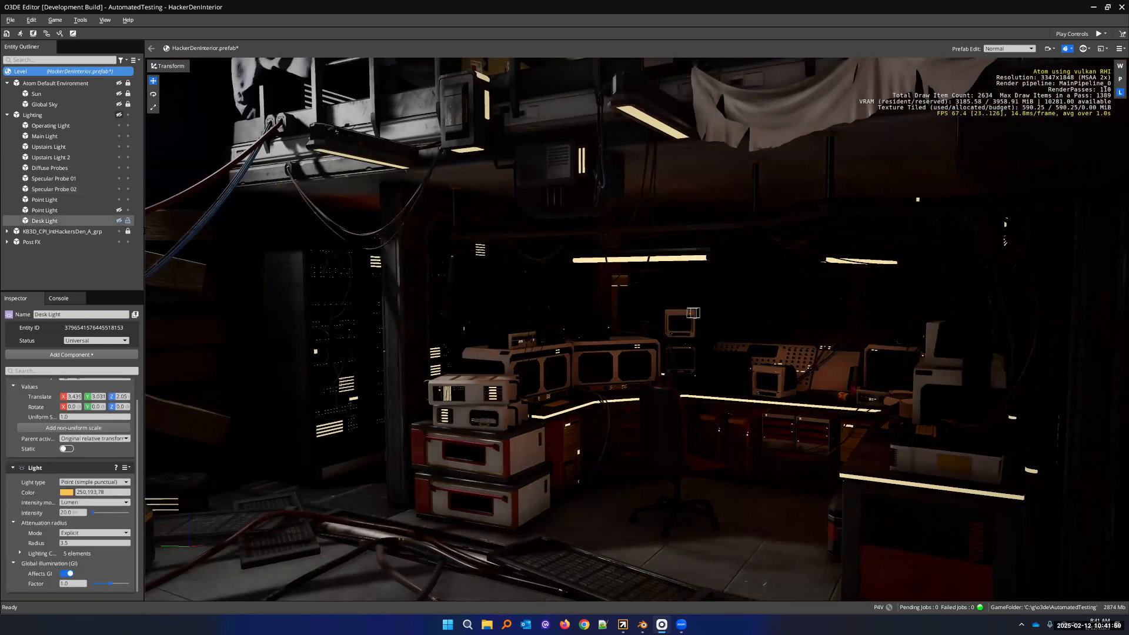
{"action": "left_click", "coordinate": [118, 221]}
{"action": "right_click_drag", "start_coordinate": [167, 229], "coordinate": [205, 234]}
{"action": "key", "text": "w"}
{"action": "scroll", "coordinate": [167, 229], "scroll_direction": "down", "scroll_amount": 3}
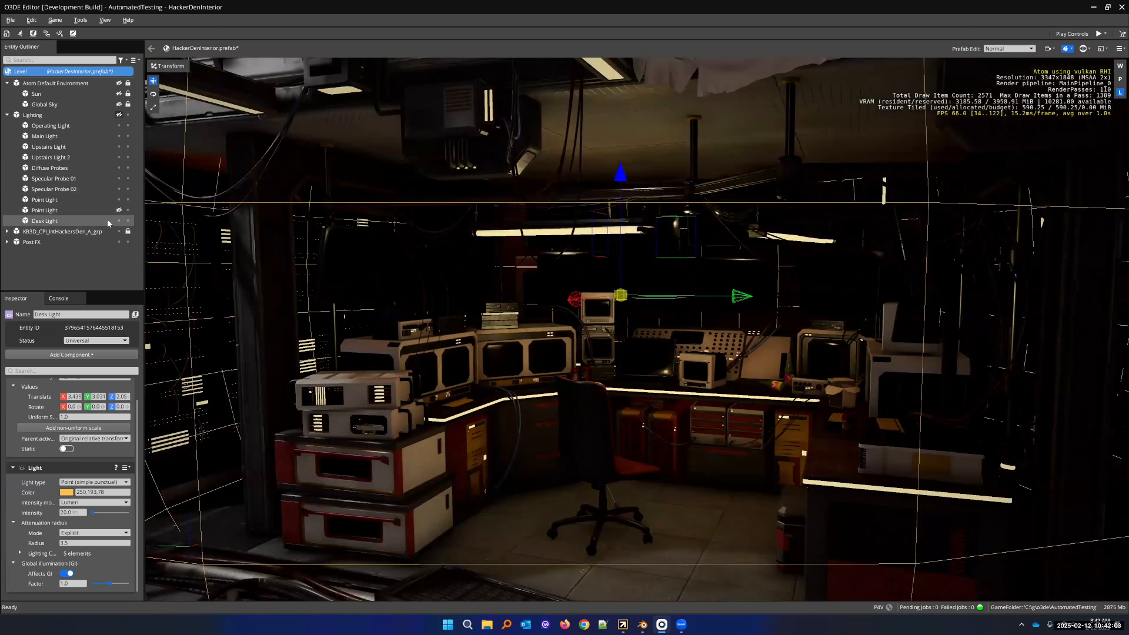
{"action": "left_click", "coordinate": [119, 221]}
{"action": "left_click", "coordinate": [119, 221]}
{"action": "left_click", "coordinate": [119, 221]}
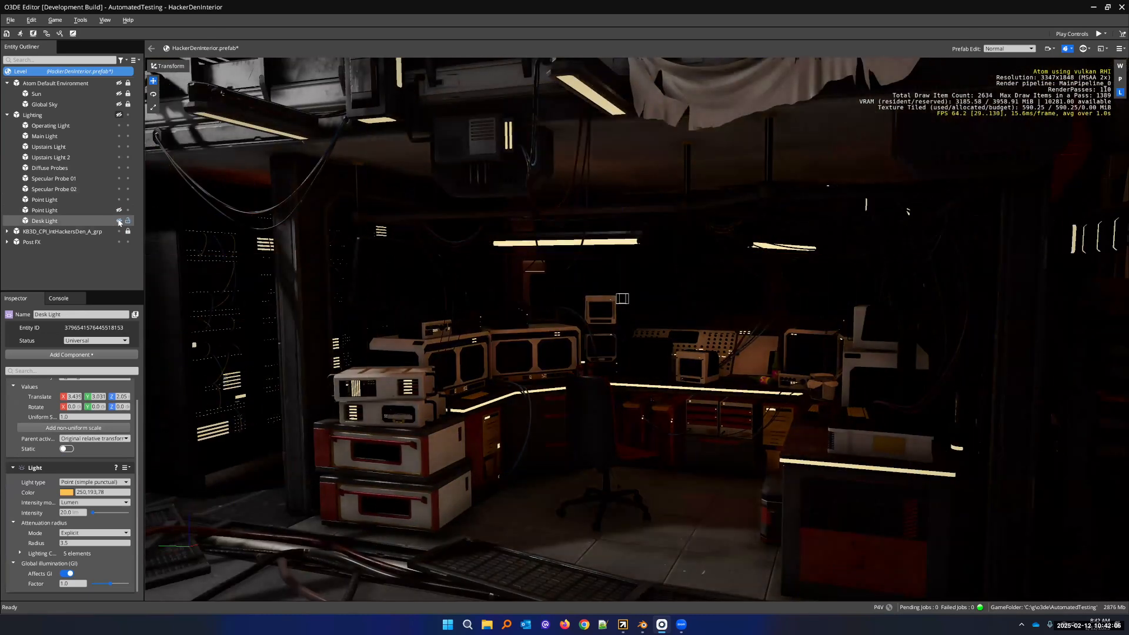
{"action": "left_click", "coordinate": [119, 221]}
Hide all viewport helpers and view the red chairs, reflective sphere and graffiti wall
{"action": "right_click_drag", "start_coordinate": [235, 230], "coordinate": [182, 223]}
{"action": "key", "text": "s"}
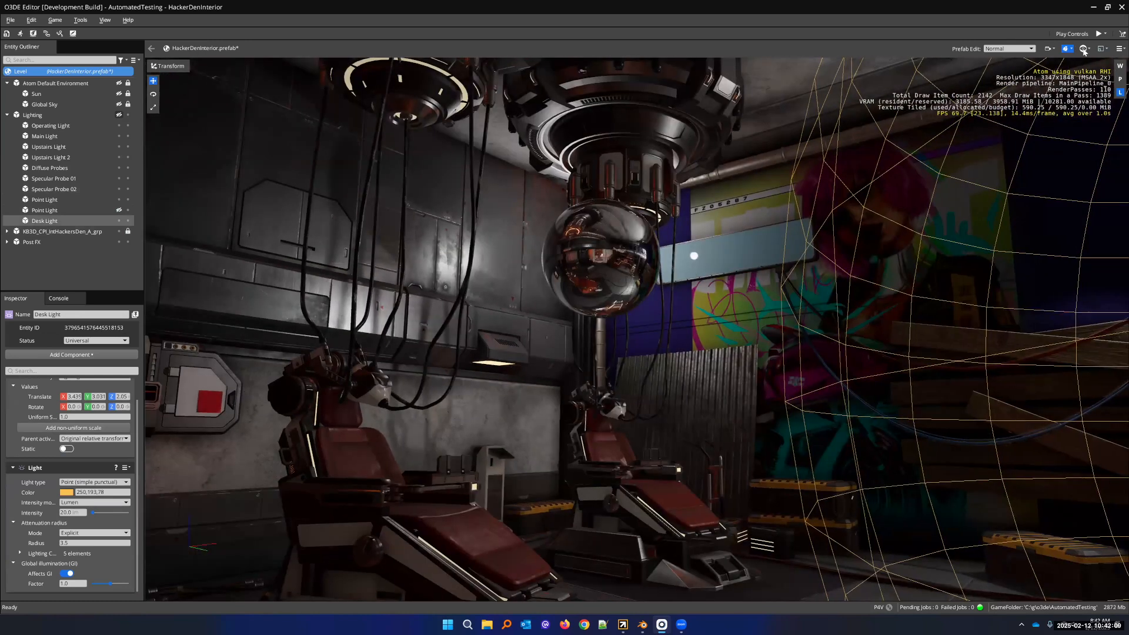
{"action": "left_click", "coordinate": [1071, 49]}
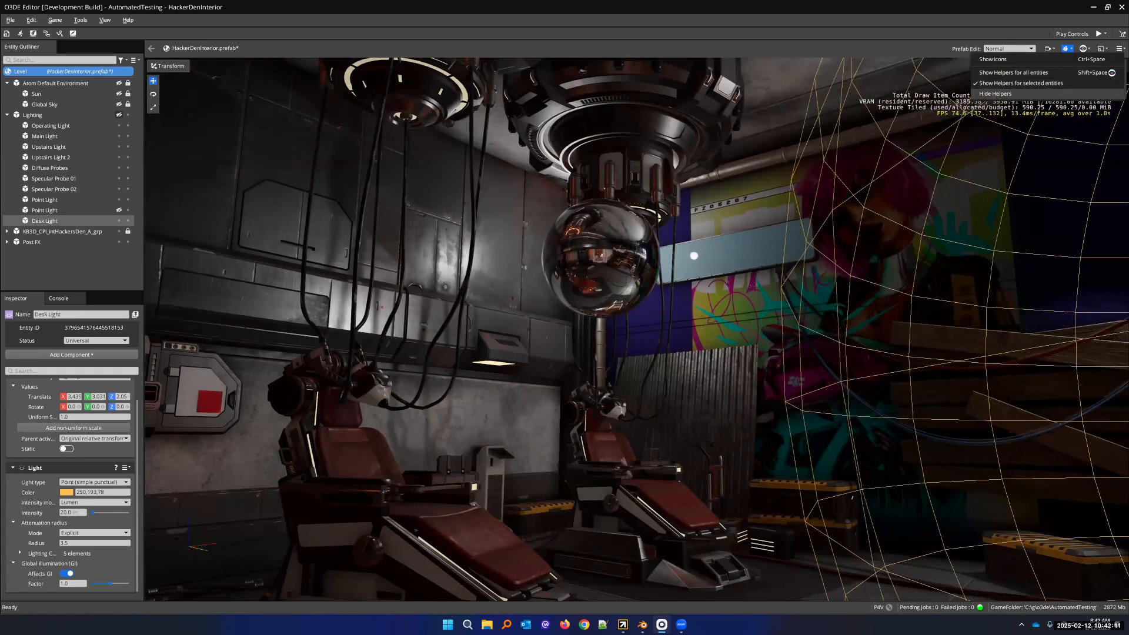
{"action": "left_click", "coordinate": [1053, 95]}
{"action": "right_click_drag", "start_coordinate": [881, 206], "coordinate": [889, 250]}
{"action": "right_click_drag", "start_coordinate": [699, 282], "coordinate": [697, 253]}
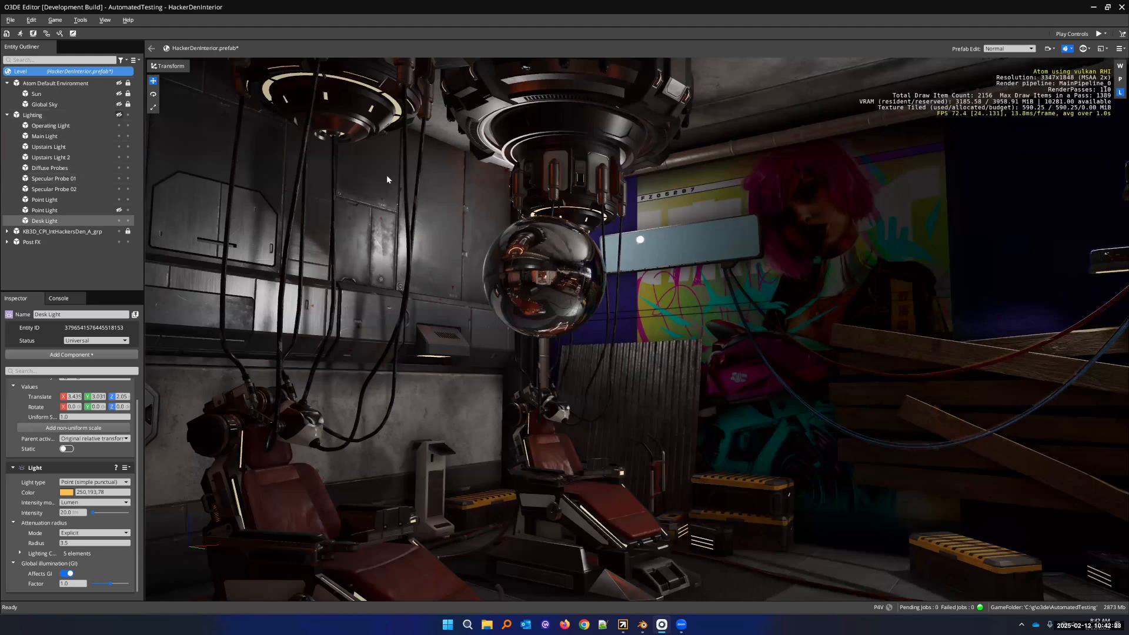
Deselect the Desk Light, save the HackerDenInterior level and view the red chairs and graffiti wall
{"action": "left_click", "coordinate": [92, 265]}
{"action": "key", "text": "ctrl+s"}
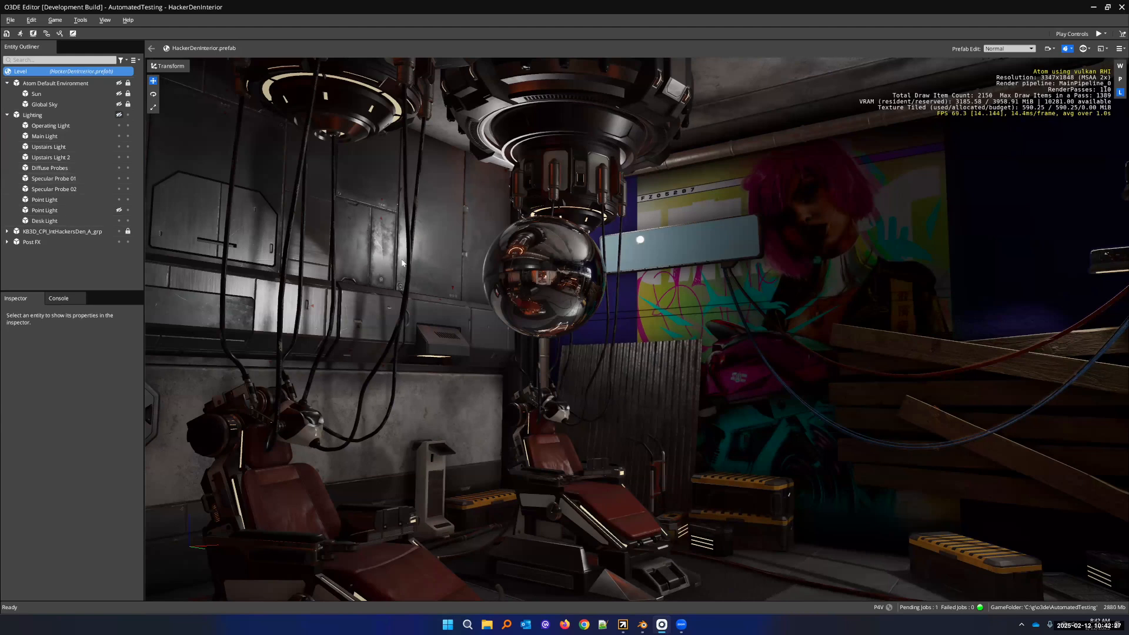
{"action": "right_click_drag", "start_coordinate": [398, 257], "coordinate": [394, 260]}
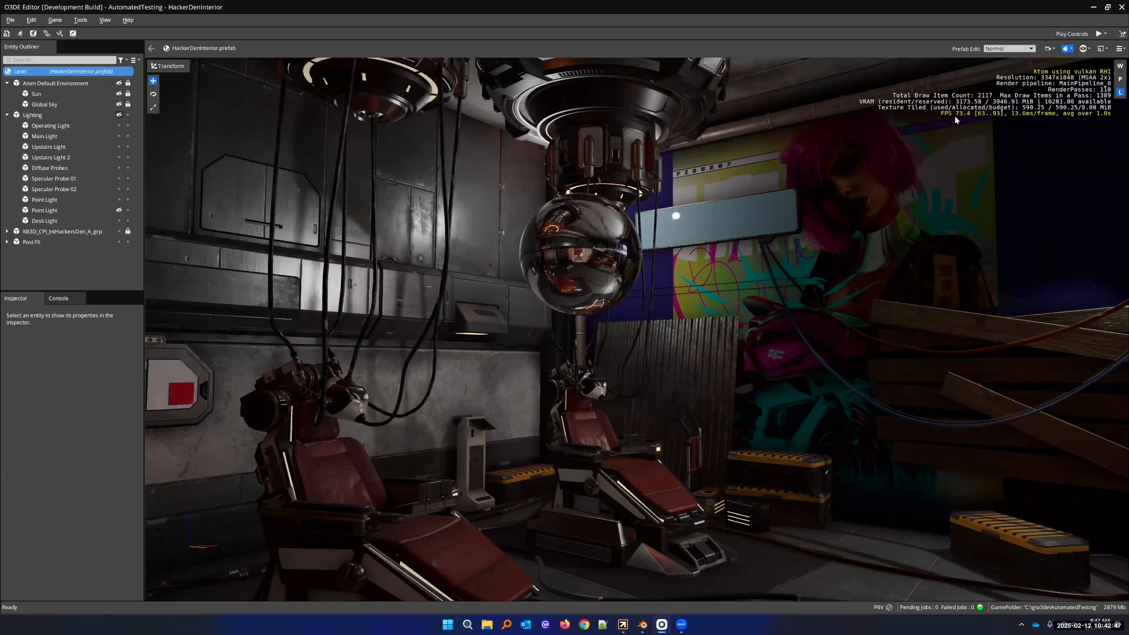
{"action": "right_click_drag", "start_coordinate": [877, 154], "coordinate": [876, 154]}
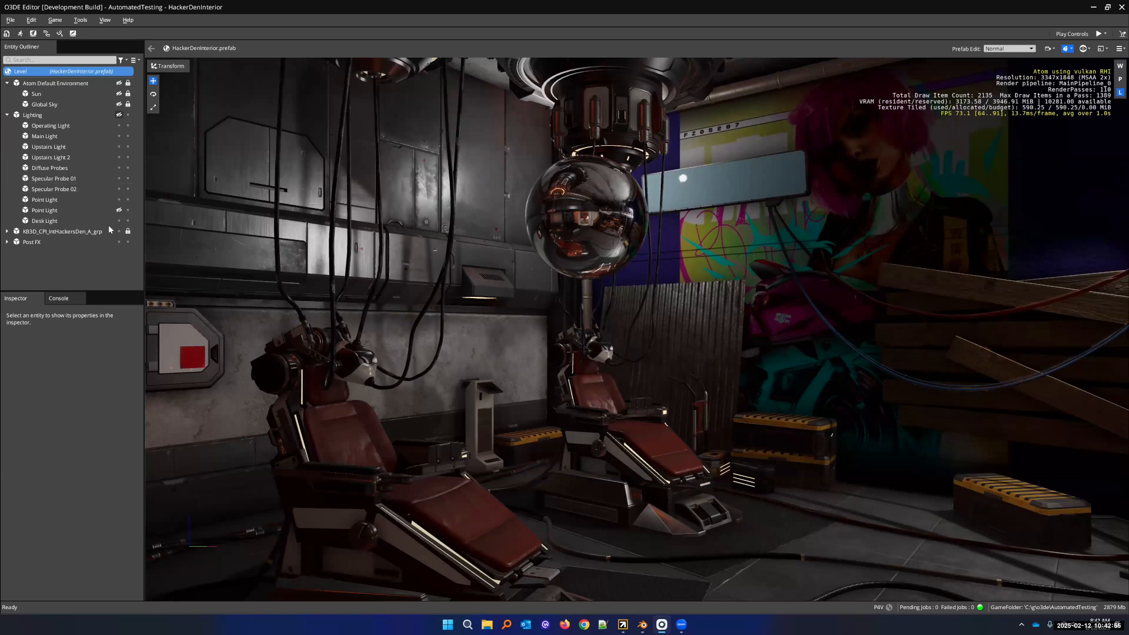
Select the Diffuse Probes entity and review its Diffuse Probe Grid's probe spacing, grid settings, visualization and grid mode
{"action": "left_click", "coordinate": [50, 168]}
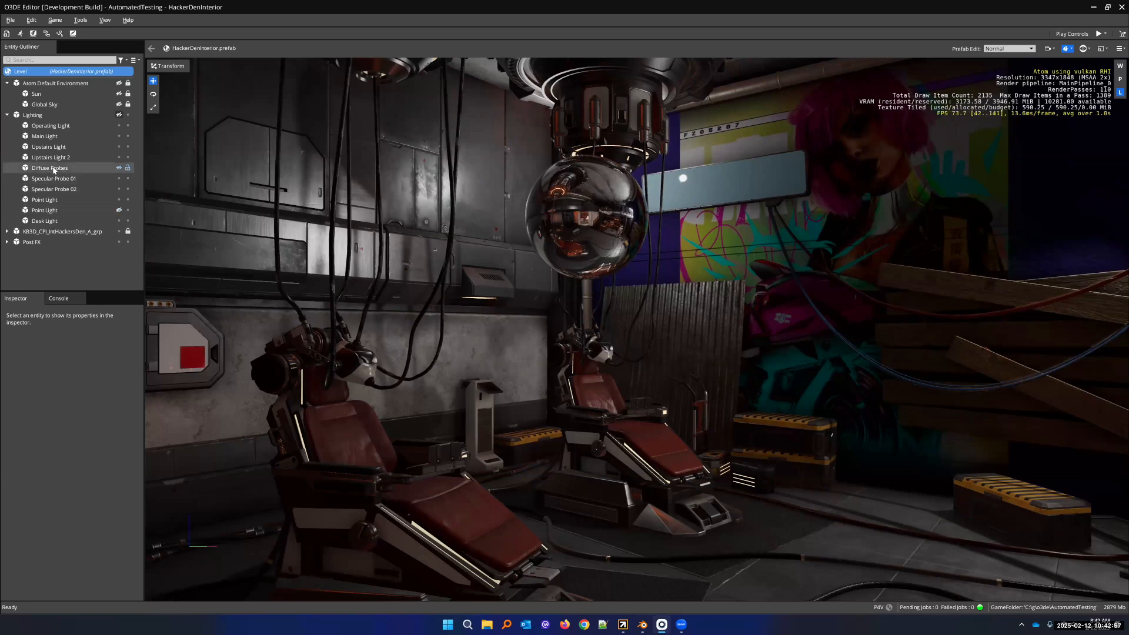
{"action": "left_click", "coordinate": [15, 384]}
{"action": "scroll", "coordinate": [35, 389], "scroll_direction": "down", "scroll_amount": 5}
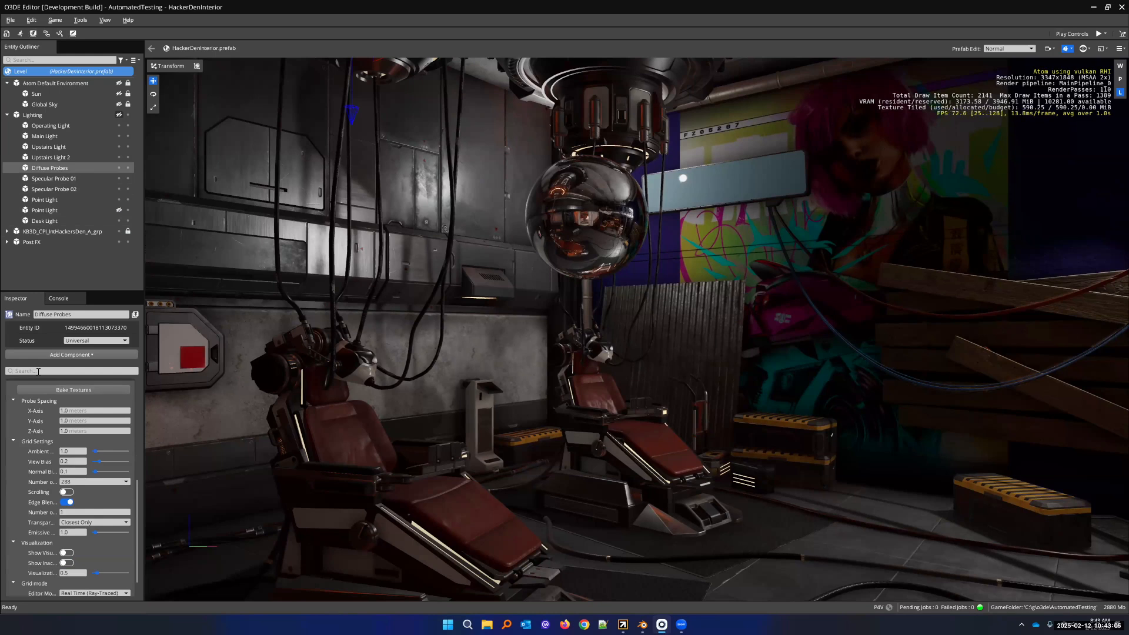
{"action": "scroll", "coordinate": [58, 411], "scroll_direction": "down", "scroll_amount": 1}
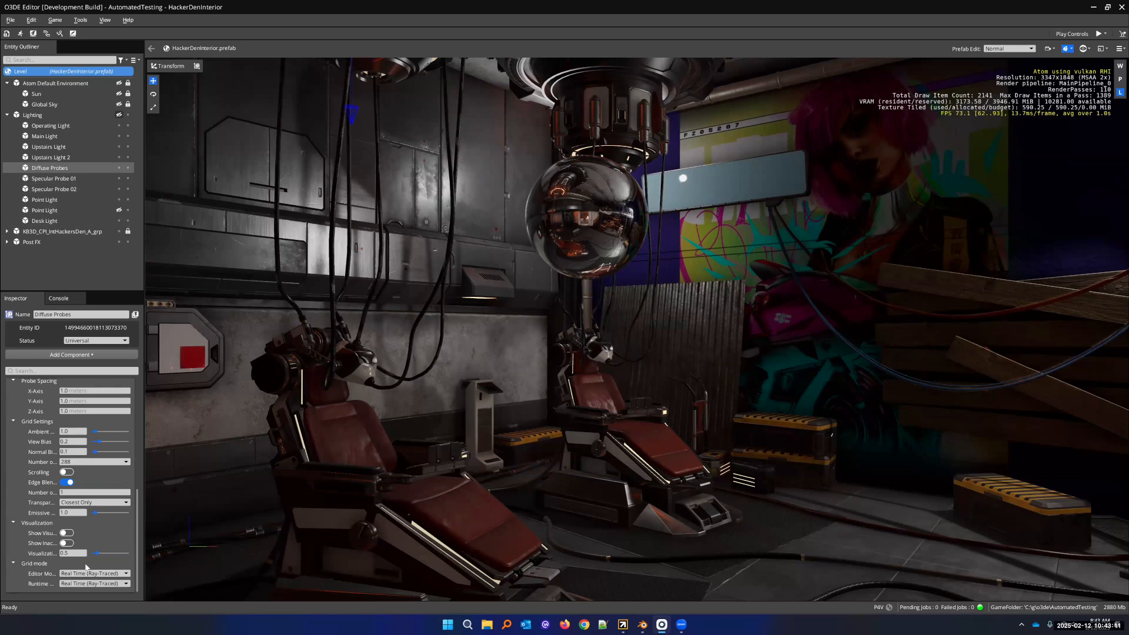
{"action": "scroll", "coordinate": [67, 480], "scroll_direction": "up", "scroll_amount": 1}
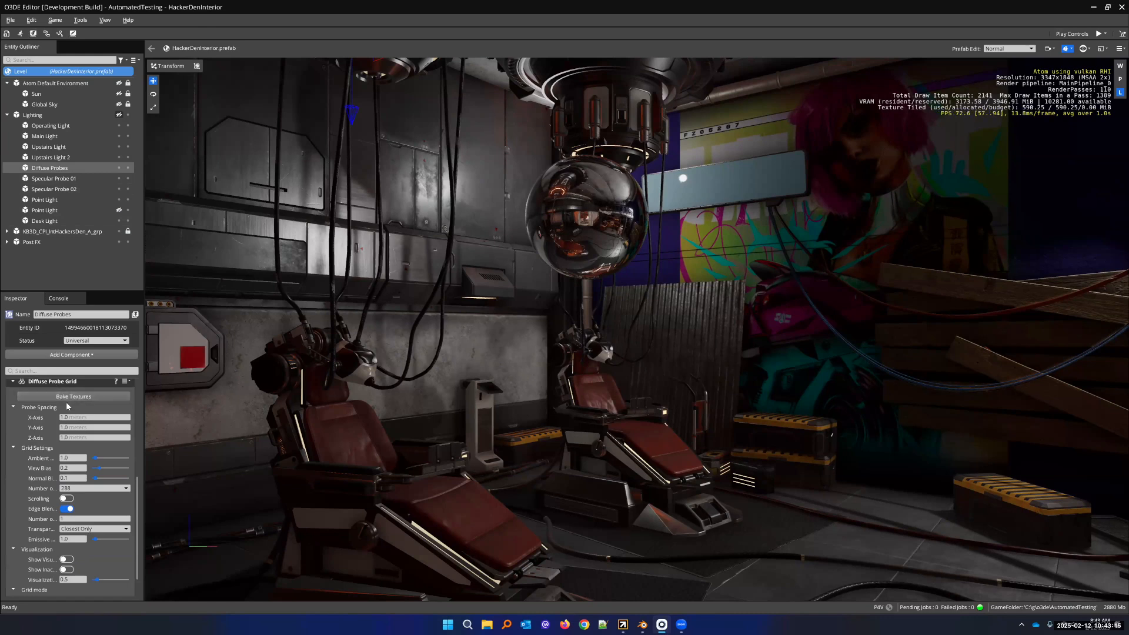
{"action": "scroll", "coordinate": [59, 417], "scroll_direction": "down", "scroll_amount": 1}
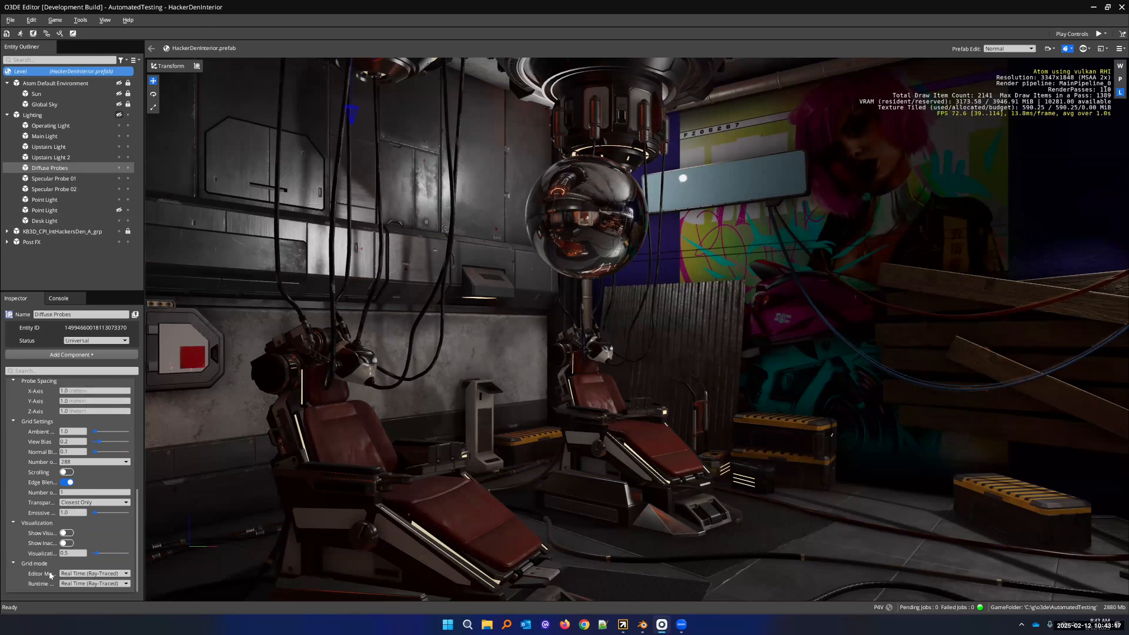
Switch the probe grid's editor mode to Baked to compare the room's lighting, and return it to Real Time (Ray-Traced)
{"action": "left_click", "coordinate": [68, 583]}
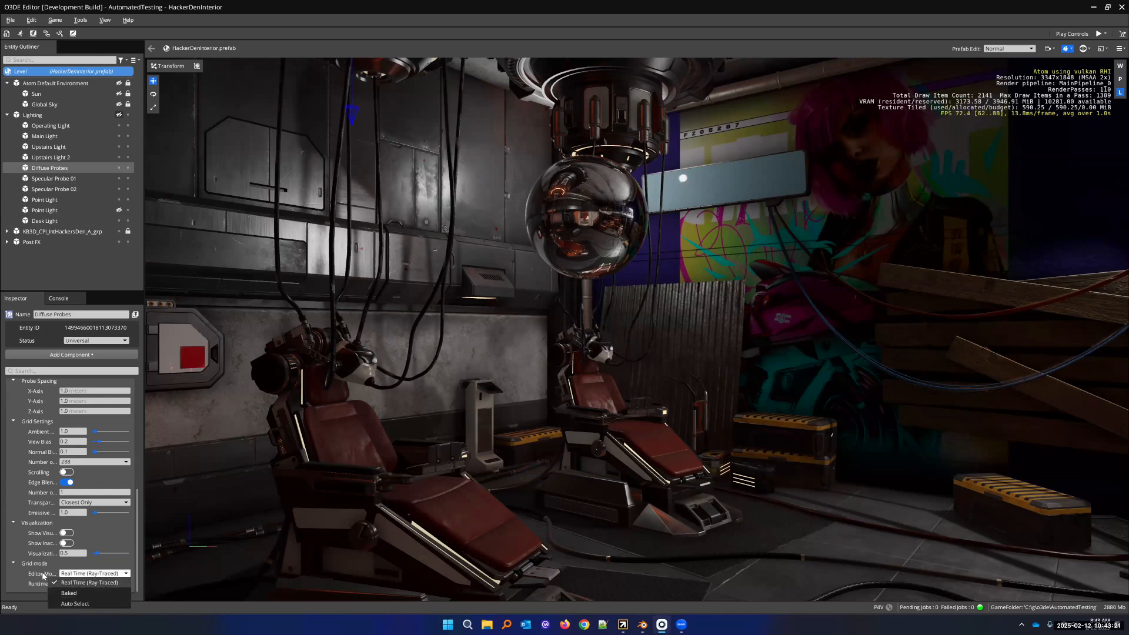
{"action": "left_click", "coordinate": [69, 592]}
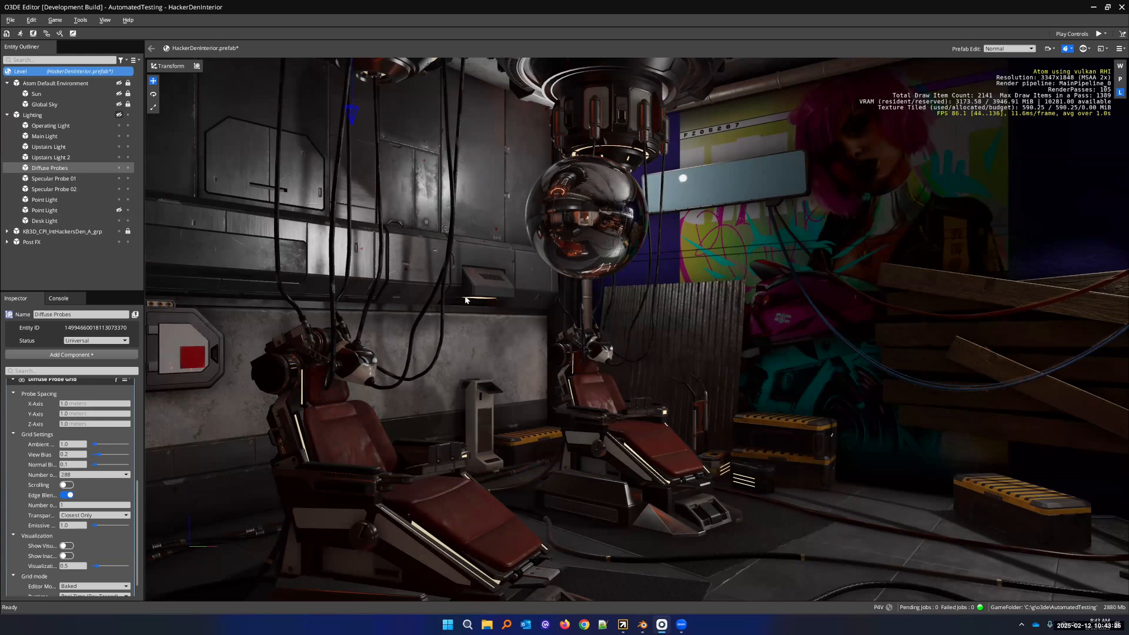
{"action": "right_click_drag", "start_coordinate": [994, 73], "coordinate": [972, 85]}
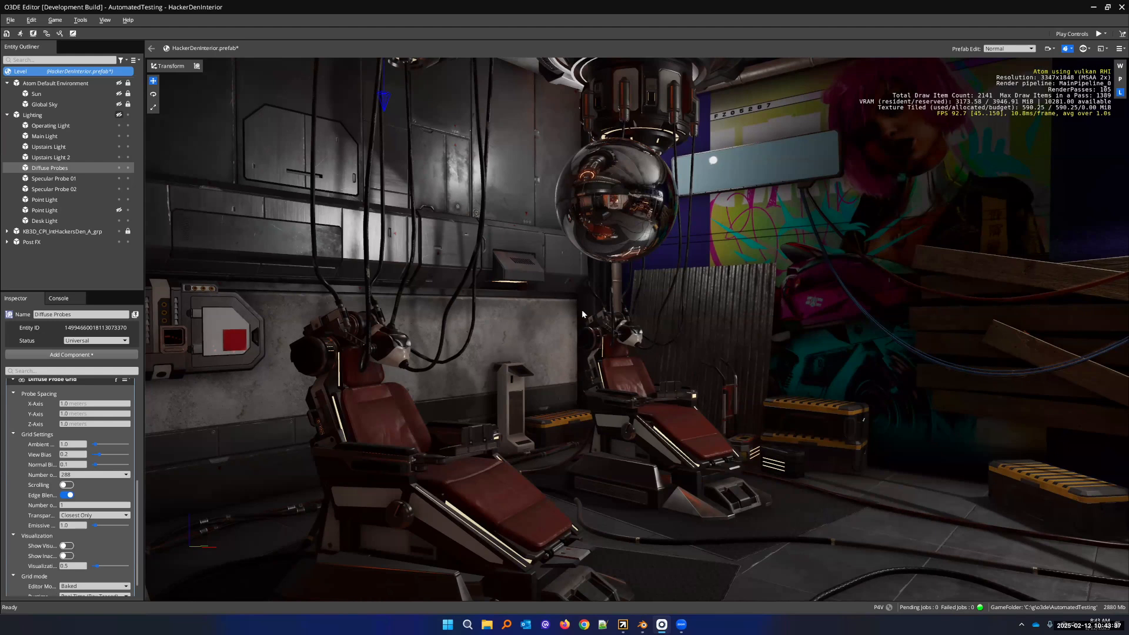
{"action": "right_click_drag", "start_coordinate": [582, 310], "coordinate": [575, 310]}
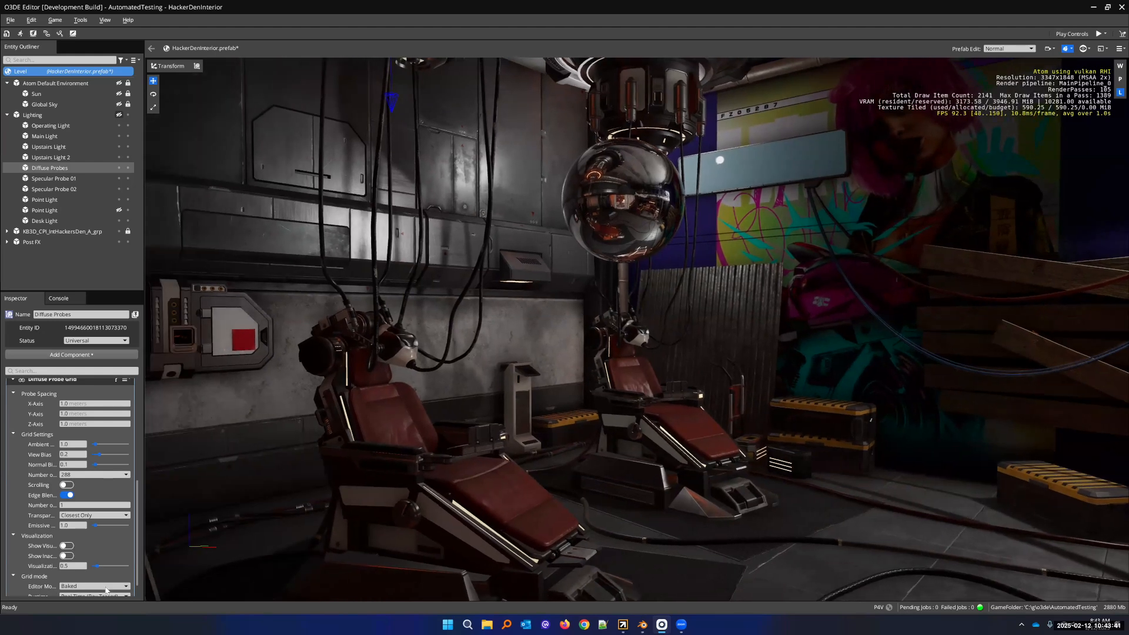
{"action": "scroll", "coordinate": [97, 574], "scroll_direction": "down", "scroll_amount": 1}
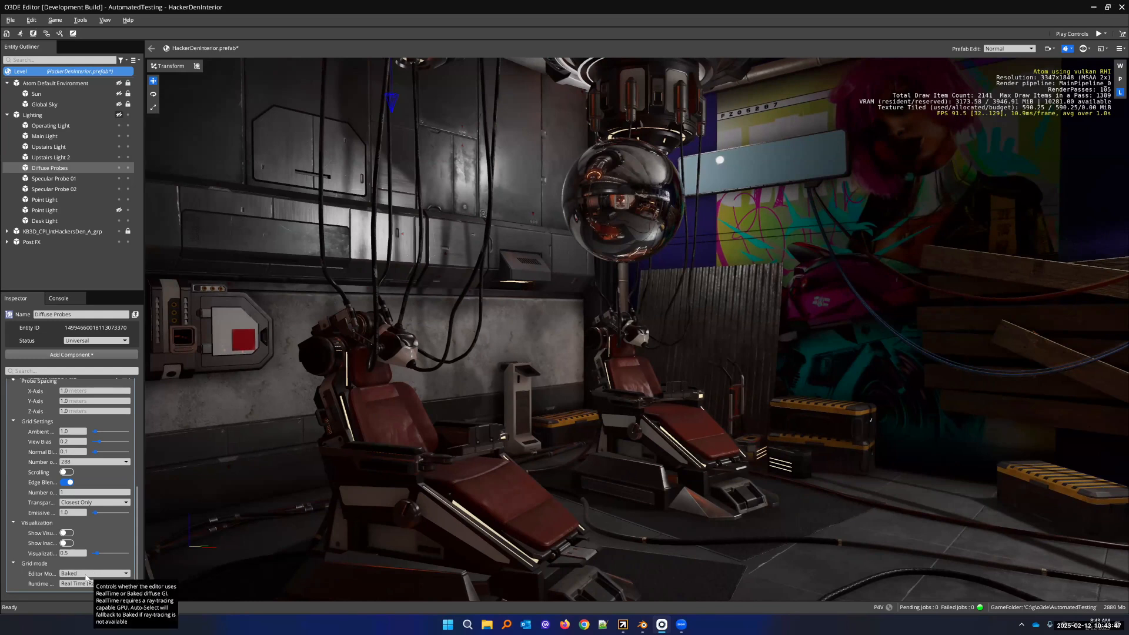
{"action": "left_click", "coordinate": [86, 573]}
{"action": "left_click", "coordinate": [88, 589]}
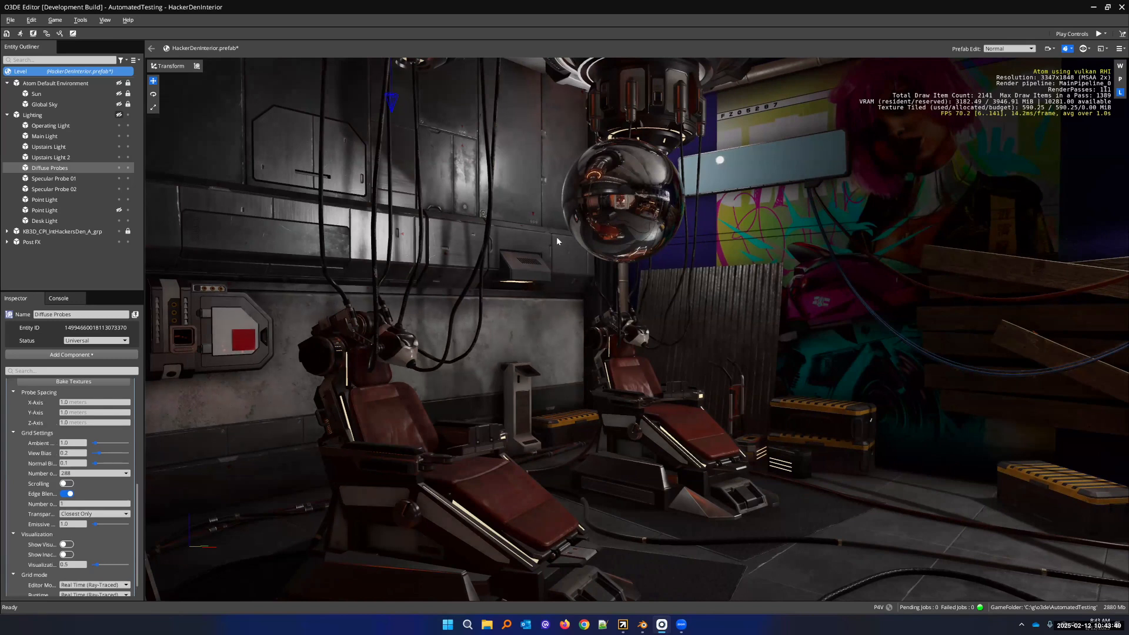
Set the Diffuse Probe Grid's runtime mode to Baked
{"action": "scroll", "coordinate": [63, 584], "scroll_direction": "down", "scroll_amount": 1}
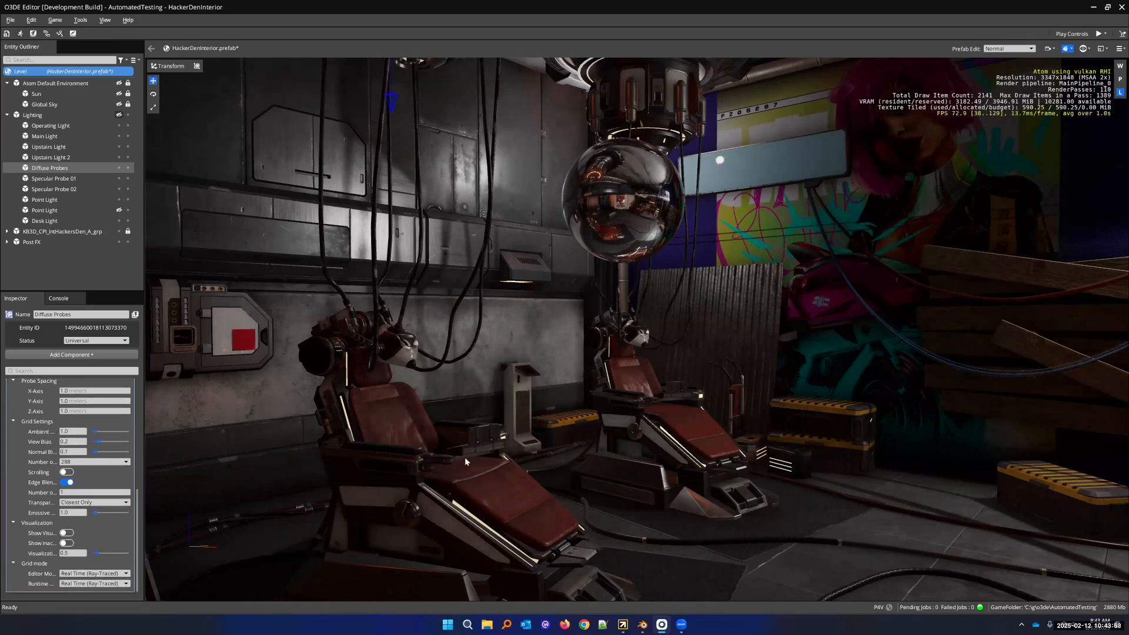
{"action": "left_click", "coordinate": [86, 584]}
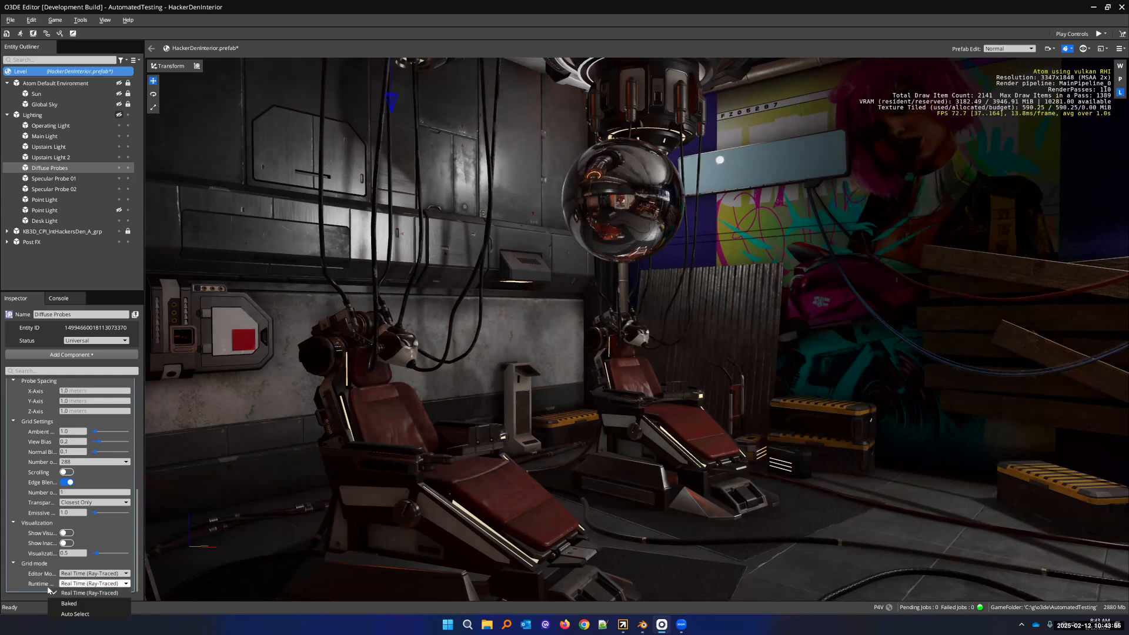
{"action": "left_click", "coordinate": [70, 602]}
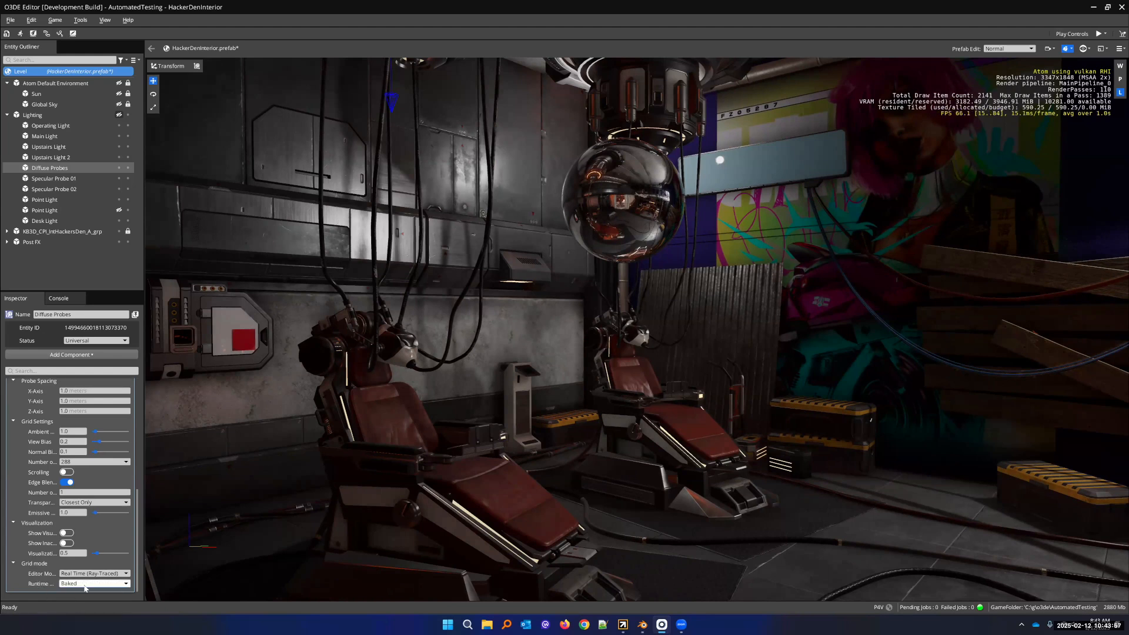
{"action": "scroll", "coordinate": [58, 418], "scroll_direction": "up", "scroll_amount": 1}
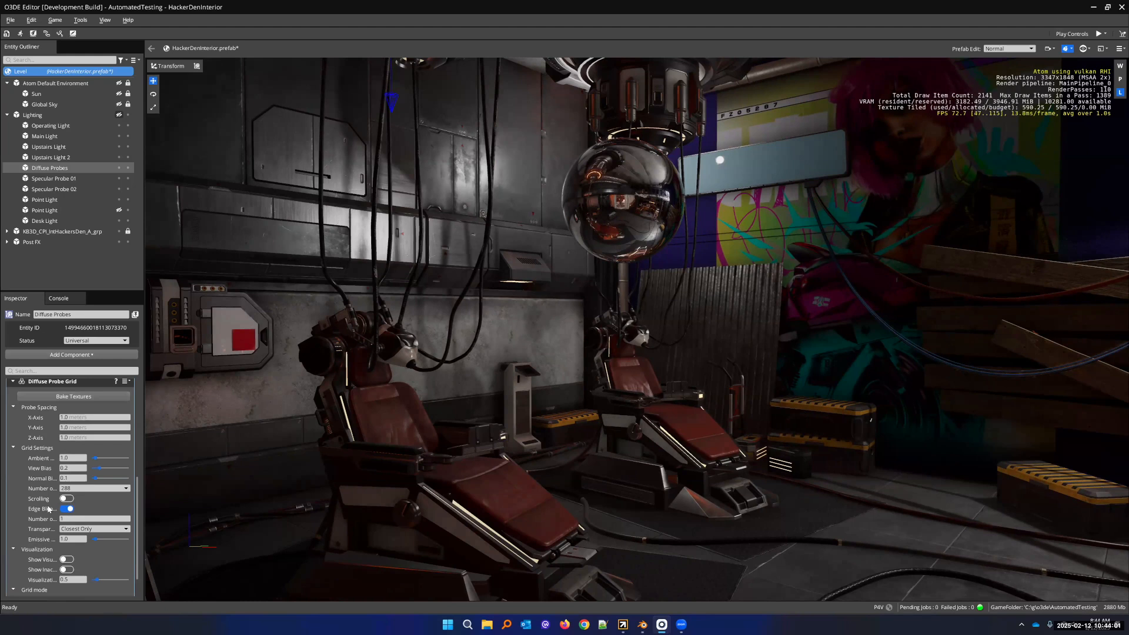
{"action": "scroll", "coordinate": [88, 417], "scroll_direction": "down", "scroll_amount": 1}
Toggle the Main Light's visibility repeatedly to compare the lighting on the chairs, floor and boarded wall, and leave it visible
{"action": "right_click_drag", "start_coordinate": [493, 327], "coordinate": [611, 318]}
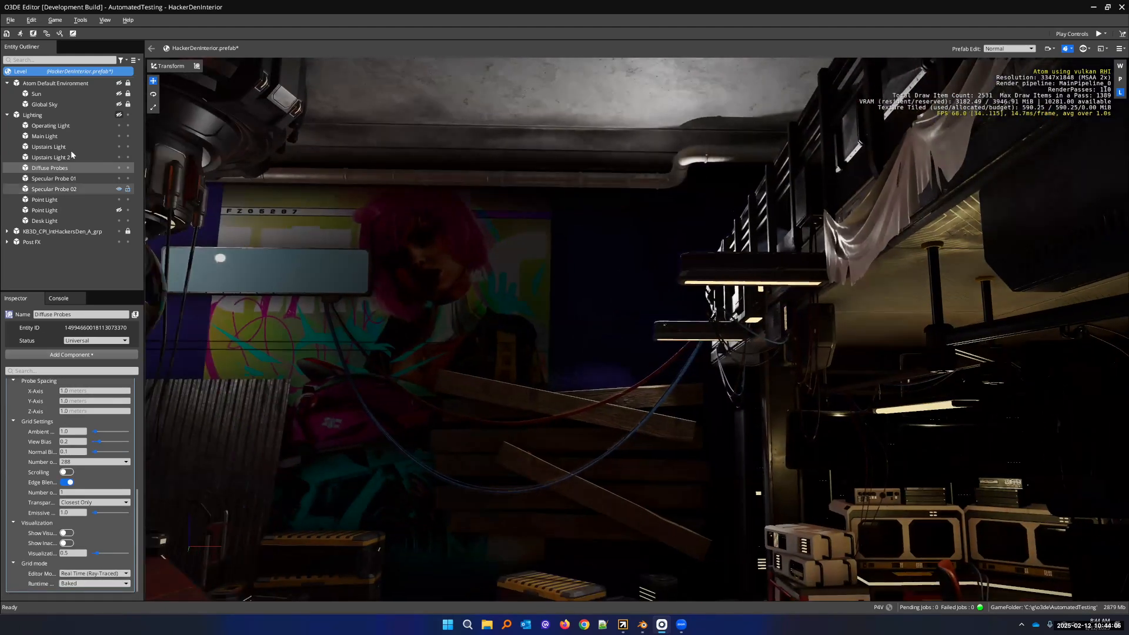
{"action": "left_click", "coordinate": [120, 137]}
{"action": "right_click_drag", "start_coordinate": [420, 306], "coordinate": [159, 165]}
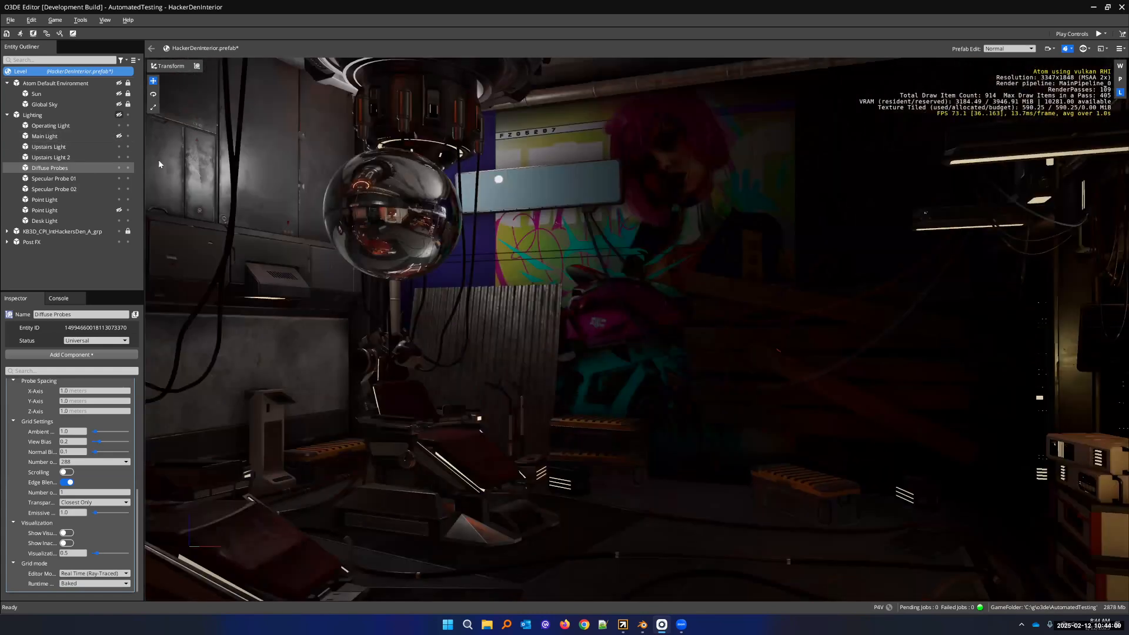
{"action": "left_click", "coordinate": [119, 137]}
{"action": "left_click", "coordinate": [120, 137]}
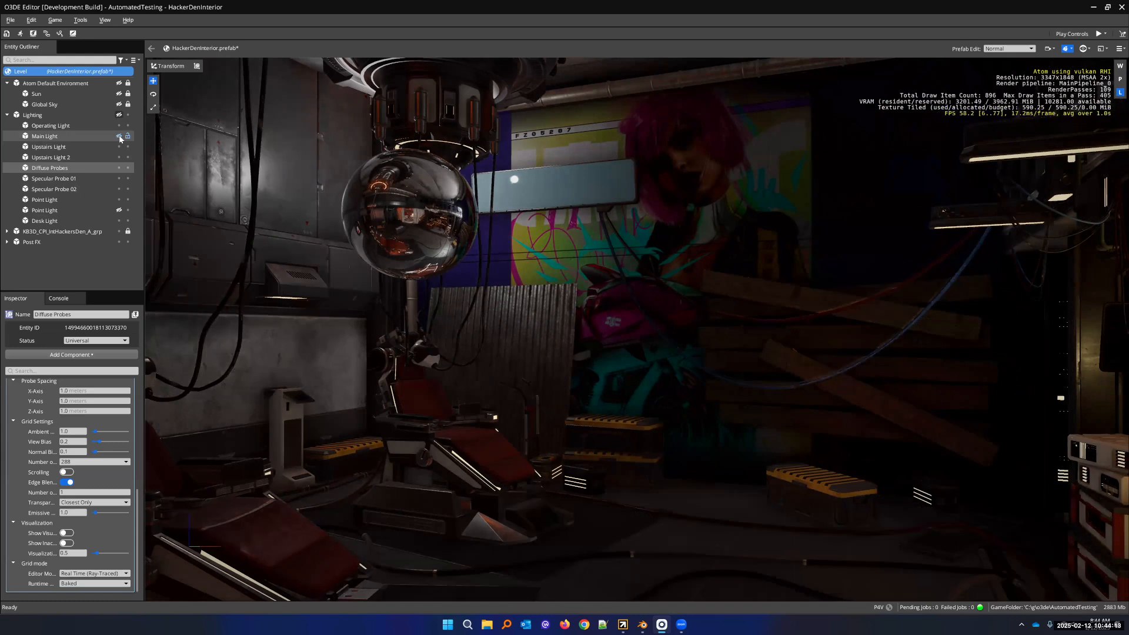
{"action": "right_click_drag", "start_coordinate": [443, 346], "coordinate": [432, 423]}
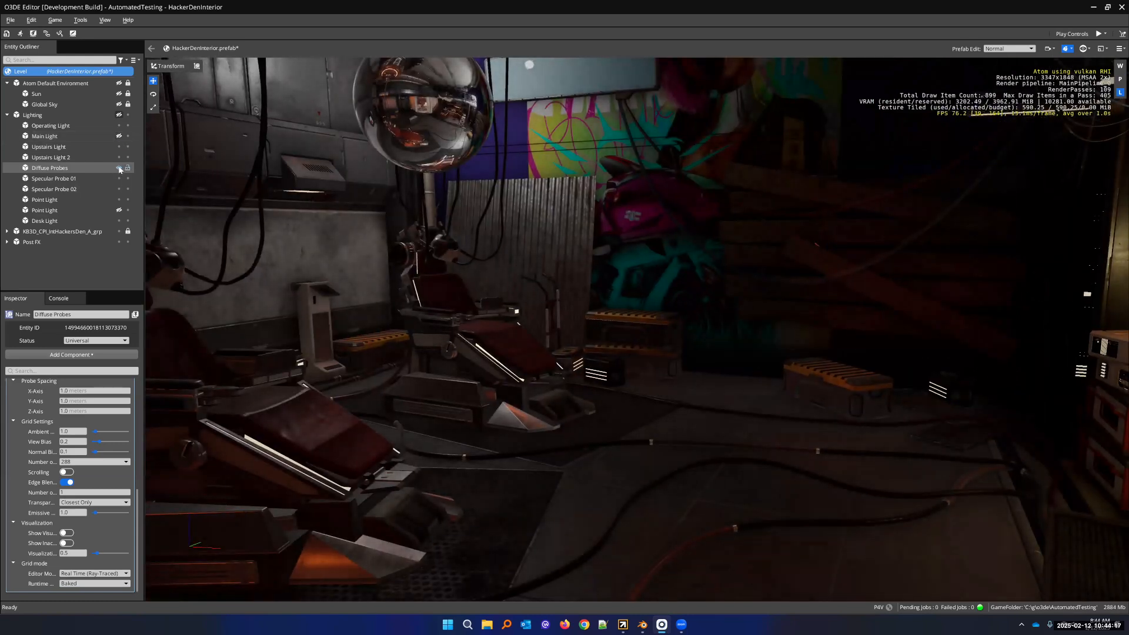
{"action": "left_click", "coordinate": [118, 137]}
{"action": "left_click", "coordinate": [118, 138]}
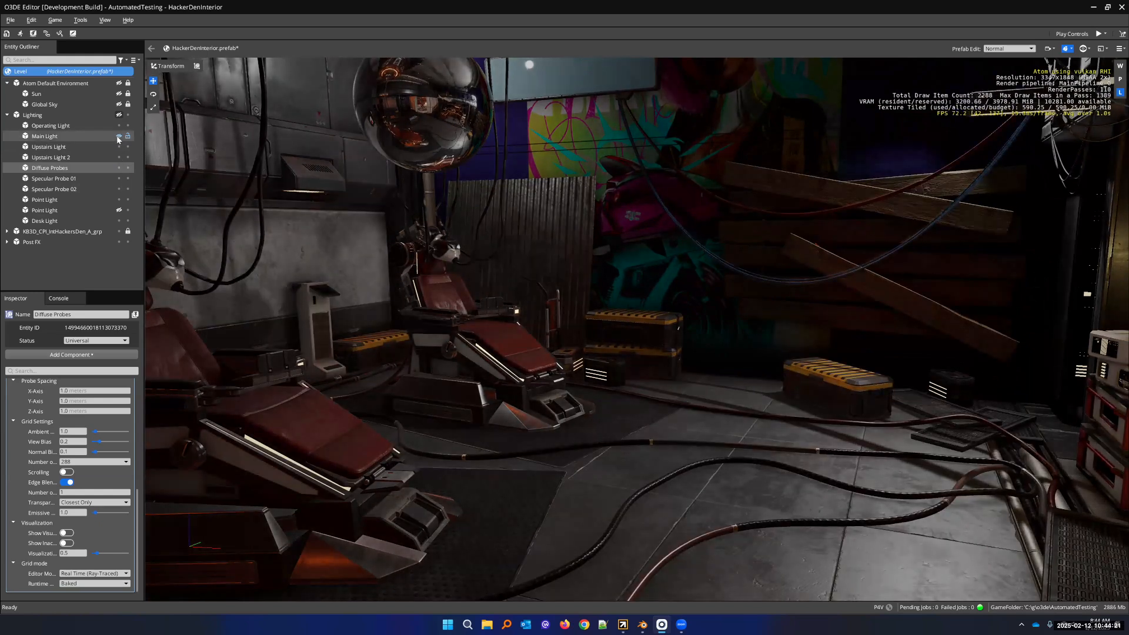
{"action": "left_click", "coordinate": [118, 138]}
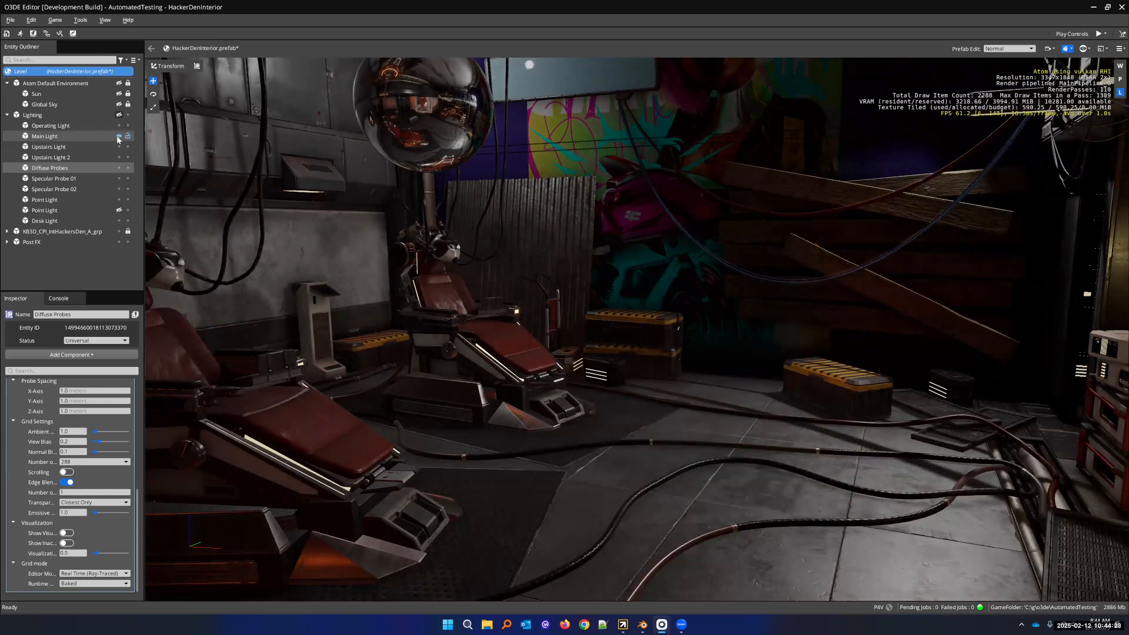
{"action": "left_click", "coordinate": [119, 137]}
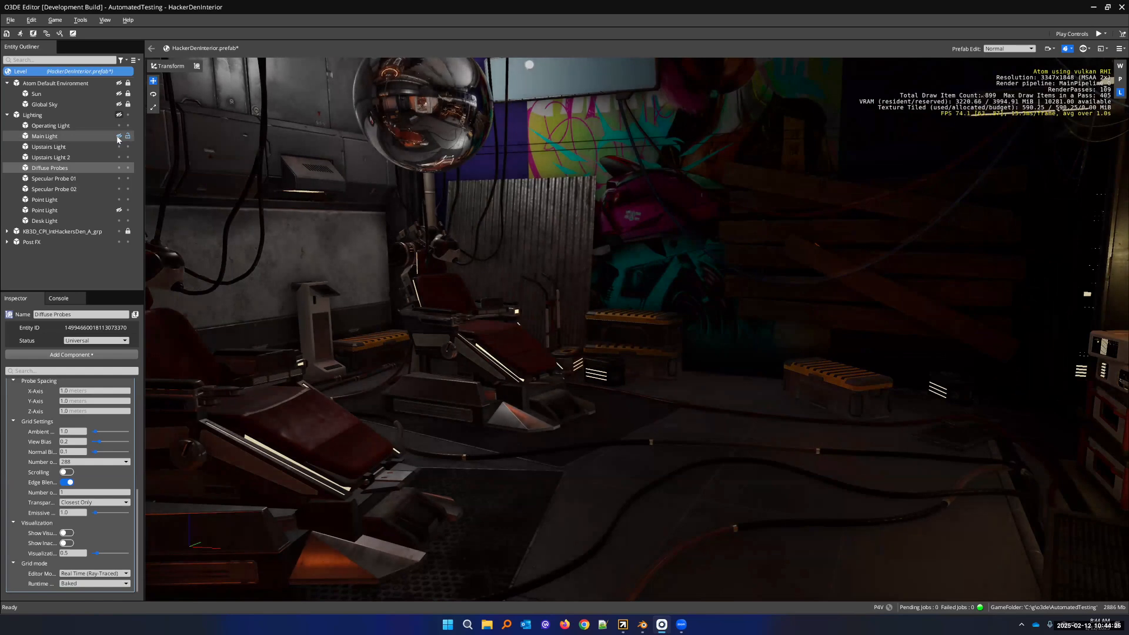
{"action": "left_click", "coordinate": [119, 137]}
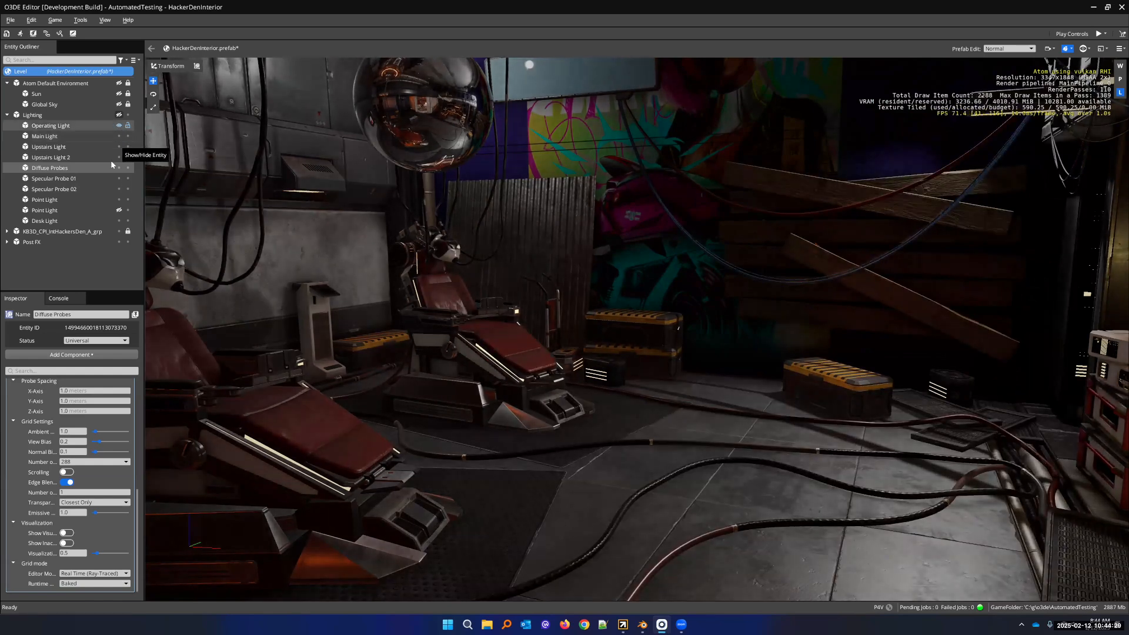
Expand and select the Post FX entity, look through its effect components and enable White Balance
{"action": "left_click", "coordinate": [8, 242]}
{"action": "left_click", "coordinate": [37, 242]}
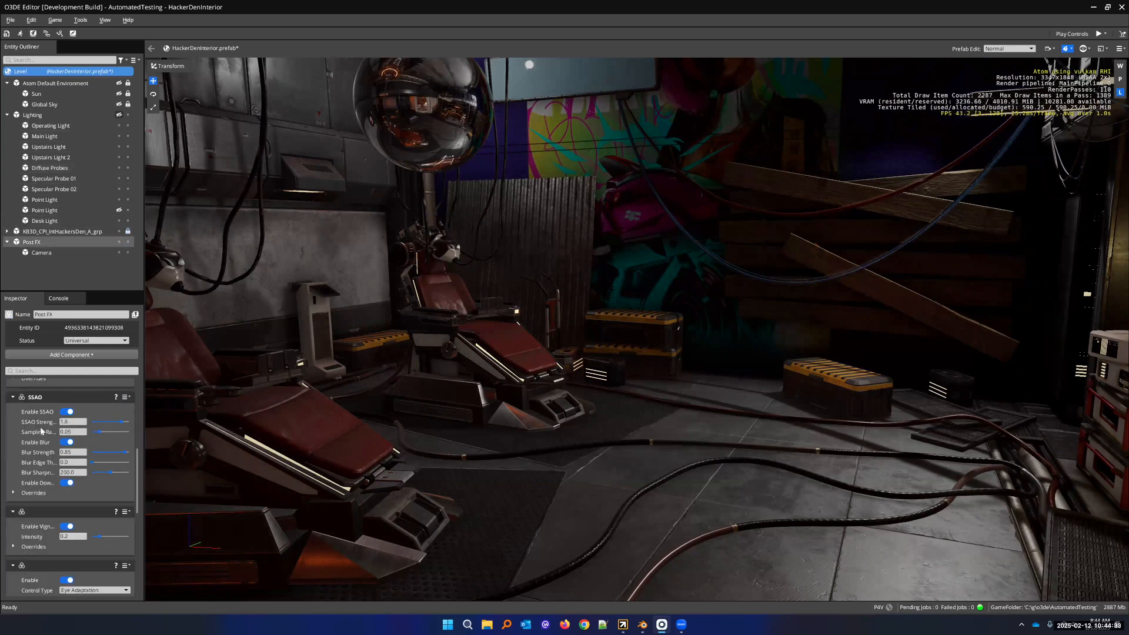
{"action": "scroll", "coordinate": [48, 433], "scroll_direction": "down", "scroll_amount": 3}
{"action": "scroll", "coordinate": [48, 434], "scroll_direction": "up", "scroll_amount": 3}
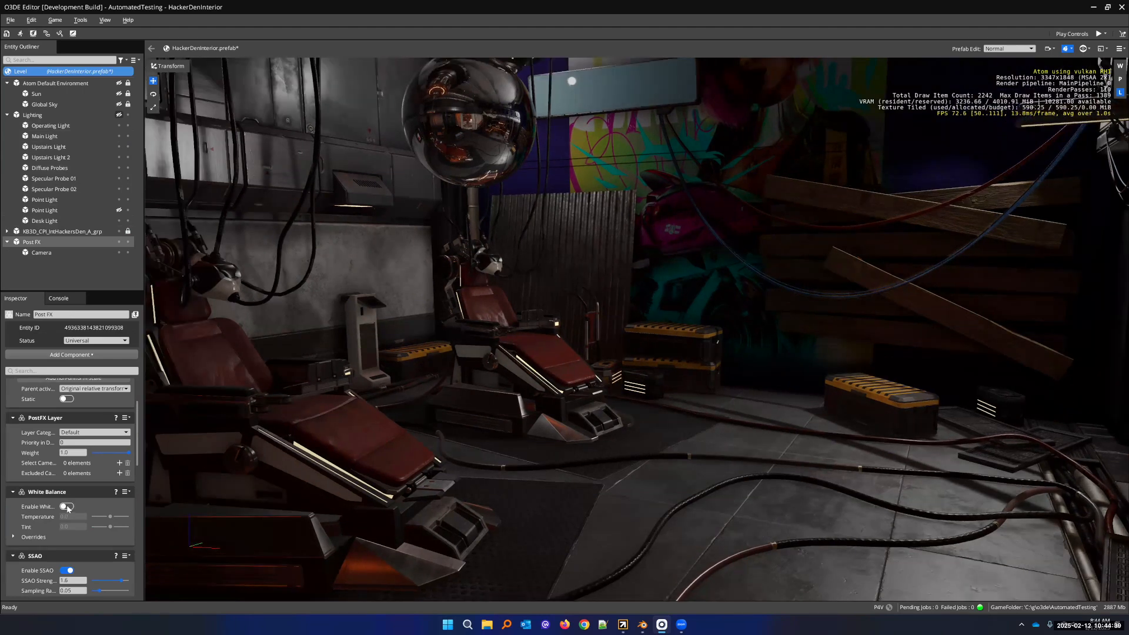
{"action": "left_click", "coordinate": [67, 506]}
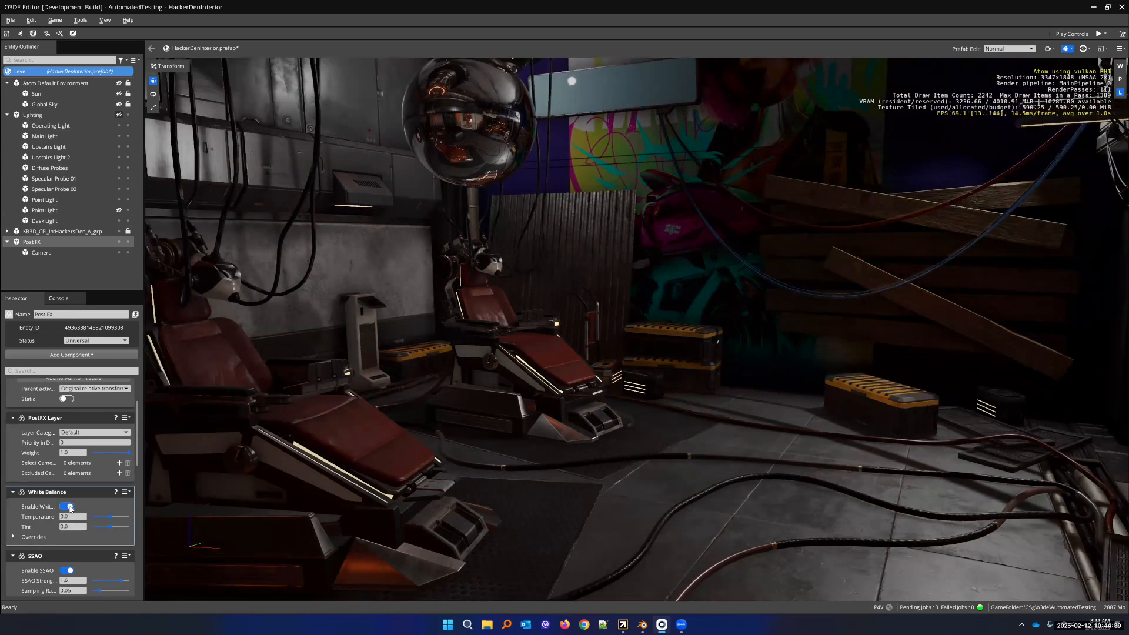
Try a White Balance temperature of -0.3 and a different tint, and return both values to 0
{"action": "left_click", "coordinate": [108, 514]}
{"action": "left_click_drag", "start_coordinate": [102, 516], "coordinate": [111, 518]}
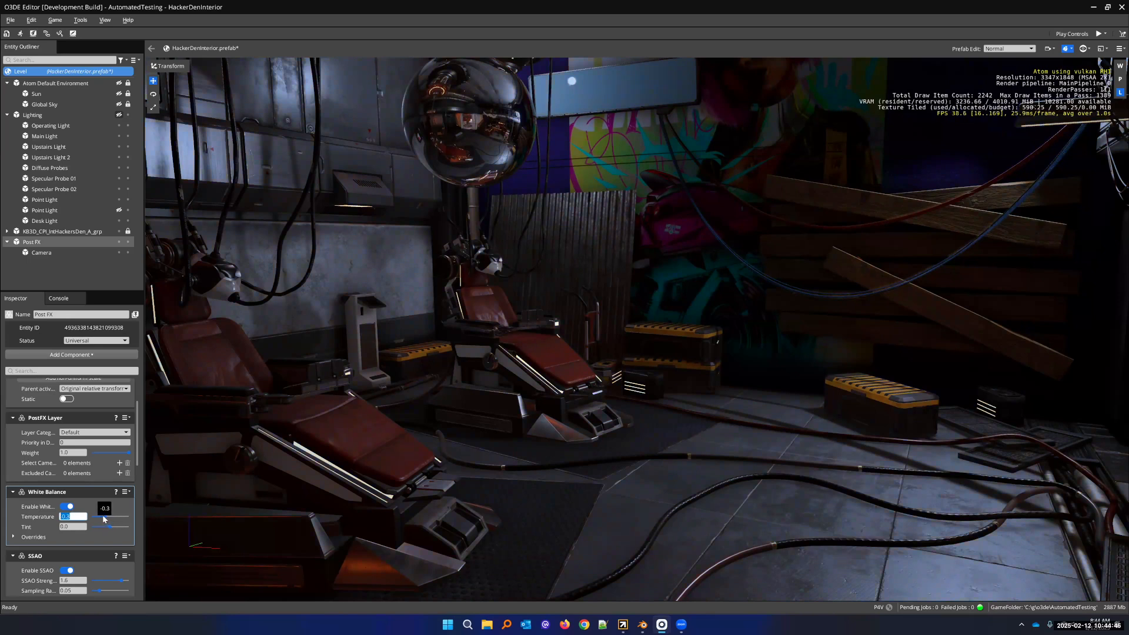
{"action": "mouse_move", "coordinate": [110, 520]}
{"action": "left_mouse_down"}
{"action": "mouse_move", "coordinate": [104, 527]}
{"action": "mouse_move", "coordinate": [123, 528]}
{"action": "mouse_move", "coordinate": [109, 528]}
{"action": "left_mouse_up"}
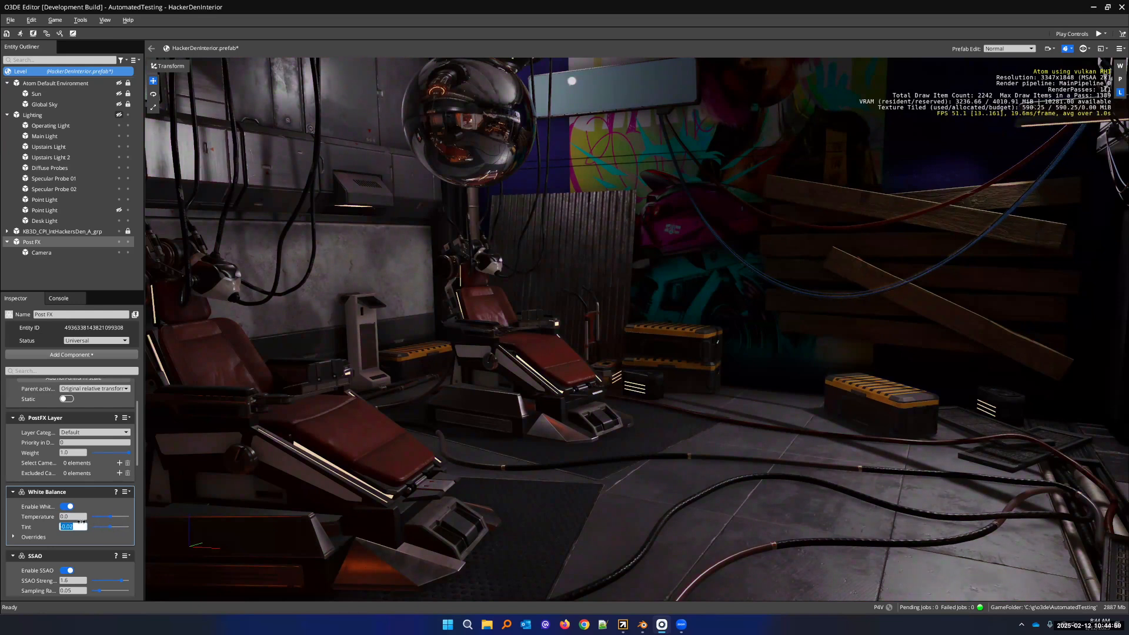
{"action": "left_click", "coordinate": [75, 526]}
{"action": "left_click_drag", "start_coordinate": [75, 526], "coordinate": [56, 524]}
{"action": "type", "text": "0"}
{"action": "key", "text": "Return"}
Reframe the two red chairs and toggle SSAO repeatedly to compare the contact shading, leaving it enabled at a strength of 1.6
{"action": "scroll", "coordinate": [53, 498], "scroll_direction": "down", "scroll_amount": 2}
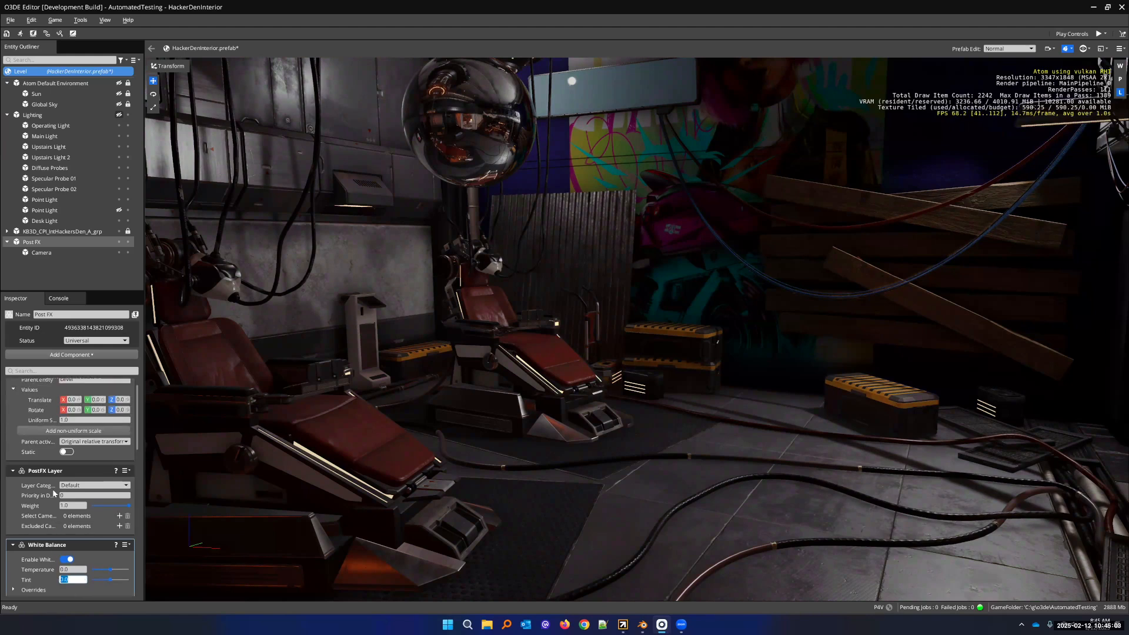
{"action": "left_click", "coordinate": [53, 475]}
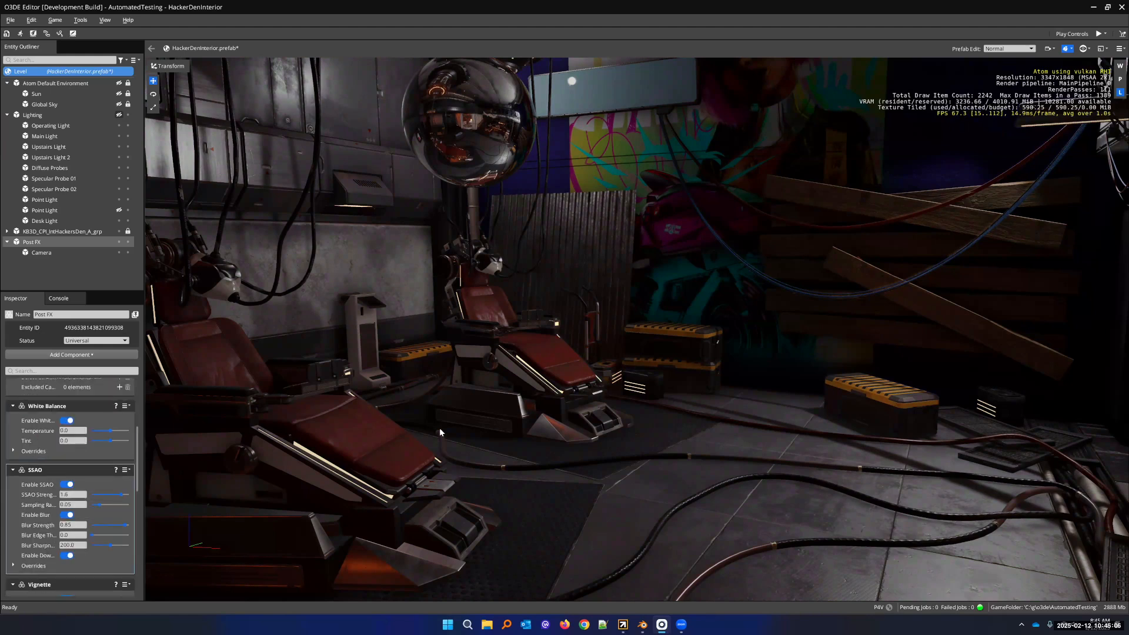
{"action": "right_click_drag", "start_coordinate": [438, 431], "coordinate": [368, 427]}
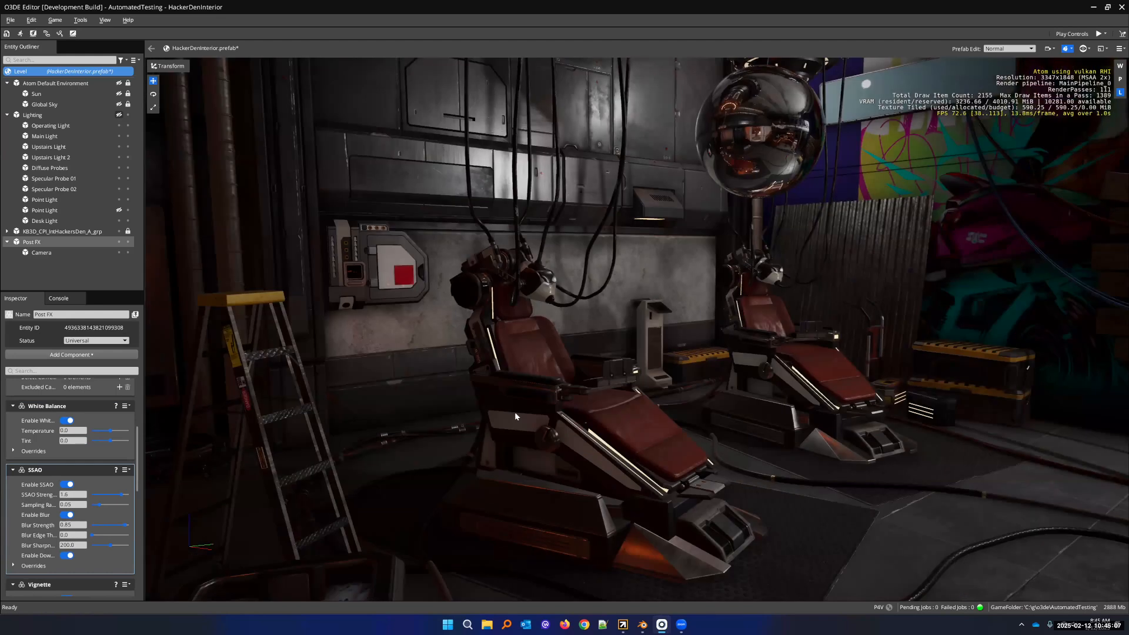
{"action": "right_click_drag", "start_coordinate": [518, 416], "coordinate": [574, 409]}
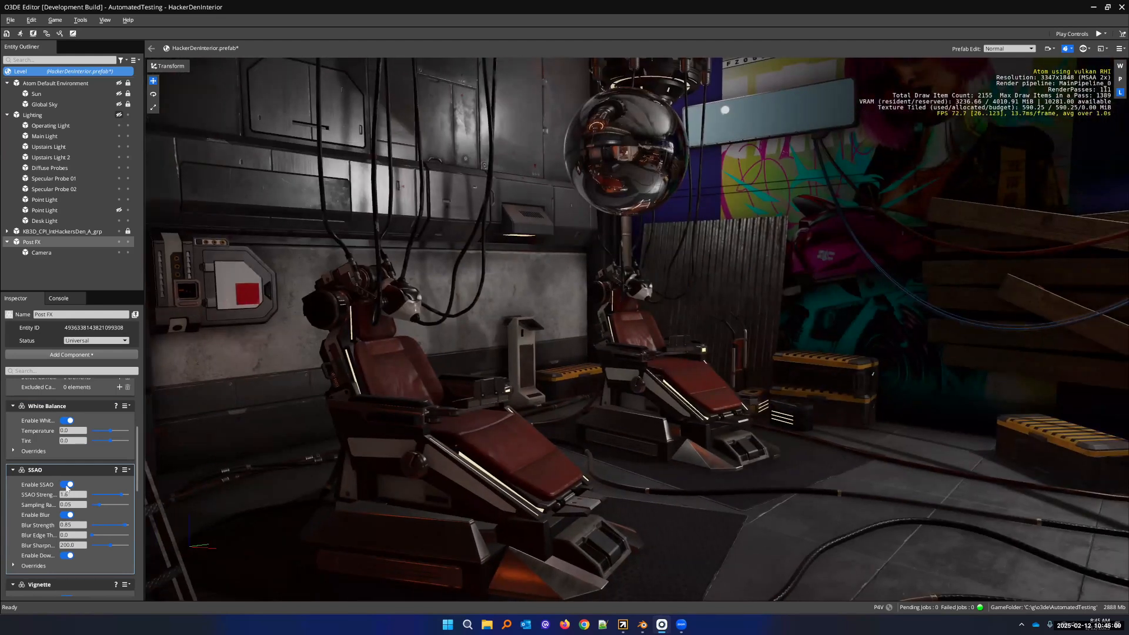
{"action": "left_click", "coordinate": [67, 485]}
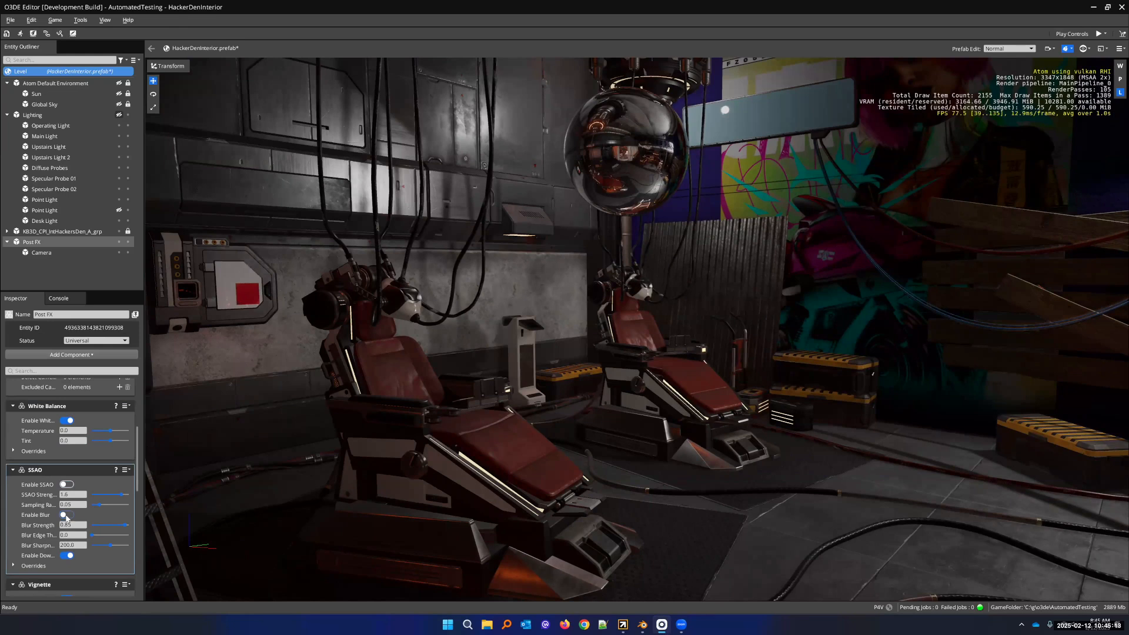
{"action": "left_click", "coordinate": [67, 484]}
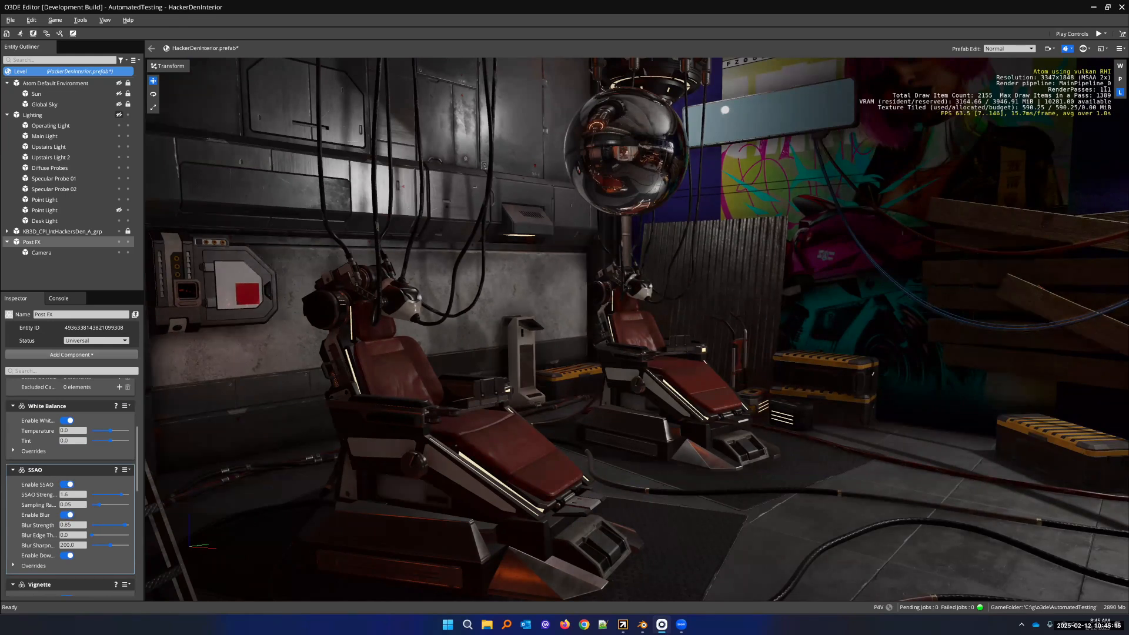
{"action": "left_click", "coordinate": [67, 485]}
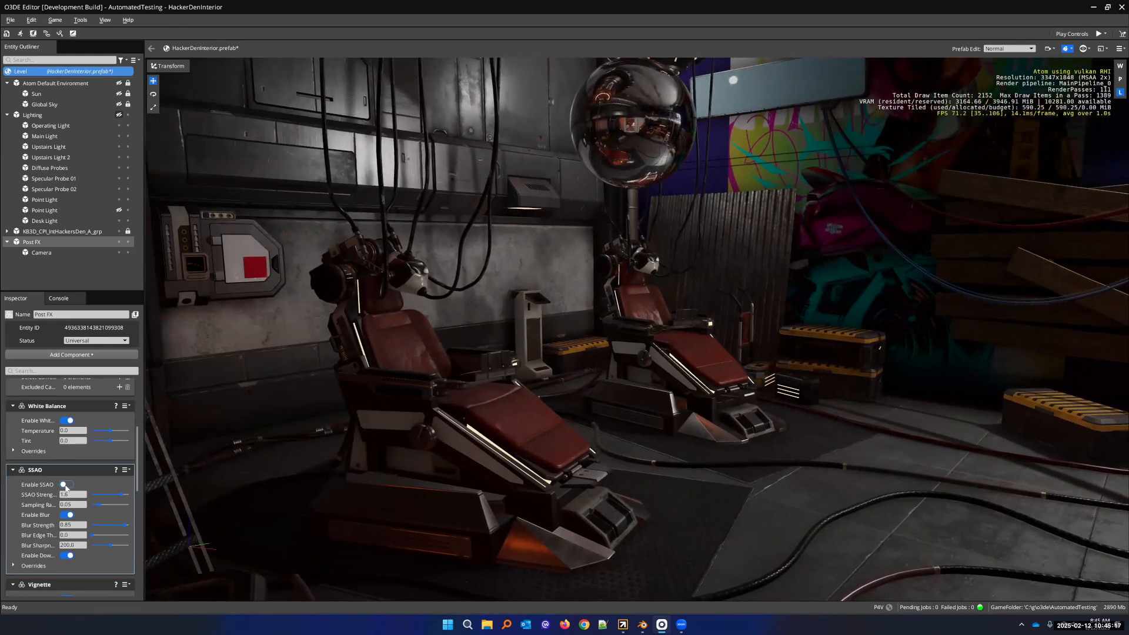
{"action": "left_click", "coordinate": [67, 485]}
{"action": "left_click", "coordinate": [67, 485]}
{"action": "left_click", "coordinate": [66, 484]}
{"action": "mouse_move", "coordinate": [122, 497]}
{"action": "left_mouse_down"}
{"action": "mouse_move", "coordinate": [97, 497]}
{"action": "mouse_move", "coordinate": [142, 498]}
{"action": "mouse_move", "coordinate": [121, 496]}
{"action": "left_mouse_up"}
Toggle the Vignette to compare its effect, try an intensity of 1.0 and return the intensity to 0.2
{"action": "scroll", "coordinate": [94, 485], "scroll_direction": "down", "scroll_amount": 3}
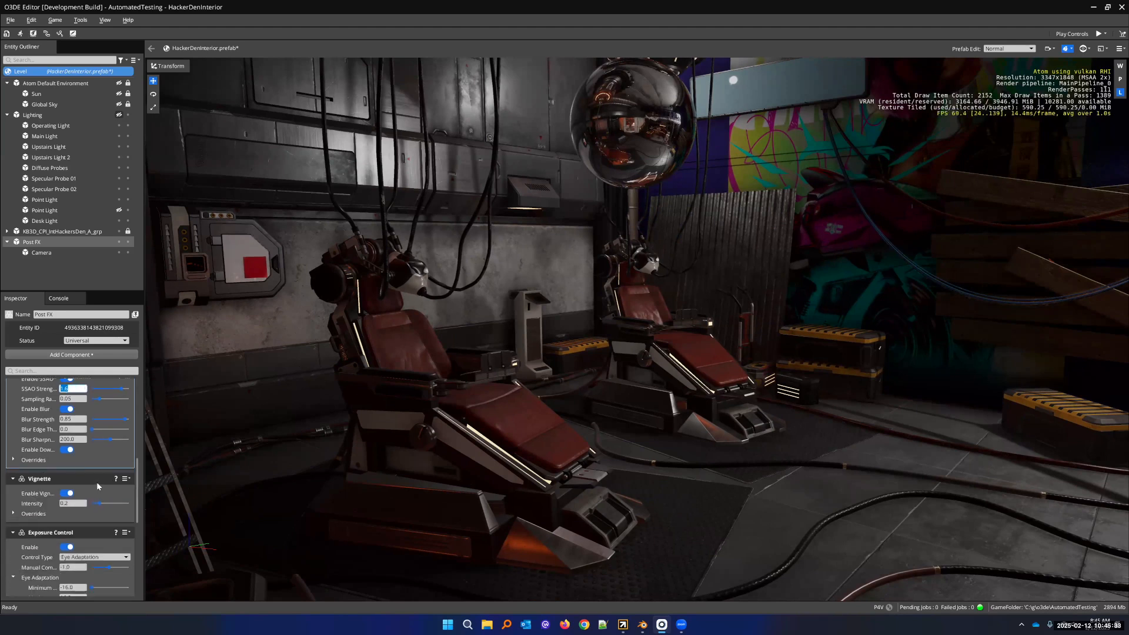
{"action": "left_click", "coordinate": [67, 494]}
{"action": "left_click", "coordinate": [66, 494]}
{"action": "left_click", "coordinate": [66, 494]}
{"action": "left_click", "coordinate": [66, 494]}
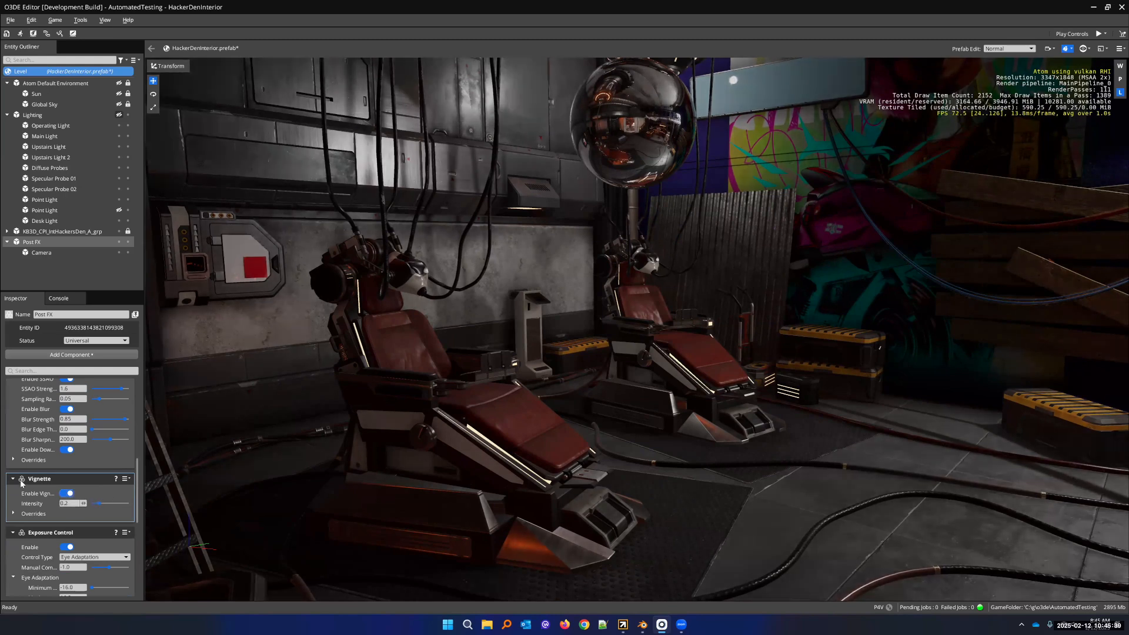
{"action": "left_click_drag", "start_coordinate": [134, 504], "coordinate": [137, 504]}
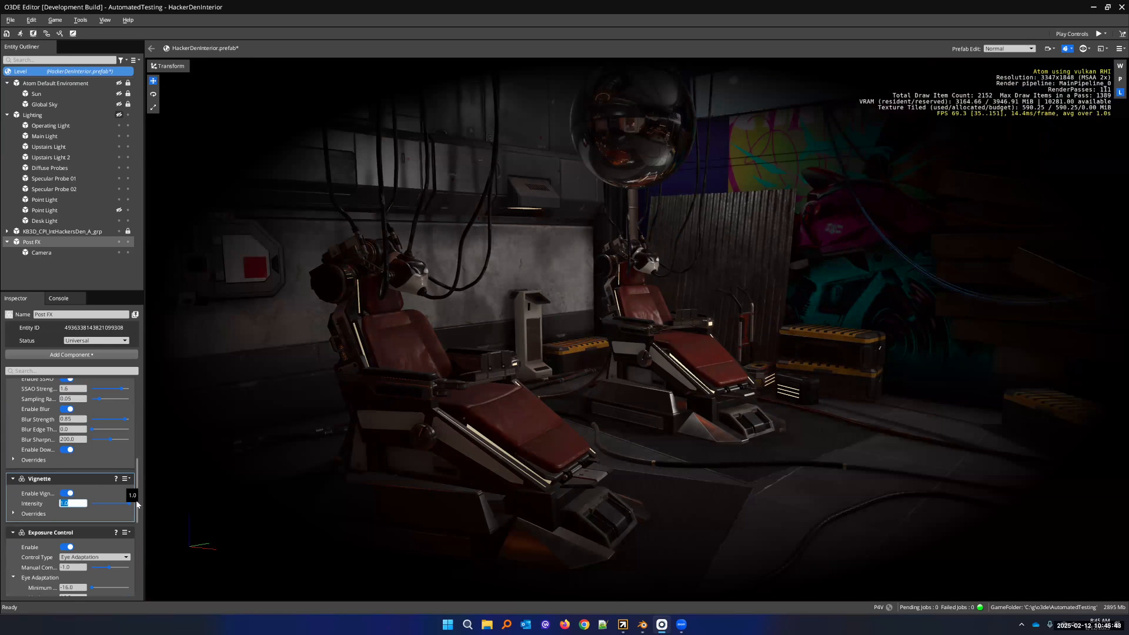
{"action": "left_click_drag", "start_coordinate": [121, 499], "coordinate": [99, 504]}
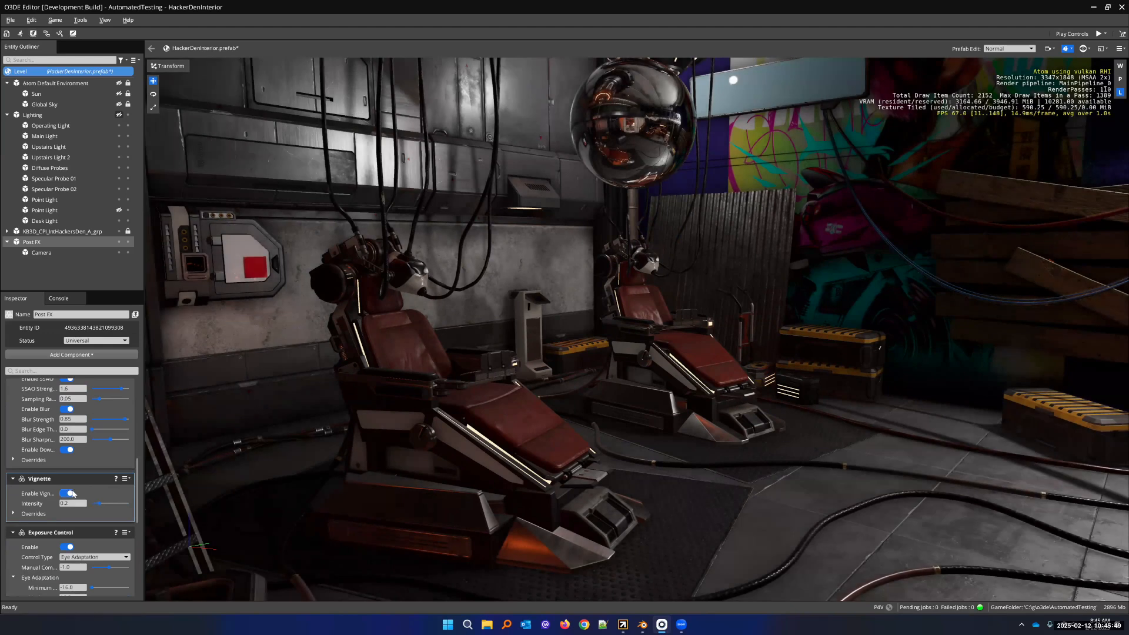
Look at the Exposure Control's control types and set the type to Manual Only
{"action": "scroll", "coordinate": [78, 499], "scroll_direction": "down", "scroll_amount": 3}
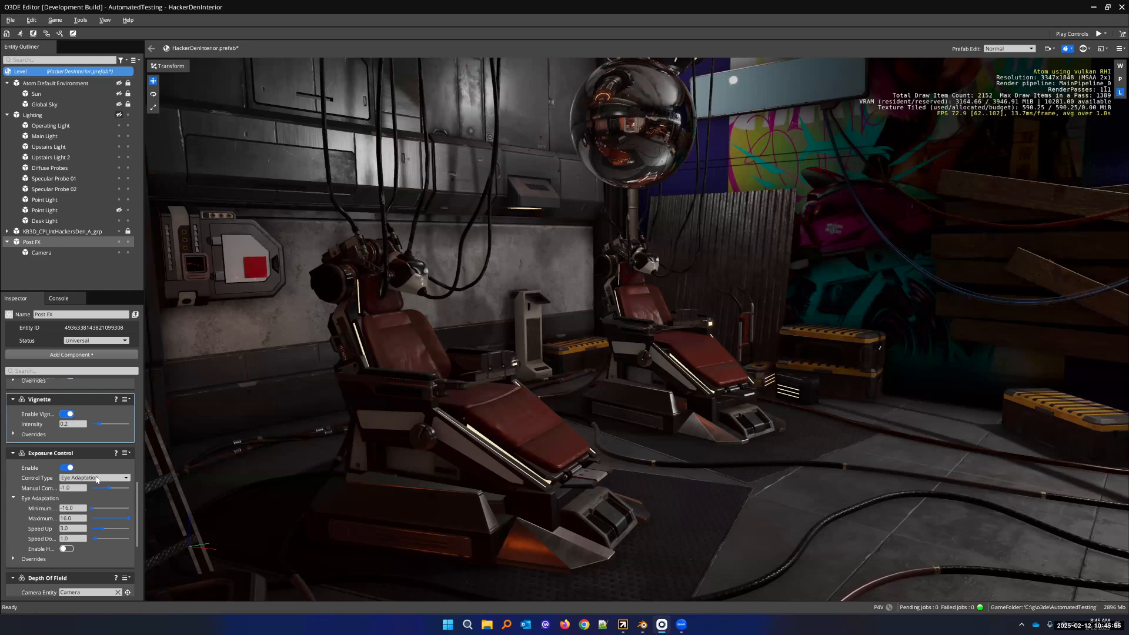
{"action": "left_click", "coordinate": [100, 478]}
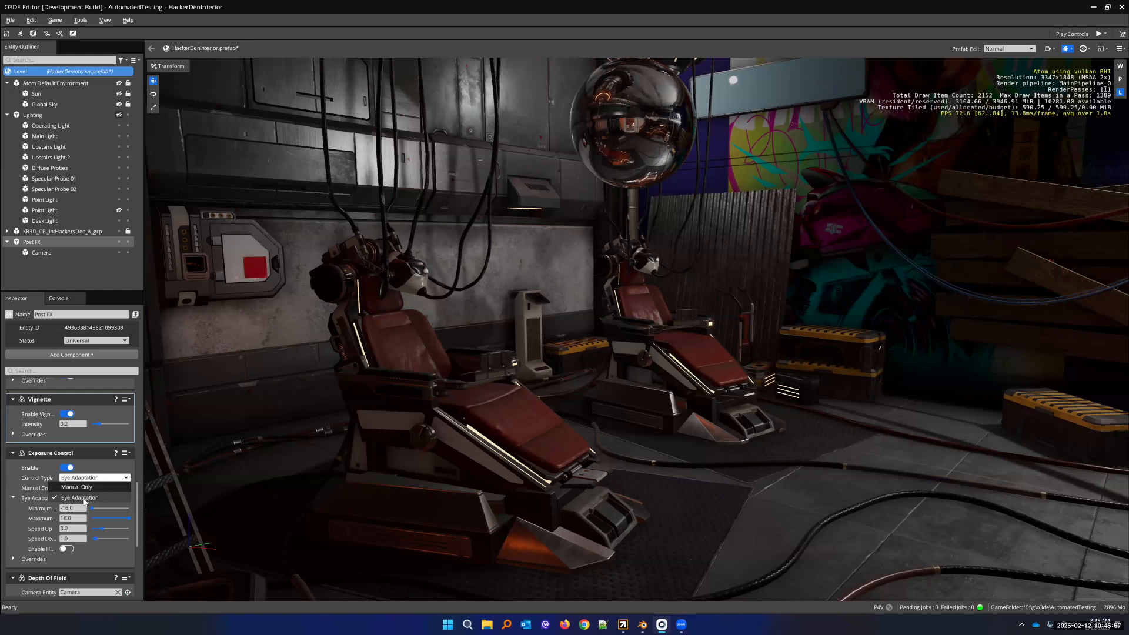
{"action": "left_click", "coordinate": [83, 498]}
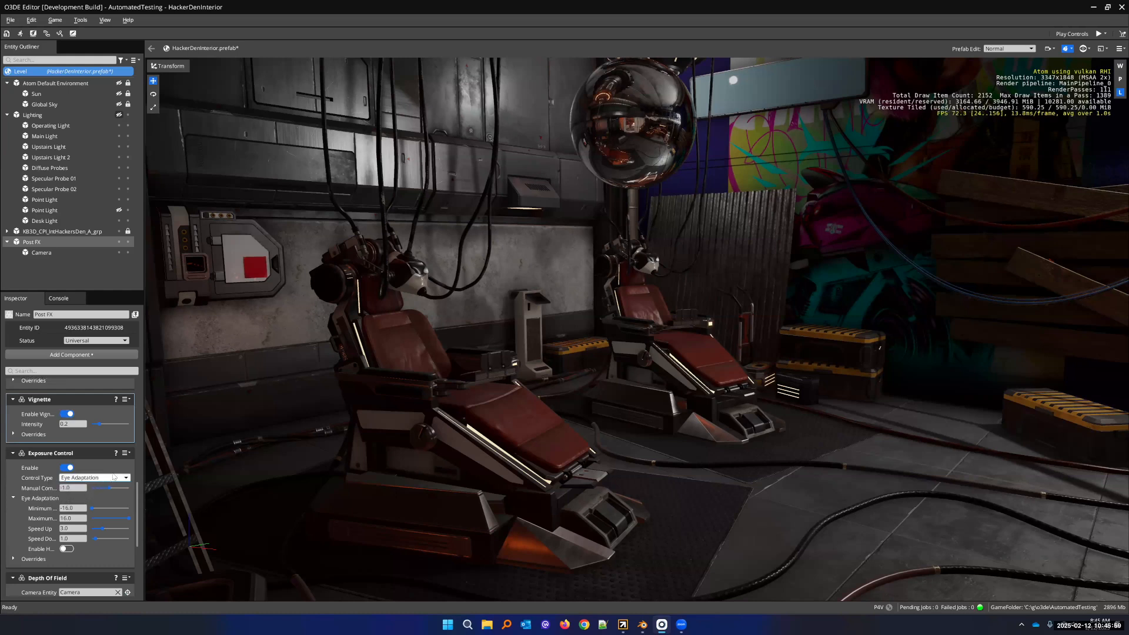
{"action": "mouse_move", "coordinate": [307, 451]}
{"action": "right_mouse_down"}
{"action": "mouse_move", "coordinate": [330, 449]}
{"action": "mouse_move", "coordinate": [321, 450]}
{"action": "right_mouse_up"}
{"action": "left_click", "coordinate": [96, 478]}
{"action": "left_click", "coordinate": [83, 487]}
Fly out above the building's roof, turn the Sun on and off again, and make the Global Sky visible
{"action": "right_click_drag", "start_coordinate": [437, 419], "coordinate": [404, 429]}
{"action": "key", "text": "s"}
{"action": "right_click_drag", "start_coordinate": [352, 317], "coordinate": [294, 329]}
{"action": "key", "text": "e"}
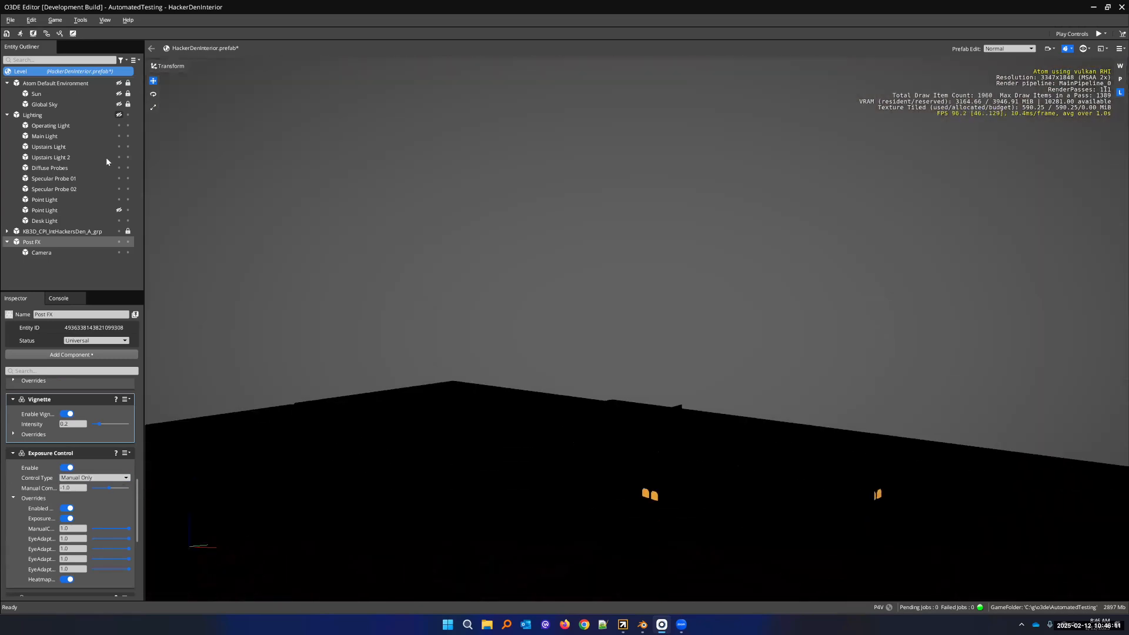
{"action": "left_click", "coordinate": [119, 94]}
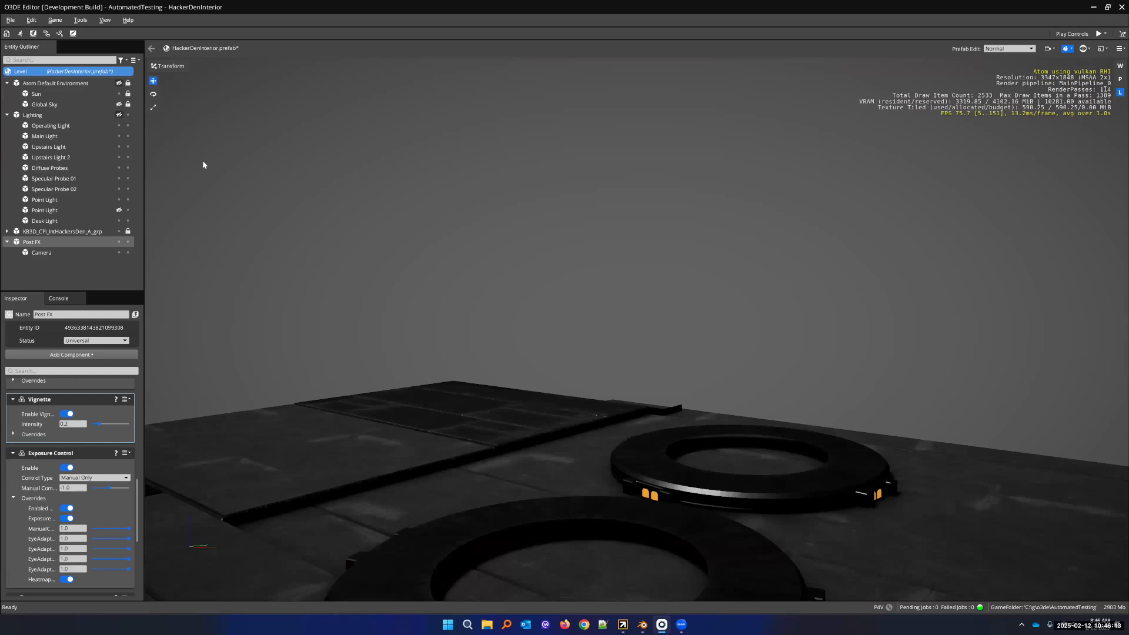
{"action": "left_click", "coordinate": [118, 93]}
{"action": "left_click", "coordinate": [118, 104]}
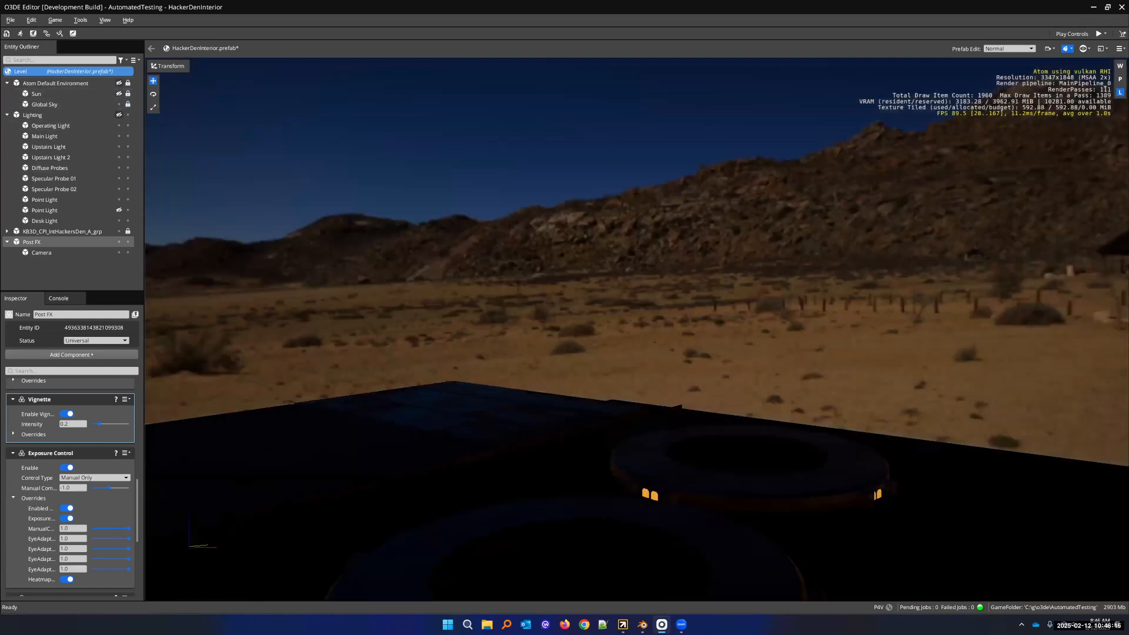
Raise the exposure's manual compensation to 1.28 and return the view to the room with the chairs
{"action": "right_click_drag", "start_coordinate": [395, 240], "coordinate": [482, 231]}
{"action": "left_click_drag", "start_coordinate": [108, 486], "coordinate": [119, 484]}
{"action": "key", "text": "q"}
{"action": "right_click_drag", "start_coordinate": [484, 352], "coordinate": [484, 361]}
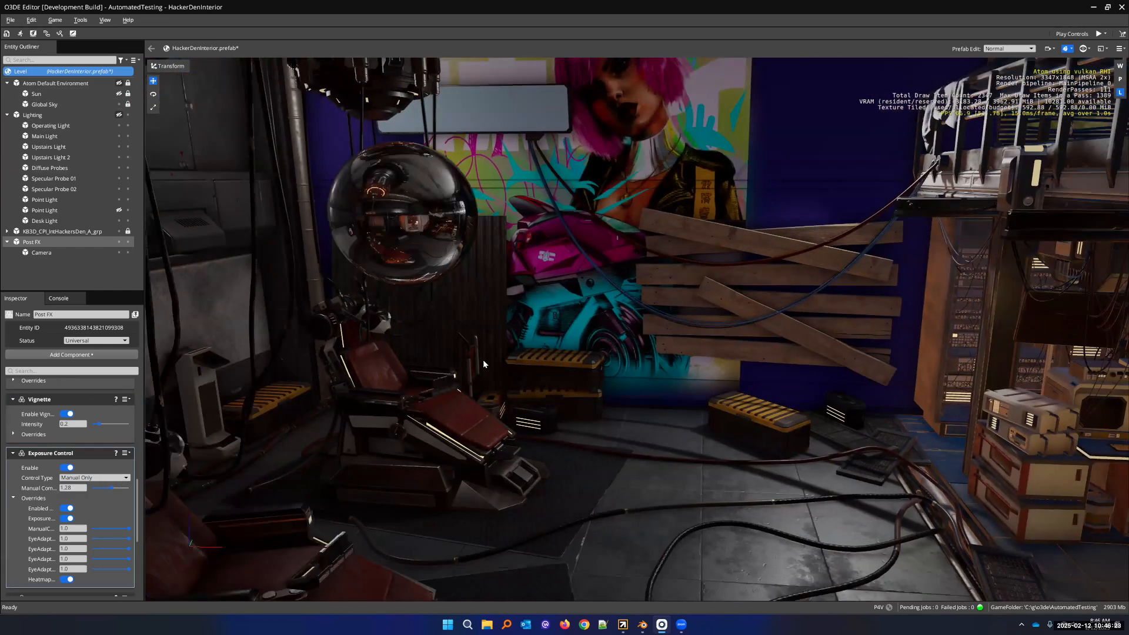
Set the exposure control type to Eye Adaptation and move back and forth in the room to check the brightness adaptation
{"action": "left_click", "coordinate": [114, 478]}
{"action": "left_click", "coordinate": [88, 497]}
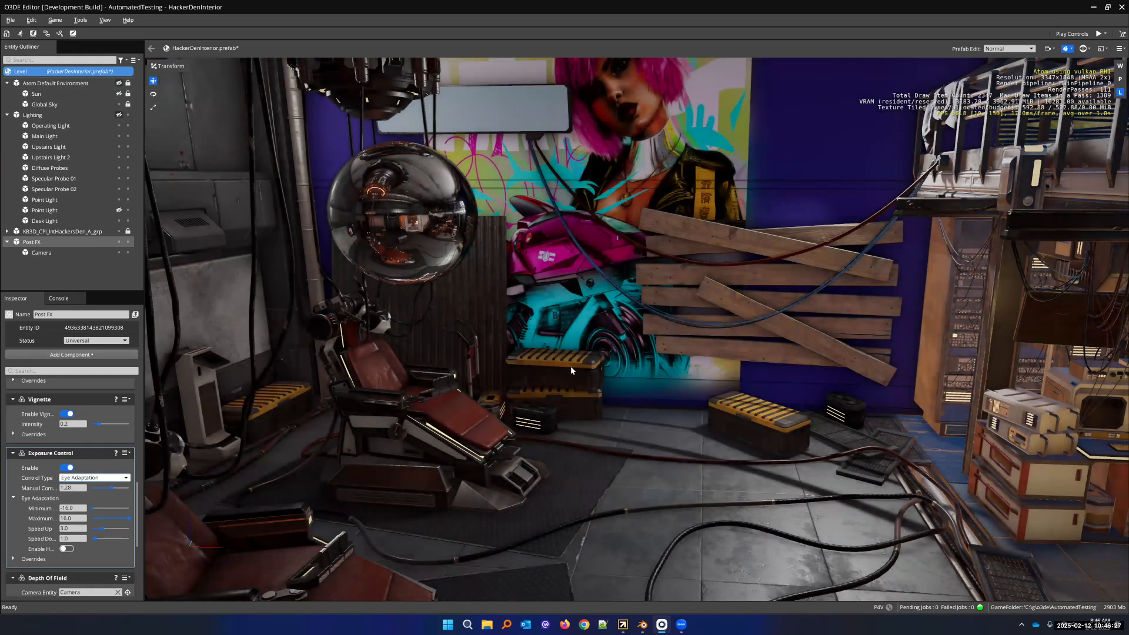
{"action": "right_click_drag", "start_coordinate": [477, 411], "coordinate": [455, 422]}
{"action": "key", "text": "s"}
{"action": "key", "text": "w"}
{"action": "key", "text": "s"}
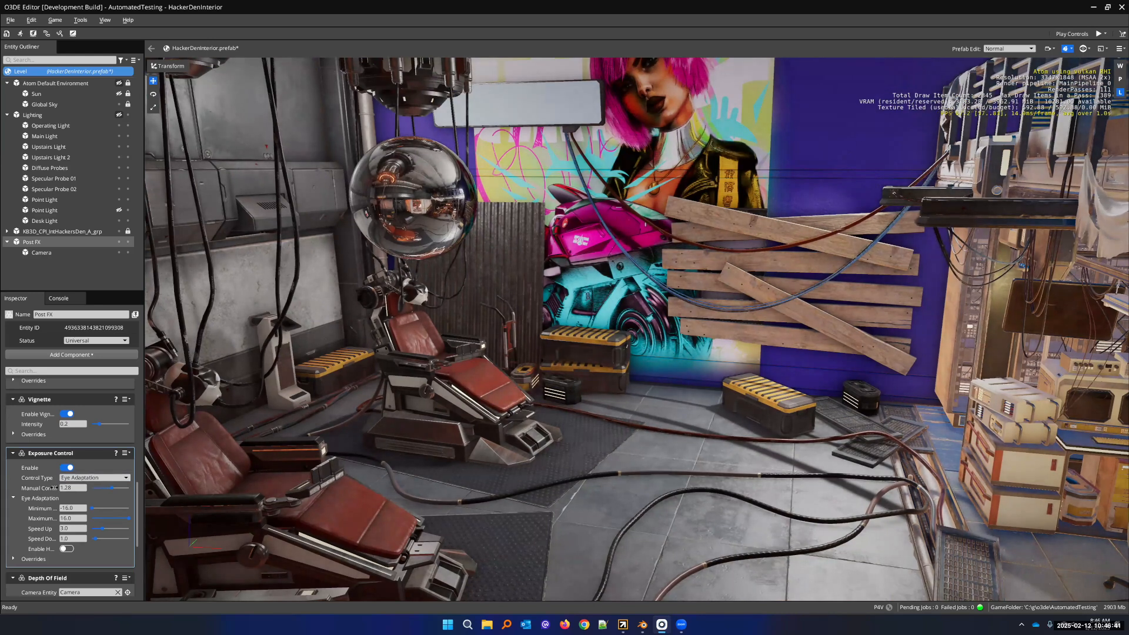
Try manual compensation values between -1.28 and 2.56 on the Exposure Control, and set it to -1
{"action": "left_click", "coordinate": [109, 489]}
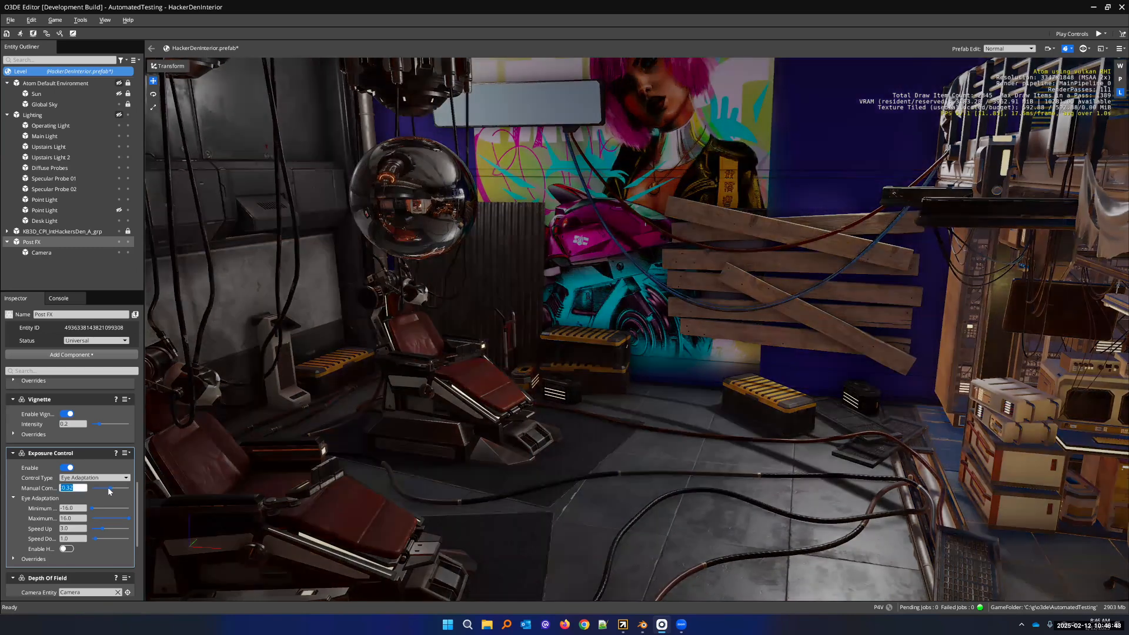
{"action": "left_click_drag", "start_coordinate": [108, 491], "coordinate": [114, 490]}
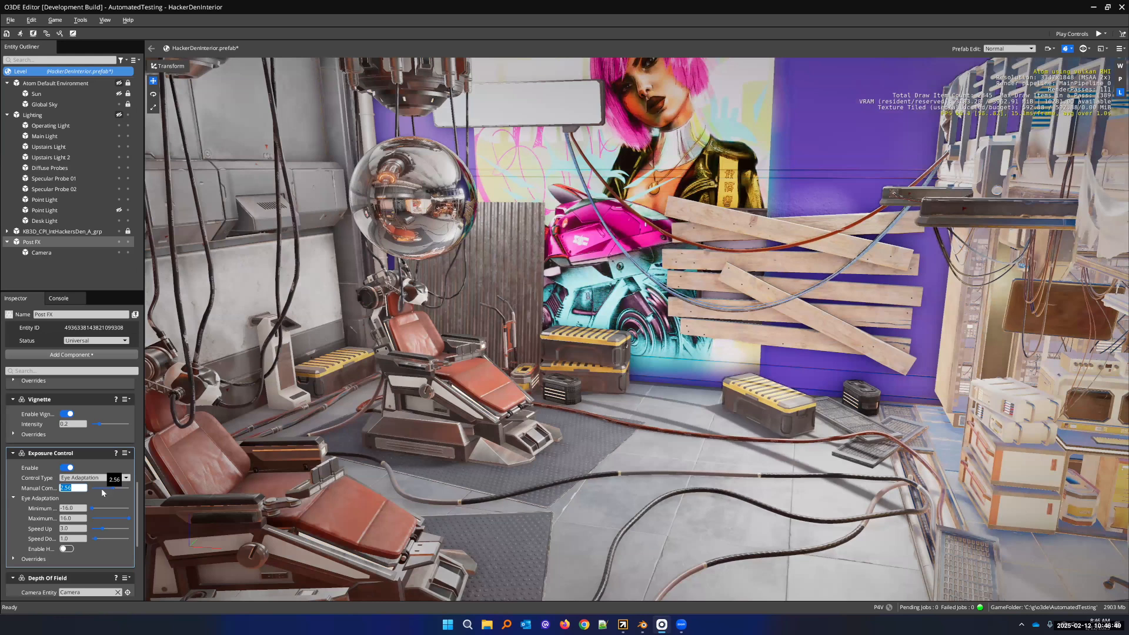
{"action": "left_click_drag", "start_coordinate": [113, 491], "coordinate": [111, 491]}
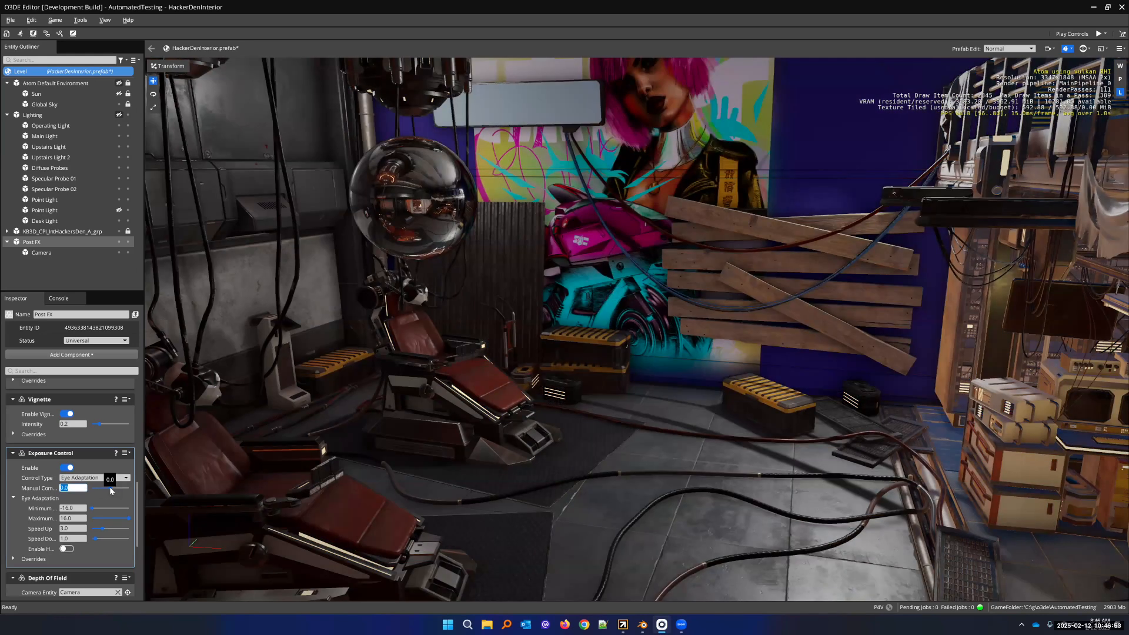
{"action": "left_click_drag", "start_coordinate": [109, 491], "coordinate": [109, 491]}
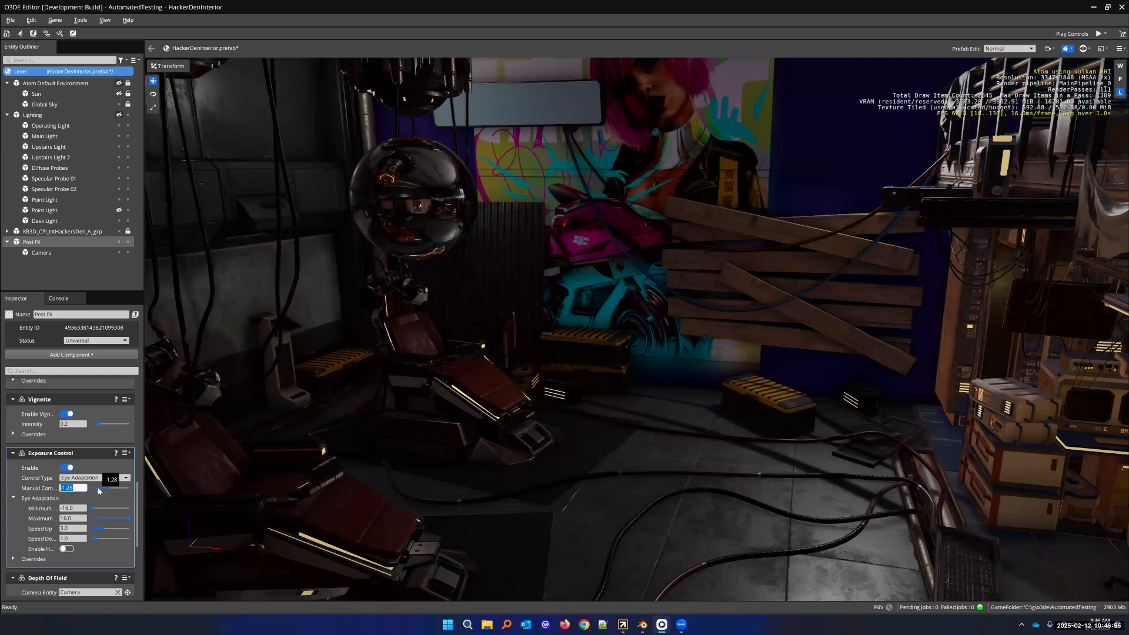
{"action": "type", "text": "1"}
{"action": "key", "text": "Return"}
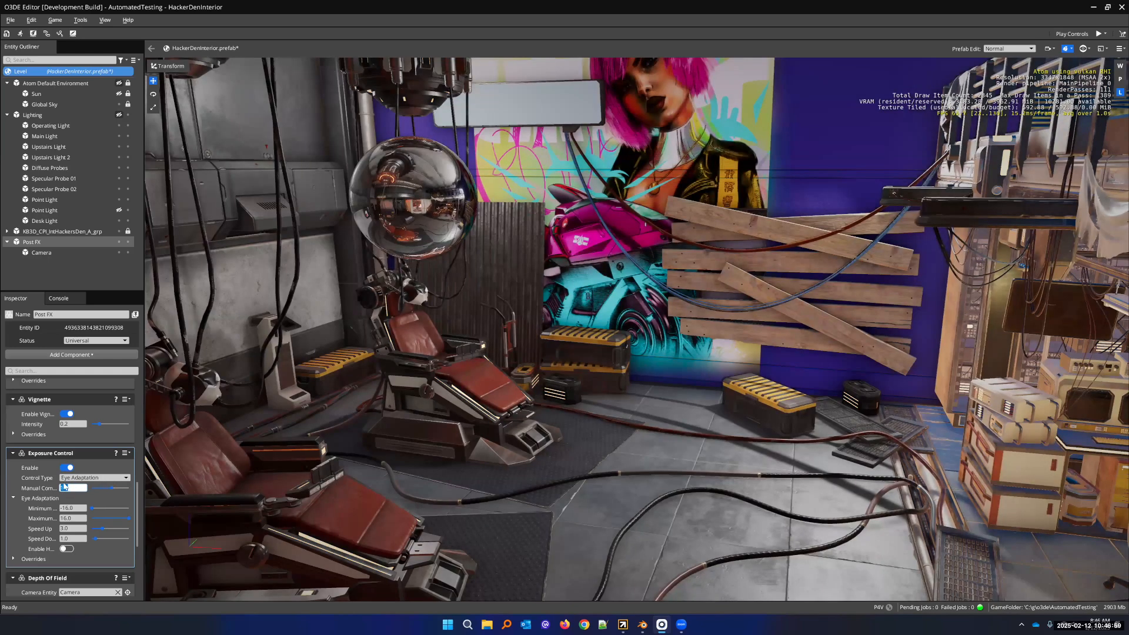
{"action": "type", "text": "-1"}
{"action": "key", "text": "Return"}
Enable Depth Of Field and toggle it a few times to compare the blur on the chairs, leaving it enabled
{"action": "mouse_move", "coordinate": [602, 362]}
{"action": "right_mouse_down"}
{"action": "mouse_move", "coordinate": [625, 350]}
{"action": "mouse_move", "coordinate": [567, 370]}
{"action": "mouse_move", "coordinate": [594, 381]}
{"action": "right_mouse_up"}
{"action": "scroll", "coordinate": [47, 454], "scroll_direction": "down", "scroll_amount": 2}
{"action": "scroll", "coordinate": [47, 454], "scroll_direction": "down", "scroll_amount": 4}
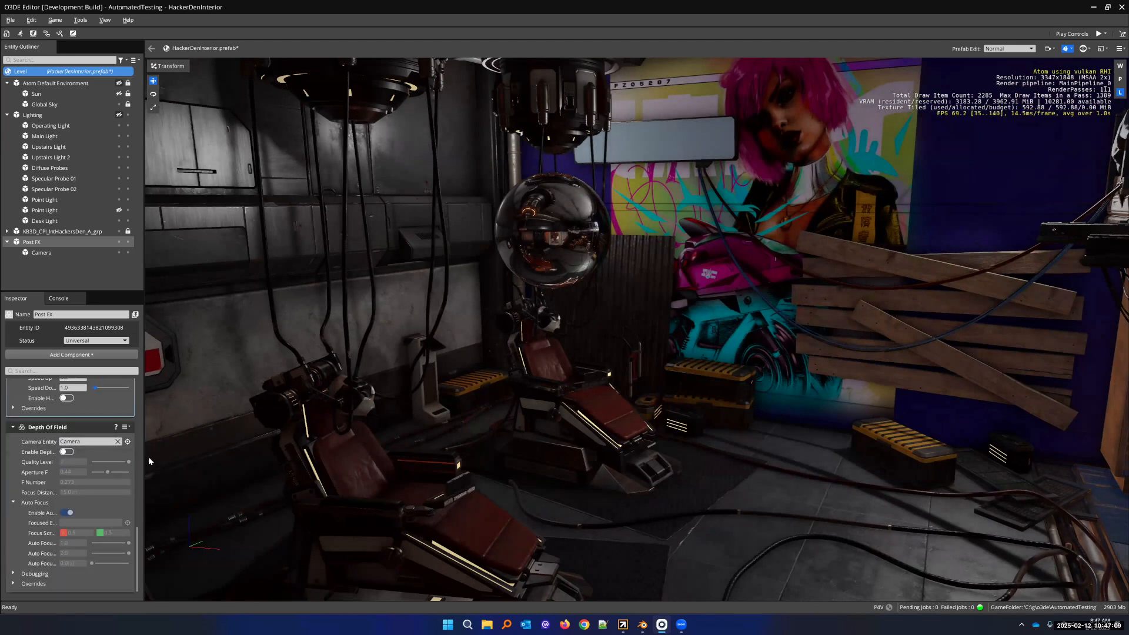
{"action": "left_click", "coordinate": [68, 452]}
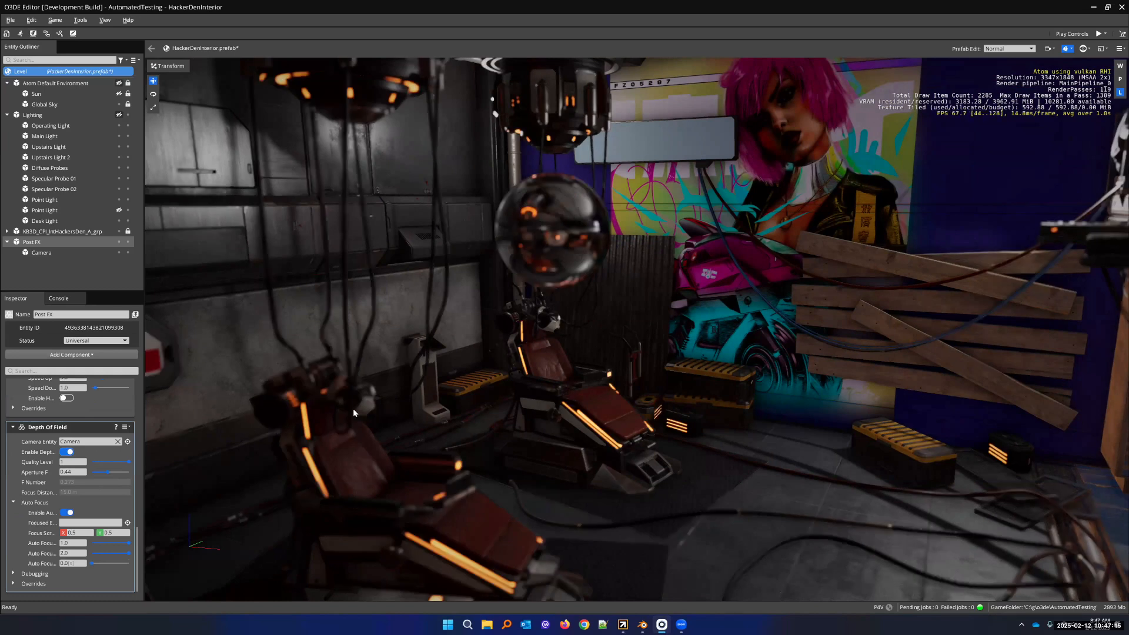
{"action": "right_click_drag", "start_coordinate": [358, 381], "coordinate": [347, 429]}
{"action": "left_click", "coordinate": [67, 452]}
{"action": "left_click", "coordinate": [66, 452]}
{"action": "left_click", "coordinate": [66, 452]}
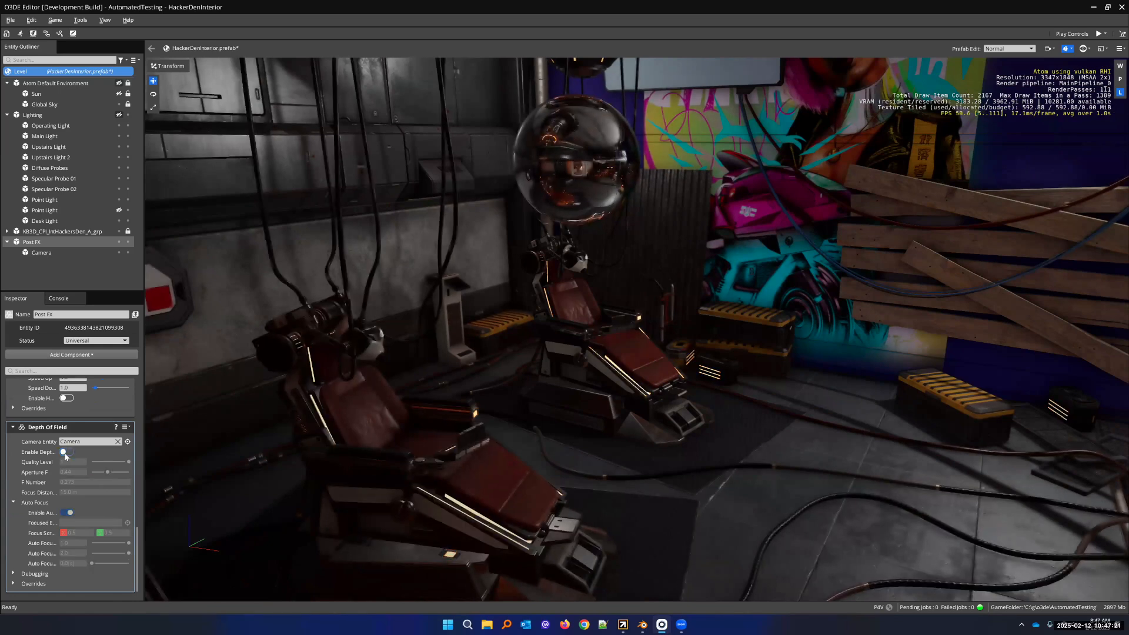
{"action": "left_click", "coordinate": [65, 452]}
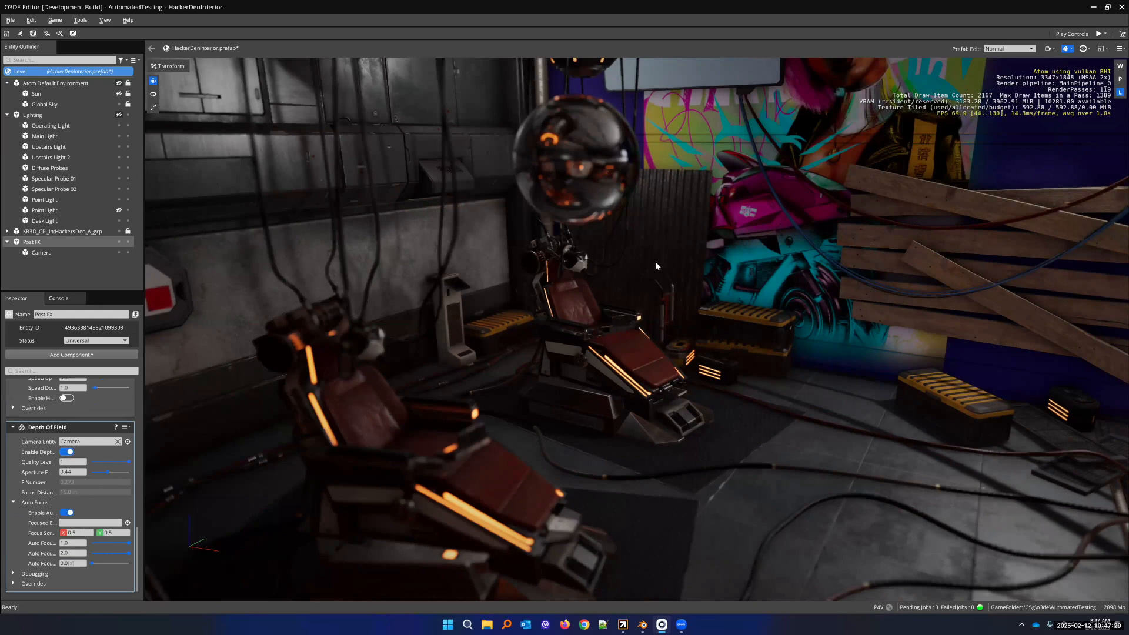
Check the auto focus screen position and move around the chairs to examine how the depth of field refocuses
{"action": "left_click_drag", "start_coordinate": [79, 533], "coordinate": [51, 532]}
{"action": "right_click_drag", "start_coordinate": [636, 330], "coordinate": [564, 320]}
{"action": "key", "text": "w"}
{"action": "key", "text": "s"}
{"action": "key", "text": "s"}
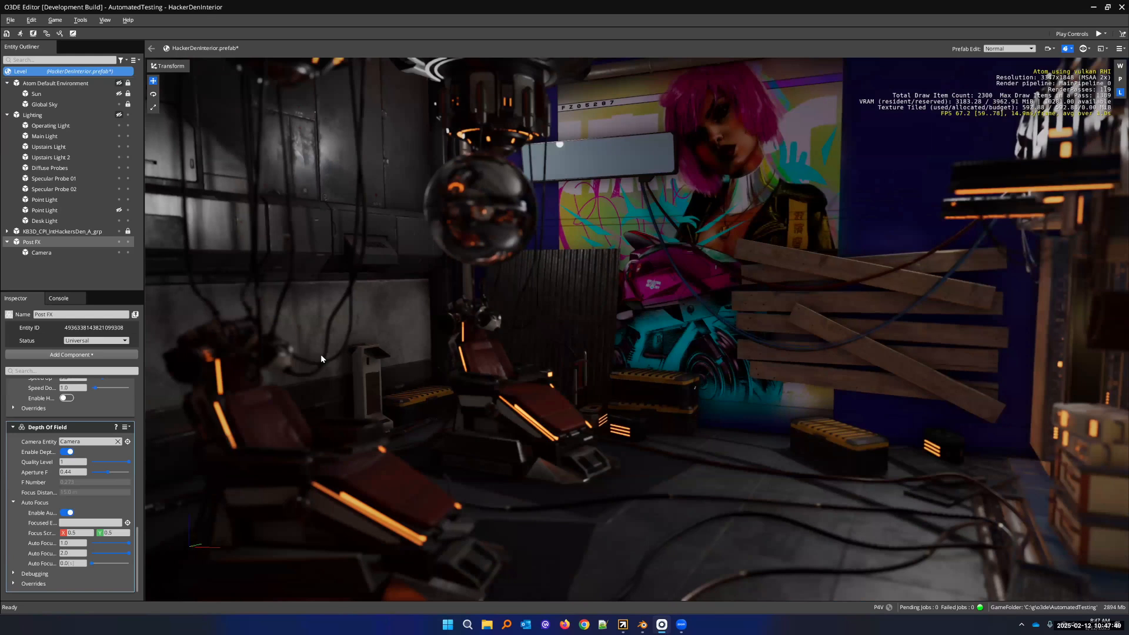
{"action": "right_click_drag", "start_coordinate": [236, 434], "coordinate": [166, 438]}
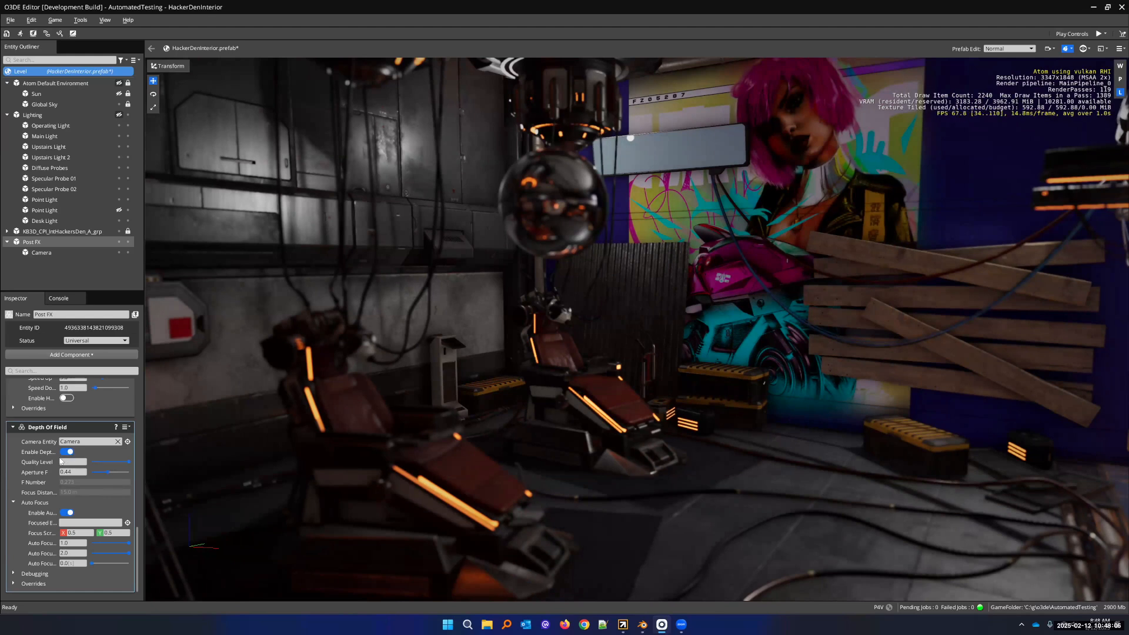
Disable Auto Focus, set the Depth Of Field focus distance to 4, and move through the room to check the blur
{"action": "left_click", "coordinate": [66, 513]}
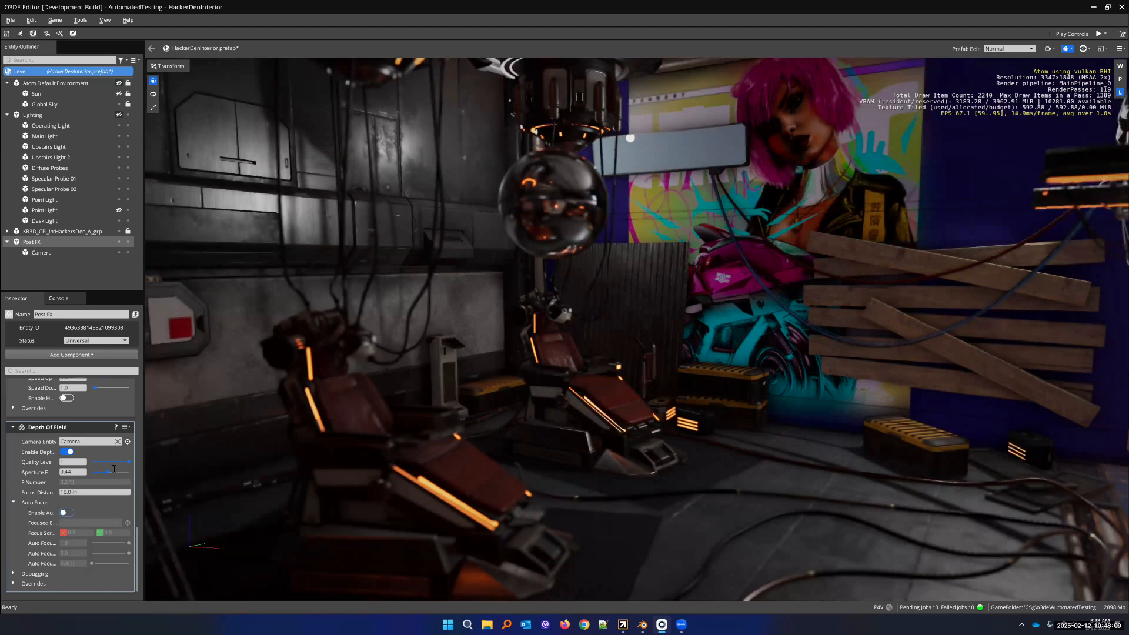
{"action": "left_click", "coordinate": [79, 492]}
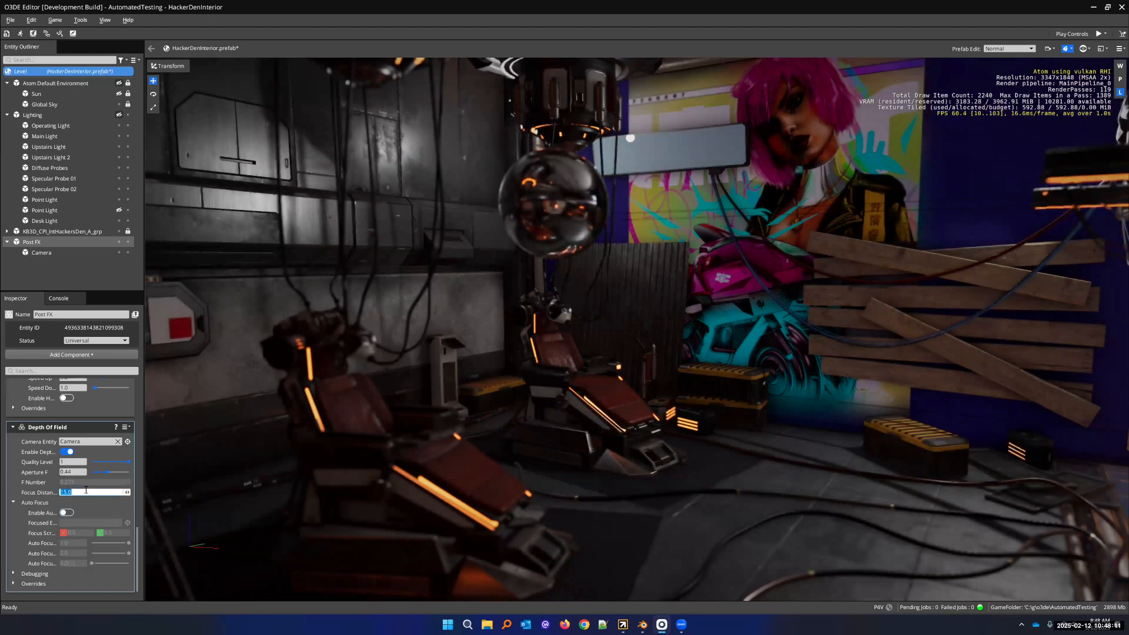
{"action": "type", "text": "4"}
{"action": "key", "text": "Return"}
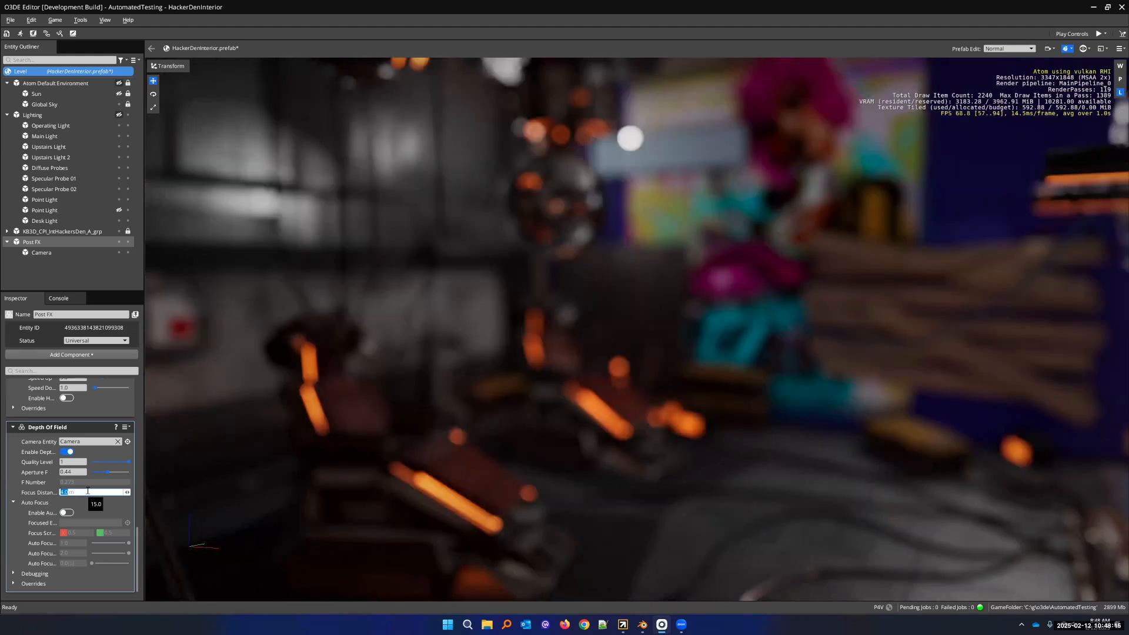
{"action": "key", "text": "w"}
{"action": "right_click_drag", "start_coordinate": [635, 329], "coordinate": [576, 329]}
{"action": "key", "text": "s"}
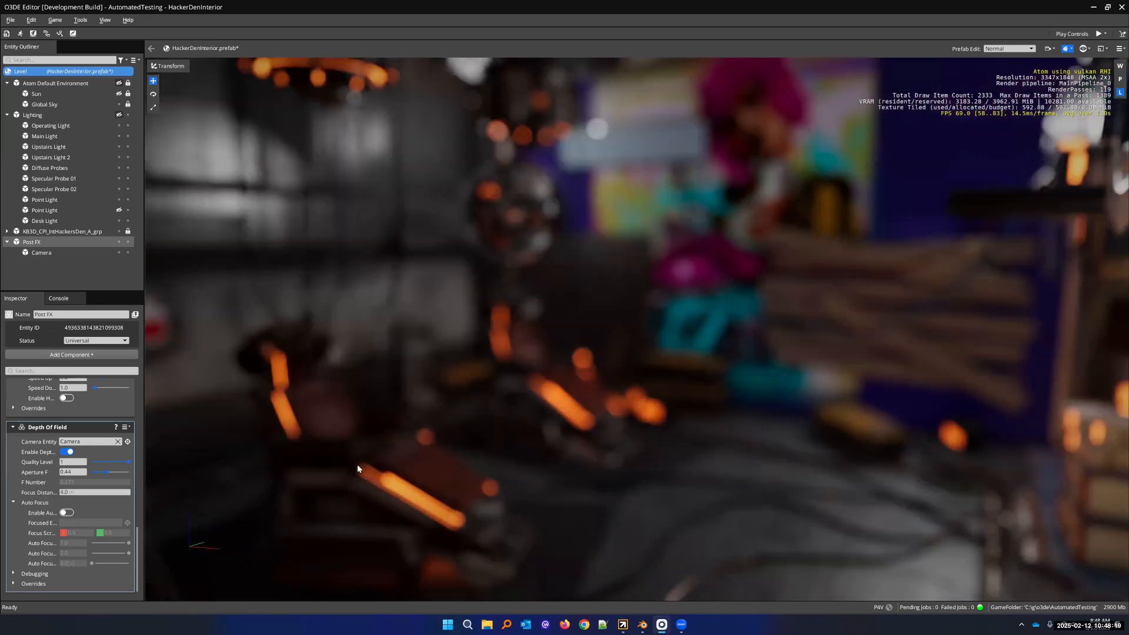
Set the Depth Of Field focus distance to 20 and move around the chairs to check the blur
{"action": "left_click", "coordinate": [74, 490]}
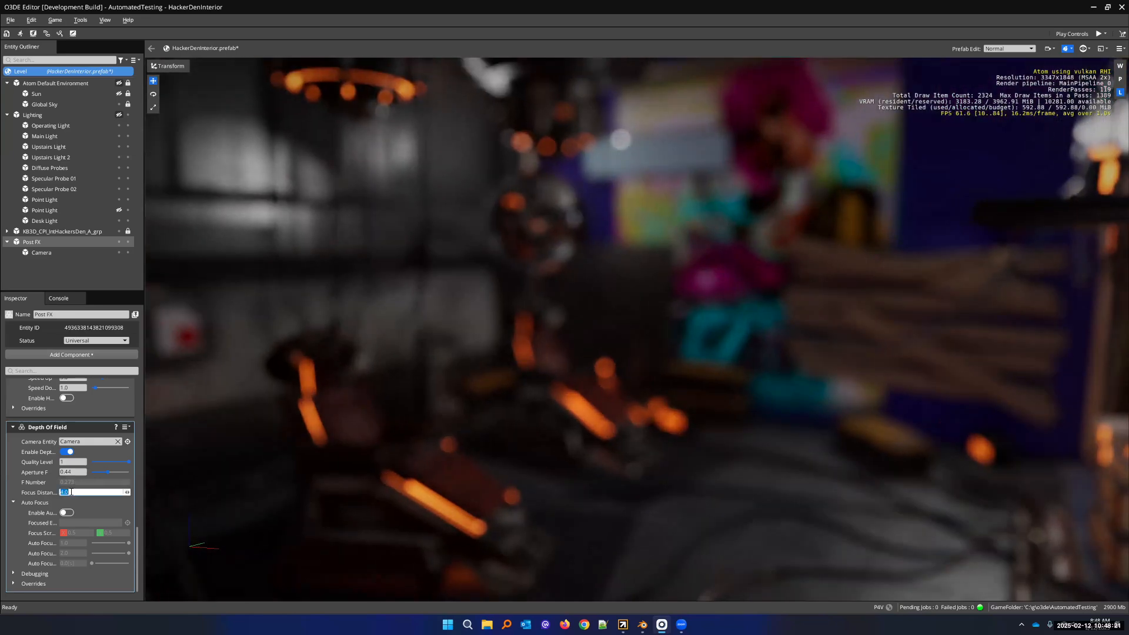
{"action": "type", "text": "20"}
{"action": "key", "text": "Return"}
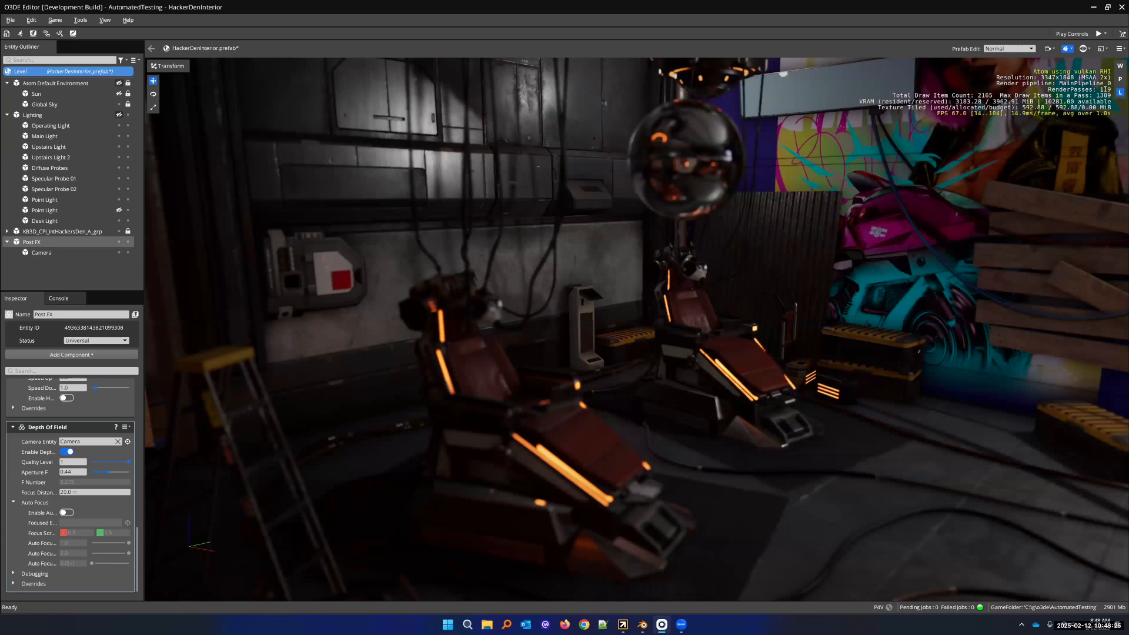
{"action": "key", "text": "w"}
{"action": "right_click_drag", "start_coordinate": [543, 306], "coordinate": [576, 300]}
{"action": "key", "text": "s"}
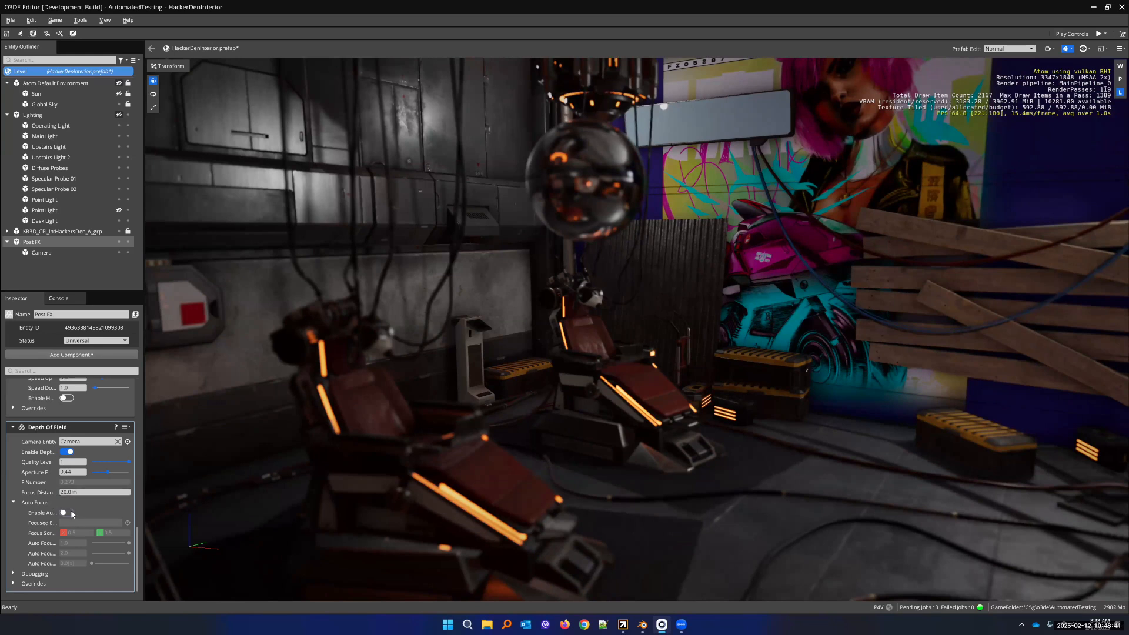
Re-enable Auto Focus on the Depth Of Field and look around the room to check how the focus adapts
{"action": "left_click", "coordinate": [65, 512]}
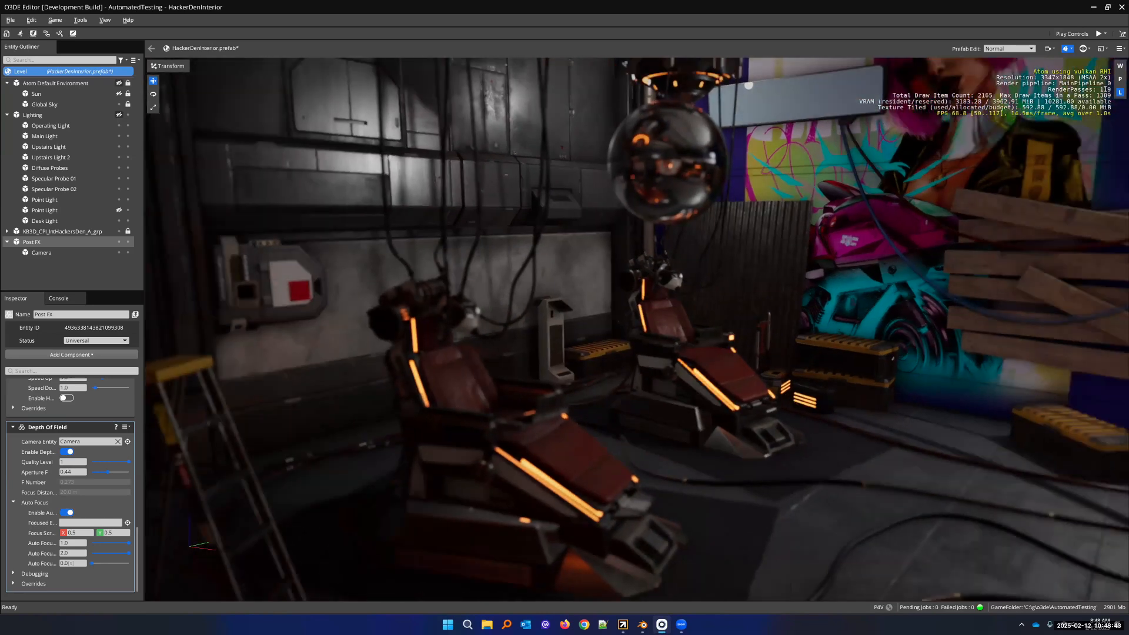
{"action": "right_click_drag", "start_coordinate": [636, 329], "coordinate": [905, 311]}
{"action": "right_click_drag", "start_coordinate": [637, 329], "coordinate": [196, 385]}
{"action": "key", "text": "s"}
{"action": "key", "text": "w"}
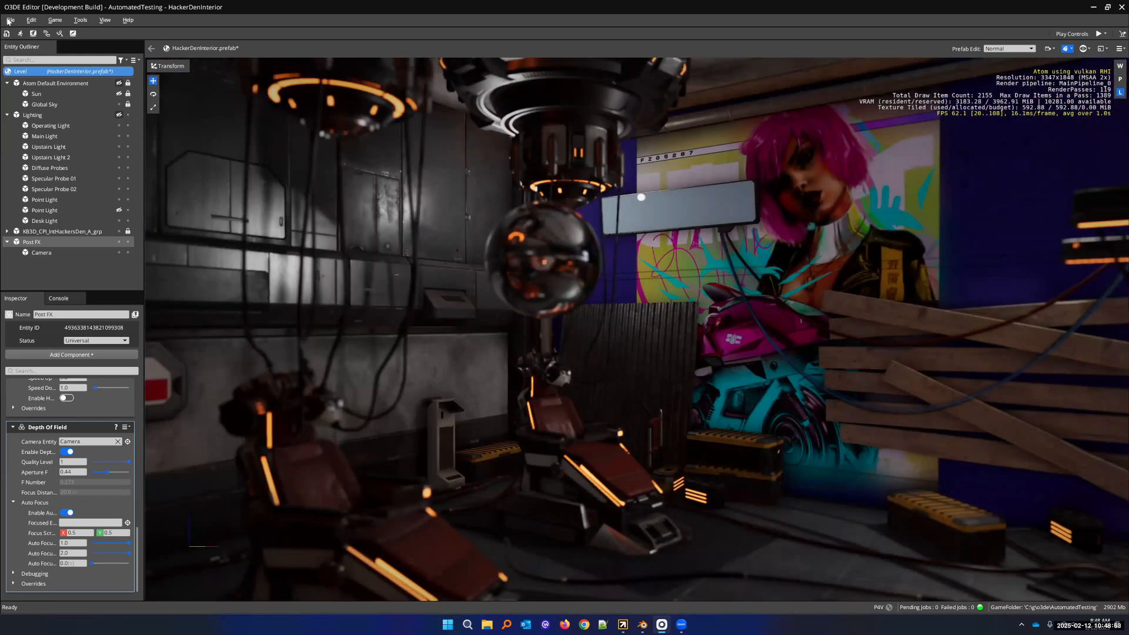
Open the CyberPunk_Apartment_Interior level, trying to save HackerDenInterior.prefab first and then discarding its unsaved changes
{"action": "left_click", "coordinate": [10, 20]}
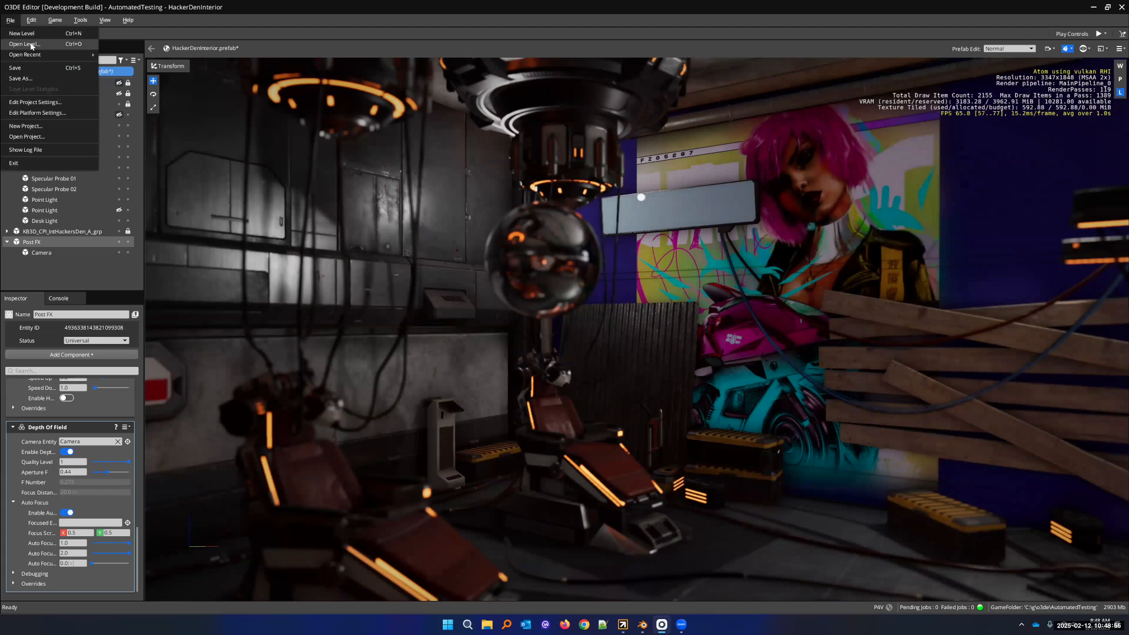
{"action": "left_click", "coordinate": [27, 44]}
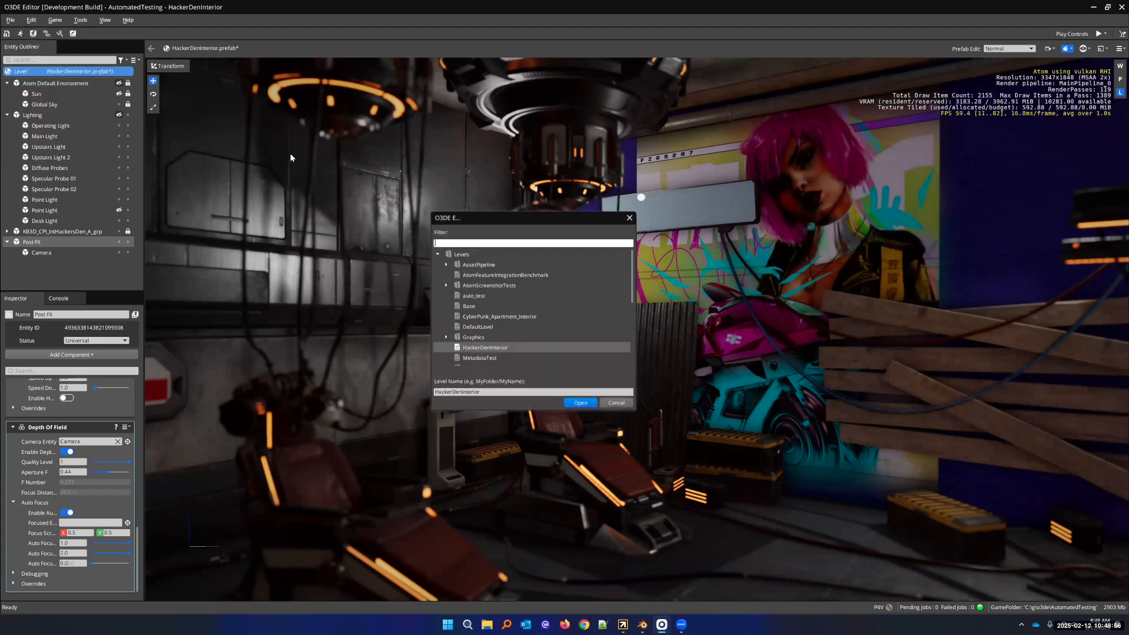
{"action": "double_click", "coordinate": [495, 314]}
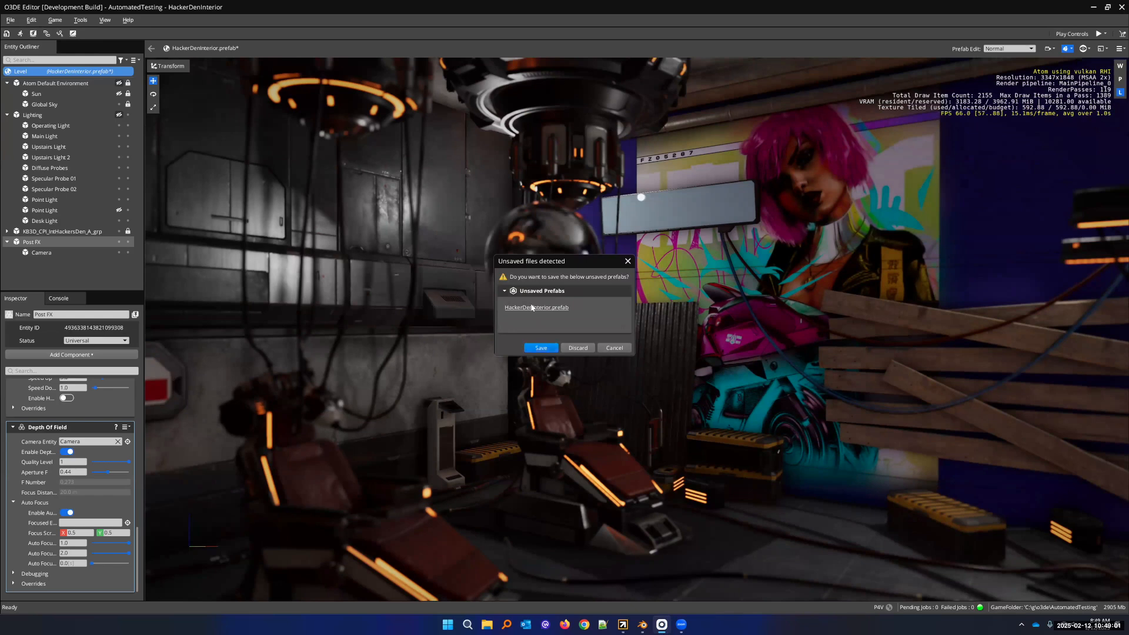
{"action": "left_click", "coordinate": [547, 348]}
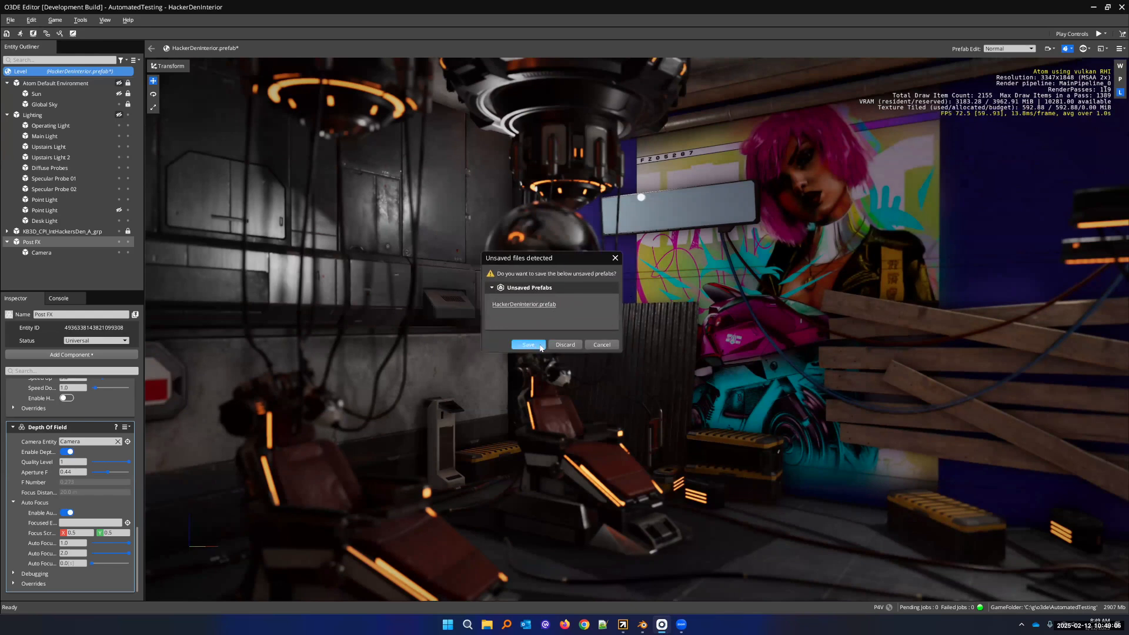
{"action": "left_click", "coordinate": [562, 346]}
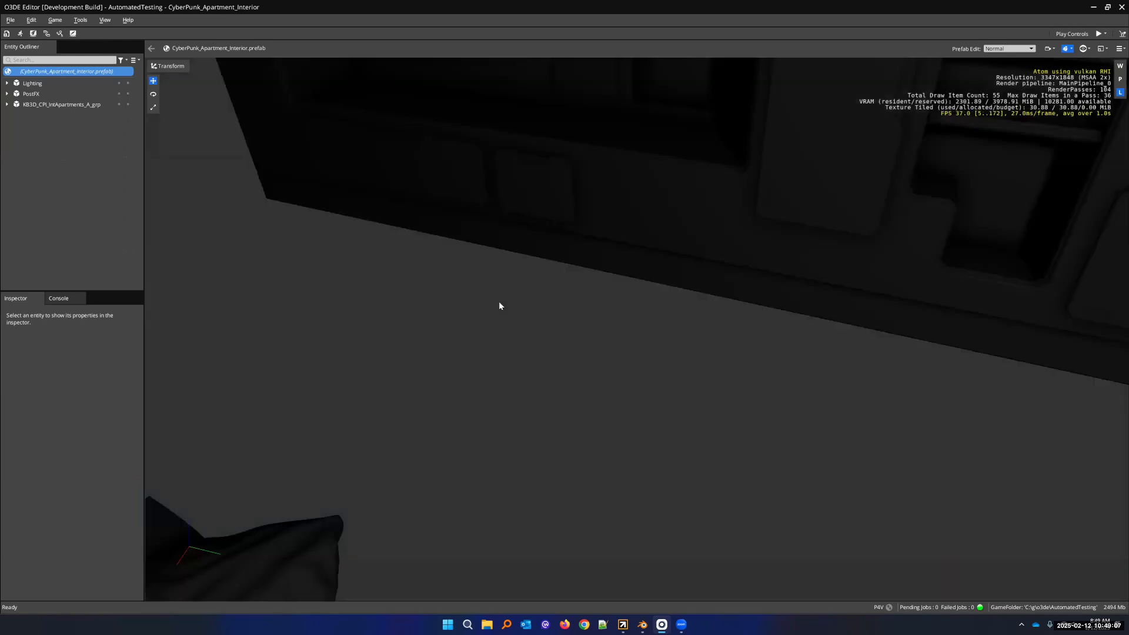
Move through the apartment interior to examine the workbench, the floor cushions and the dining table
{"action": "right_click_drag", "start_coordinate": [502, 315], "coordinate": [418, 214]}
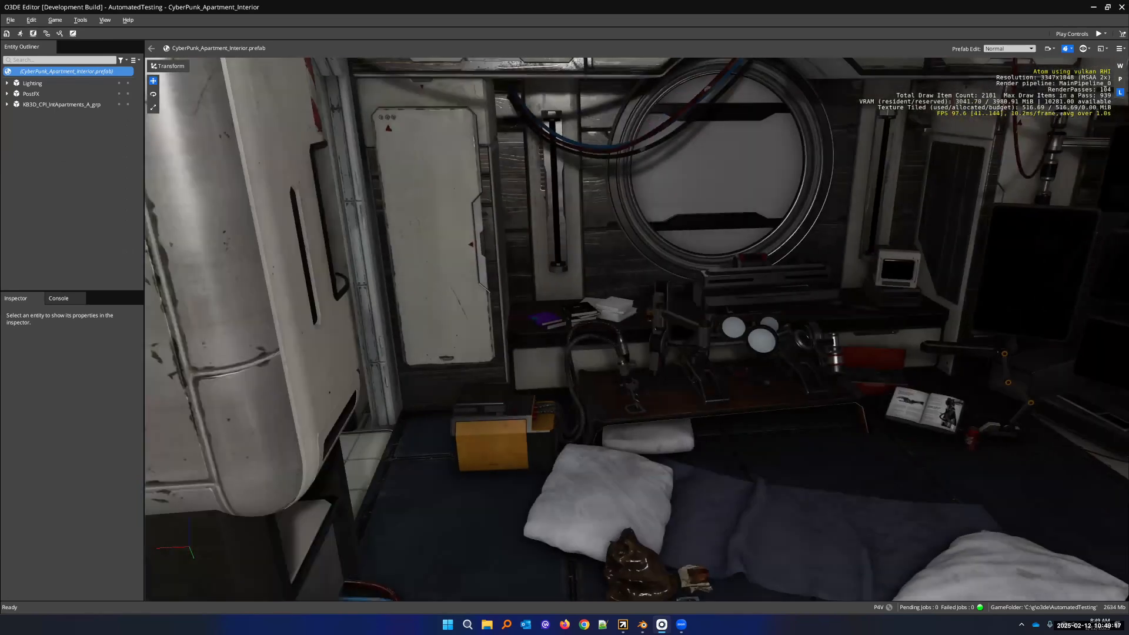
{"action": "key", "text": "s"}
{"action": "key", "text": "w"}
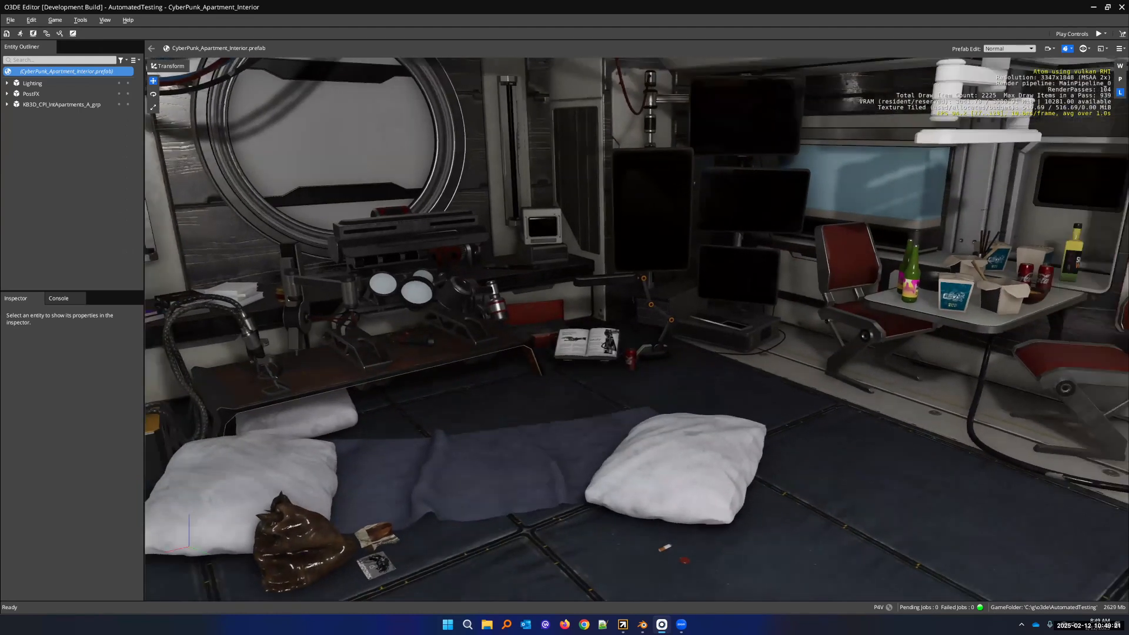
{"action": "key", "text": "w"}
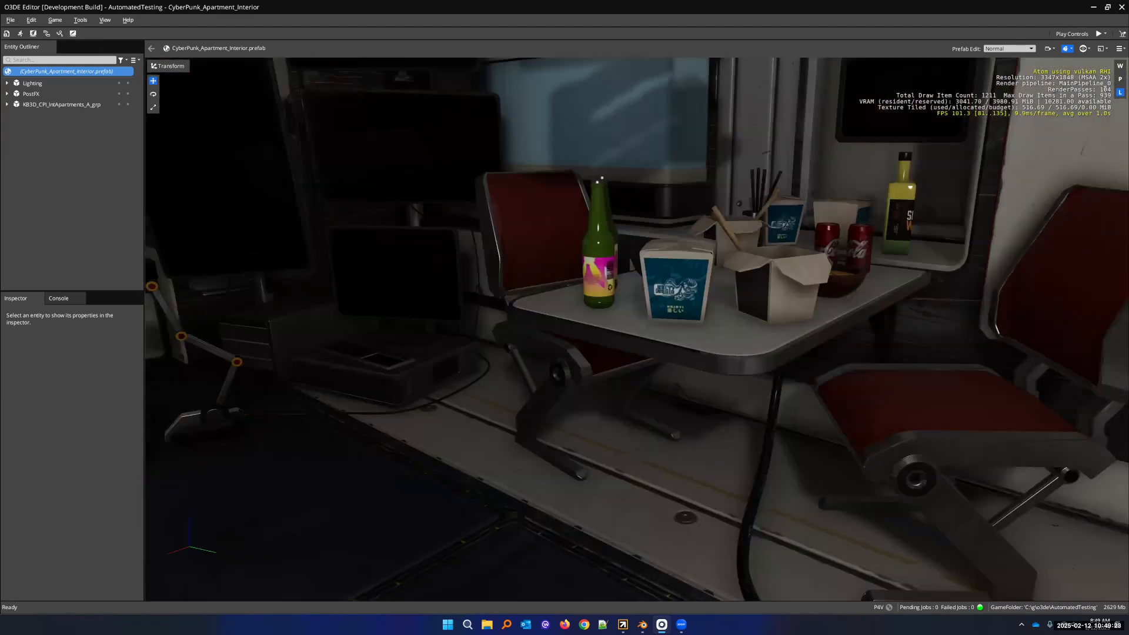